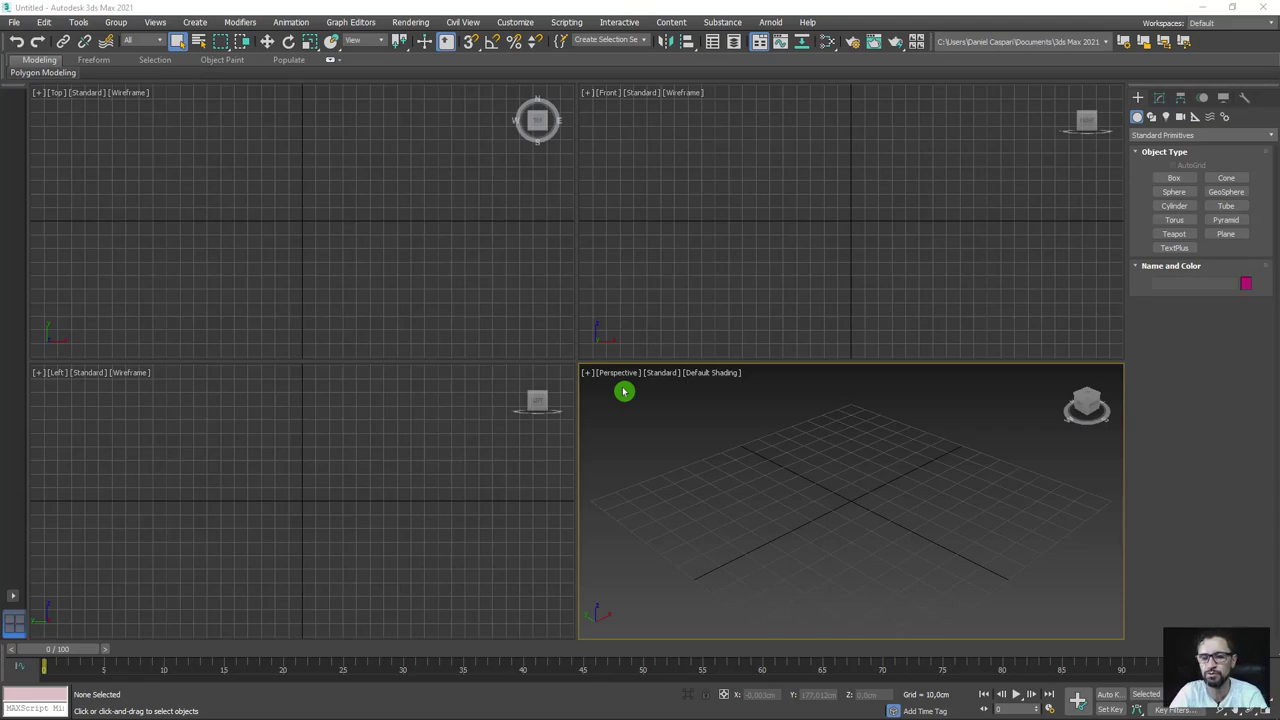
Create a green Teapot001 of radius 12.73 cm, maximize the Perspective view, and turn on Auto Key.
{"action": "left_click", "coordinate": [1174, 233]}
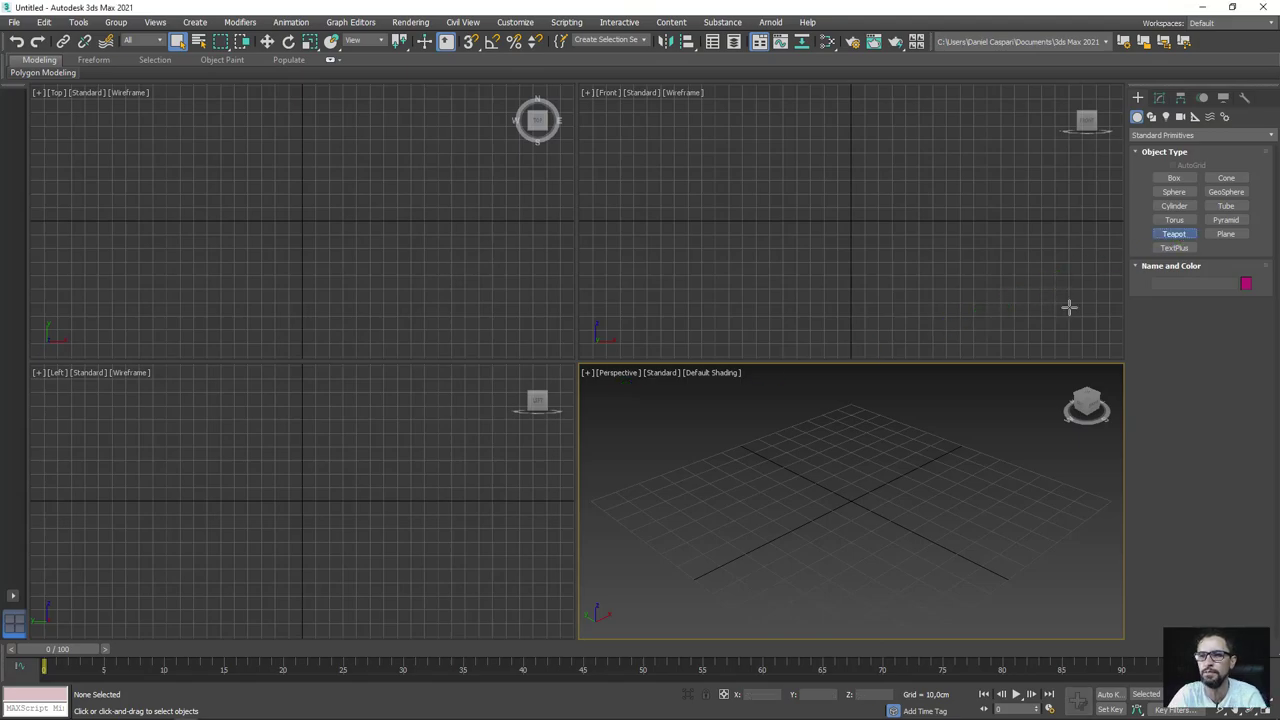
{"action": "left_click_drag", "start_coordinate": [724, 564], "coordinate": [763, 566]}
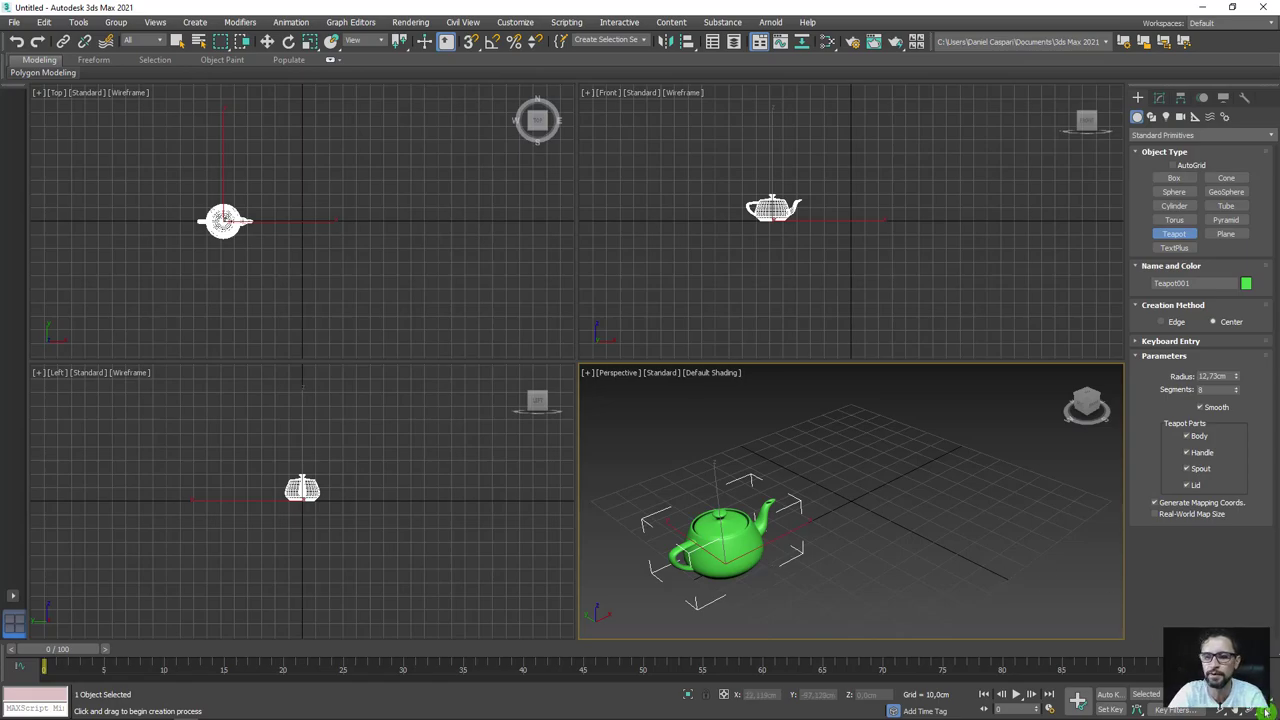
{"action": "key", "text": "alt+w"}
{"action": "mouse_move", "coordinate": [731, 441]}
{"action": "middle_mouse_down", "text": "alt"}
{"action": "mouse_move", "coordinate": [769, 534]}
{"action": "mouse_move", "coordinate": [706, 523]}
{"action": "middle_mouse_up", "text": "alt"}
{"action": "left_click", "coordinate": [1108, 694]}
At frame 30, slide the teapot along X from the grid's left to its right.
{"action": "key", "text": "w"}
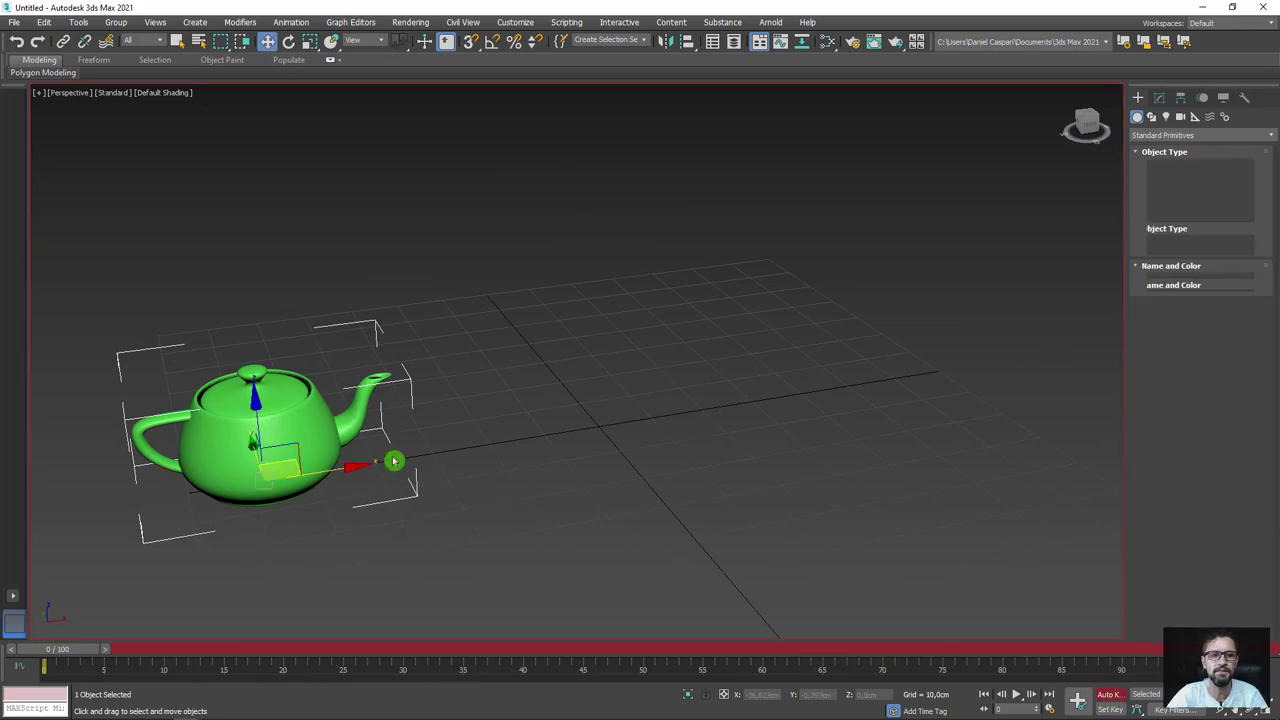
{"action": "left_click_drag", "start_coordinate": [340, 466], "coordinate": [999, 315]}
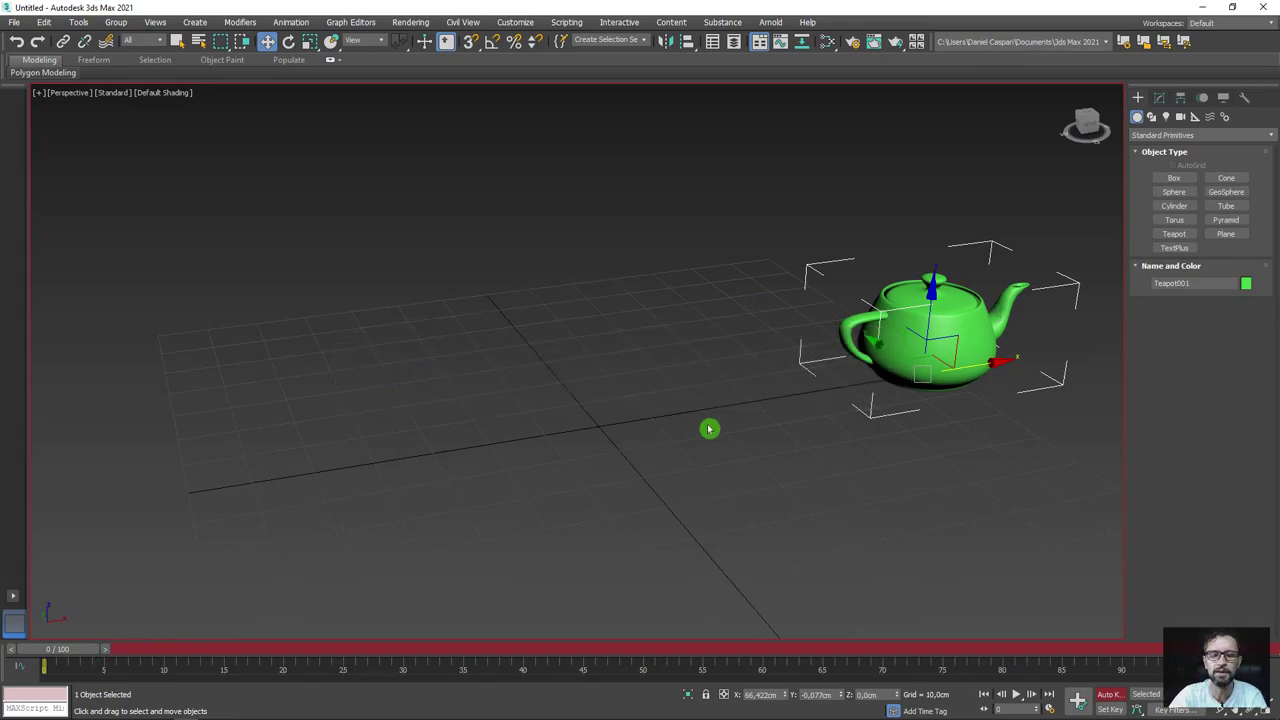
{"action": "mouse_move", "coordinate": [986, 368]}
{"action": "left_mouse_down"}
{"action": "mouse_move", "coordinate": [397, 469]}
{"action": "mouse_move", "coordinate": [371, 486]}
{"action": "left_mouse_up"}
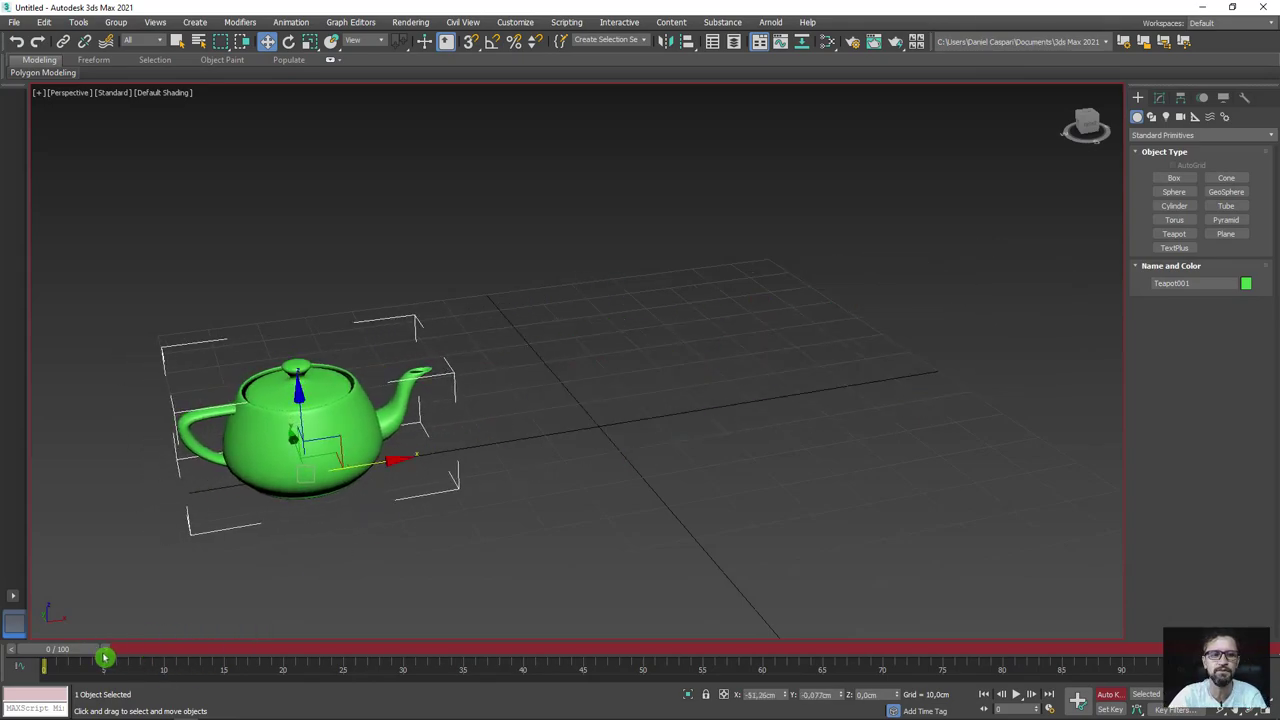
{"action": "left_click_drag", "start_coordinate": [56, 650], "coordinate": [80, 650]}
{"action": "mouse_move", "coordinate": [204, 650]}
{"action": "left_mouse_down"}
{"action": "mouse_move", "coordinate": [594, 650]}
{"action": "mouse_move", "coordinate": [400, 650]}
{"action": "left_mouse_up"}
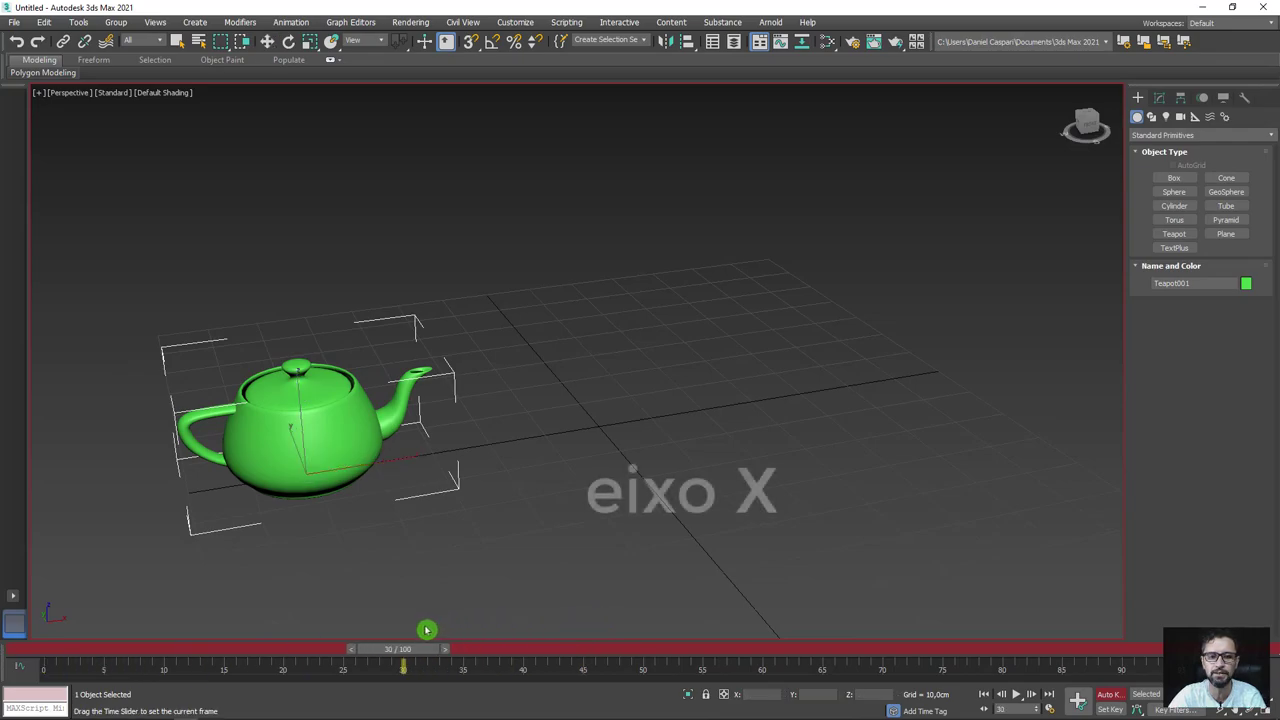
{"action": "key", "text": "w"}
{"action": "left_click_drag", "start_coordinate": [402, 472], "coordinate": [905, 377]}
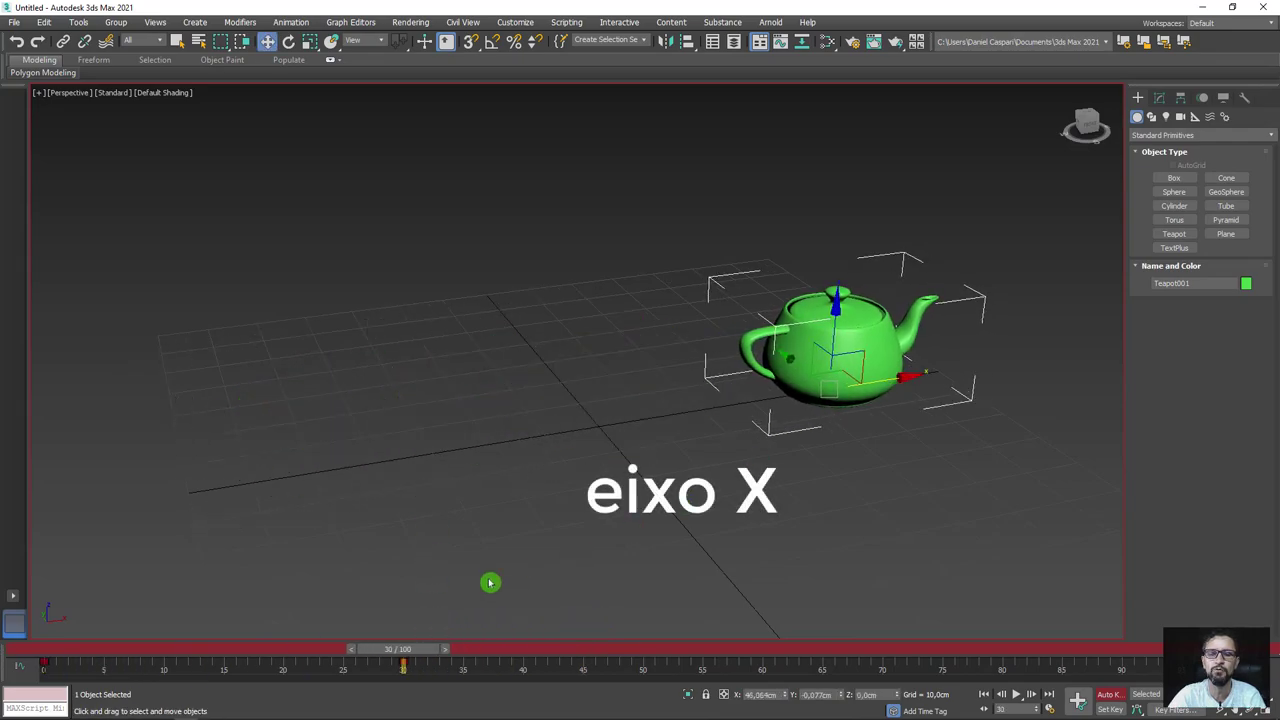
At frame 15, raise the teapot along Z, then scrub from frame 0 to preview.
{"action": "left_click_drag", "start_coordinate": [432, 657], "coordinate": [240, 657]}
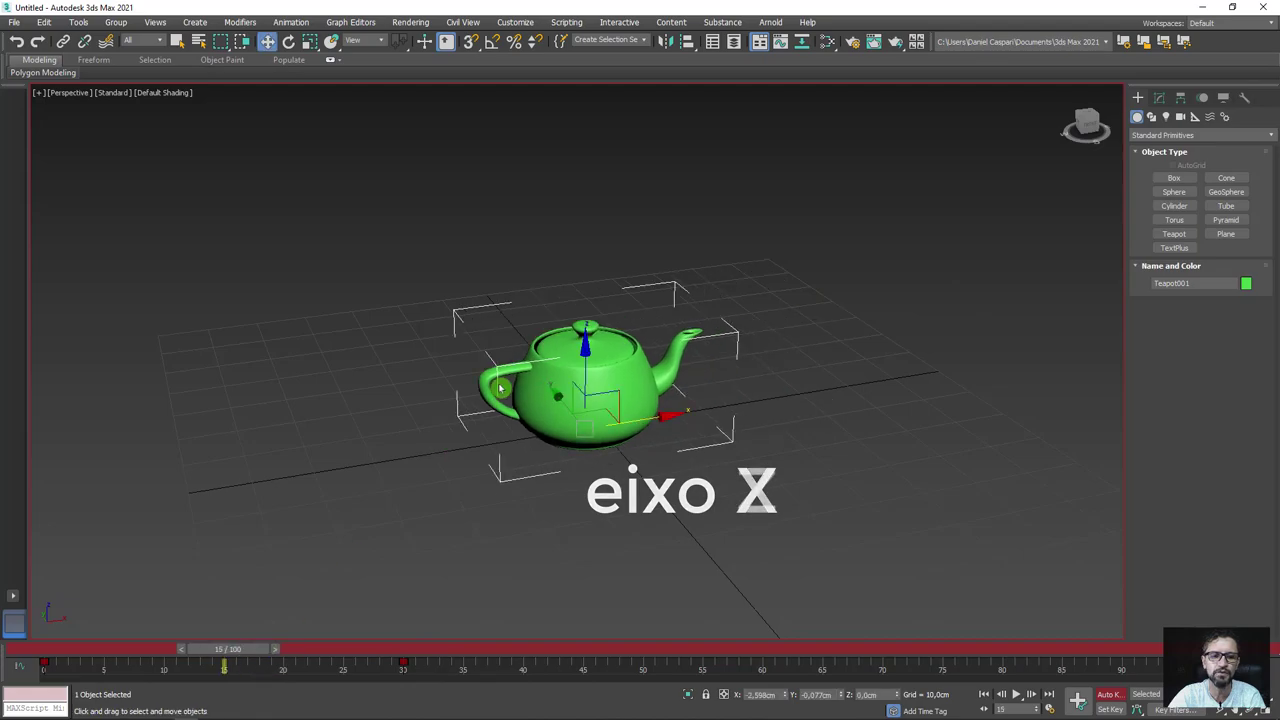
{"action": "left_click_drag", "start_coordinate": [592, 368], "coordinate": [590, 110]}
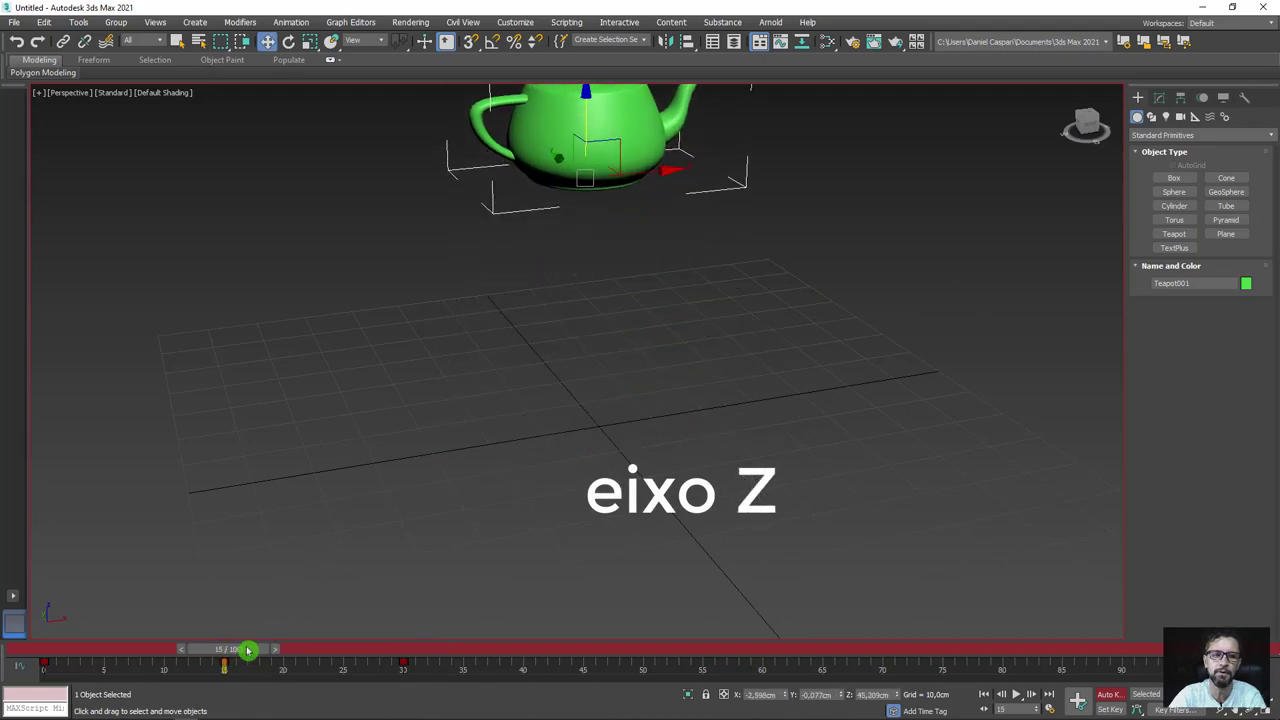
{"action": "mouse_move", "coordinate": [232, 651]}
{"action": "left_mouse_down"}
{"action": "mouse_move", "coordinate": [45, 658]}
{"action": "mouse_move", "coordinate": [329, 658]}
{"action": "mouse_move", "coordinate": [55, 658]}
{"action": "left_mouse_up"}
{"action": "key", "text": "w"}
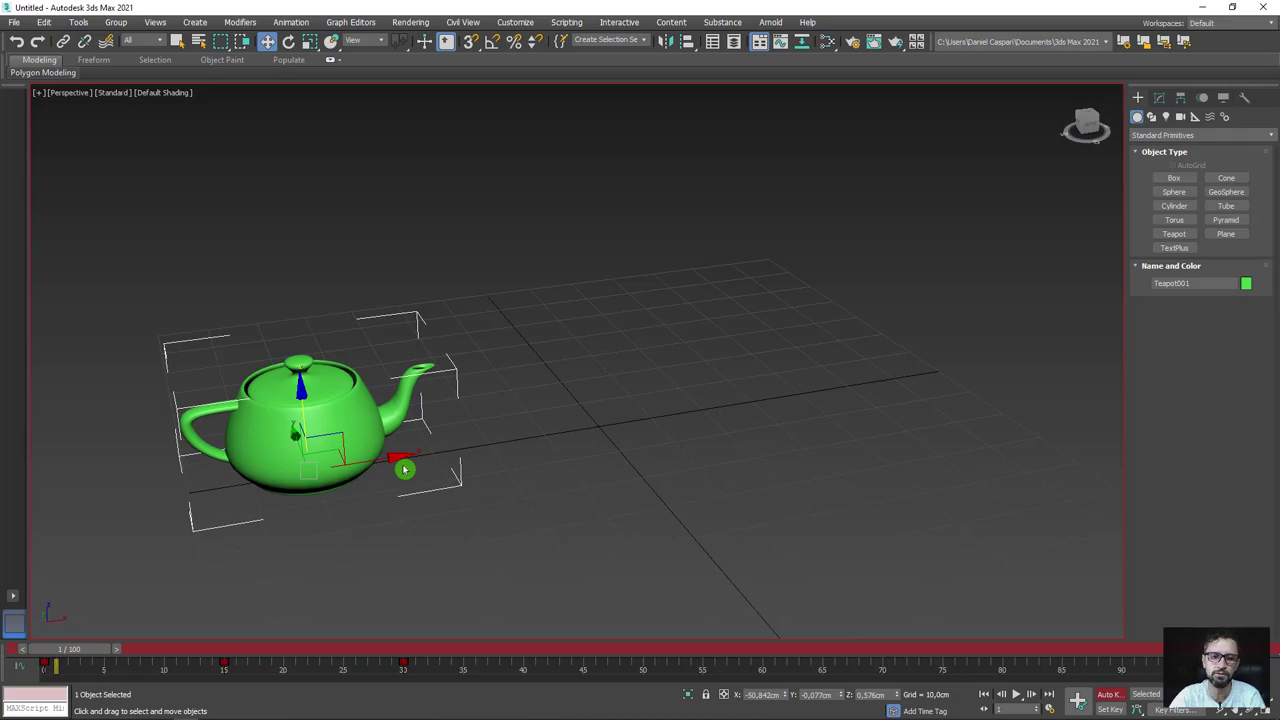
{"action": "left_click_drag", "start_coordinate": [86, 649], "coordinate": [420, 649]}
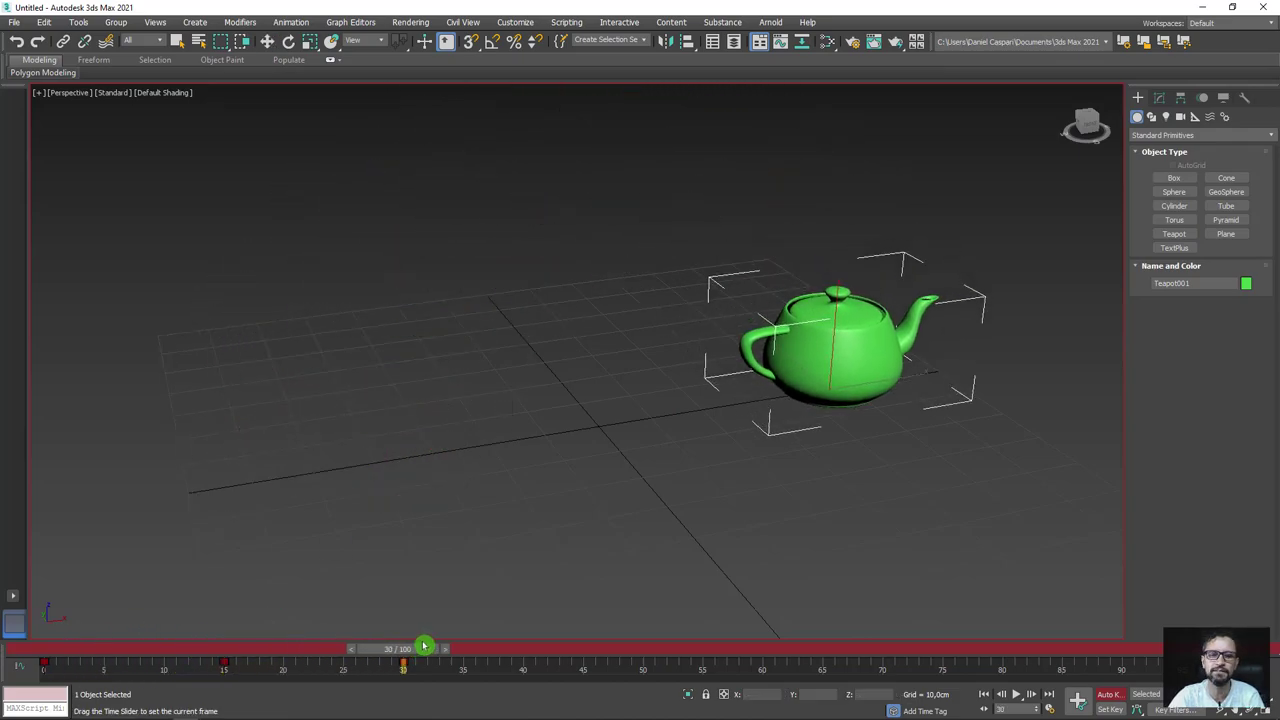
At frame 30, rotate the teapot -360° about Z, then scrub back to check the spin.
{"action": "key", "text": "w"}
{"action": "left_click", "coordinate": [298, 45]}
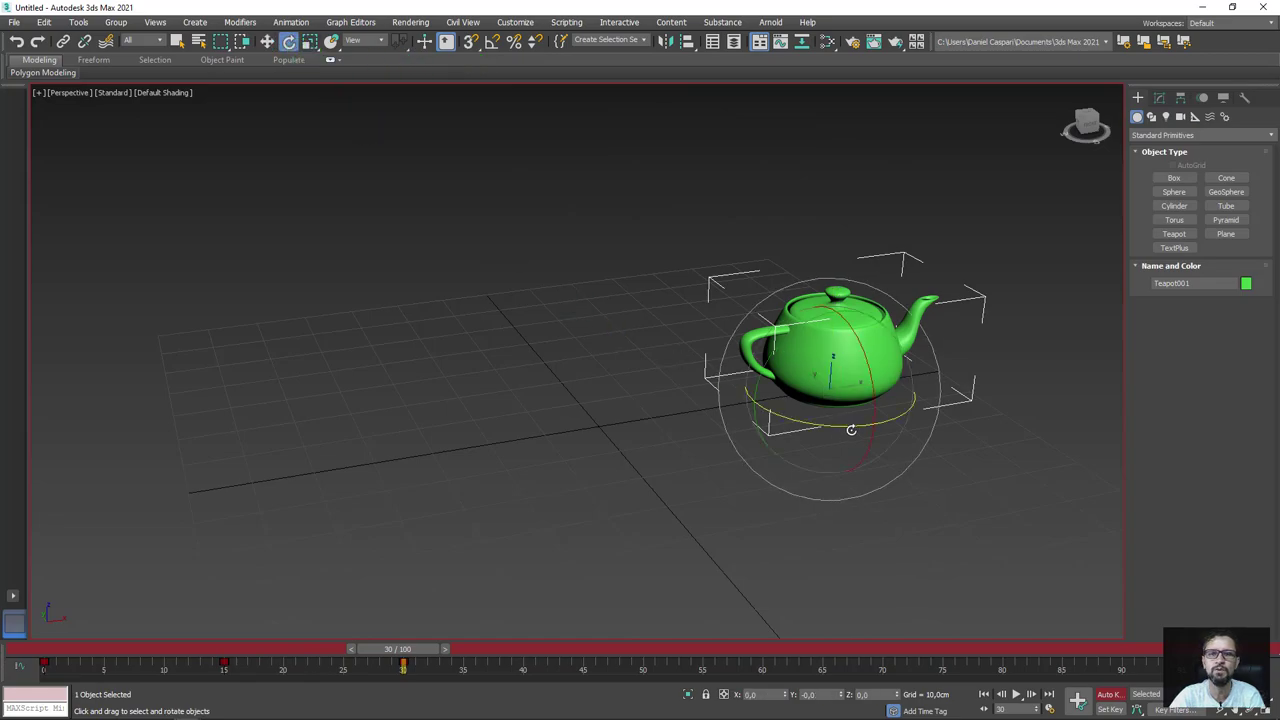
{"action": "mouse_move", "coordinate": [851, 430]}
{"action": "left_mouse_down"}
{"action": "mouse_move", "coordinate": [489, 391]}
{"action": "mouse_move", "coordinate": [530, 391]}
{"action": "mouse_move", "coordinate": [471, 415]}
{"action": "mouse_move", "coordinate": [626, 428]}
{"action": "mouse_move", "coordinate": [614, 432]}
{"action": "left_mouse_up"}
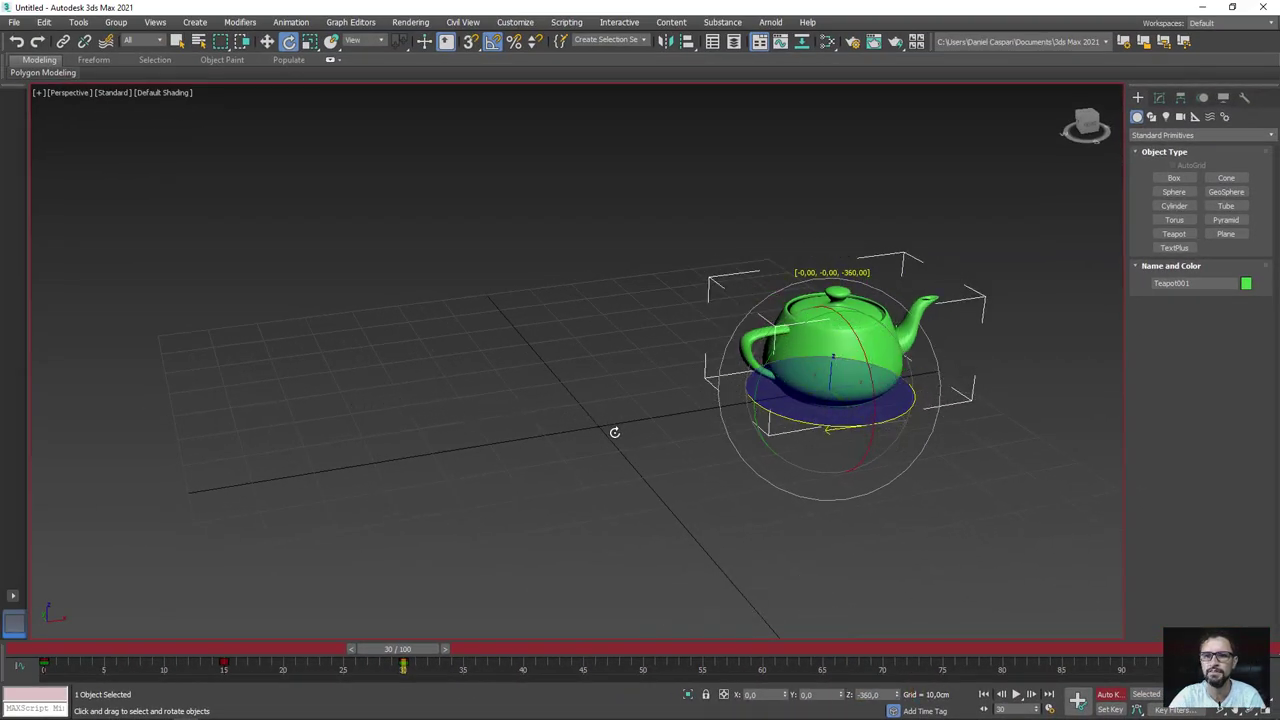
{"action": "key", "text": "q"}
{"action": "mouse_move", "coordinate": [430, 649]}
{"action": "left_mouse_down"}
{"action": "mouse_move", "coordinate": [175, 640]}
{"action": "mouse_move", "coordinate": [91, 651]}
{"action": "mouse_move", "coordinate": [337, 633]}
{"action": "mouse_move", "coordinate": [464, 649]}
{"action": "mouse_move", "coordinate": [157, 640]}
{"action": "mouse_move", "coordinate": [466, 640]}
{"action": "mouse_move", "coordinate": [83, 634]}
{"action": "mouse_move", "coordinate": [266, 617]}
{"action": "left_mouse_up"}
At frame 15, scale the teapot up along Z so it stretches tall.
{"action": "key", "text": "e"}
{"action": "key", "text": "z"}
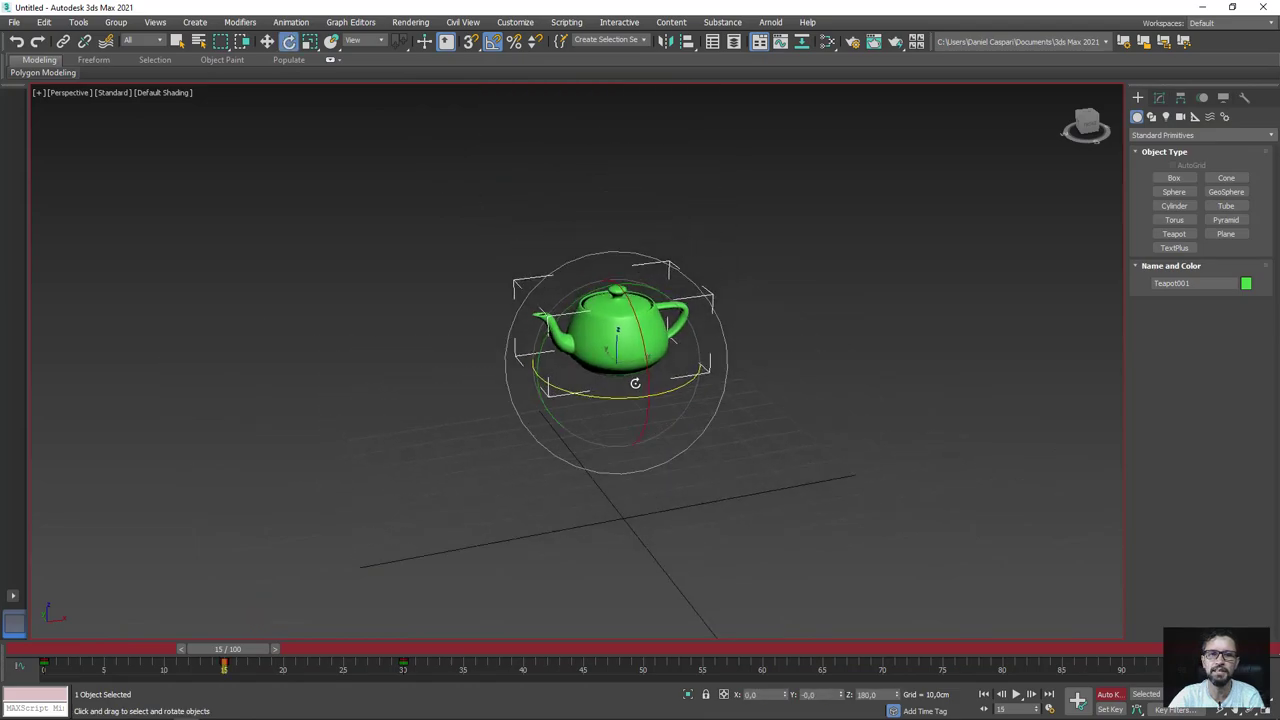
{"action": "left_click", "coordinate": [309, 41]}
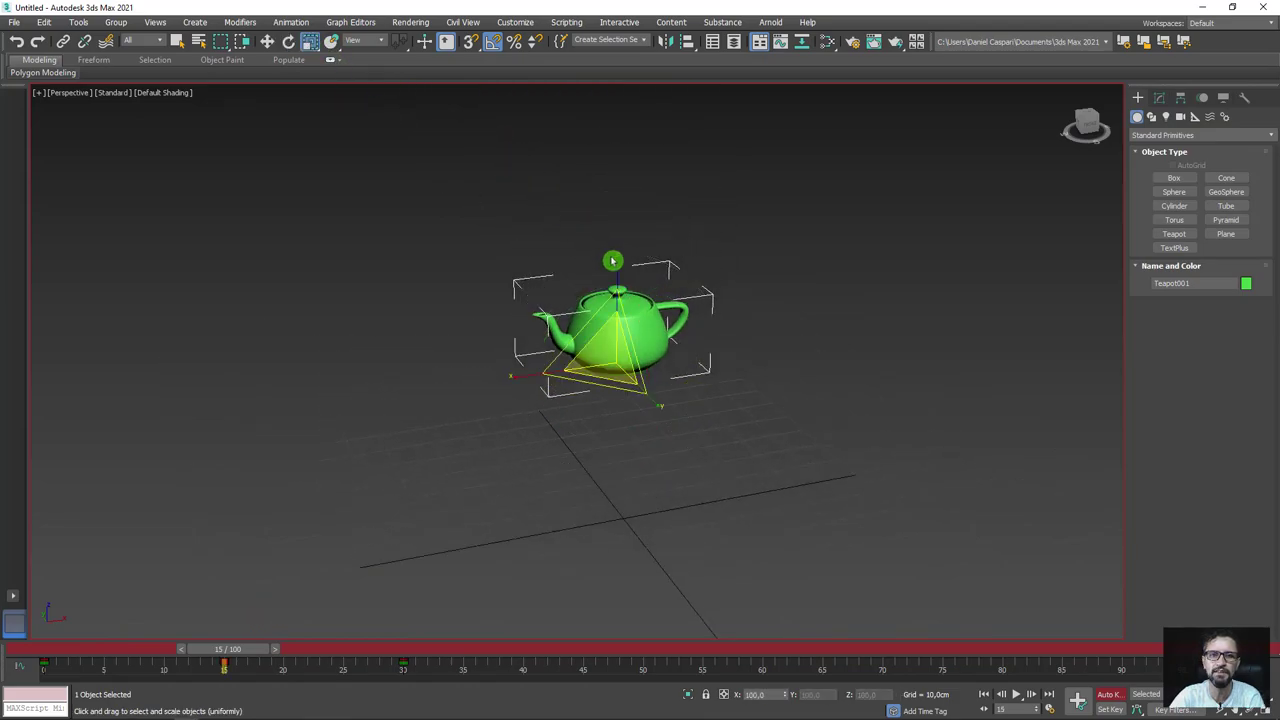
{"action": "left_click_drag", "start_coordinate": [613, 261], "coordinate": [610, 178]}
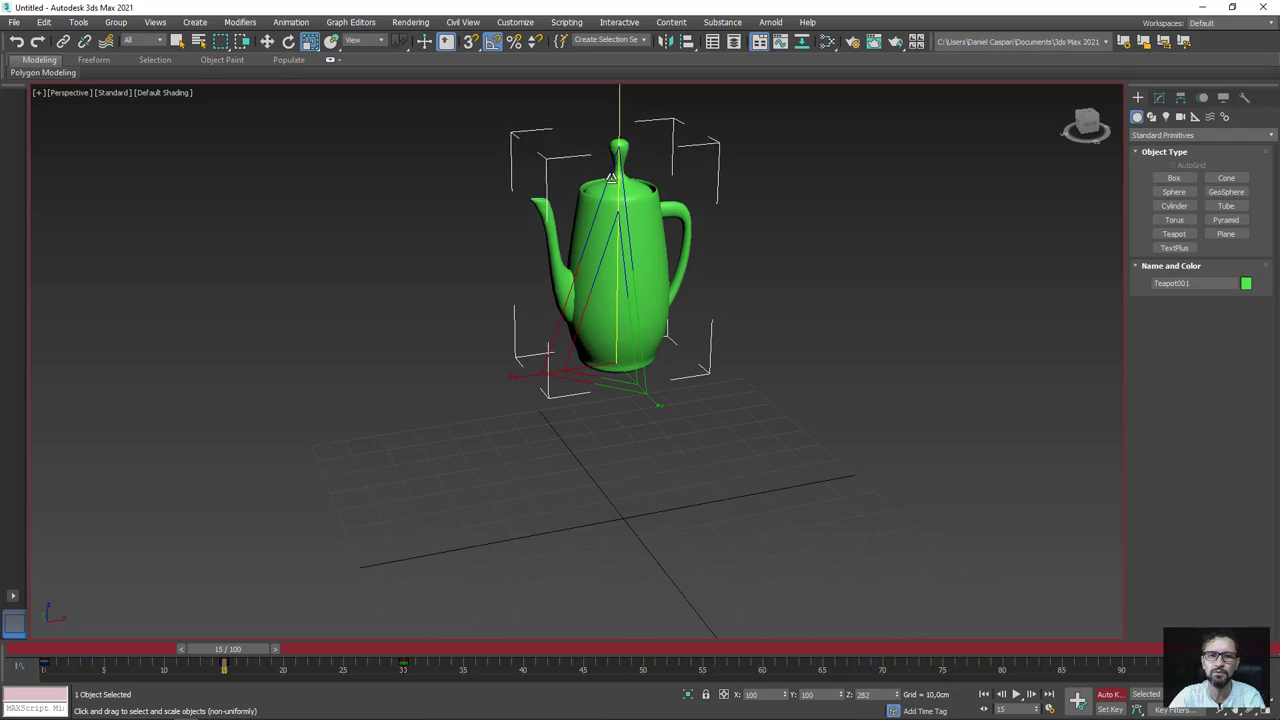
At frame 30, set the teapot's Z scale back to 100 via Type-In, then return to frame 0.
{"action": "left_click_drag", "start_coordinate": [228, 648], "coordinate": [425, 632]}
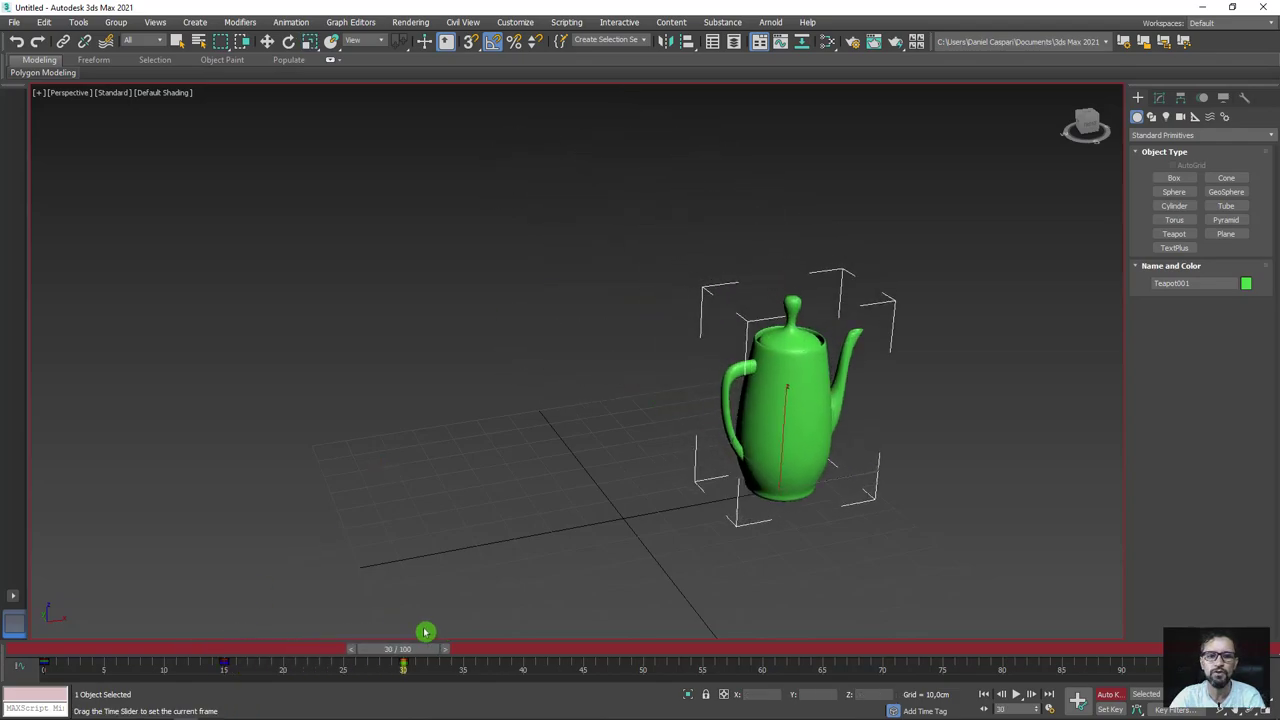
{"action": "right_click", "coordinate": [309, 41]}
{"action": "type", "text": "100"}
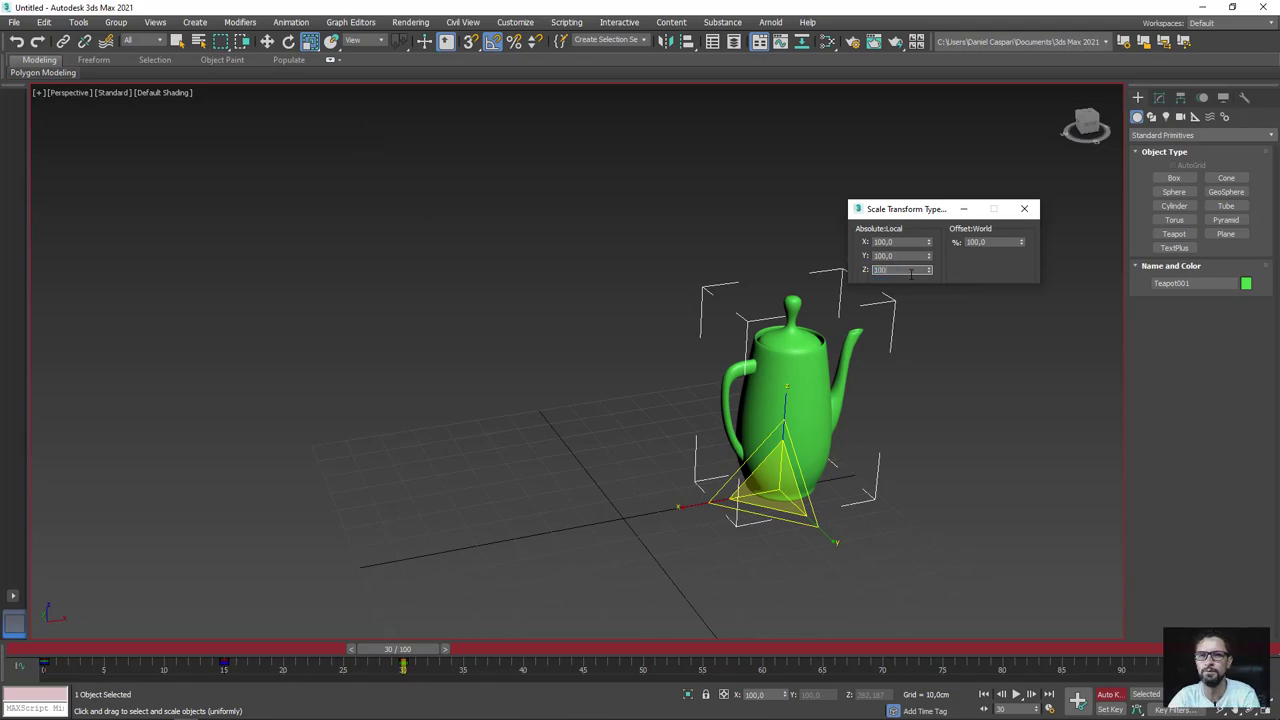
{"action": "key", "text": "Return"}
{"action": "left_click", "coordinate": [1024, 208]}
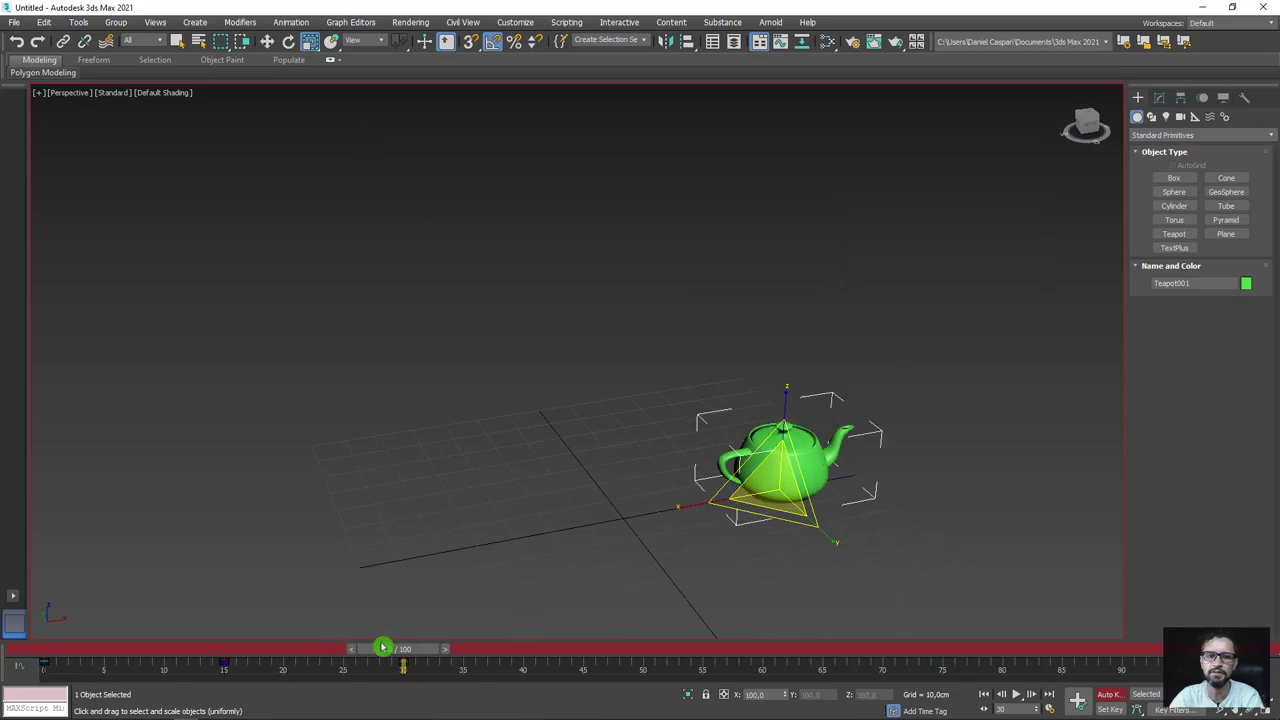
{"action": "left_click_drag", "start_coordinate": [423, 649], "coordinate": [5, 648]}
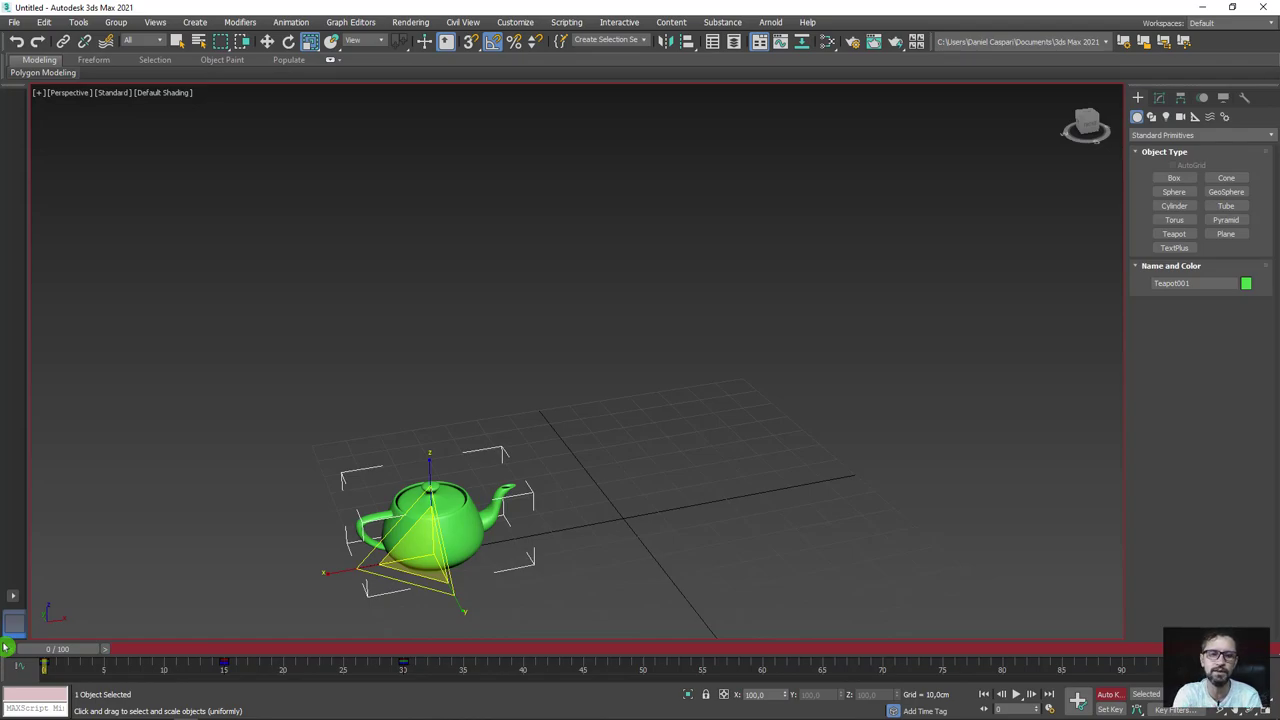
Turn off Auto Key and draw a 14.88 cm cube using the Cube creation method.
{"action": "left_click", "coordinate": [1106, 693]}
{"action": "mouse_move", "coordinate": [937, 569]}
{"action": "middle_mouse_down"}
{"action": "mouse_move", "coordinate": [724, 506]}
{"action": "mouse_move", "coordinate": [420, 503]}
{"action": "middle_mouse_up"}
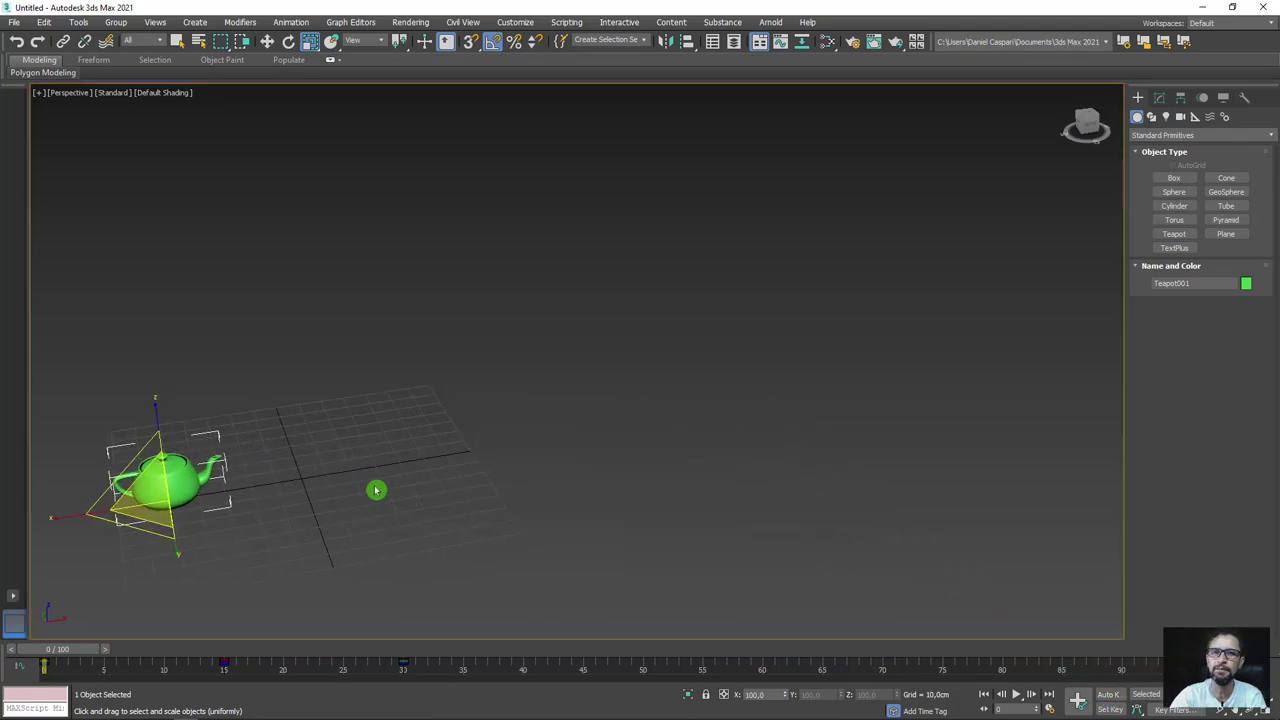
{"action": "left_click", "coordinate": [1174, 178]}
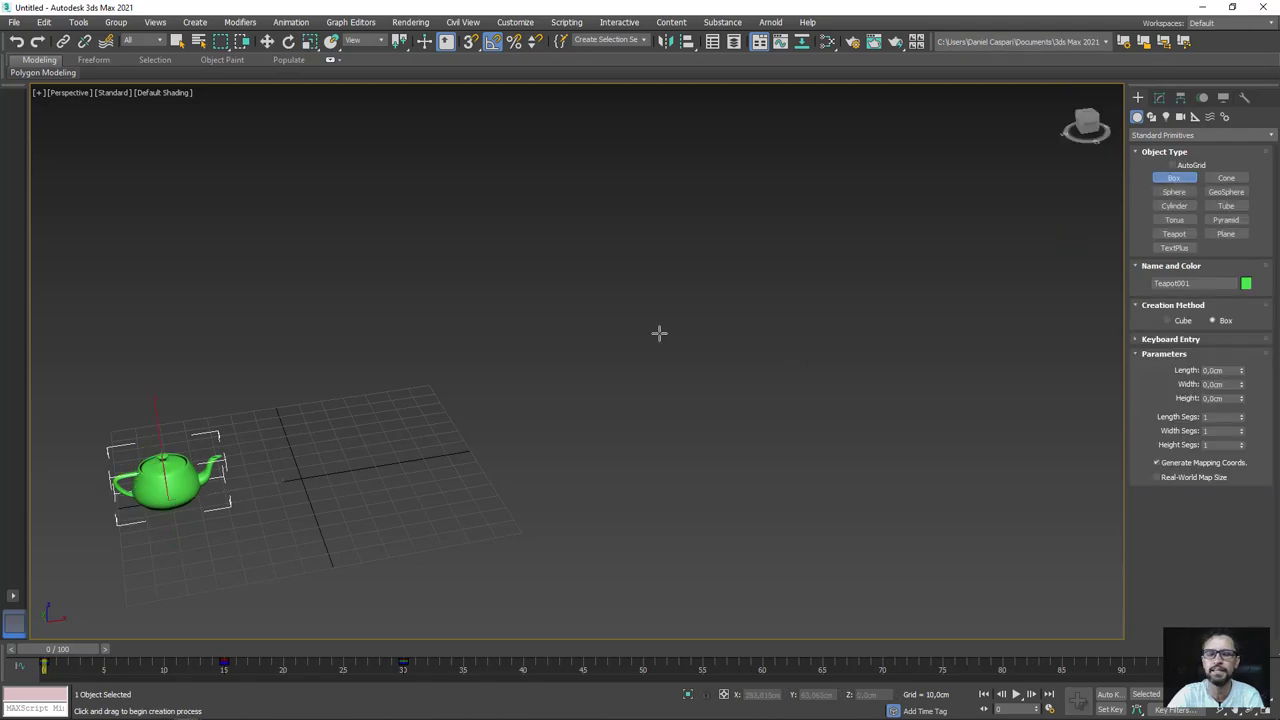
{"action": "left_click", "coordinate": [1170, 324]}
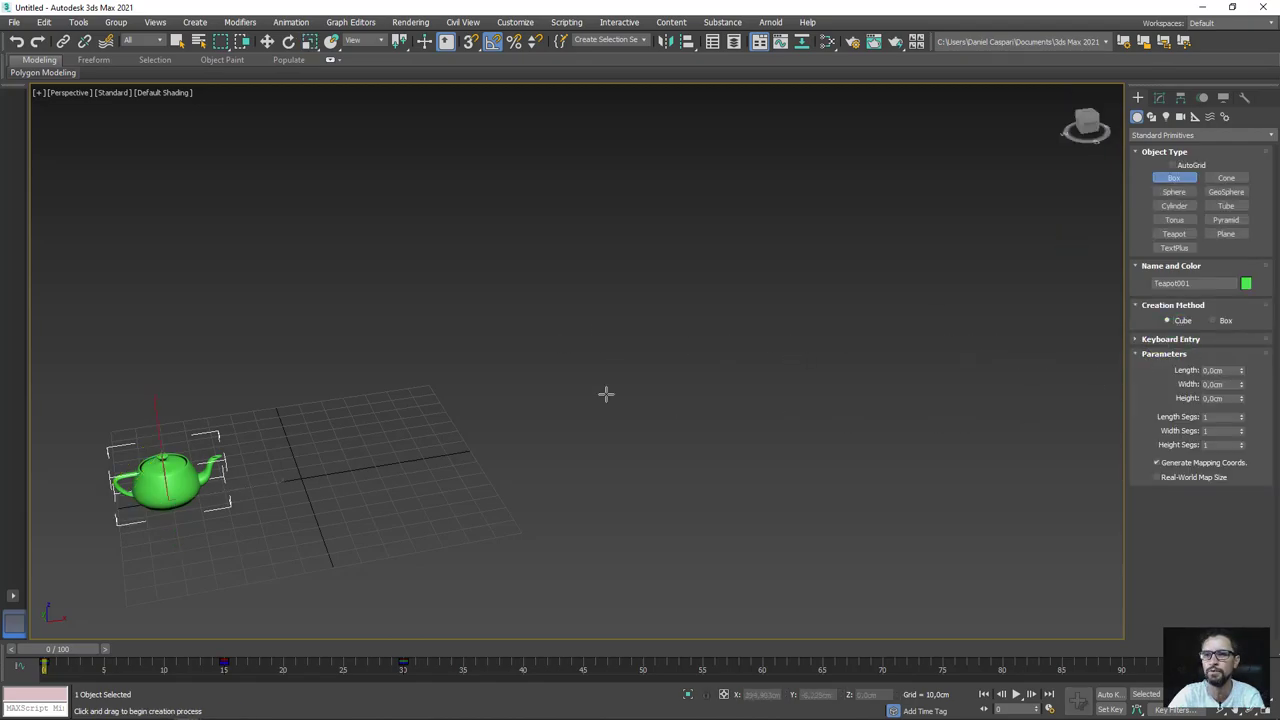
{"action": "left_click_drag", "start_coordinate": [362, 360], "coordinate": [380, 370]}
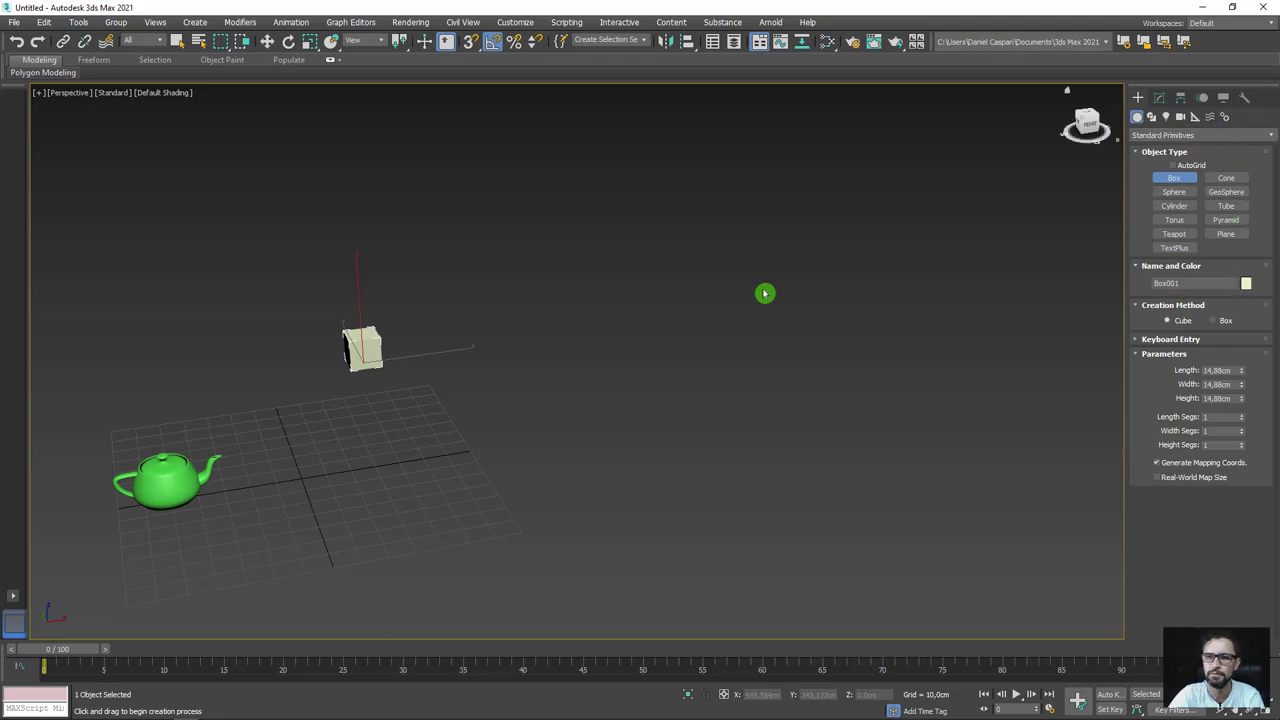
Color the cube blue and display it with Edged Faces.
{"action": "left_click", "coordinate": [694, 349]}
{"action": "left_click", "coordinate": [711, 429]}
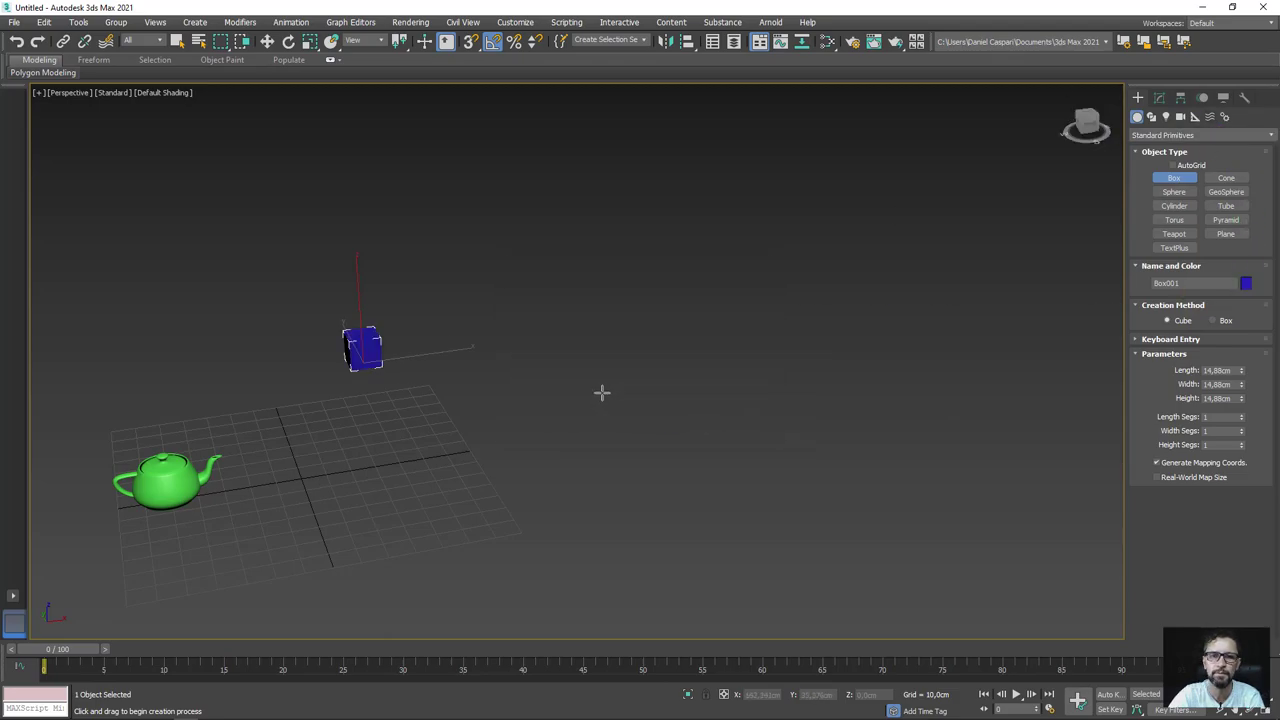
{"action": "middle_click_drag", "start_coordinate": [380, 345], "coordinate": [486, 343]}
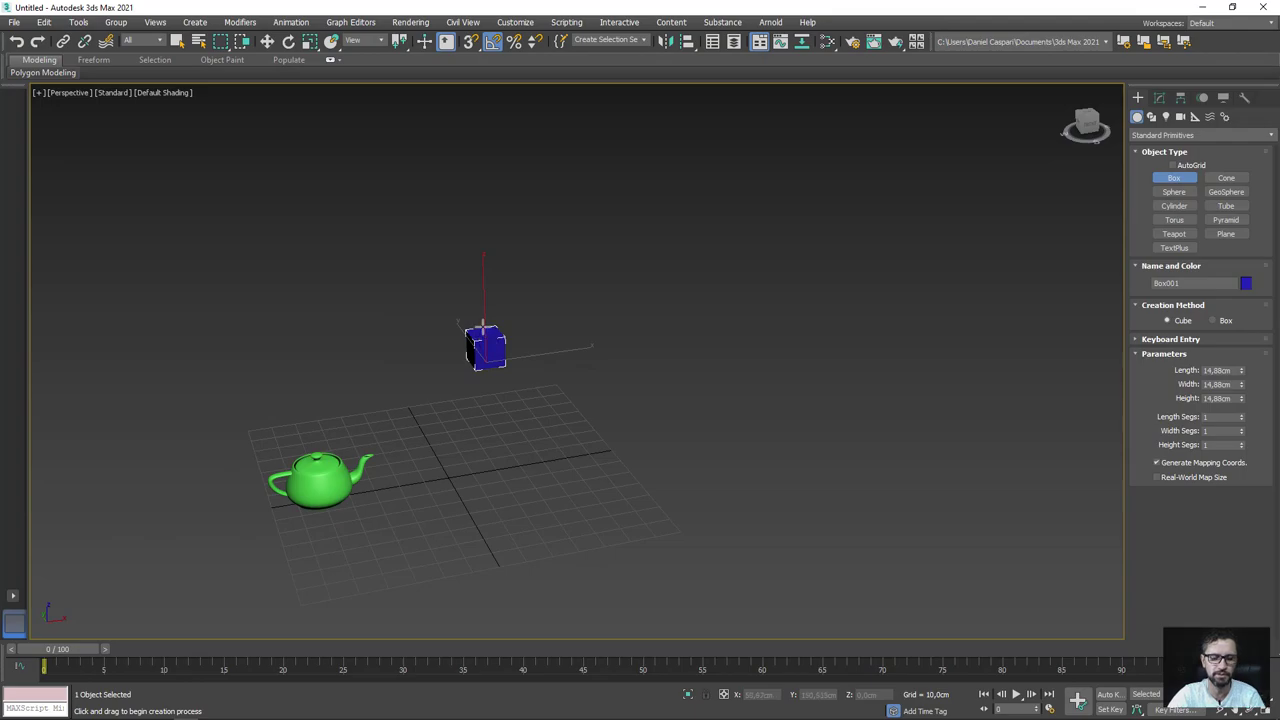
{"action": "key", "text": "F4"}
{"action": "scroll", "coordinate": [482, 330], "scroll_direction": "up", "scroll_amount": 4}
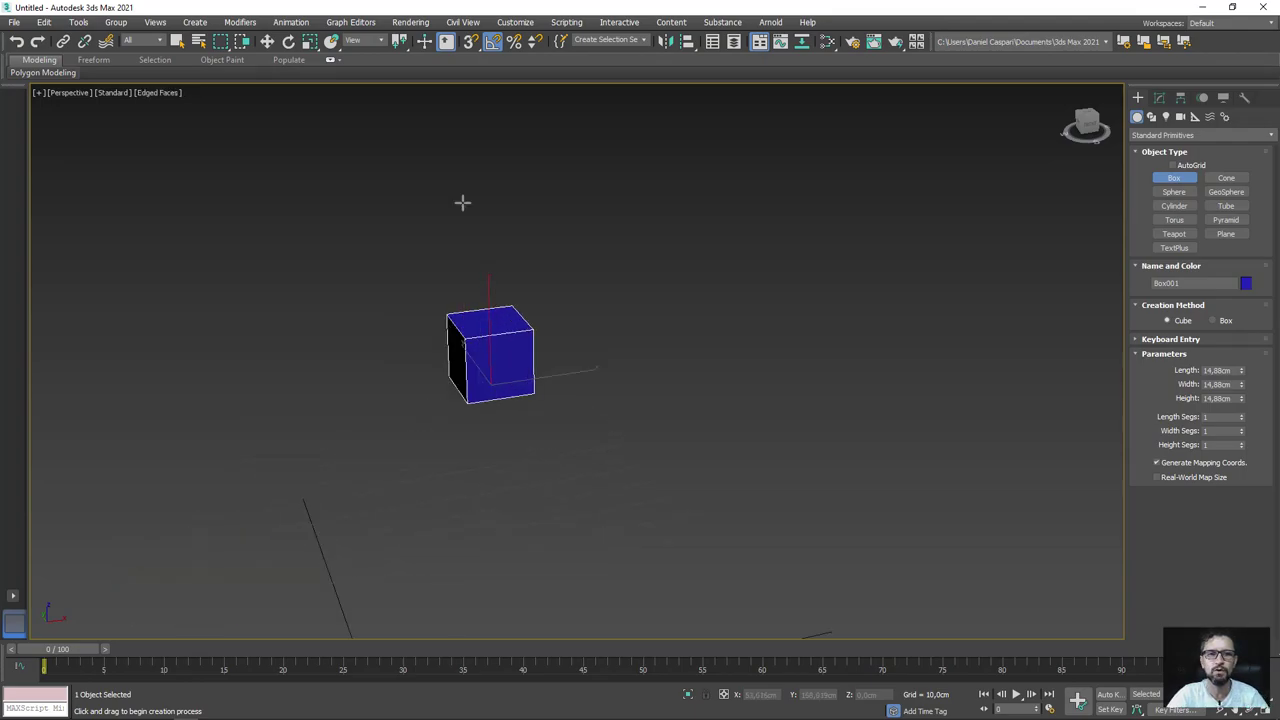
{"action": "left_click", "coordinate": [270, 42]}
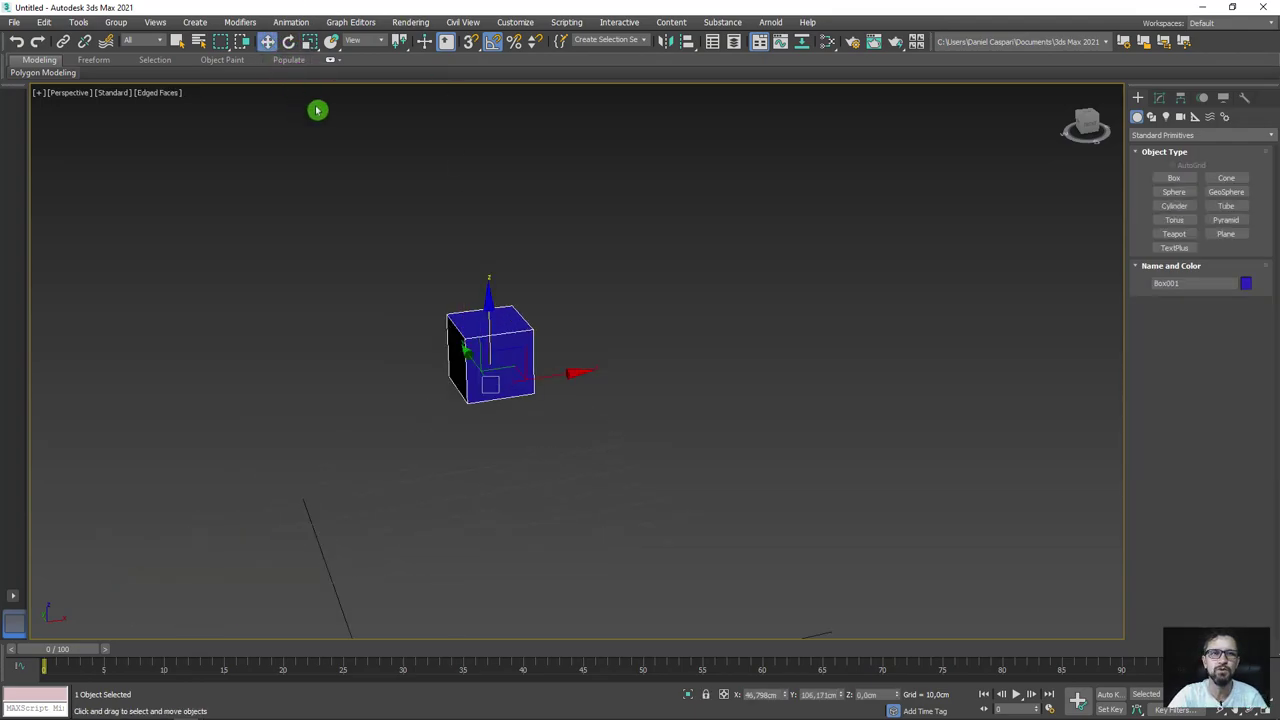
With vertex snapping, shift-clone the box end to end into a row of cubes Box001–Box020.
{"action": "left_click", "coordinate": [470, 43]}
{"action": "middle_click_drag", "start_coordinate": [471, 120], "coordinate": [468, 342], "text": "alt"}
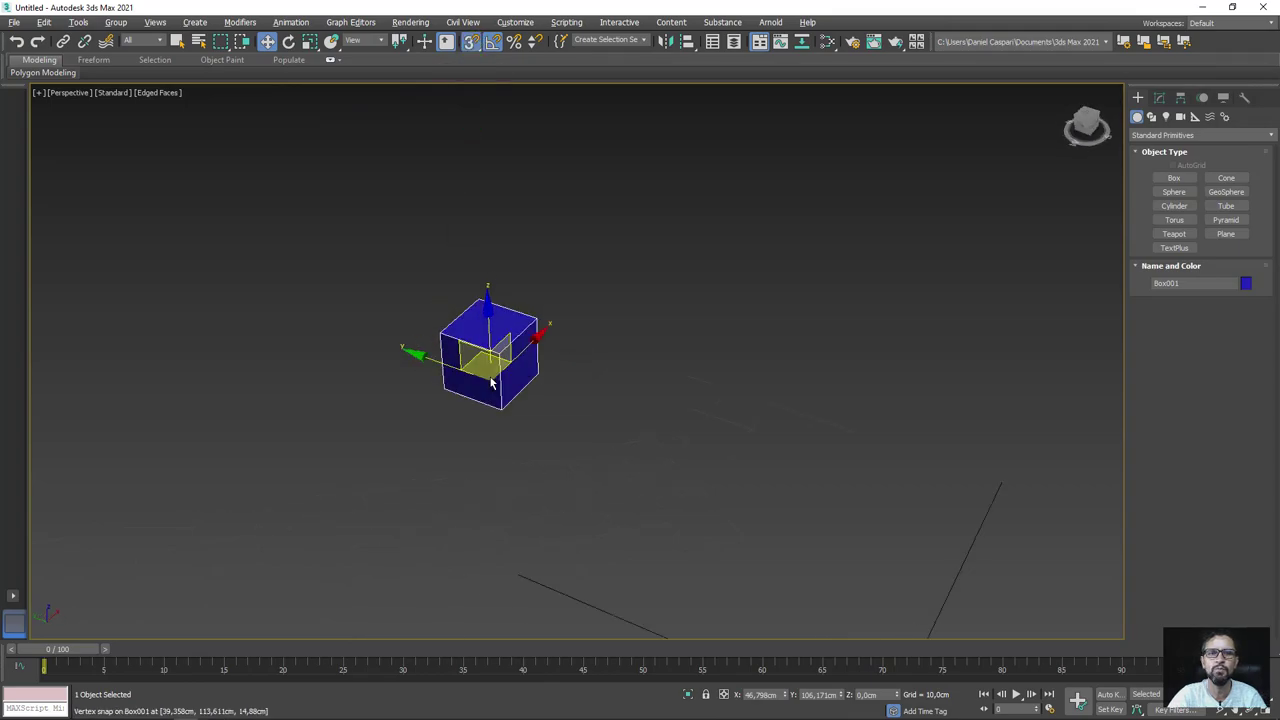
{"action": "left_click_drag", "start_coordinate": [441, 349], "coordinate": [548, 350], "text": "shift"}
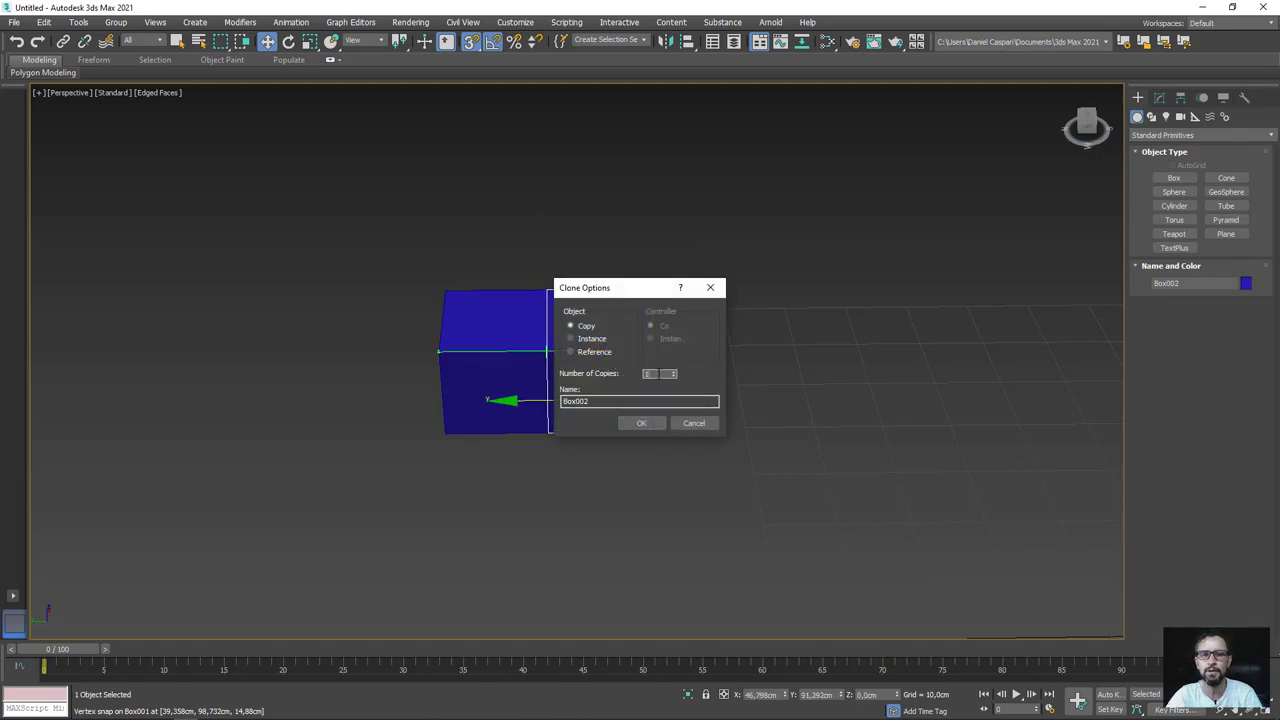
{"action": "type", "text": "10"}
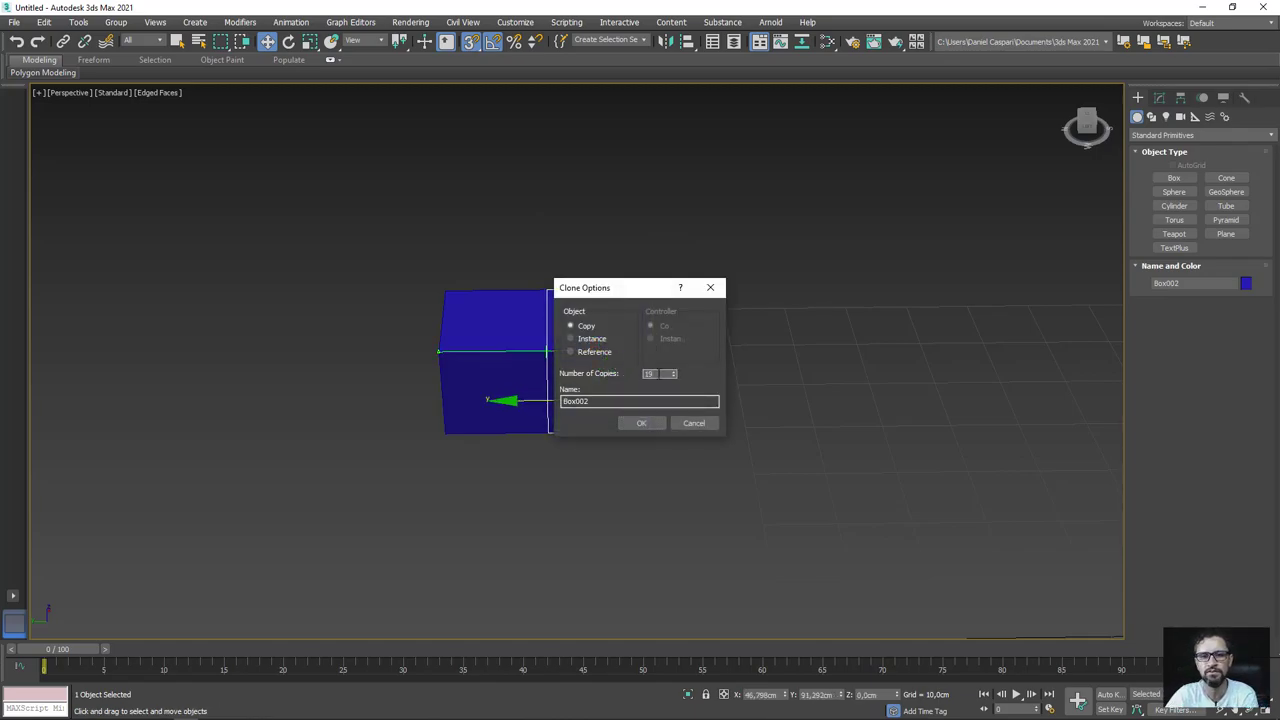
{"action": "left_click", "coordinate": [641, 422]}
Select all 20 boxes in the row.
{"action": "scroll", "coordinate": [652, 420], "scroll_direction": "down", "scroll_amount": 5}
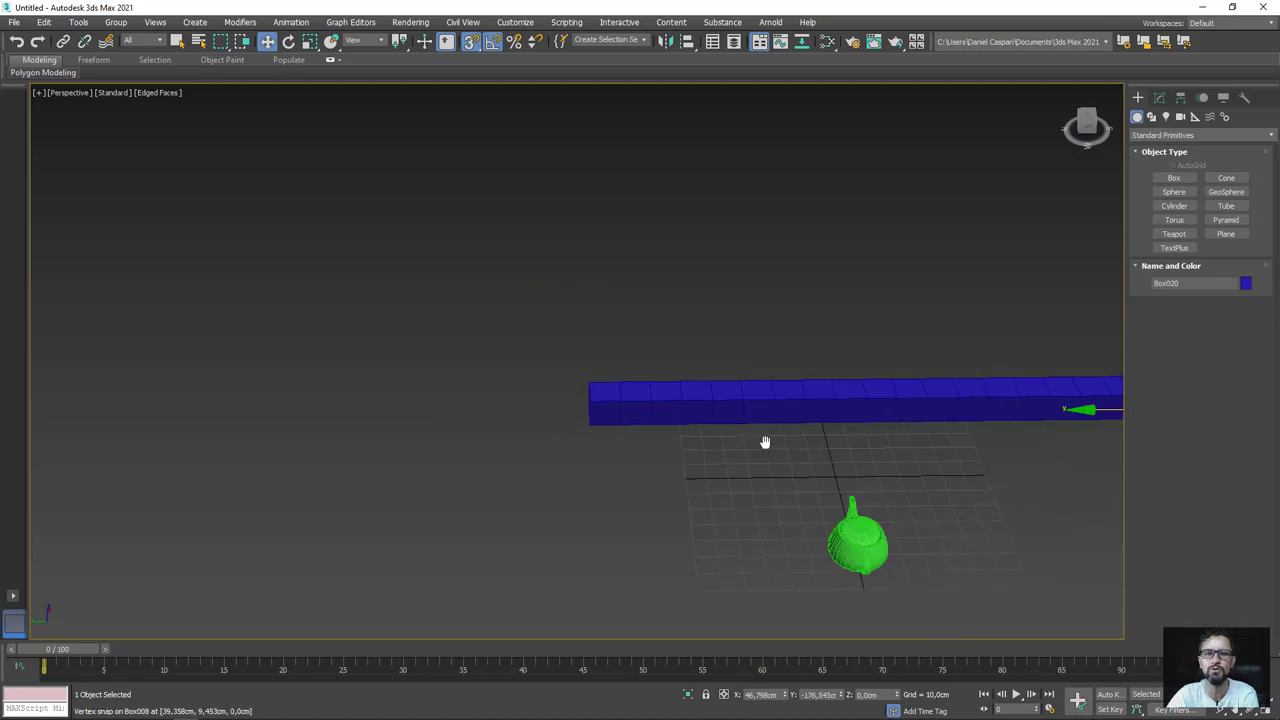
{"action": "middle_click_drag", "start_coordinate": [764, 442], "coordinate": [498, 436]}
{"action": "left_click_drag", "start_coordinate": [291, 300], "coordinate": [948, 428]}
{"action": "mouse_move", "coordinate": [999, 435]}
{"action": "middle_mouse_down", "text": "alt"}
{"action": "mouse_move", "coordinate": [889, 437]}
{"action": "mouse_move", "coordinate": [820, 394]}
{"action": "mouse_move", "coordinate": [651, 403]}
{"action": "middle_mouse_up", "text": "alt"}
{"action": "scroll", "coordinate": [620, 393], "scroll_direction": "up", "scroll_amount": 3}
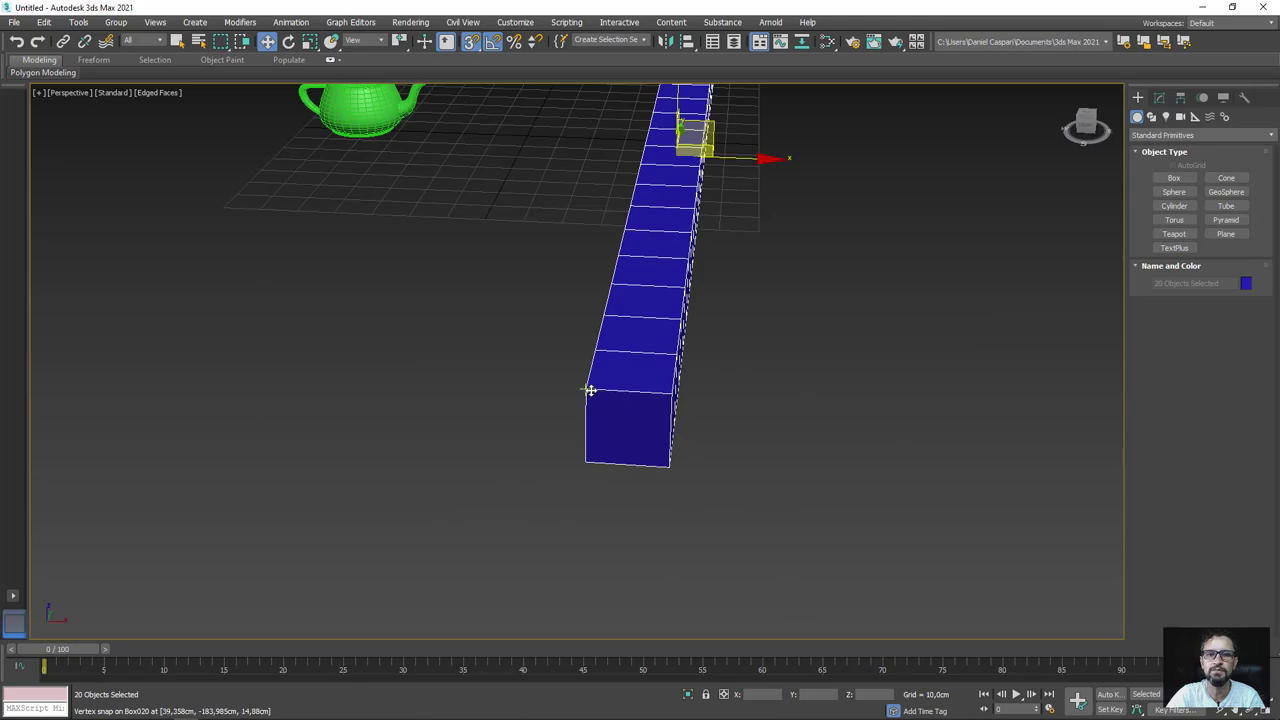
Shift-clone the selected row sideways with 19 copies to form a 20 × 20 slab.
{"action": "left_click_drag", "start_coordinate": [594, 386], "coordinate": [671, 395], "text": "shift"}
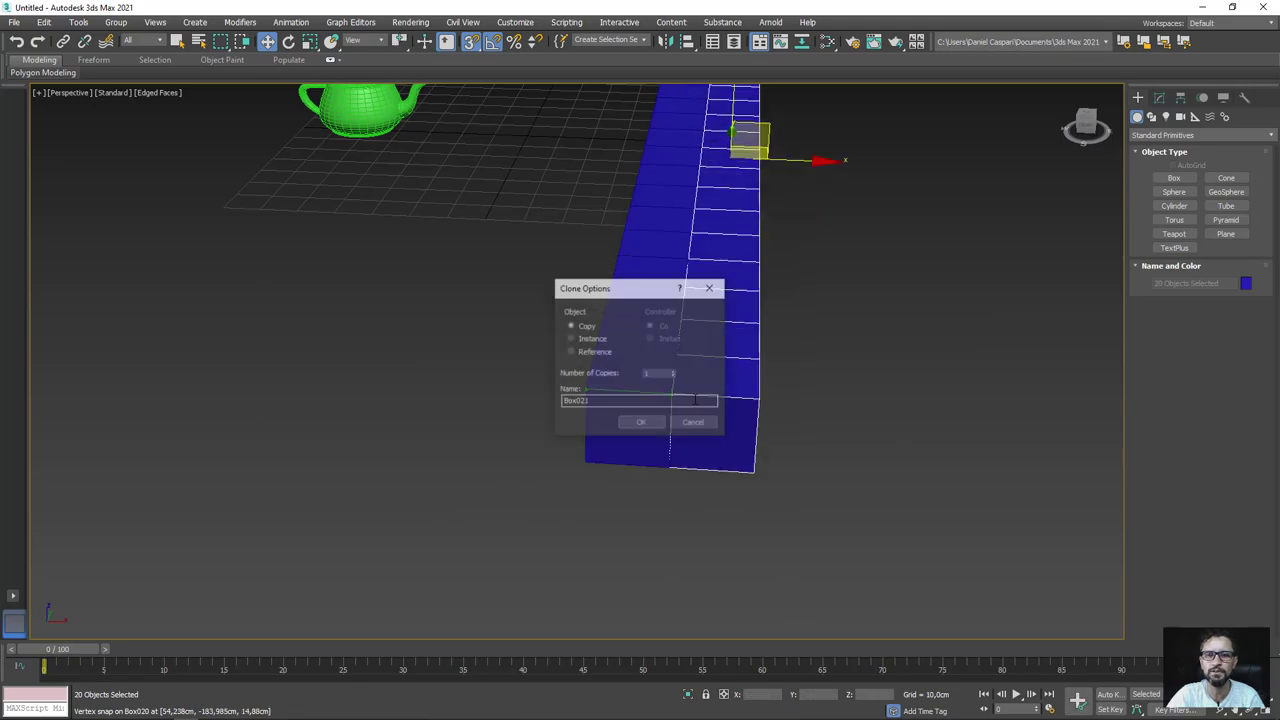
{"action": "double_click", "coordinate": [660, 375]}
{"action": "type", "text": "9"}
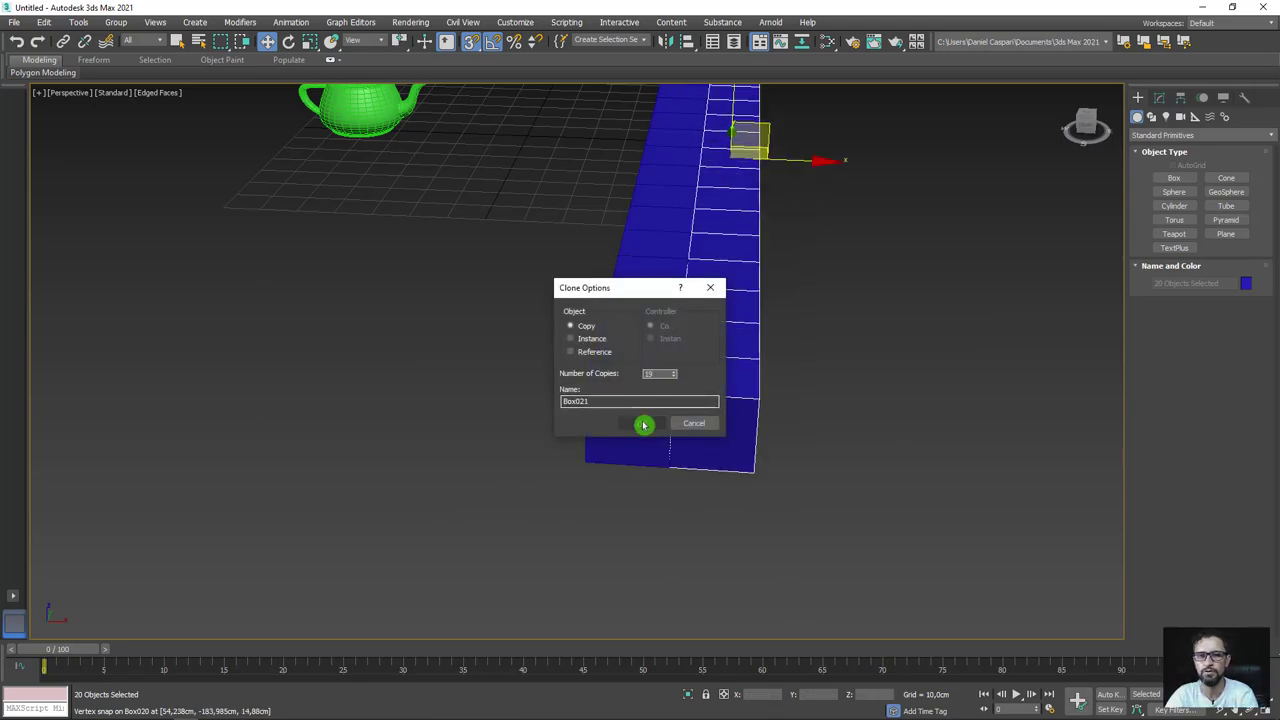
{"action": "left_click", "coordinate": [643, 423]}
Reframe the view around the slab and select the teapot.
{"action": "scroll", "coordinate": [646, 423], "scroll_direction": "down", "scroll_amount": 5}
{"action": "scroll", "coordinate": [620, 456], "scroll_direction": "down", "scroll_amount": 3}
{"action": "middle_click_drag", "start_coordinate": [620, 456], "coordinate": [657, 457], "text": "alt"}
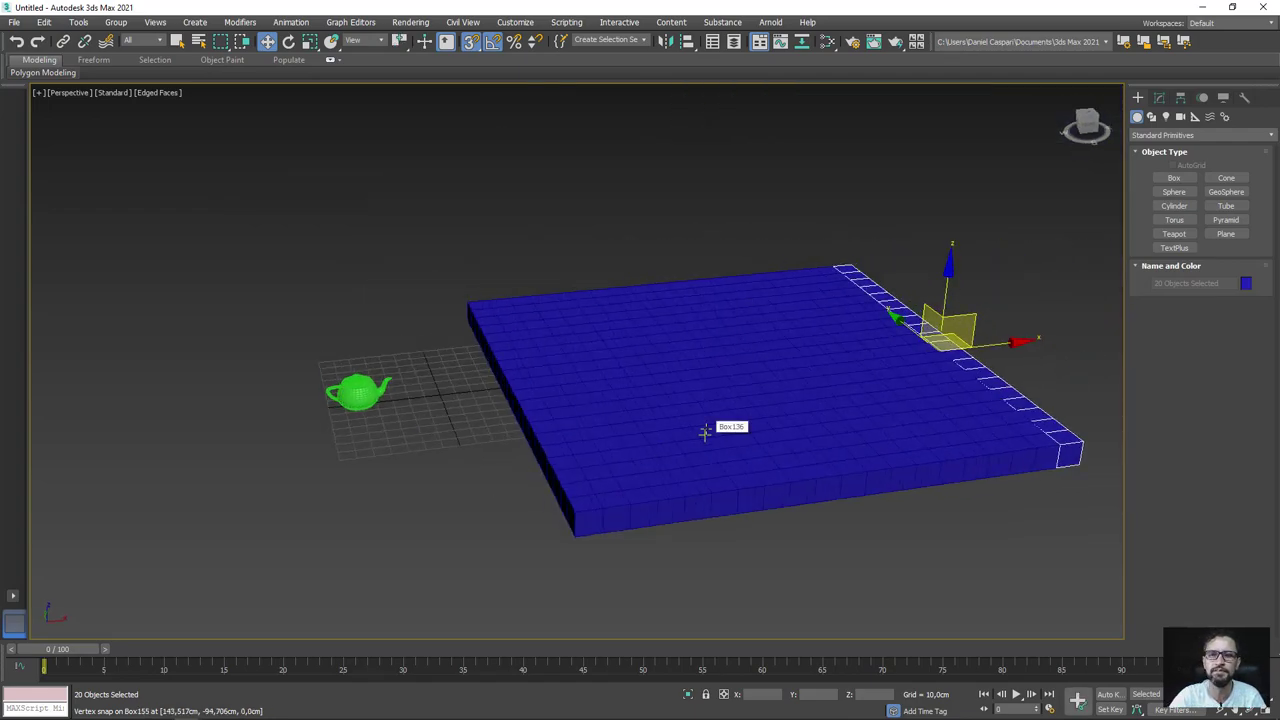
{"action": "middle_click_drag", "start_coordinate": [657, 418], "coordinate": [643, 386], "text": "alt"}
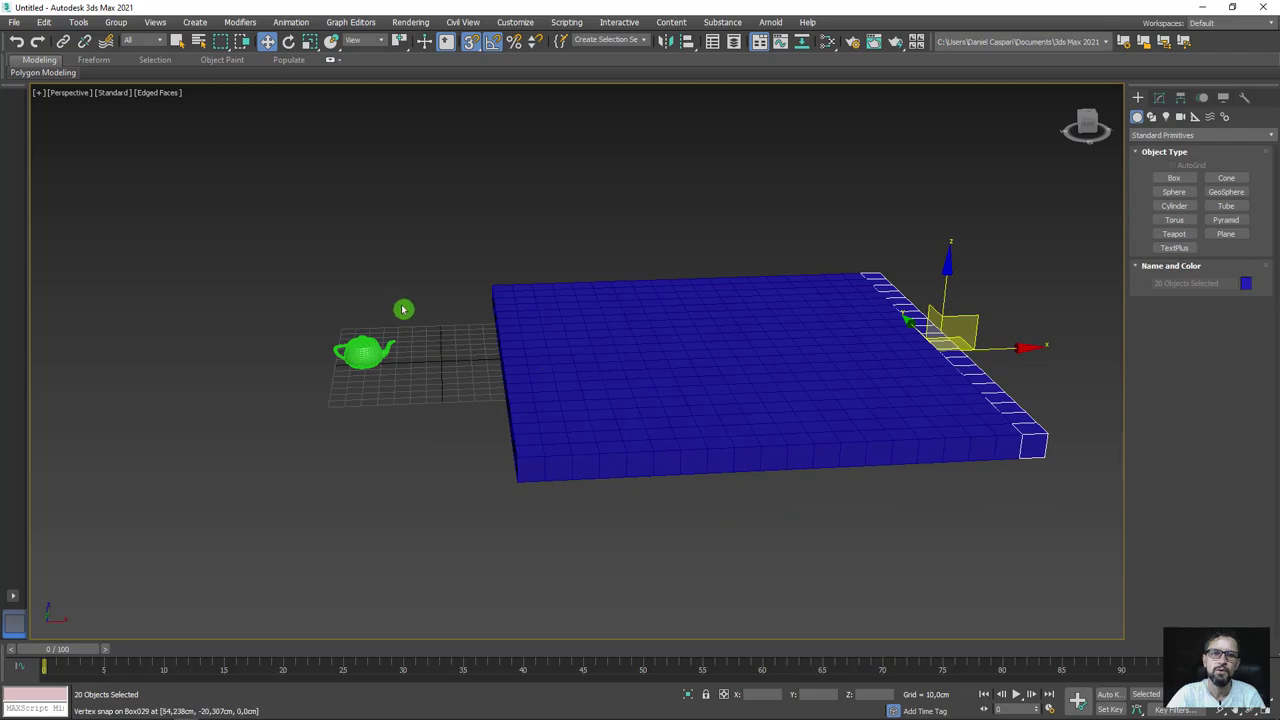
{"action": "middle_click_drag", "start_coordinate": [403, 309], "coordinate": [490, 292]}
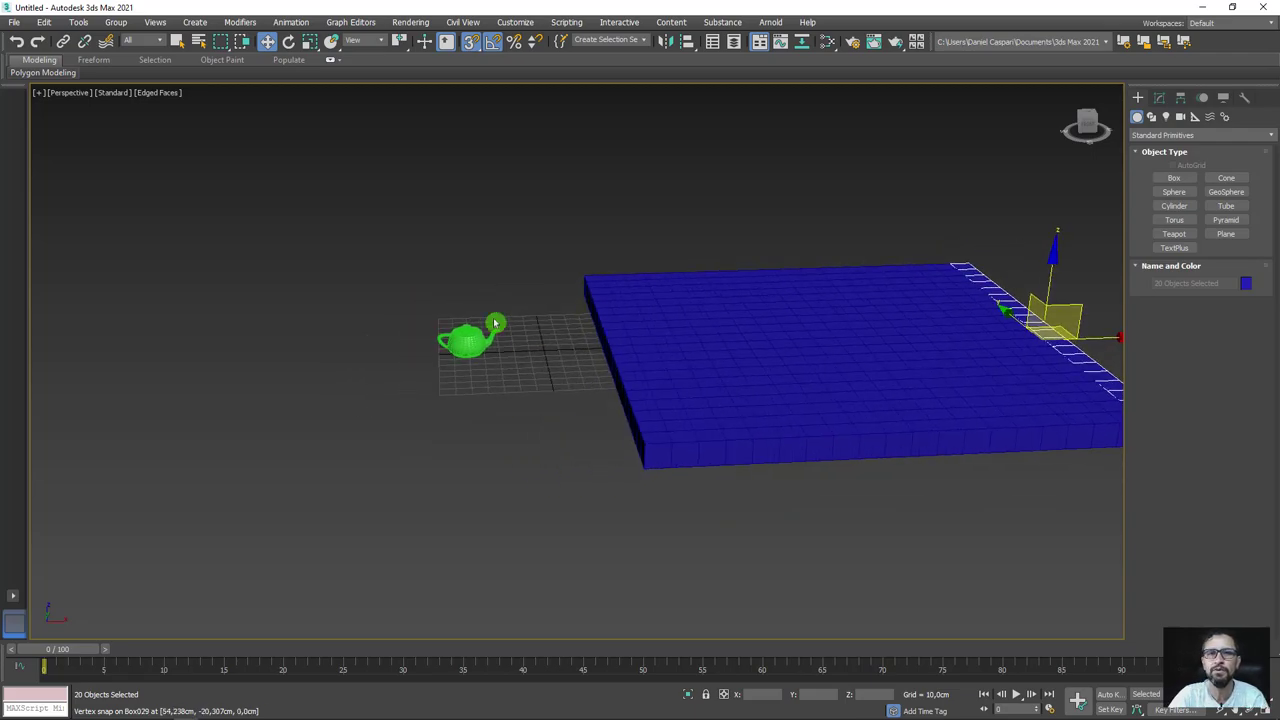
{"action": "left_click_drag", "start_coordinate": [506, 278], "coordinate": [384, 483]}
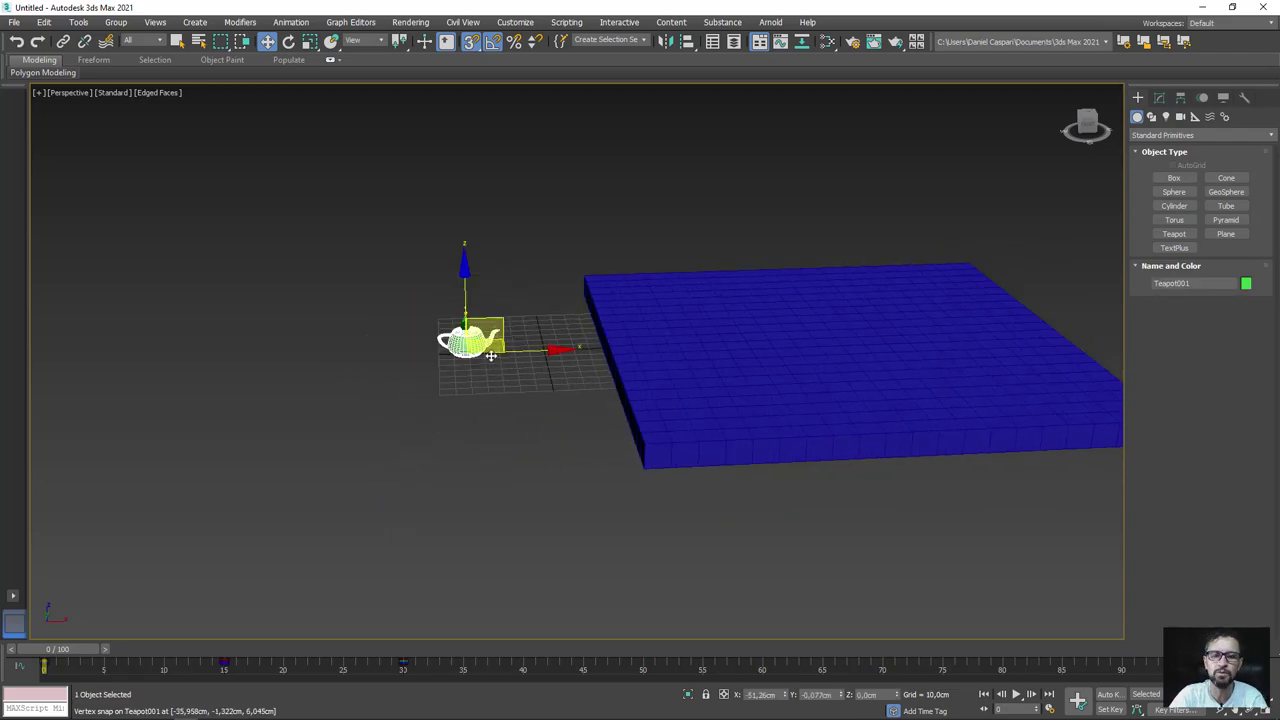
Scrub the teapot animation, return to frame 1, select its keys, and box-select the slab.
{"action": "mouse_move", "coordinate": [80, 653]}
{"action": "left_mouse_down"}
{"action": "mouse_move", "coordinate": [388, 657]}
{"action": "mouse_move", "coordinate": [55, 658]}
{"action": "left_mouse_up"}
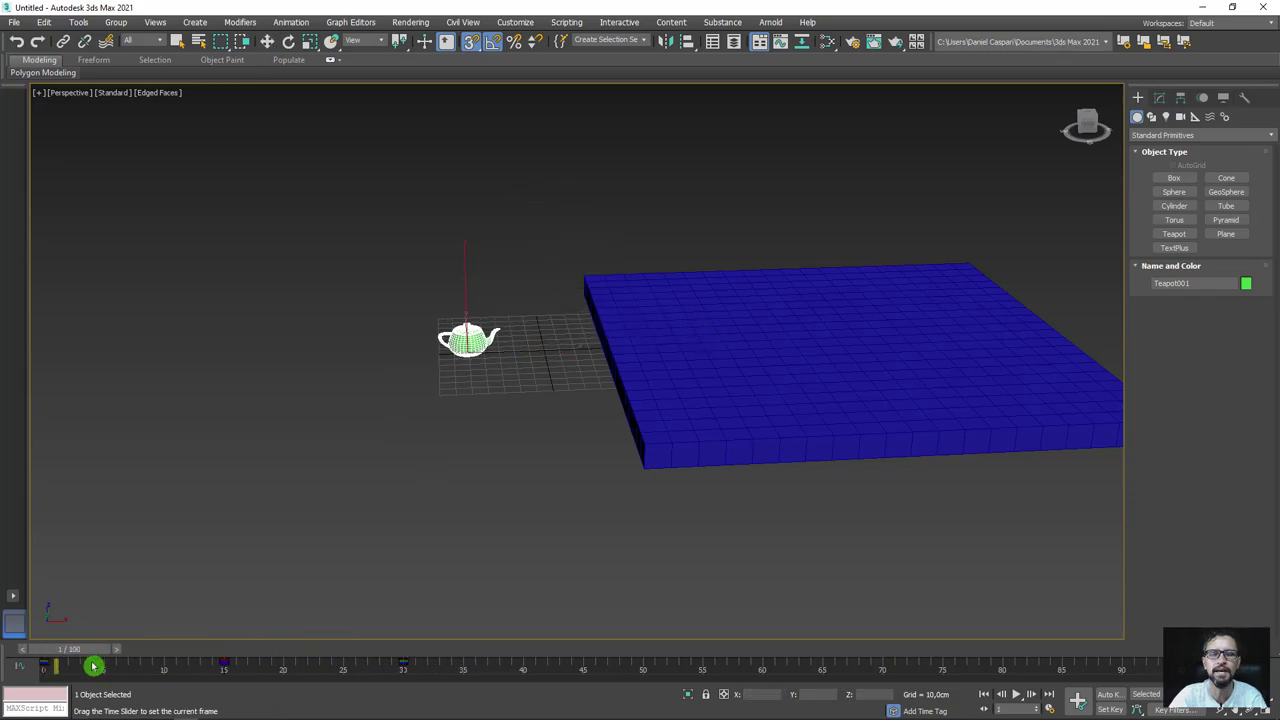
{"action": "key", "text": "w"}
{"action": "middle_click_drag", "start_coordinate": [558, 507], "coordinate": [317, 360]}
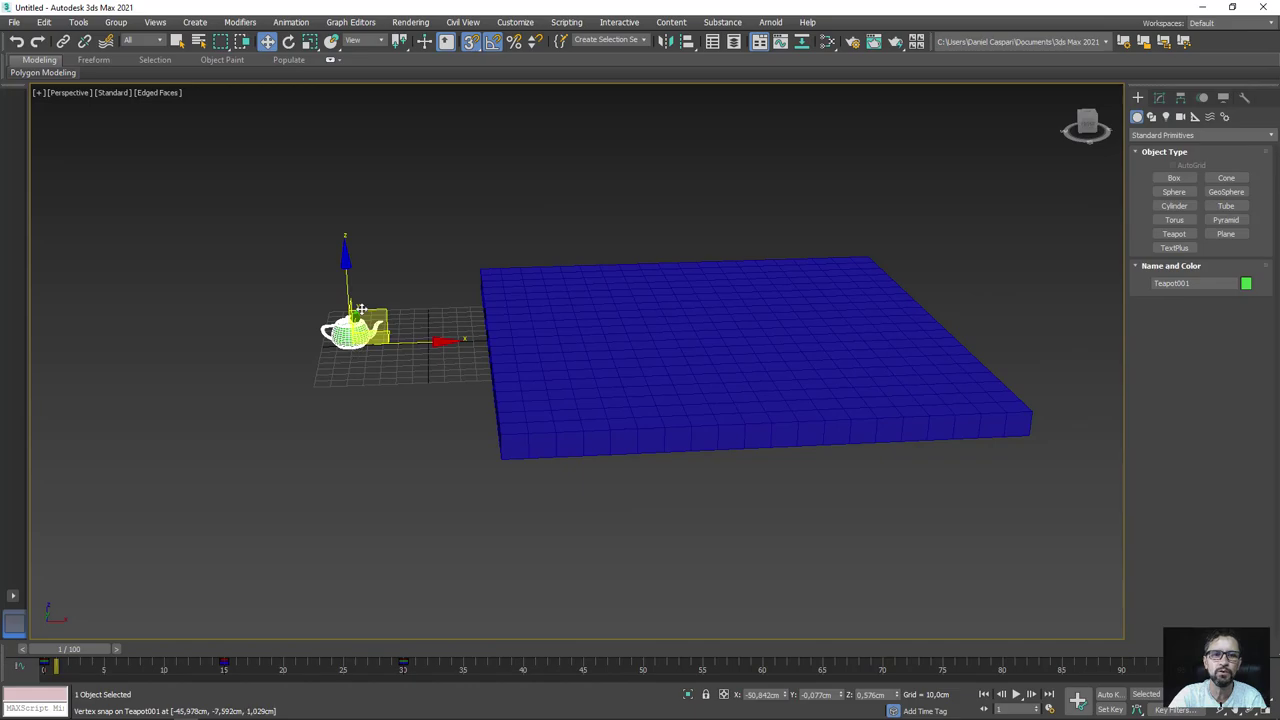
{"action": "left_click_drag", "start_coordinate": [432, 668], "coordinate": [30, 668]}
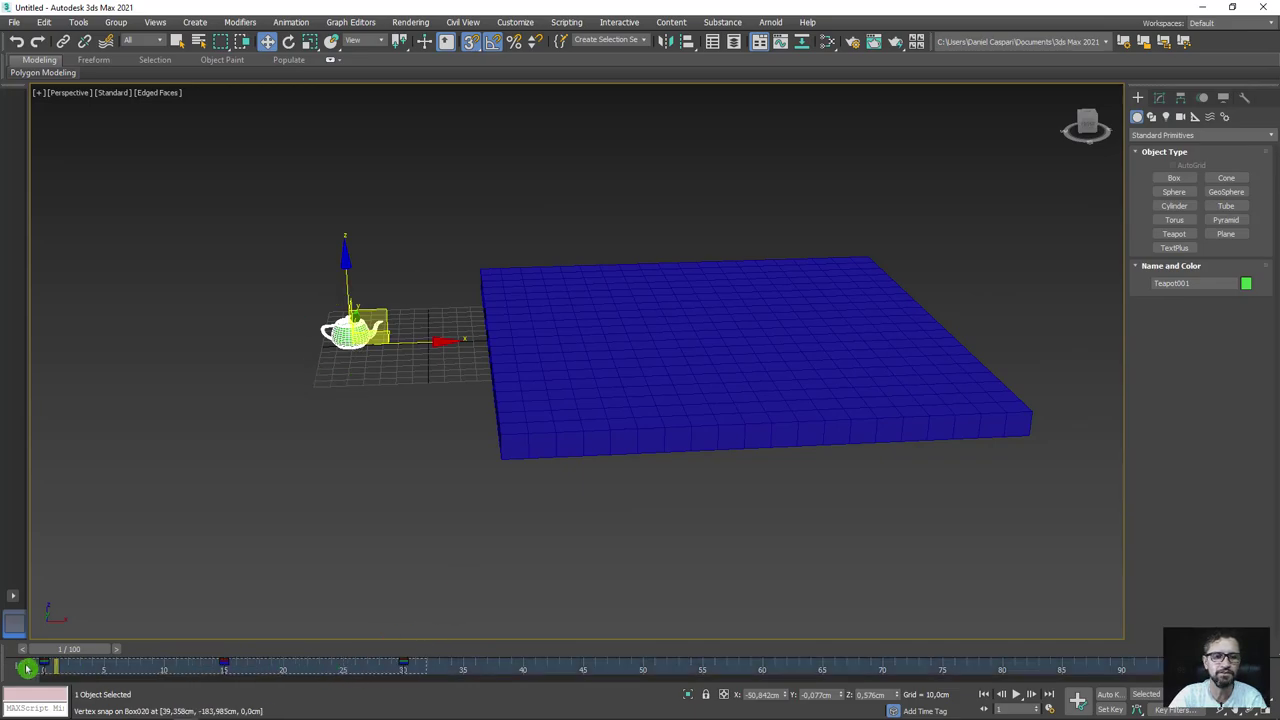
{"action": "left_click_drag", "start_coordinate": [451, 228], "coordinate": [1104, 483]}
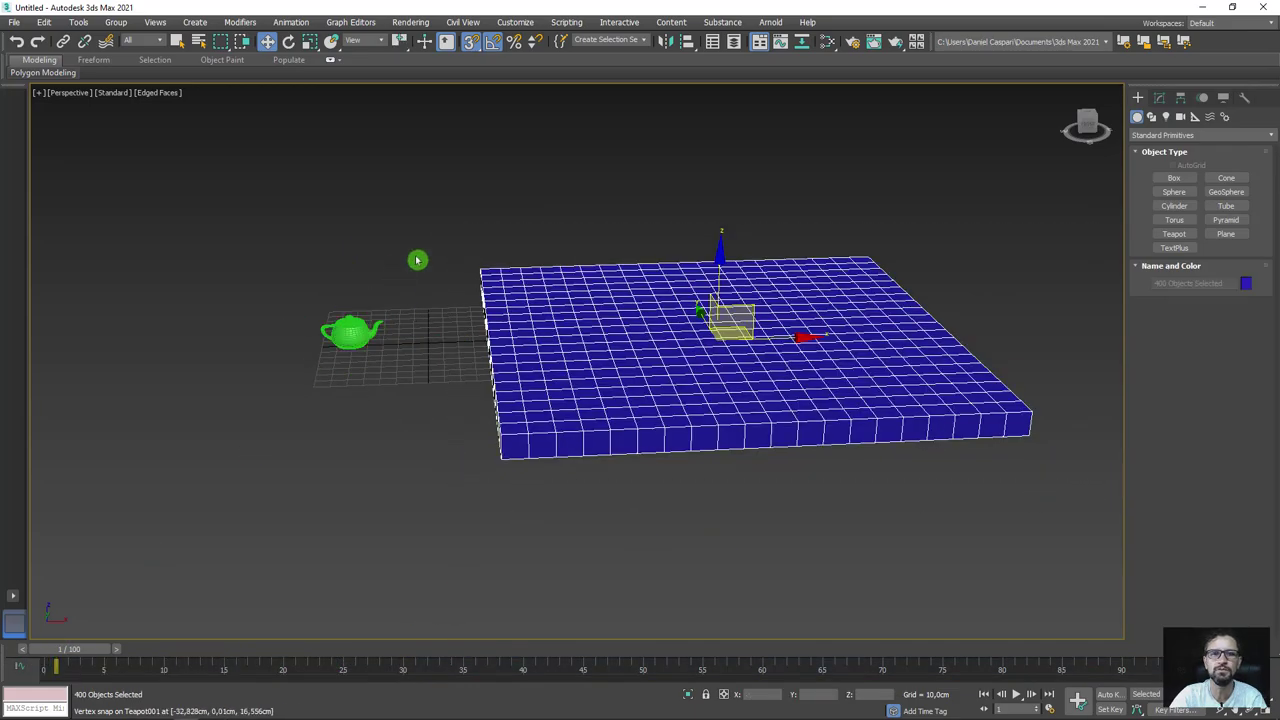
{"action": "key", "text": "ctrl+z"}
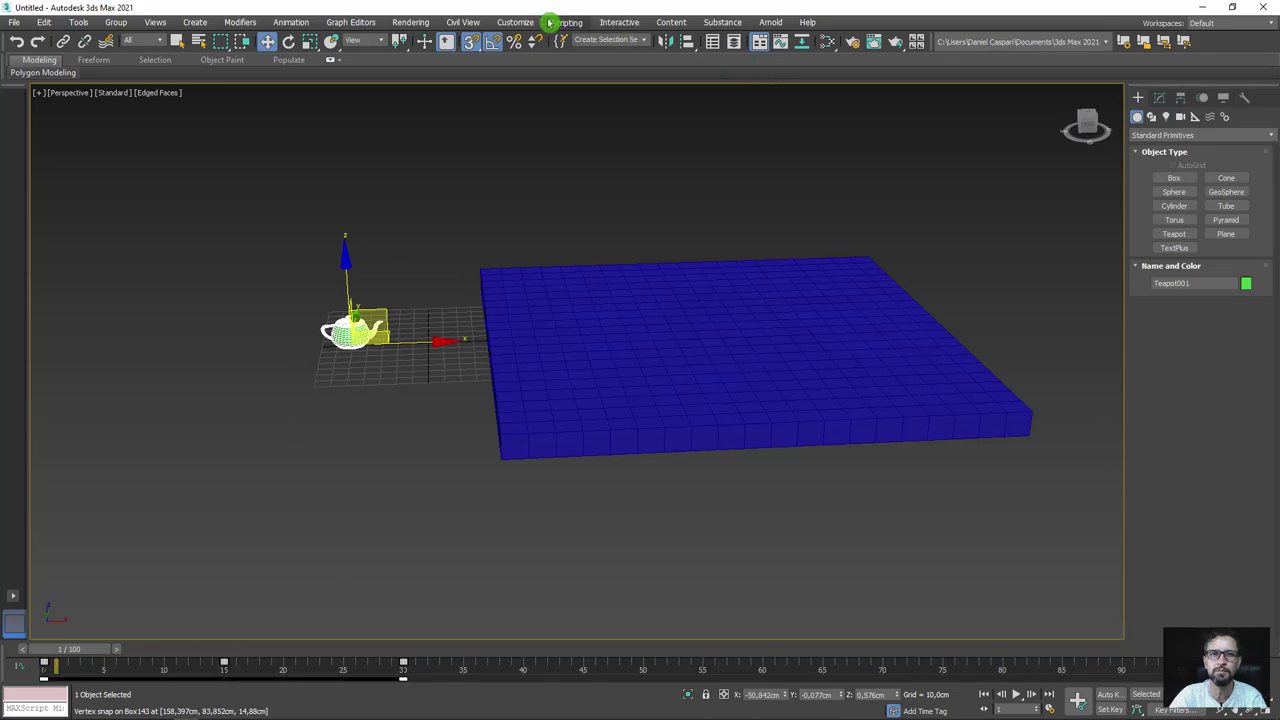
{"action": "left_click", "coordinate": [568, 22]}
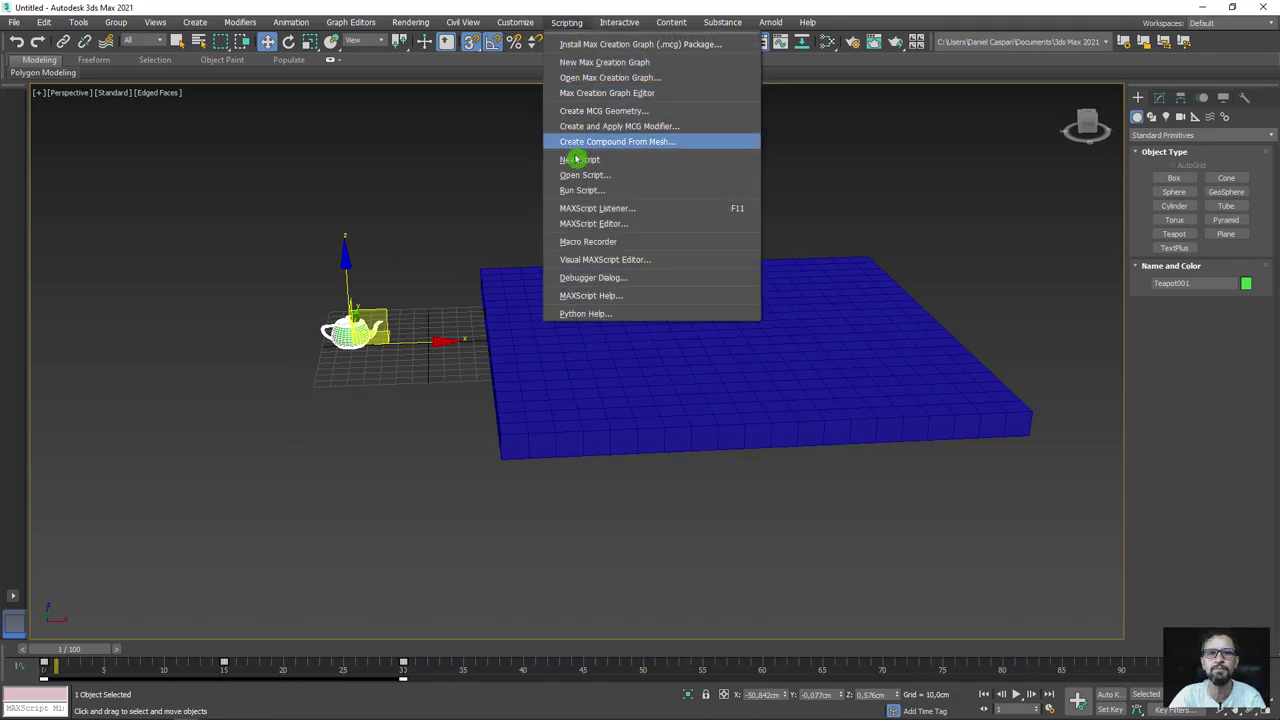
{"action": "left_click", "coordinate": [606, 191]}
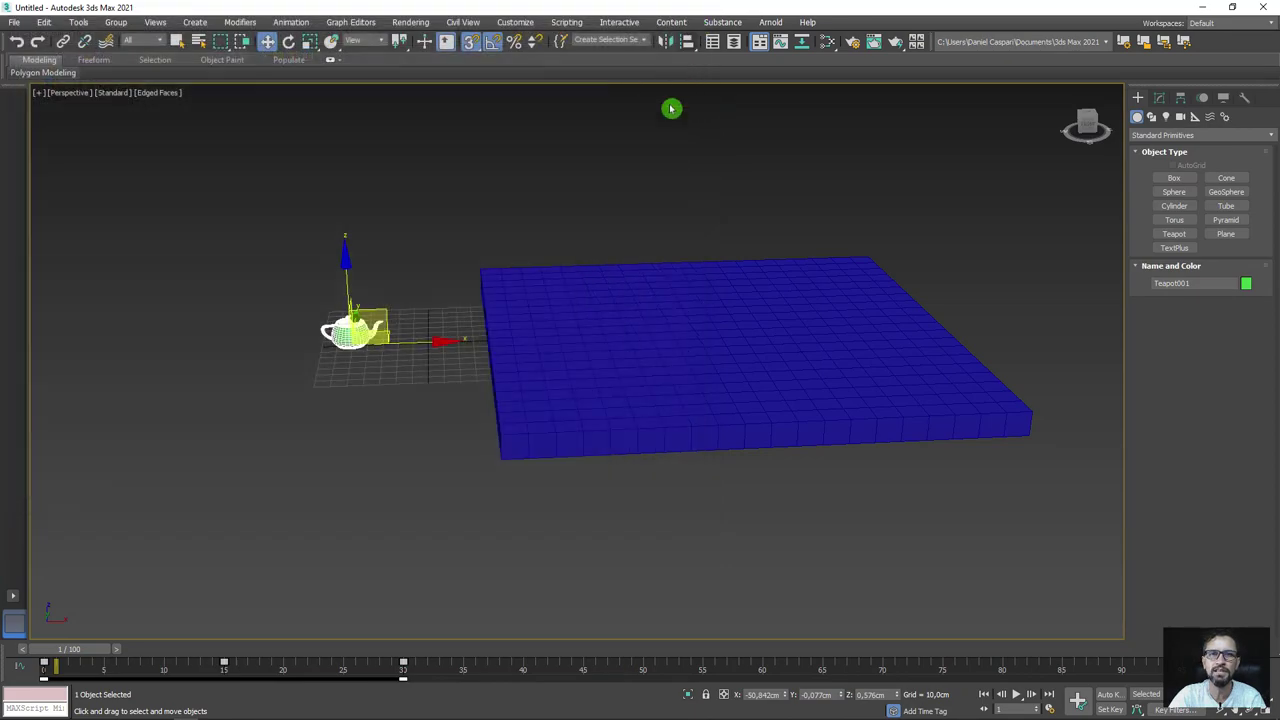
{"action": "left_click", "coordinate": [698, 25]}
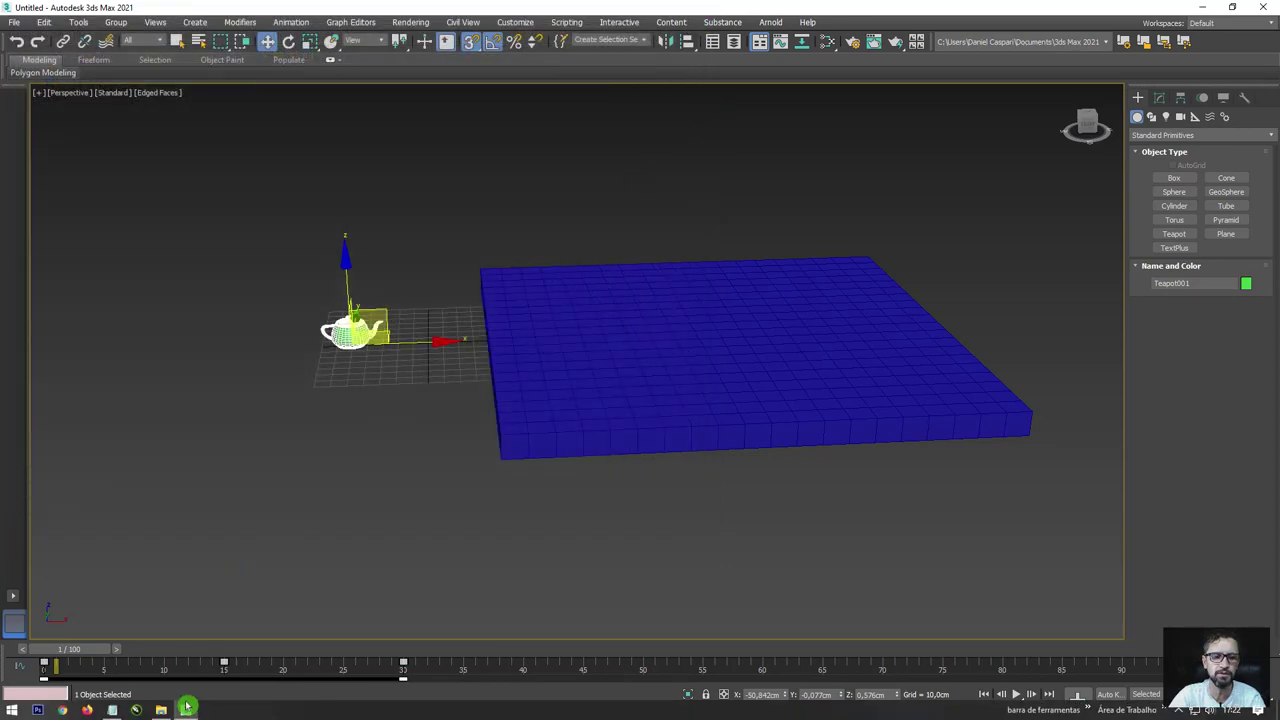
Drag KeyTransfer1.06_0 from the Arquivos tutorial folder into 3ds Max and move its Key Transfer window aside.
{"action": "left_click", "coordinate": [160, 710]}
{"action": "left_click_drag", "start_coordinate": [583, 133], "coordinate": [1199, 206]}
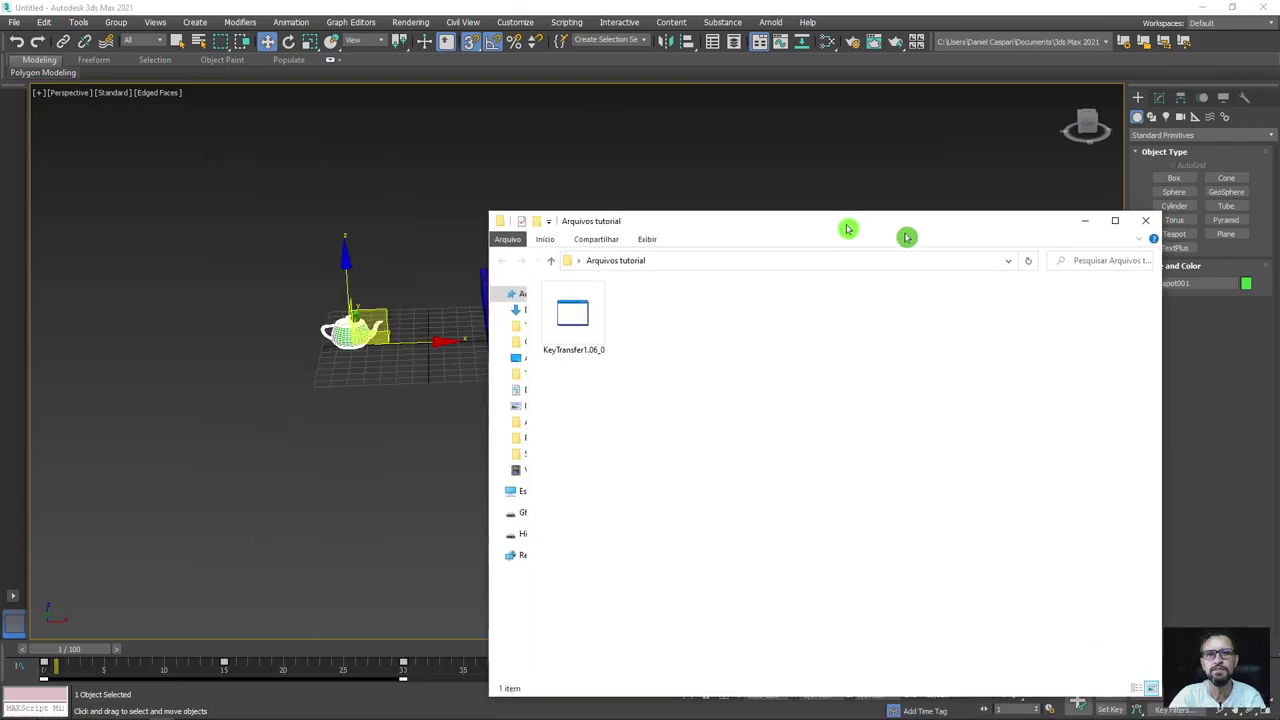
{"action": "mouse_move", "coordinate": [911, 298]}
{"action": "left_mouse_down"}
{"action": "mouse_move", "coordinate": [166, 196]}
{"action": "mouse_move", "coordinate": [229, 320]}
{"action": "left_mouse_up"}
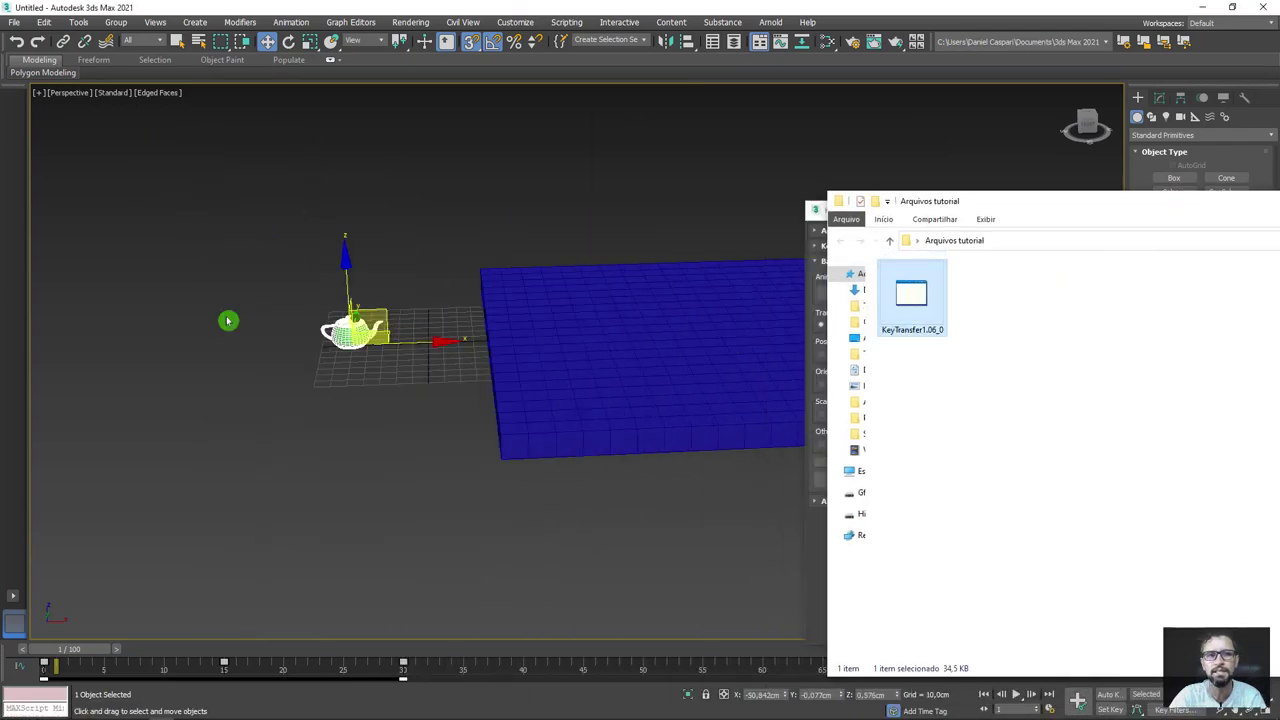
{"action": "left_click_drag", "start_coordinate": [1001, 210], "coordinate": [1159, 206]}
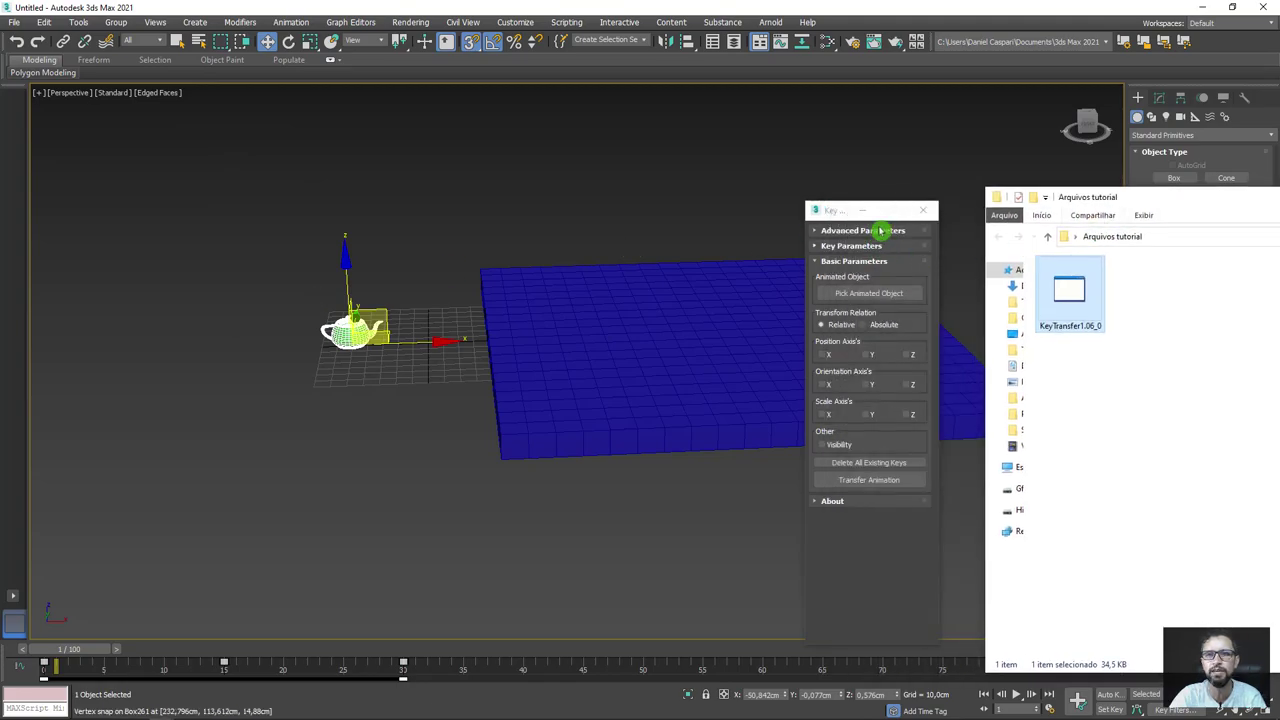
{"action": "left_click_drag", "start_coordinate": [843, 217], "coordinate": [180, 116]}
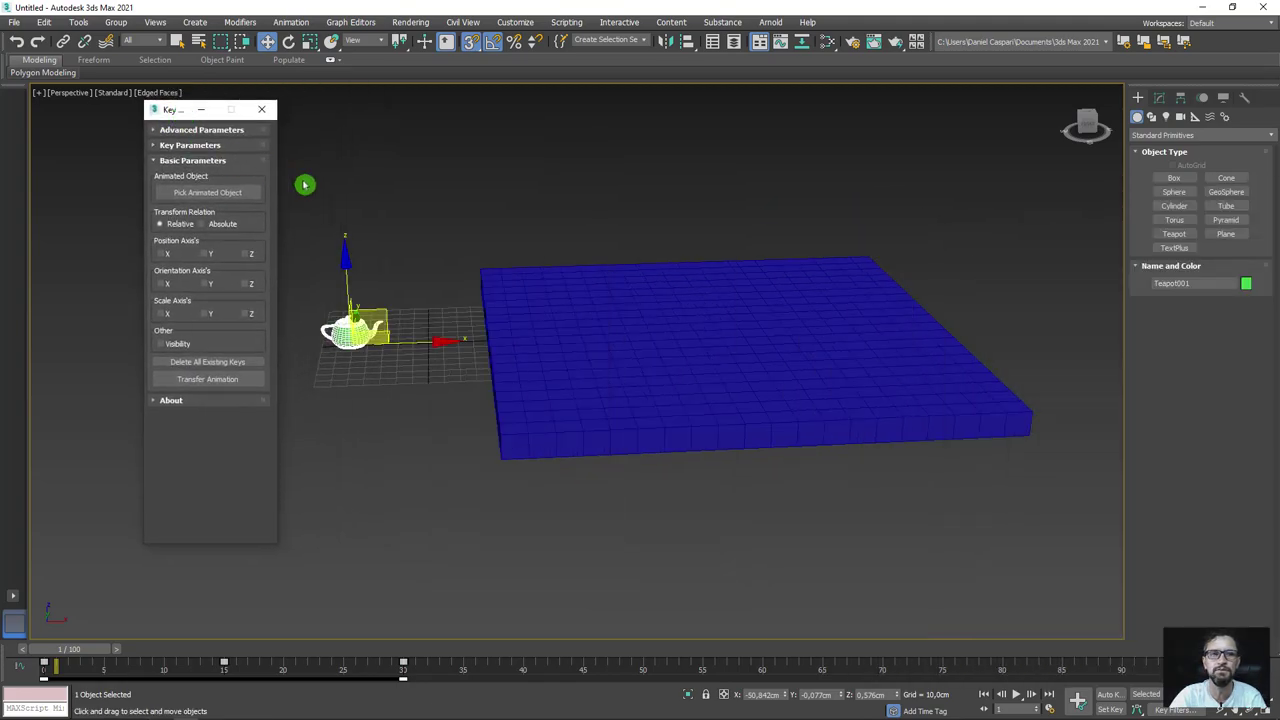
{"action": "middle_click_drag", "start_coordinate": [389, 277], "coordinate": [496, 298]}
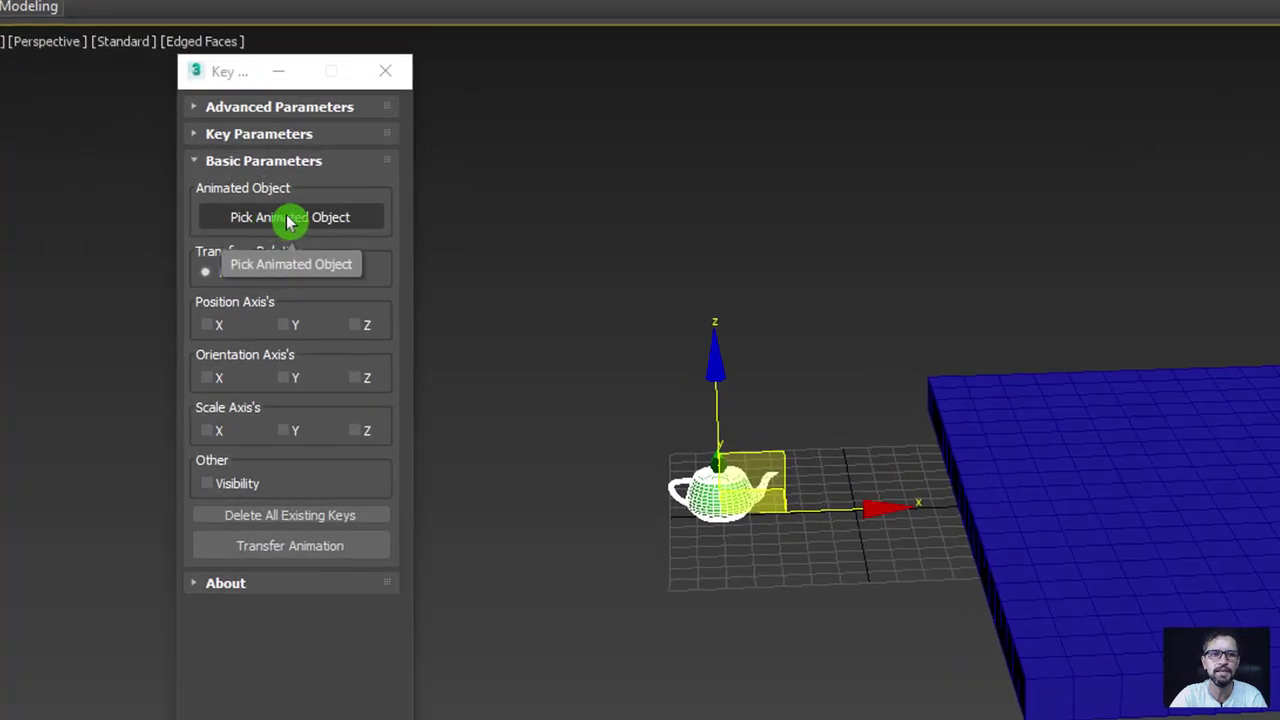
Pick Teapot001 as the animated object, enable Position X, and select all 400 slab boxes.
{"action": "left_click", "coordinate": [270, 219]}
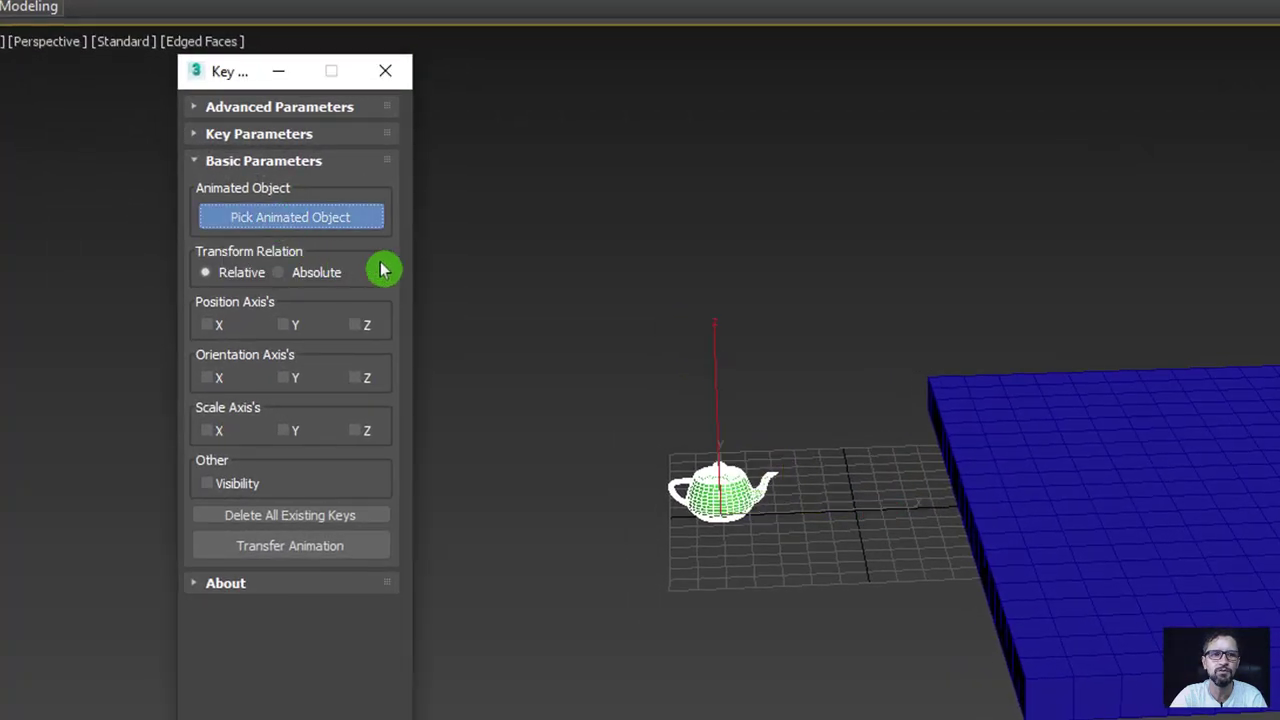
{"action": "left_click", "coordinate": [716, 490]}
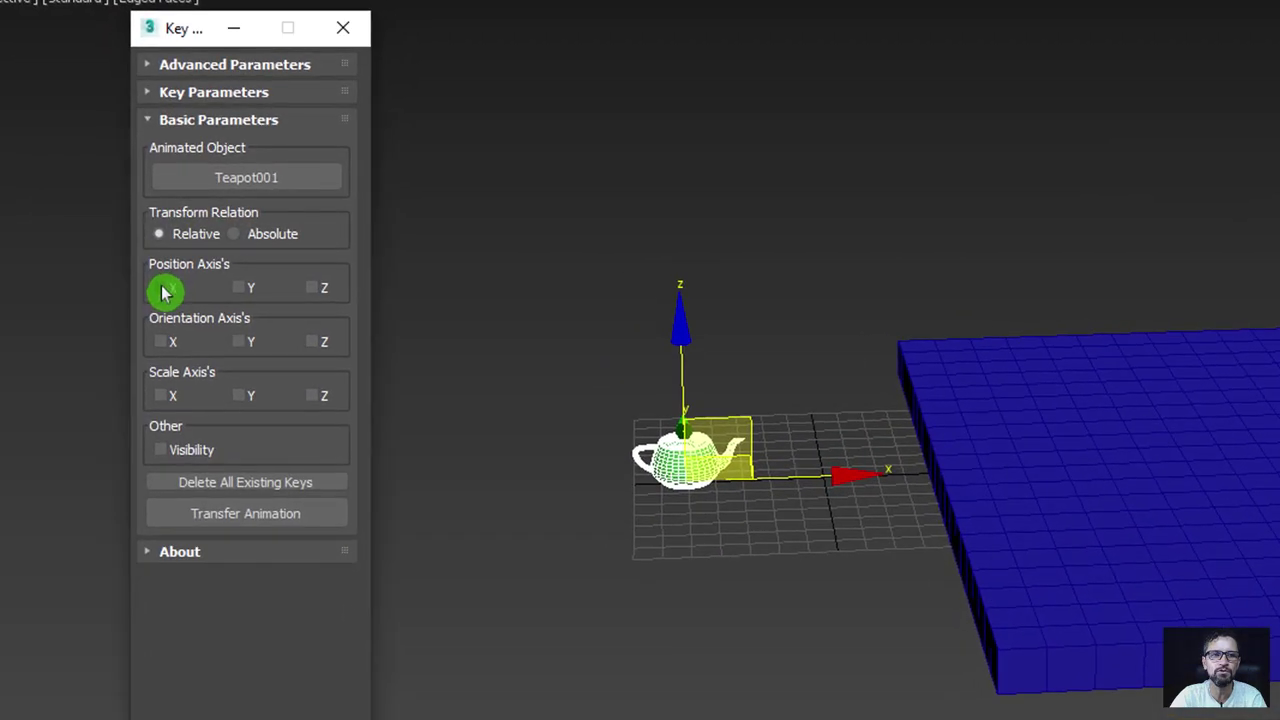
{"action": "left_click", "coordinate": [161, 255]}
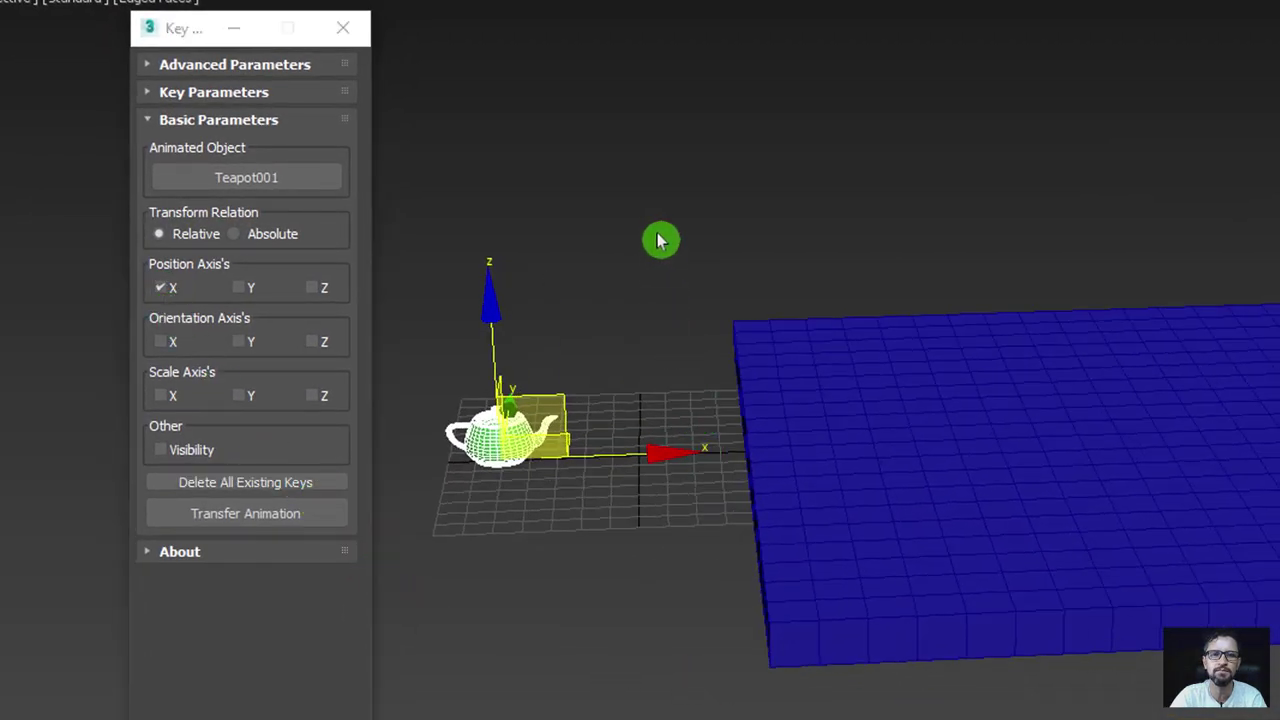
{"action": "left_click_drag", "start_coordinate": [660, 237], "coordinate": [1275, 715]}
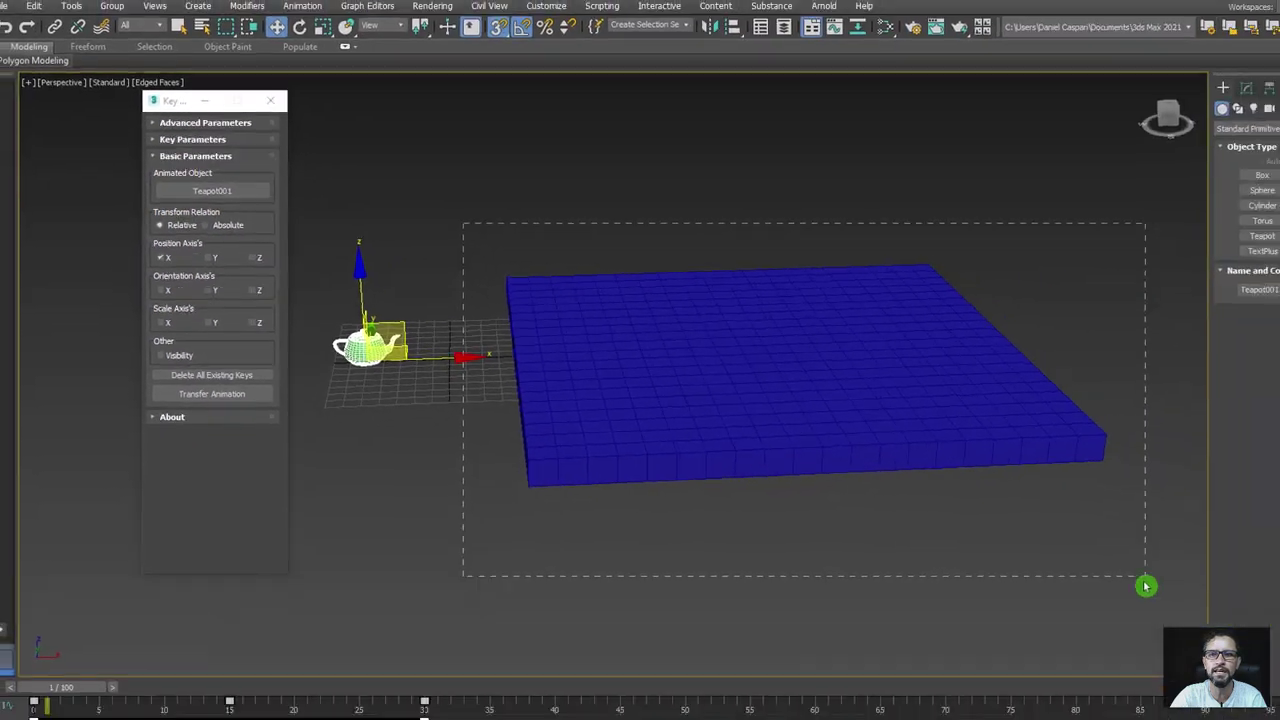
{"action": "left_click_drag", "start_coordinate": [630, 230], "coordinate": [1146, 586]}
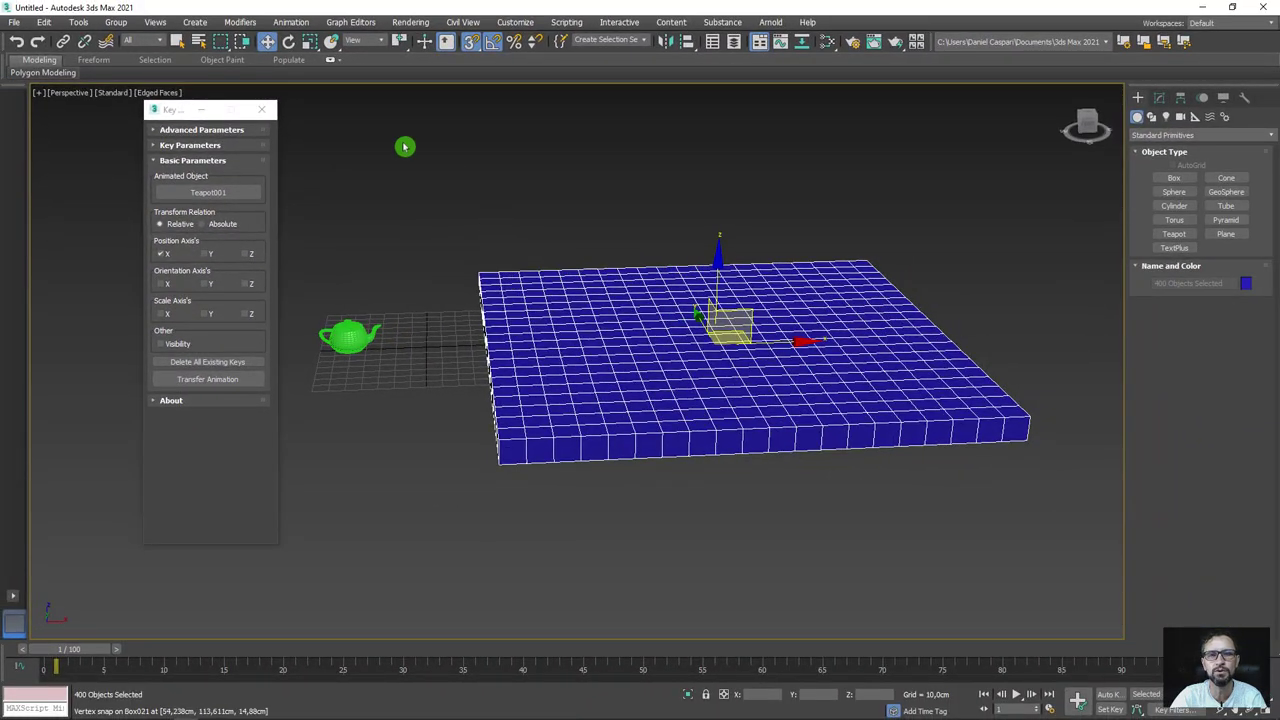
Transfer Teapot001's animation onto the boxes, preview it, and reselect a region of the slab boxes.
{"action": "left_click", "coordinate": [236, 381]}
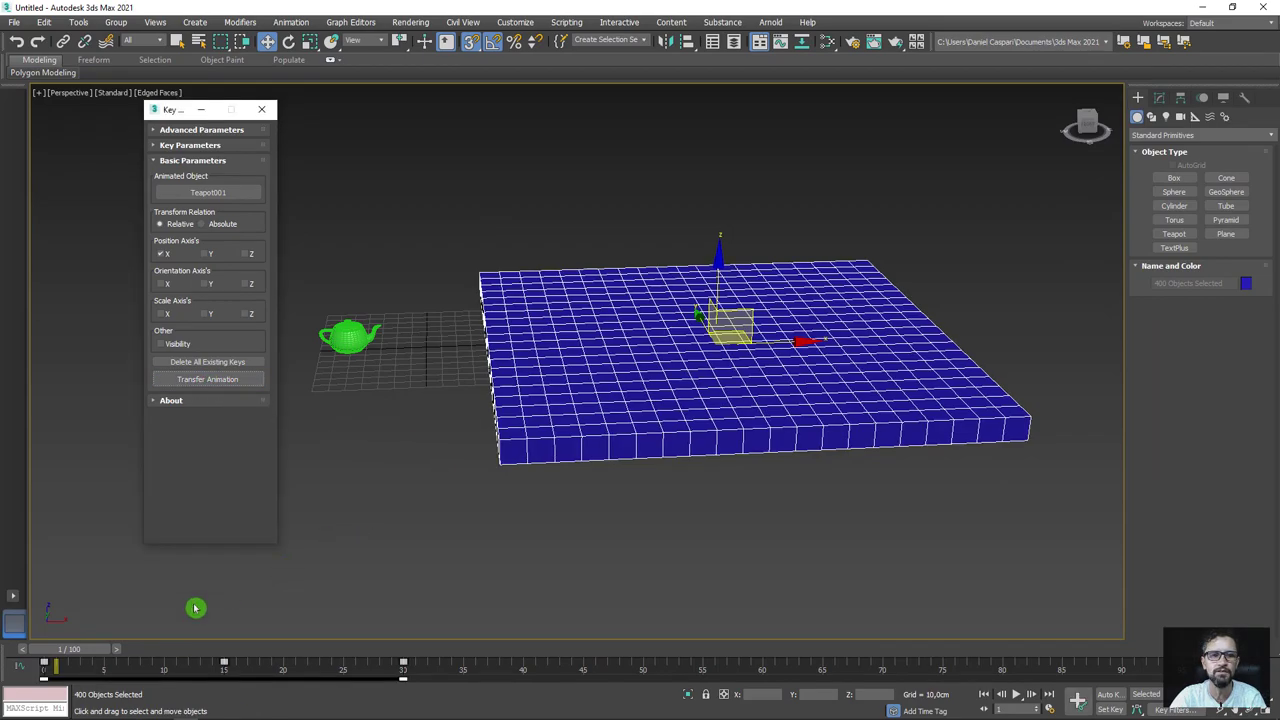
{"action": "mouse_move", "coordinate": [92, 650]}
{"action": "left_mouse_down"}
{"action": "mouse_move", "coordinate": [403, 652]}
{"action": "mouse_move", "coordinate": [29, 654]}
{"action": "mouse_move", "coordinate": [409, 654]}
{"action": "mouse_move", "coordinate": [5, 652]}
{"action": "left_mouse_up"}
{"action": "key", "text": "w"}
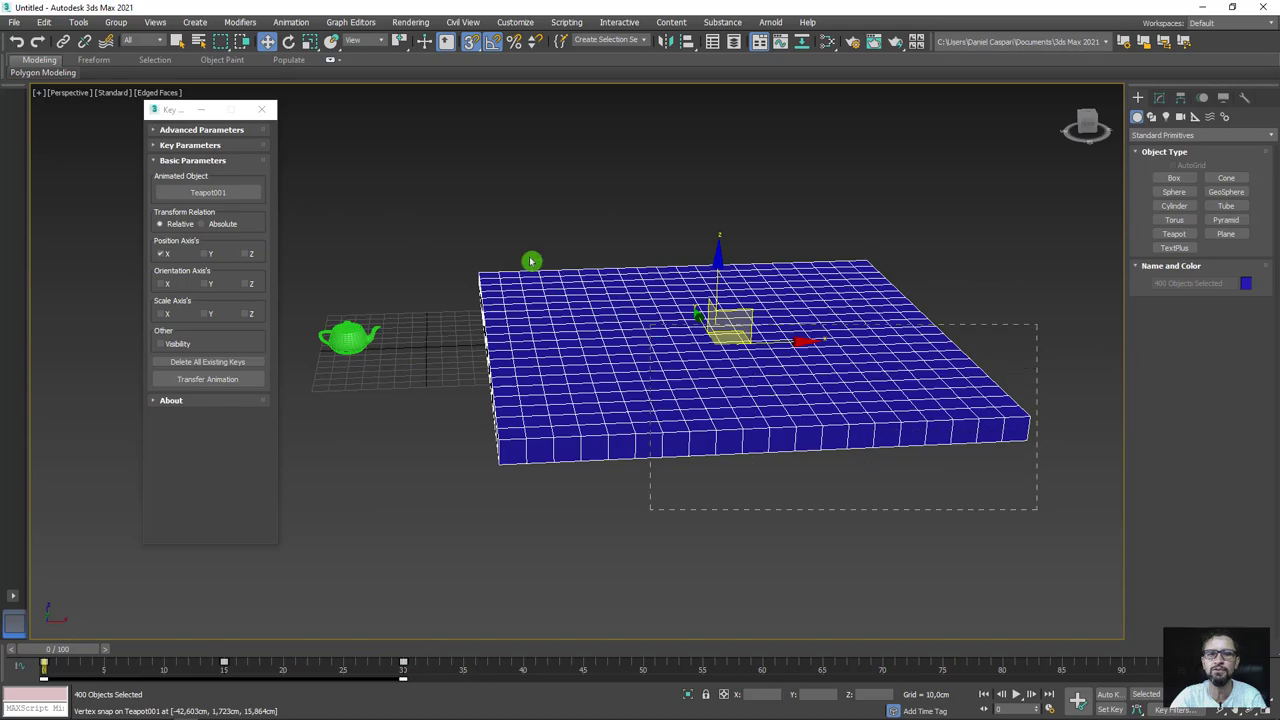
{"action": "left_click_drag", "start_coordinate": [531, 261], "coordinate": [452, 212]}
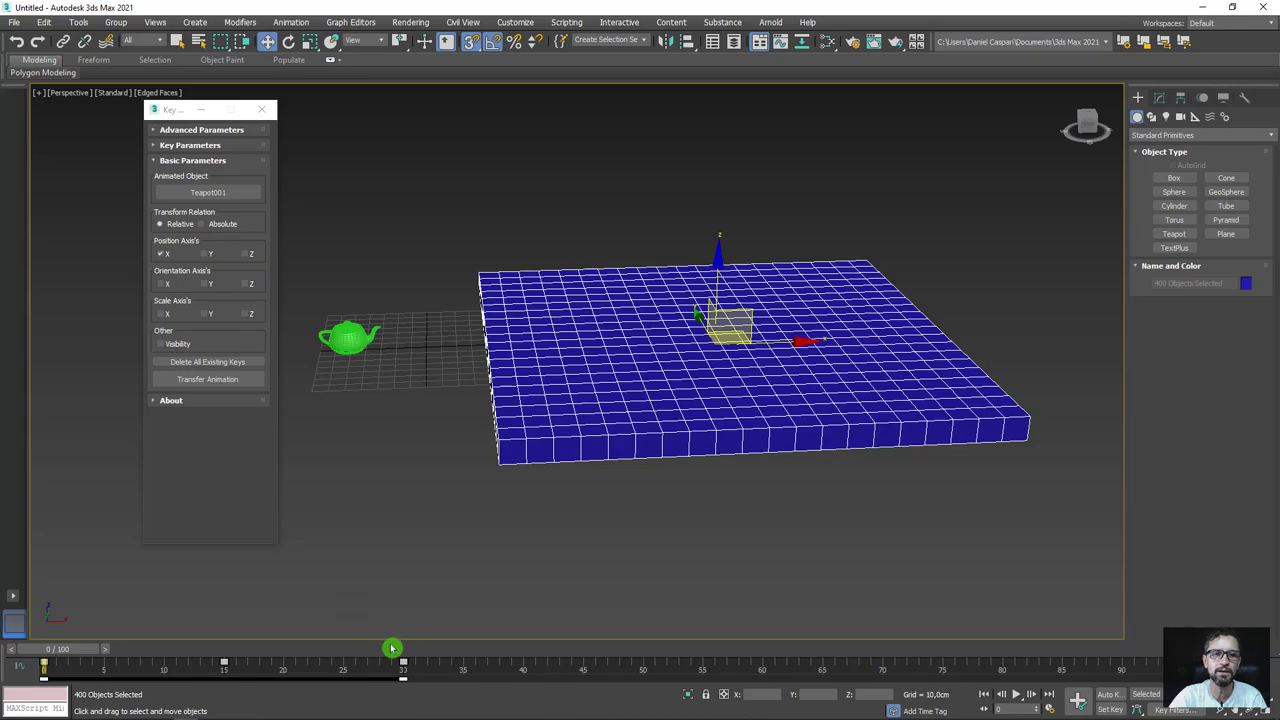
Clear the boxes' keys, enable Position Z, and re-transfer and preview the animation.
{"action": "left_click", "coordinate": [214, 366]}
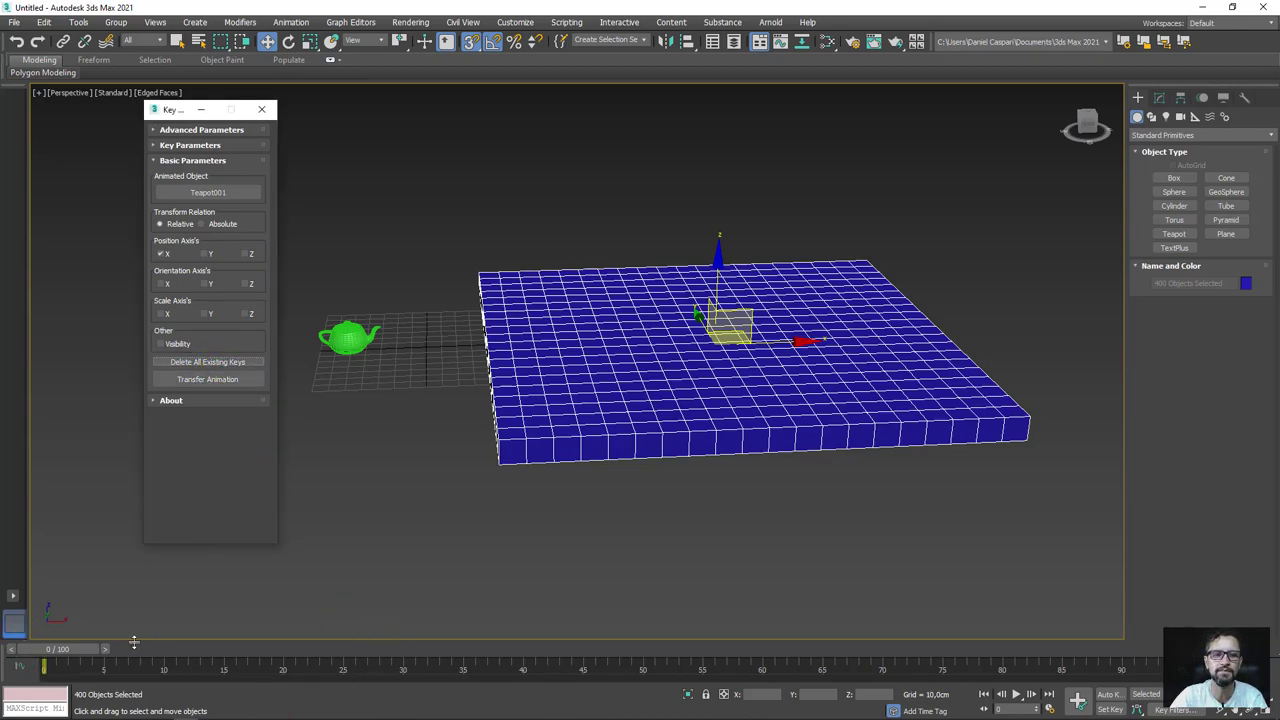
{"action": "mouse_move", "coordinate": [44, 666]}
{"action": "left_mouse_down"}
{"action": "mouse_move", "coordinate": [423, 666]}
{"action": "mouse_move", "coordinate": [44, 666]}
{"action": "left_mouse_up"}
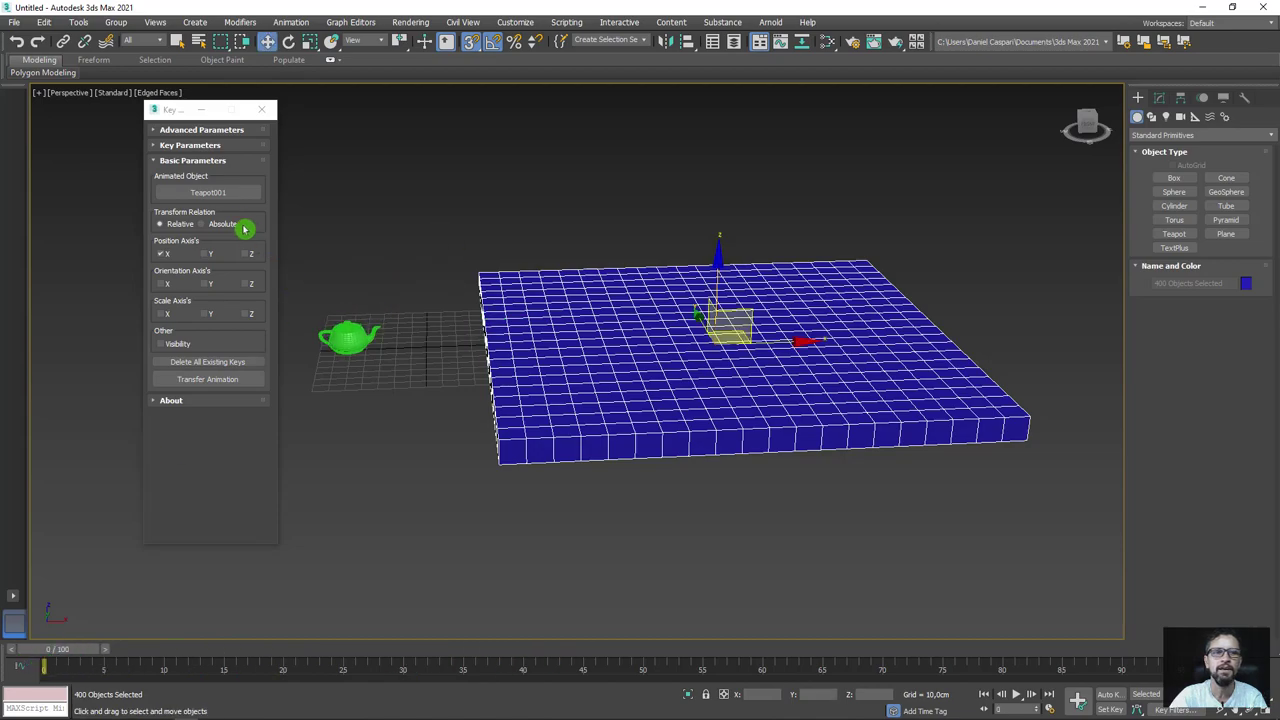
{"action": "left_click", "coordinate": [251, 254]}
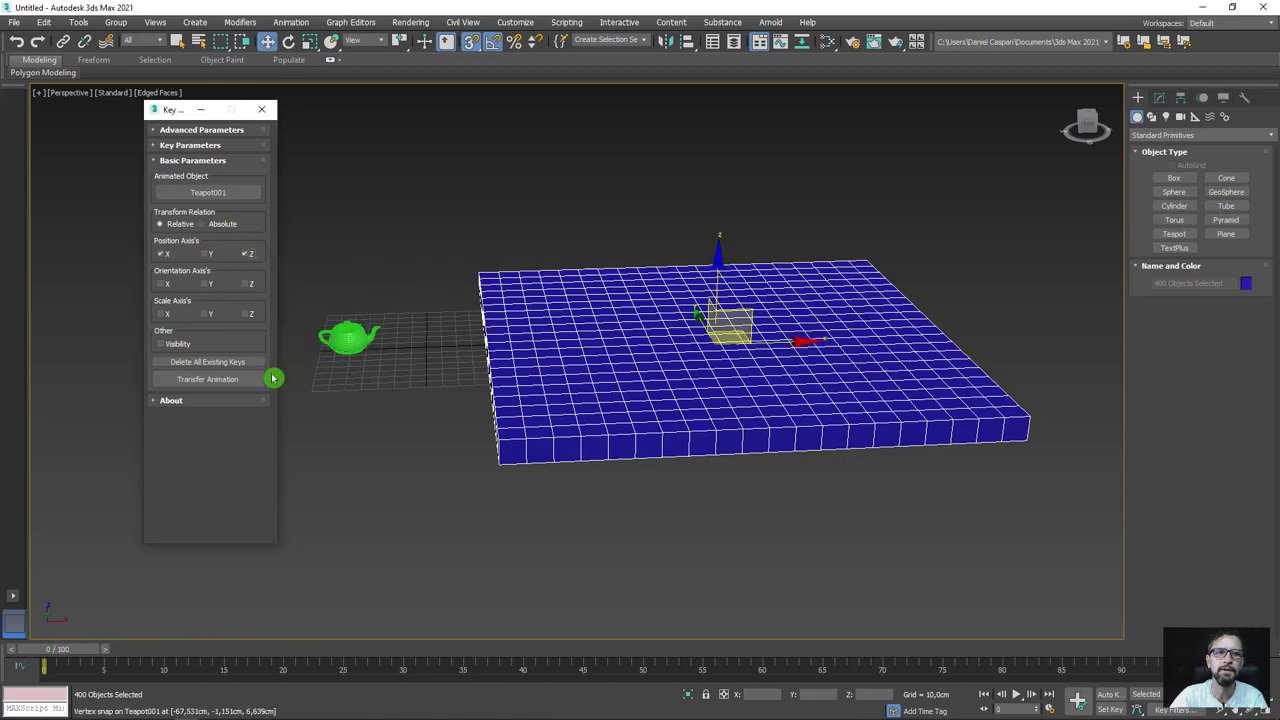
{"action": "left_click", "coordinate": [214, 379]}
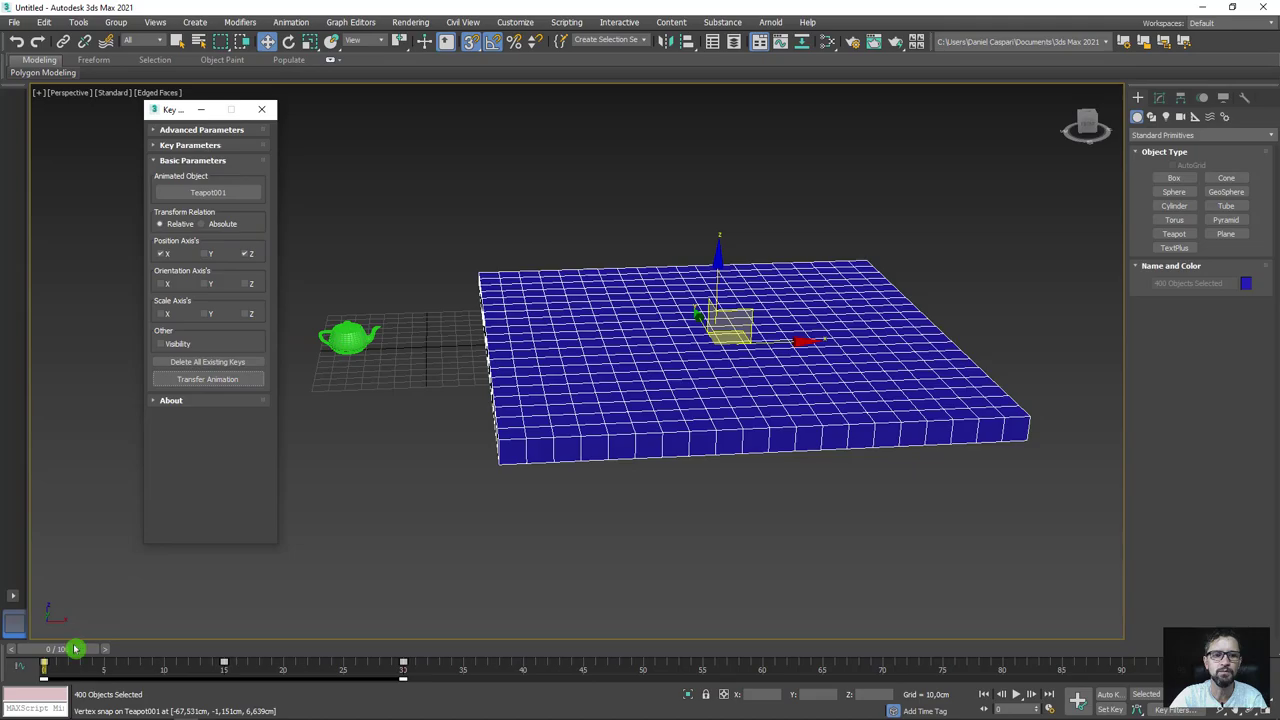
{"action": "mouse_move", "coordinate": [75, 649]}
{"action": "left_mouse_down"}
{"action": "mouse_move", "coordinate": [420, 655]}
{"action": "mouse_move", "coordinate": [60, 657]}
{"action": "mouse_move", "coordinate": [445, 673]}
{"action": "mouse_move", "coordinate": [6, 663]}
{"action": "left_mouse_up"}
Delete the existing keys again and reapply the teapot's animation, previewing the new motion.
{"action": "key", "text": "w"}
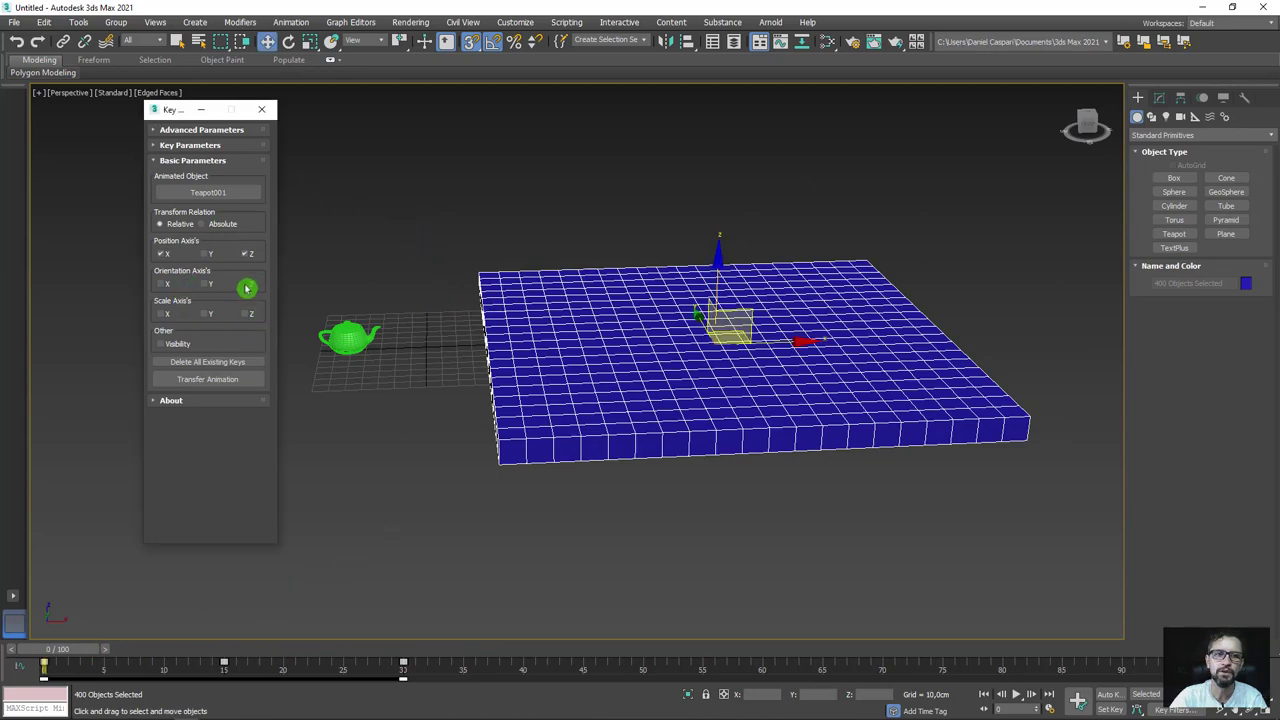
{"action": "left_click", "coordinate": [217, 362]}
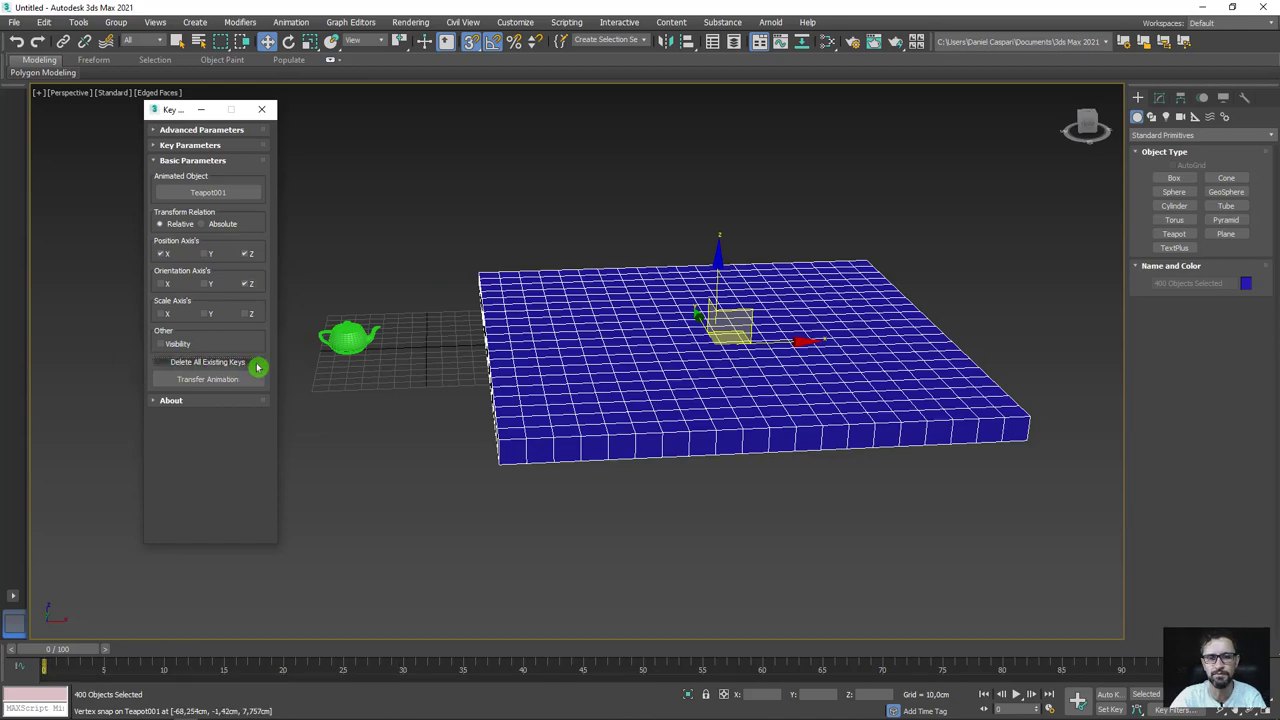
{"action": "left_click", "coordinate": [197, 379]}
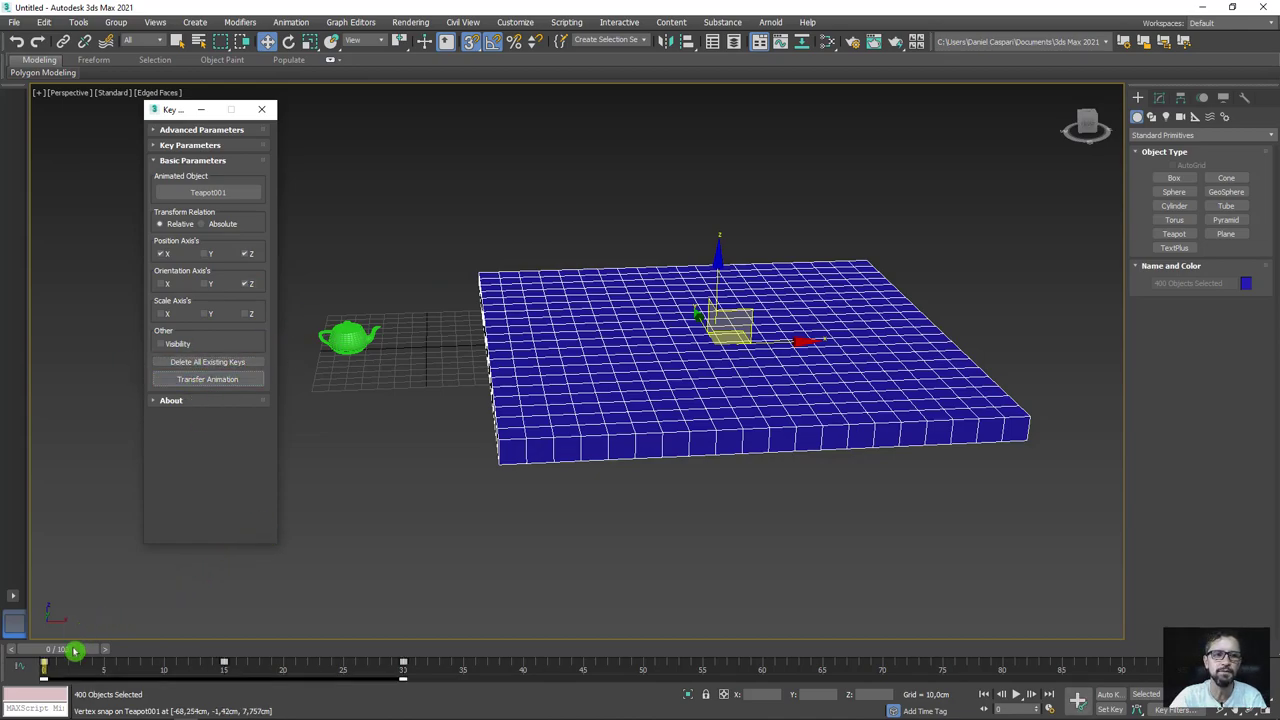
{"action": "mouse_move", "coordinate": [75, 651]}
{"action": "left_mouse_down"}
{"action": "mouse_move", "coordinate": [160, 650]}
{"action": "mouse_move", "coordinate": [43, 650]}
{"action": "left_mouse_up"}
Step and scrub the timeline to watch the boxes rise in staggered columns.
{"action": "key", "text": "w"}
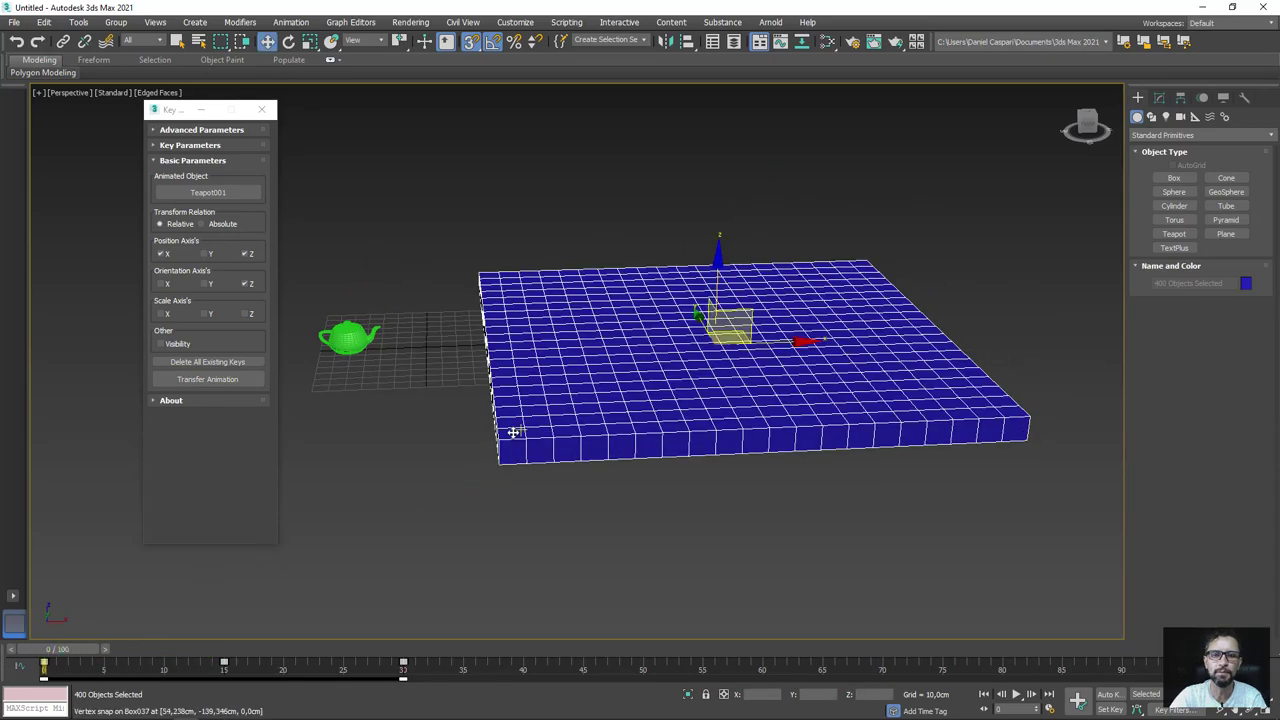
{"action": "scroll", "coordinate": [513, 432], "scroll_direction": "up", "scroll_amount": 5}
{"action": "left_click", "coordinate": [106, 644]}
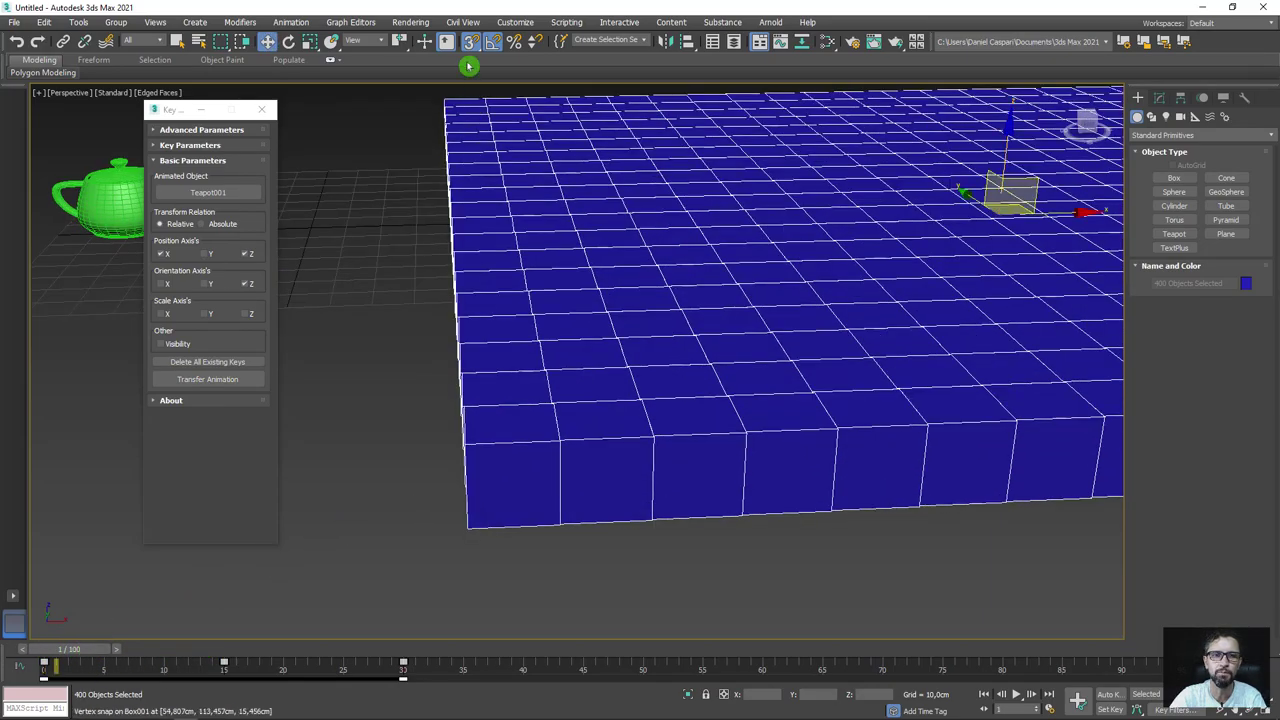
{"action": "mouse_move", "coordinate": [76, 650]}
{"action": "left_mouse_down"}
{"action": "mouse_move", "coordinate": [426, 645]}
{"action": "mouse_move", "coordinate": [106, 645]}
{"action": "left_mouse_up"}
{"action": "key", "text": "w"}
{"action": "scroll", "coordinate": [594, 380], "scroll_direction": "down", "scroll_amount": 5}
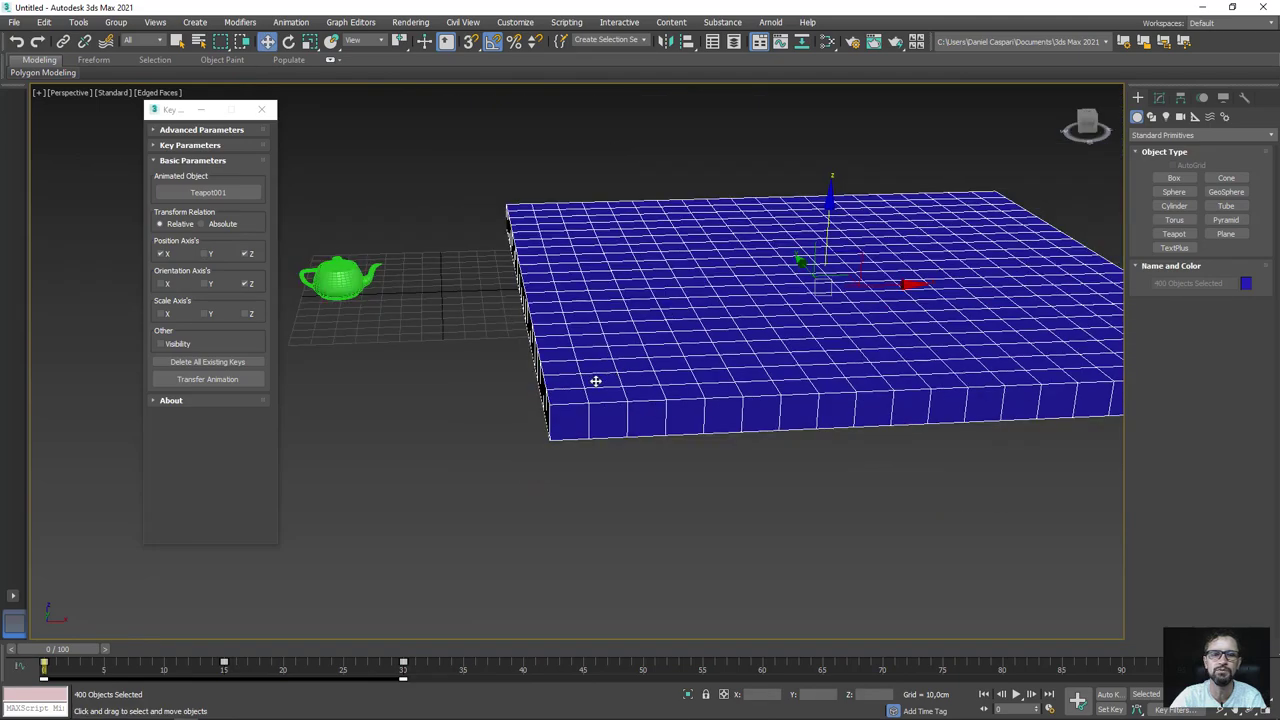
{"action": "scroll", "coordinate": [464, 401], "scroll_direction": "down", "scroll_amount": 1}
{"action": "scroll", "coordinate": [510, 320], "scroll_direction": "up", "scroll_amount": 1}
{"action": "scroll", "coordinate": [466, 314], "scroll_direction": "up", "scroll_amount": 2}
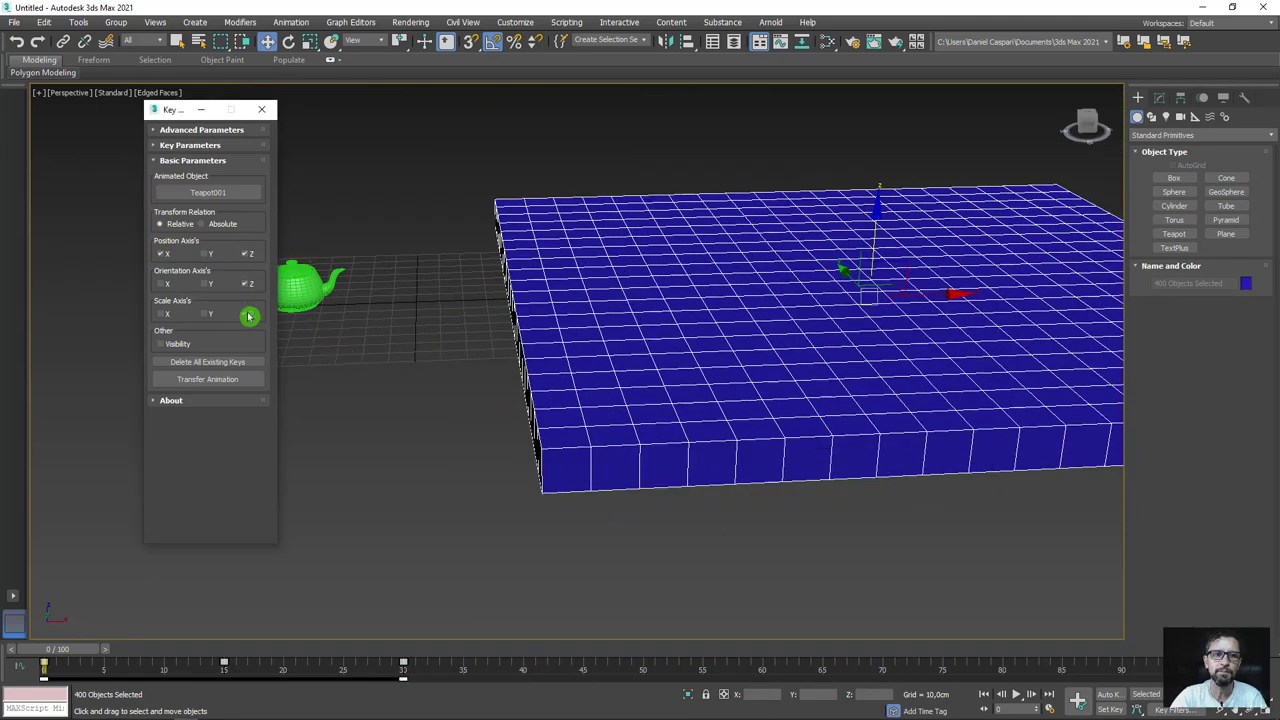
Enable Scale Z, clear existing keys, and re-transfer the animation to preview it.
{"action": "left_click", "coordinate": [247, 314]}
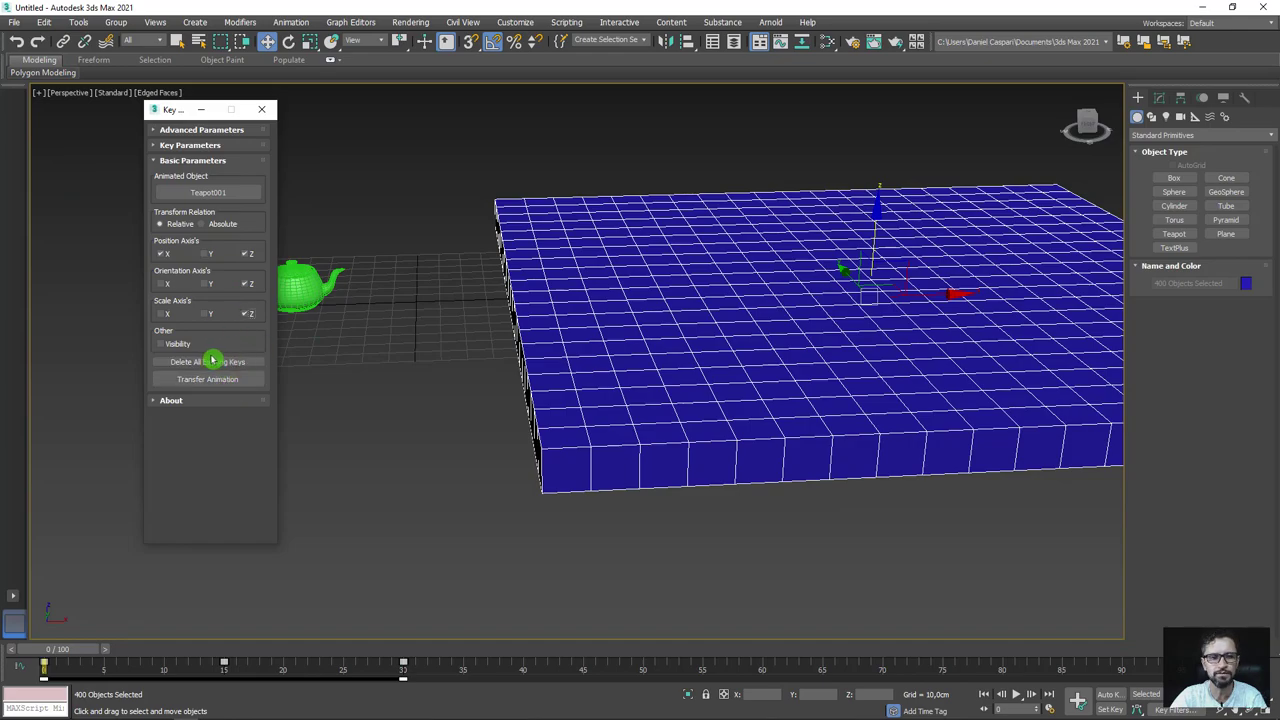
{"action": "left_click", "coordinate": [212, 361]}
{"action": "scroll", "coordinate": [364, 416], "scroll_direction": "up", "scroll_amount": 1}
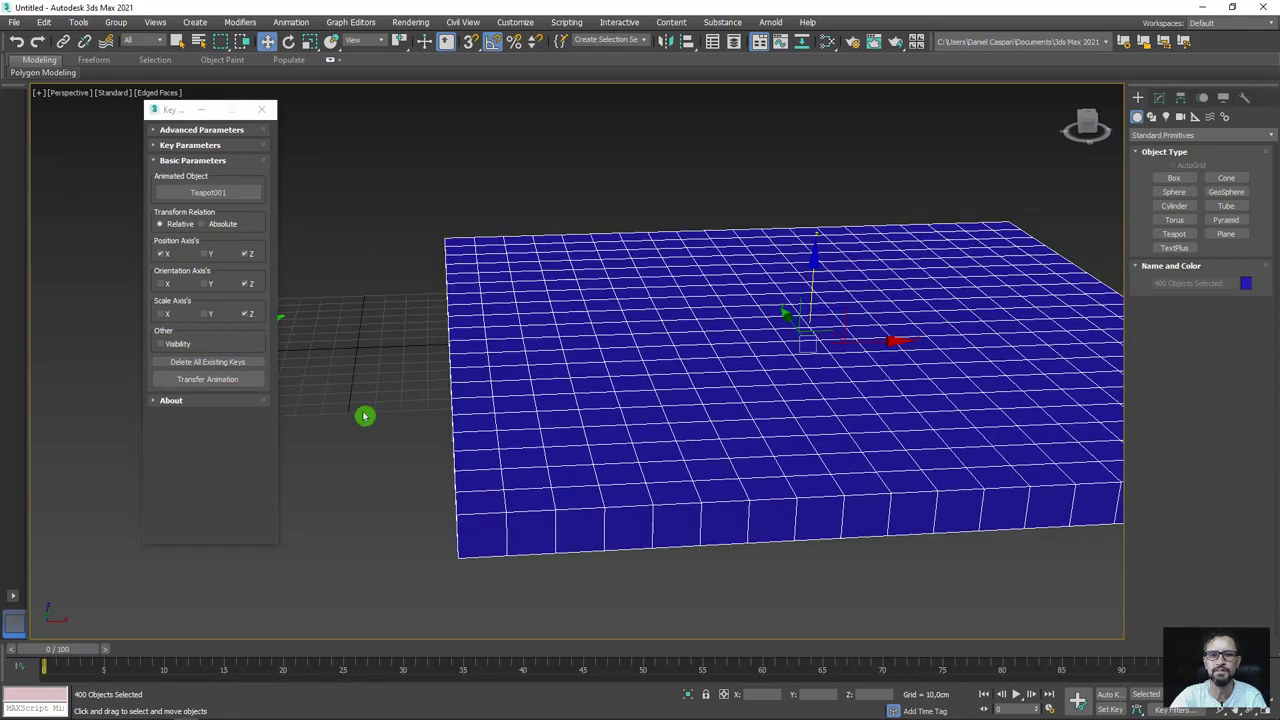
{"action": "scroll", "coordinate": [364, 416], "scroll_direction": "down", "scroll_amount": 2}
{"action": "left_click", "coordinate": [207, 379]}
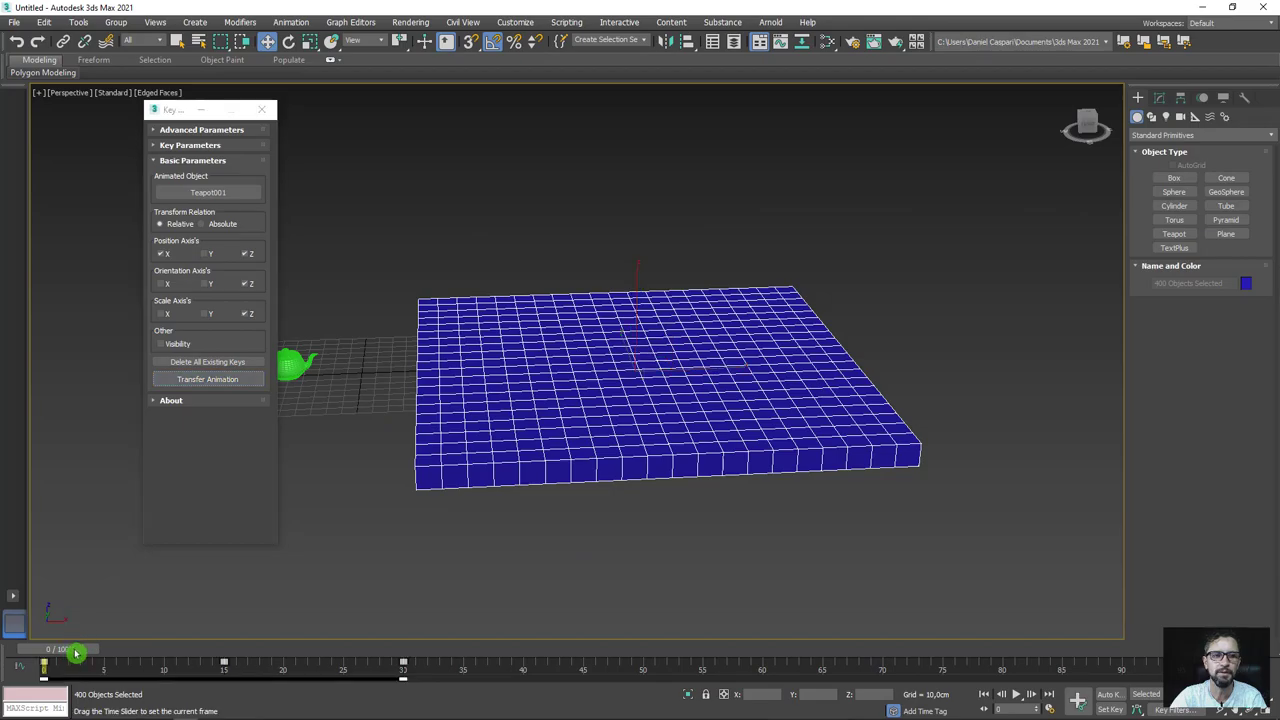
{"action": "mouse_move", "coordinate": [75, 652]}
{"action": "left_mouse_down"}
{"action": "mouse_move", "coordinate": [254, 629]}
{"action": "mouse_move", "coordinate": [437, 631]}
{"action": "mouse_move", "coordinate": [110, 632]}
{"action": "mouse_move", "coordinate": [403, 620]}
{"action": "mouse_move", "coordinate": [100, 626]}
{"action": "mouse_move", "coordinate": [12, 655]}
{"action": "left_mouse_up"}
Enable Position Y and the remaining axes, then delete all existing keys.
{"action": "key", "text": "w"}
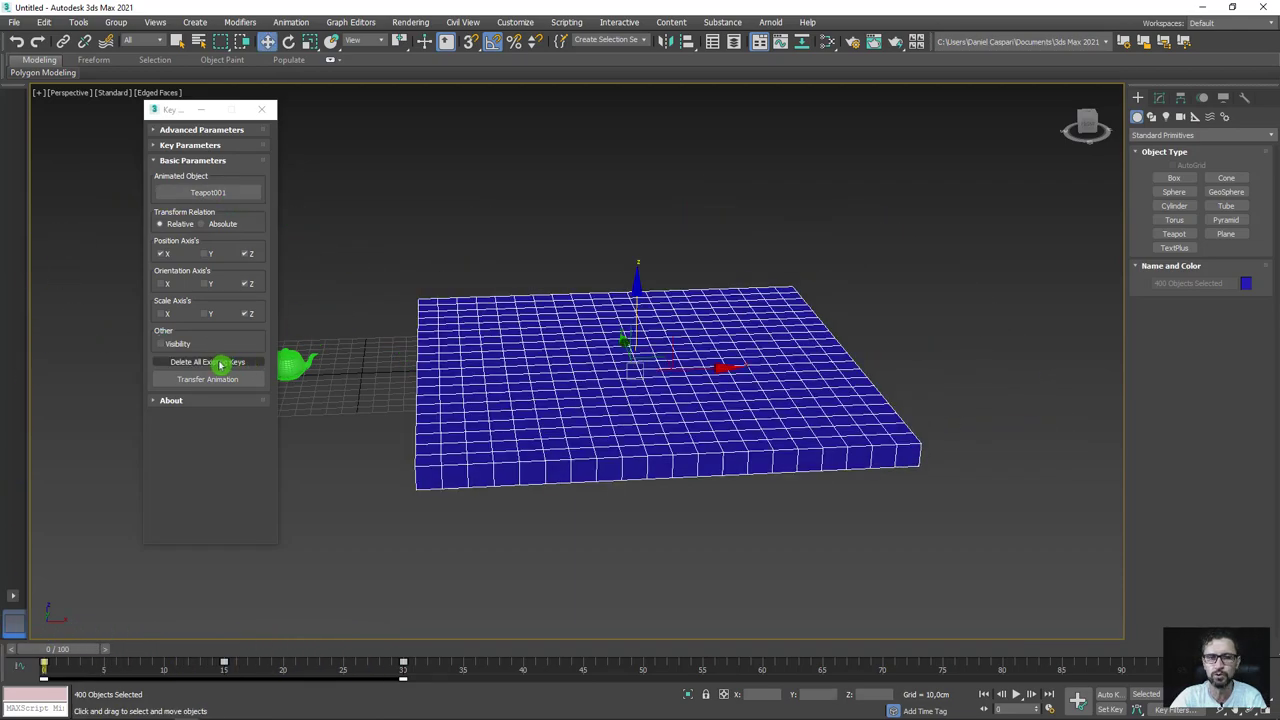
{"action": "left_click", "coordinate": [206, 255]}
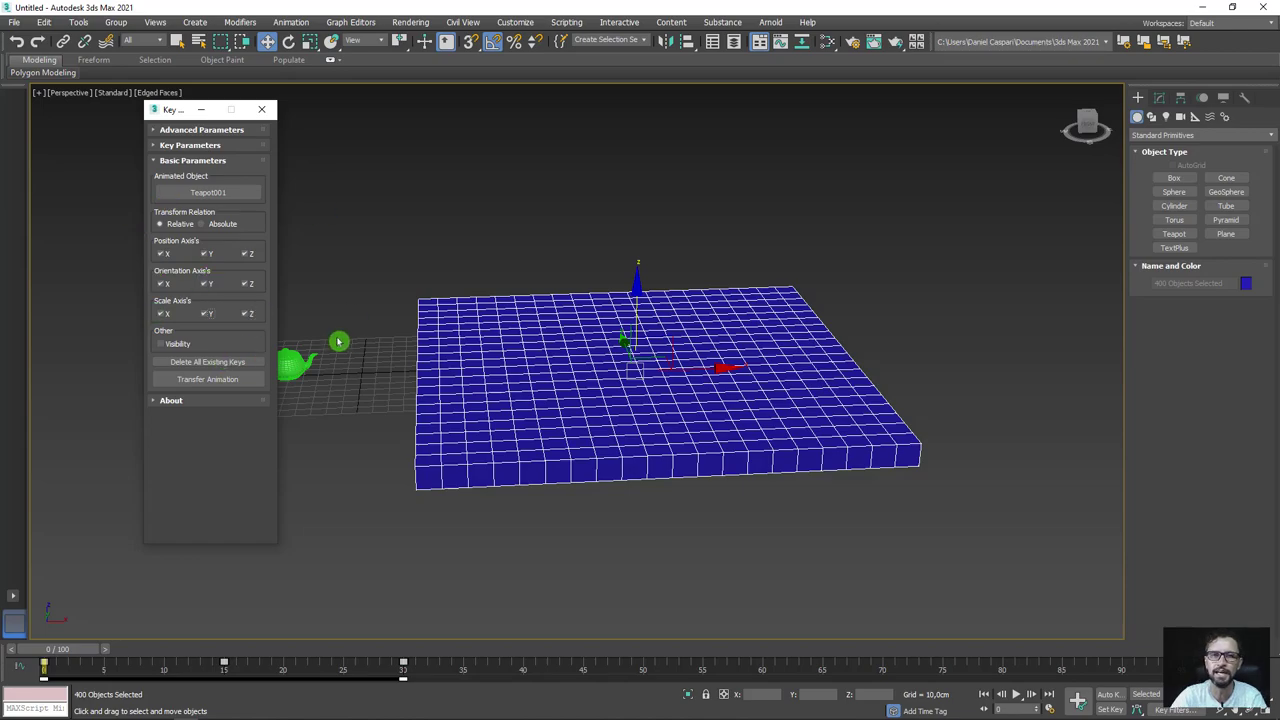
{"action": "left_click", "coordinate": [222, 361]}
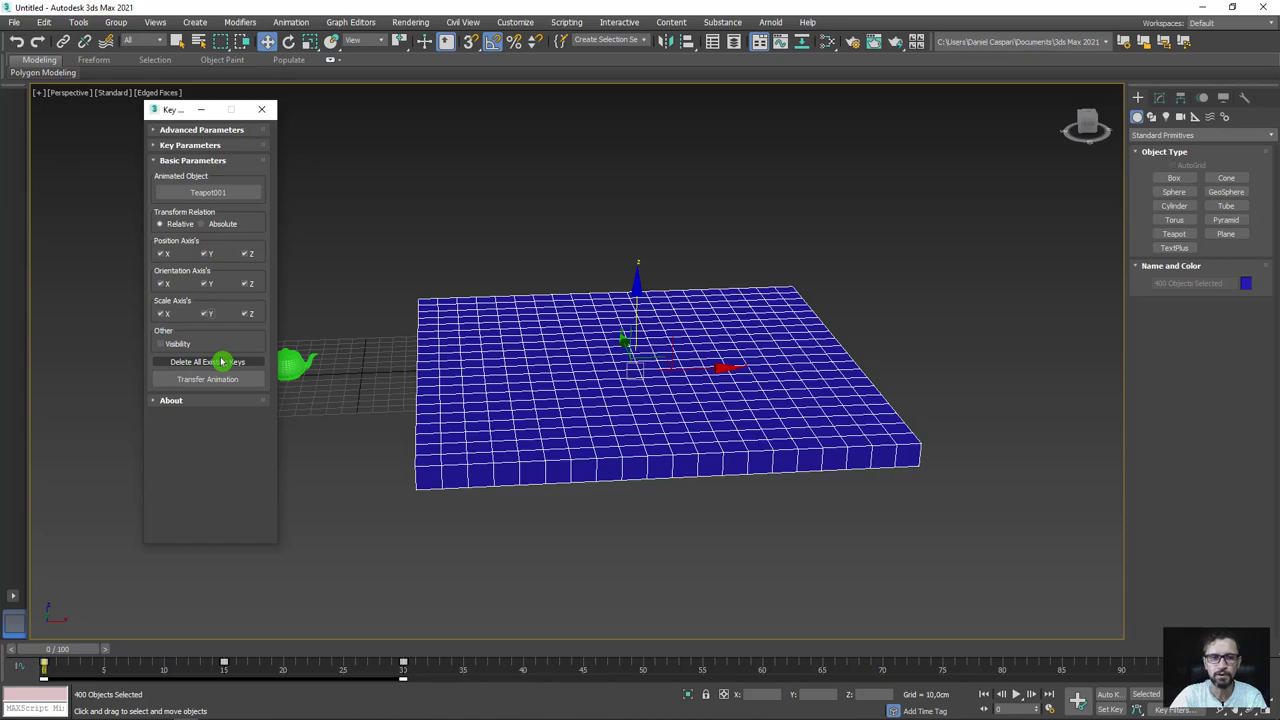
Clear the keys, expand Advanced Parameters, and transfer the animation with a 0.5 stagger delay.
{"action": "left_click", "coordinate": [216, 366]}
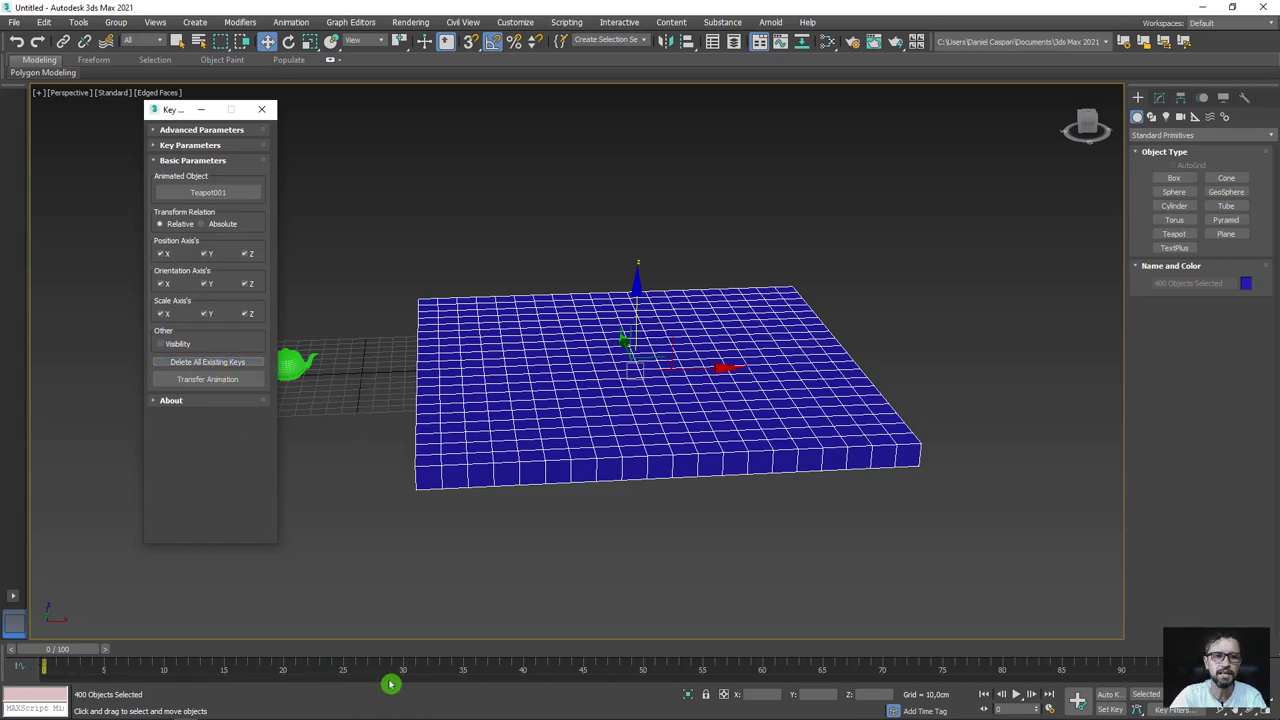
{"action": "middle_click_drag", "start_coordinate": [393, 252], "coordinate": [444, 299]}
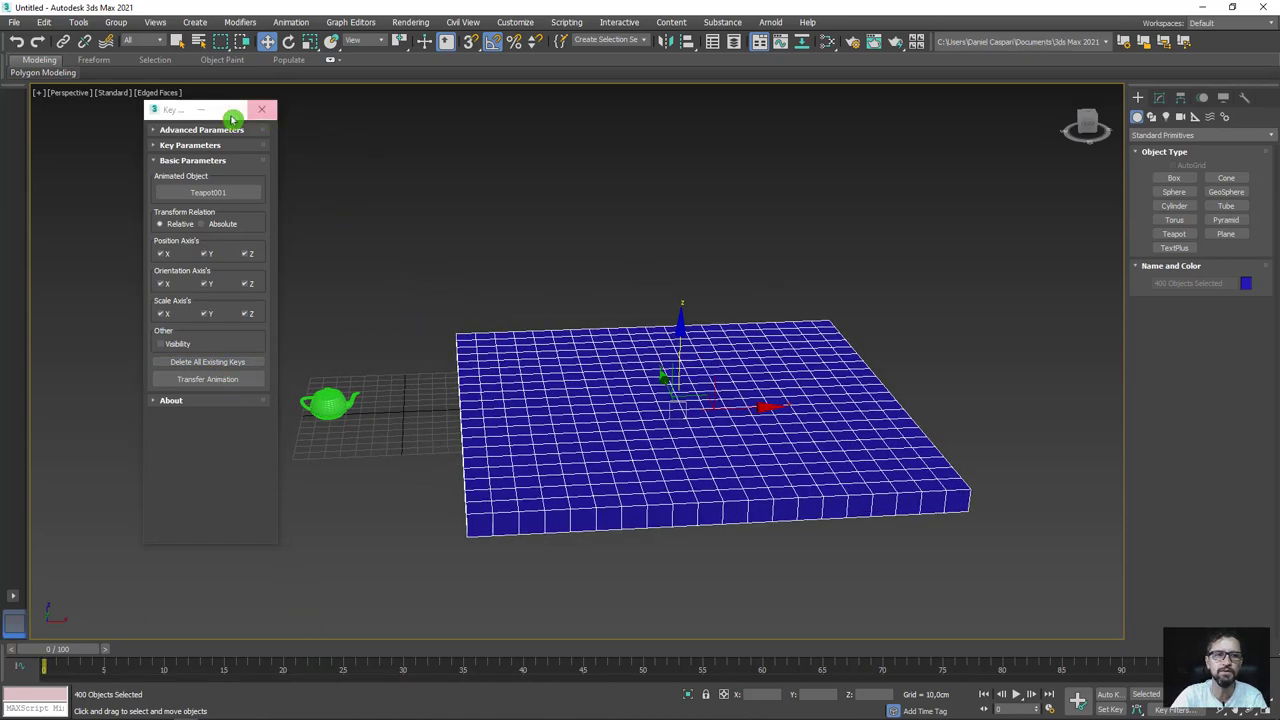
{"action": "left_click", "coordinate": [157, 130]}
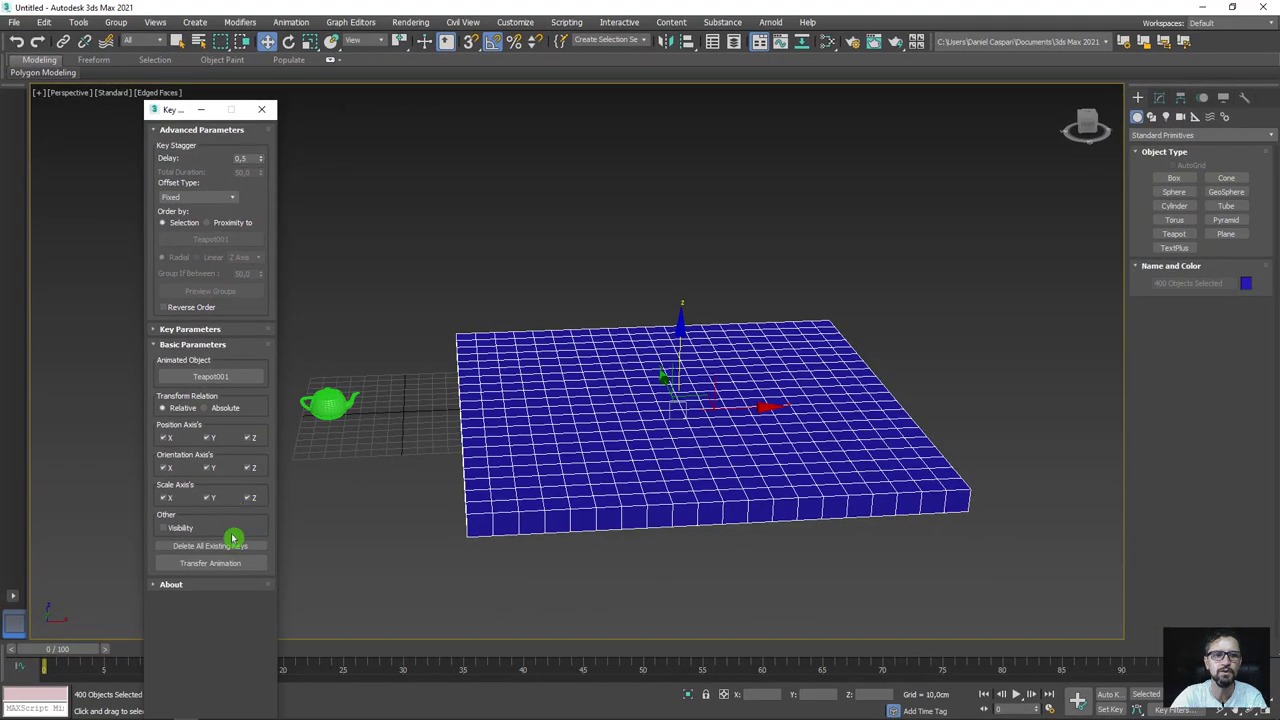
{"action": "left_click", "coordinate": [217, 566]}
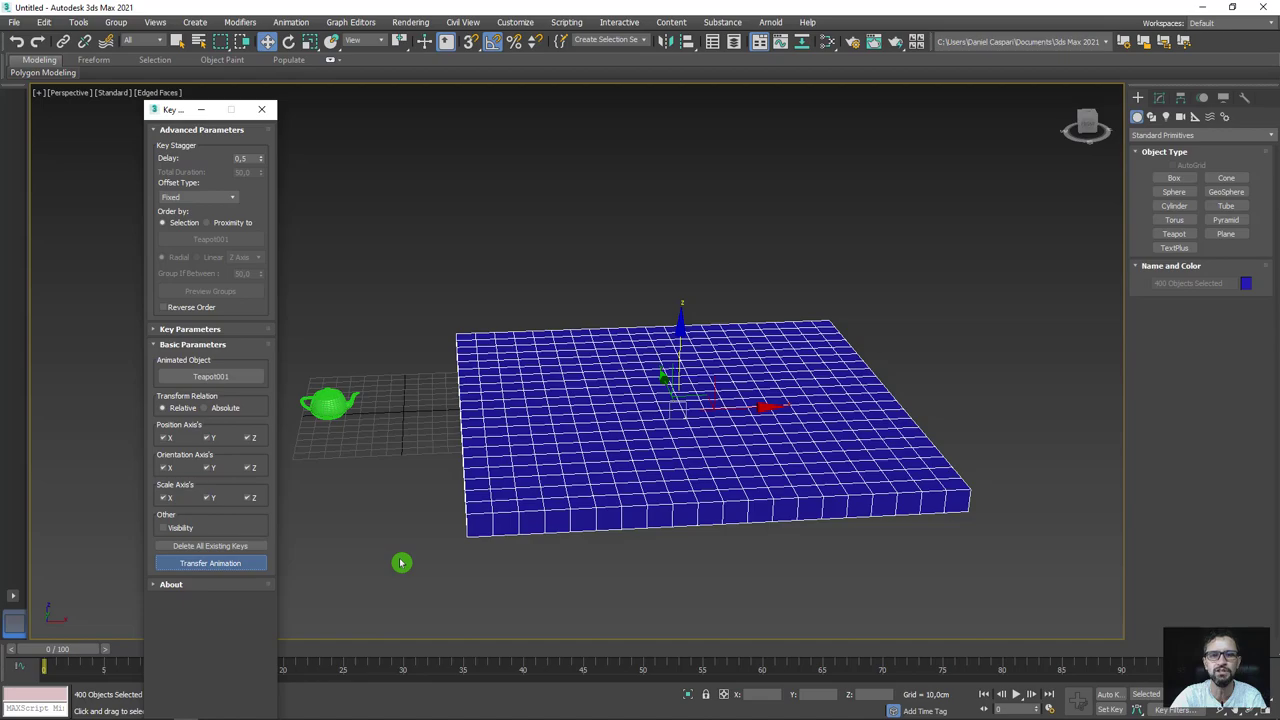
{"action": "left_click", "coordinate": [226, 564]}
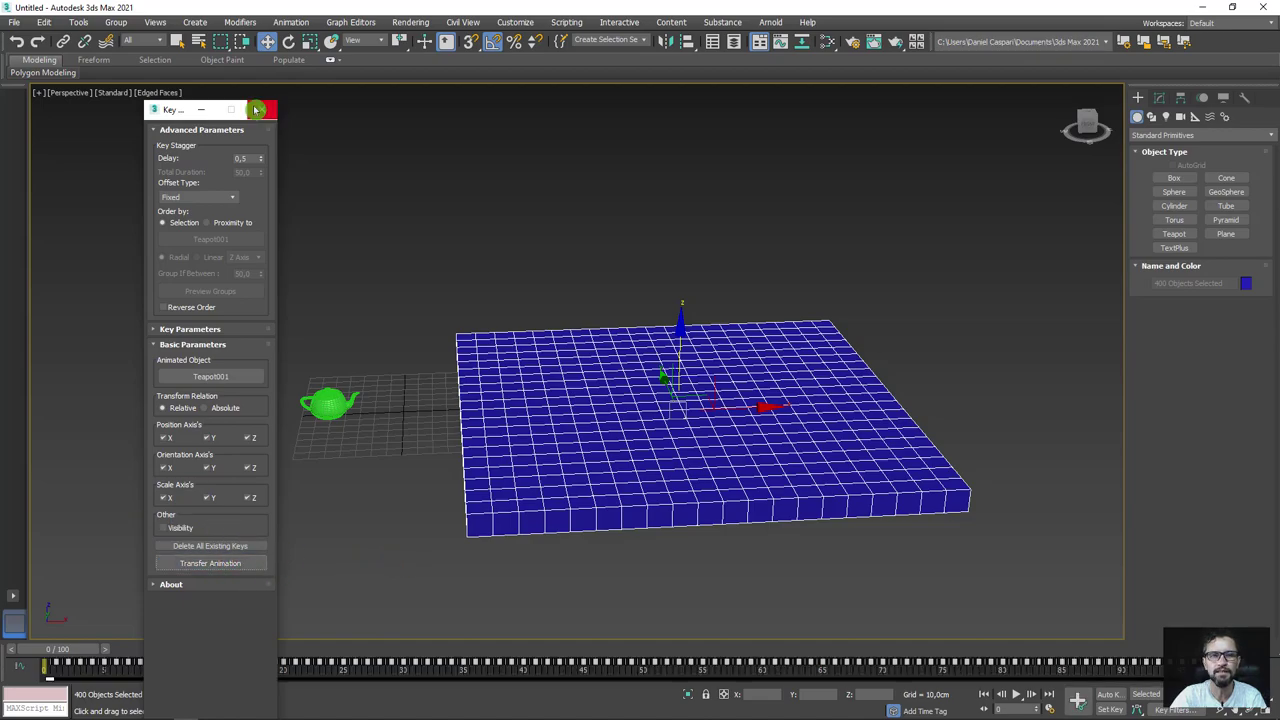
Preview the boxes flipping up in sequence, delete the staggered keys, and open Offset Type.
{"action": "left_click", "coordinate": [204, 112]}
{"action": "left_click_drag", "start_coordinate": [70, 650], "coordinate": [818, 627]}
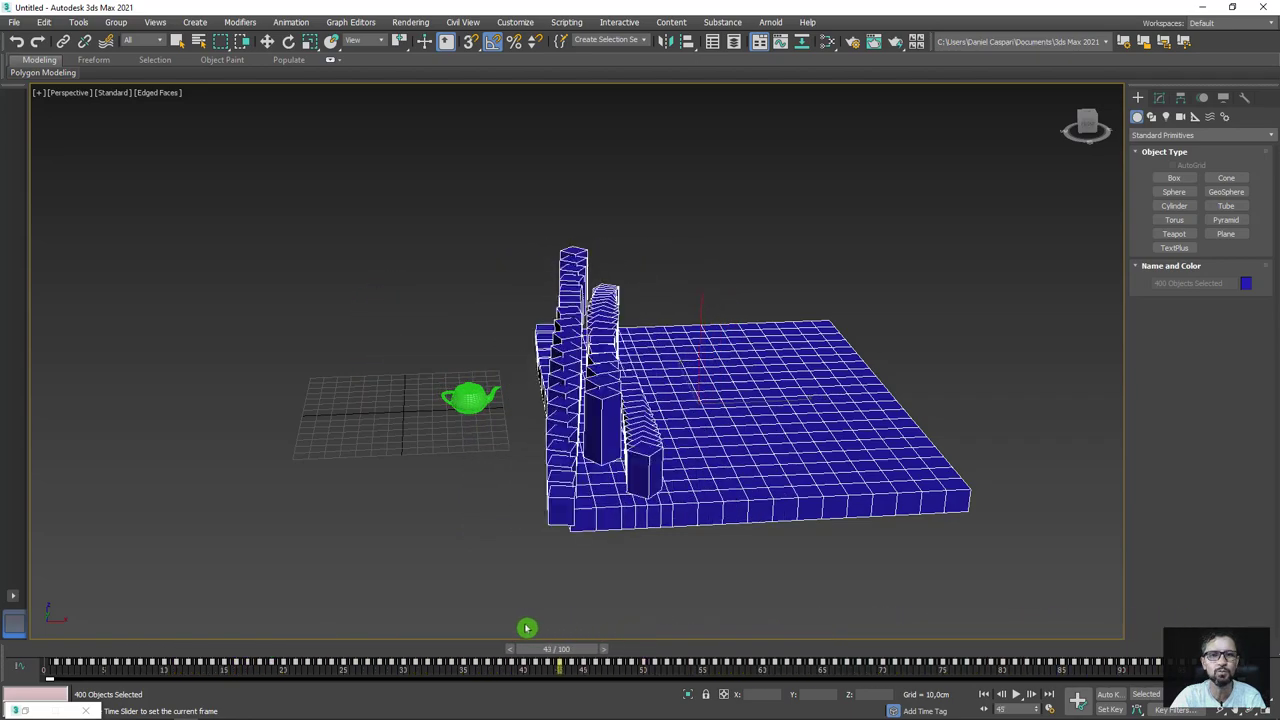
{"action": "left_click_drag", "start_coordinate": [818, 627], "coordinate": [60, 650]}
{"action": "key", "text": "w"}
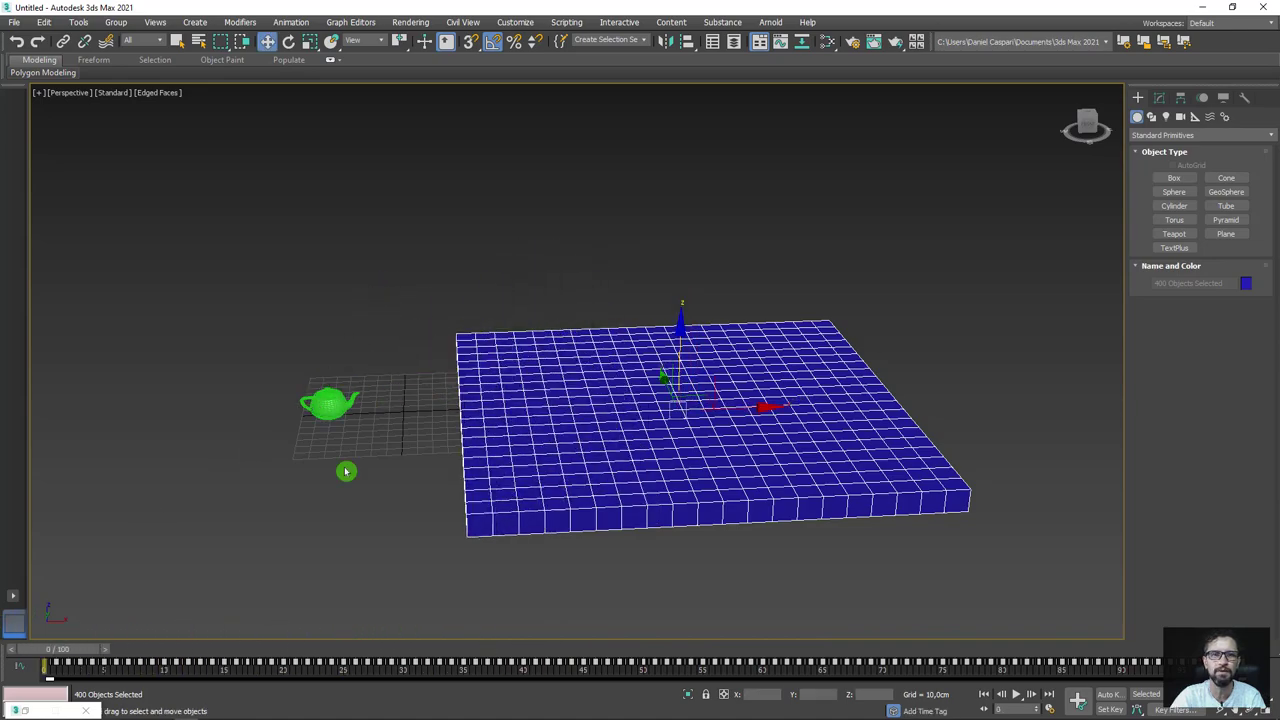
{"action": "left_click_drag", "start_coordinate": [27, 712], "coordinate": [34, 708]}
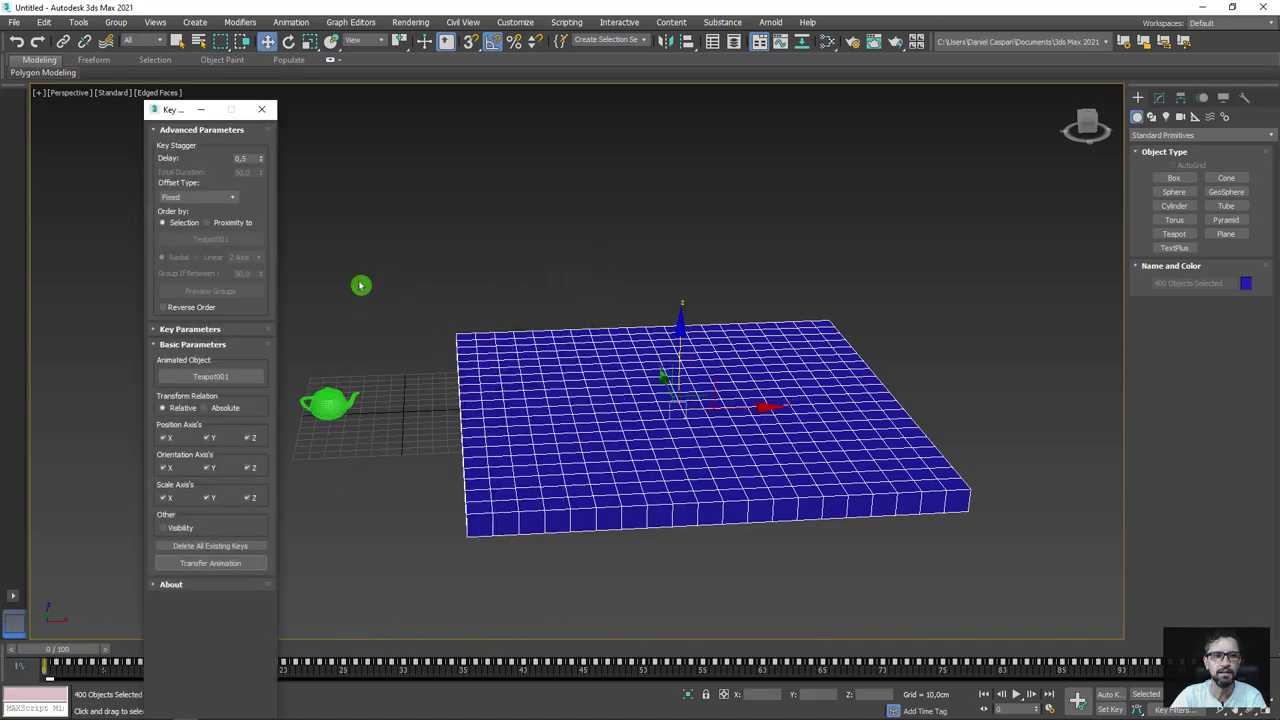
{"action": "left_click", "coordinate": [222, 545]}
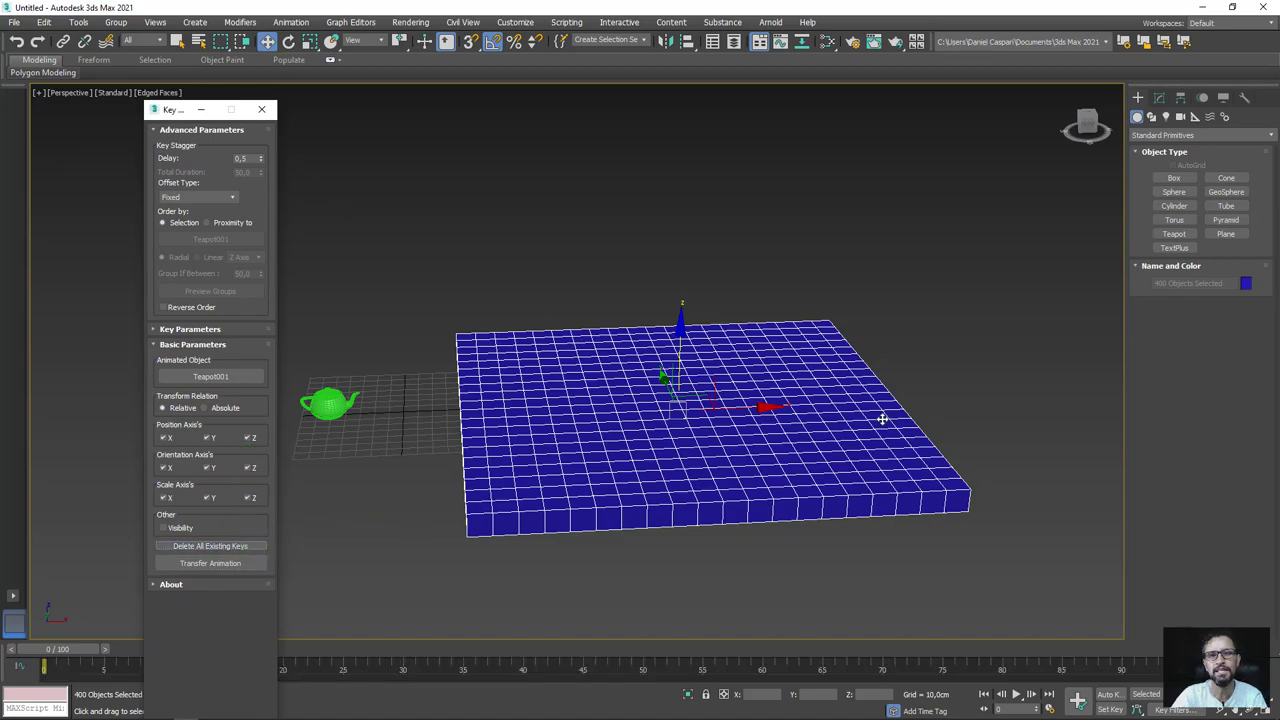
{"action": "left_click", "coordinate": [208, 198]}
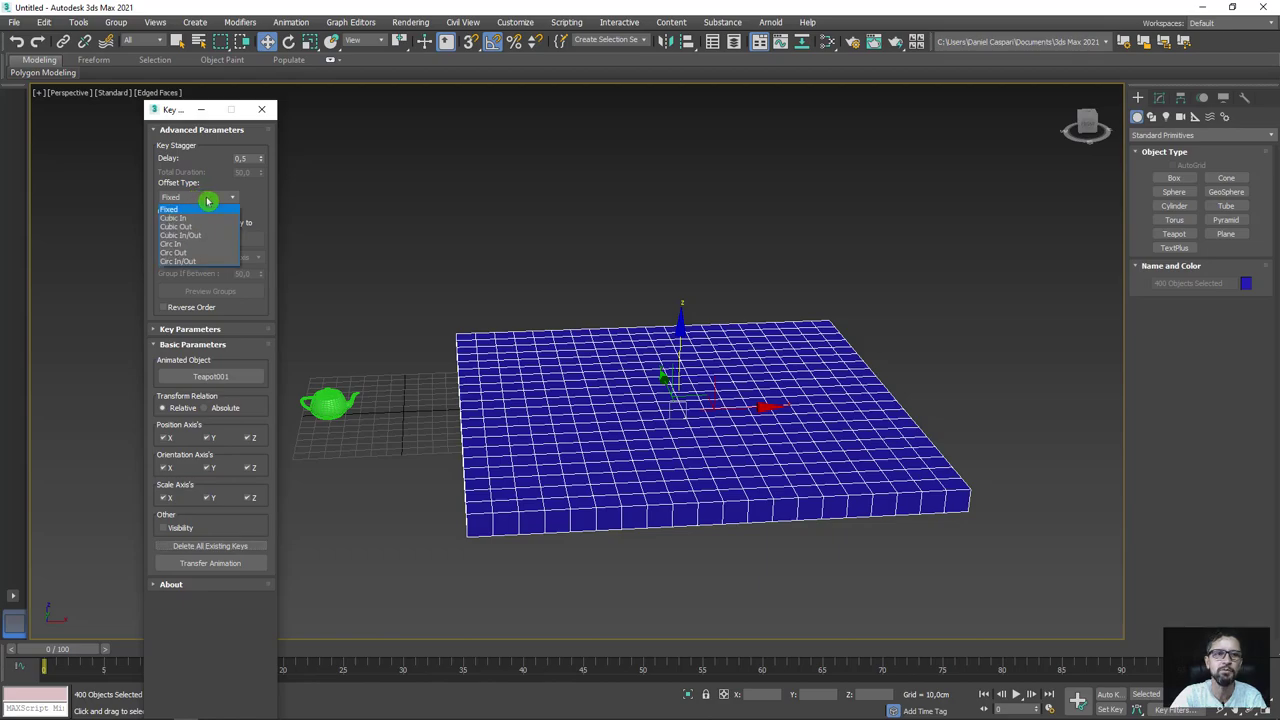
Try a Cubic In staggered transfer, preview the eased wave, and clear its keys.
{"action": "left_click", "coordinate": [192, 219]}
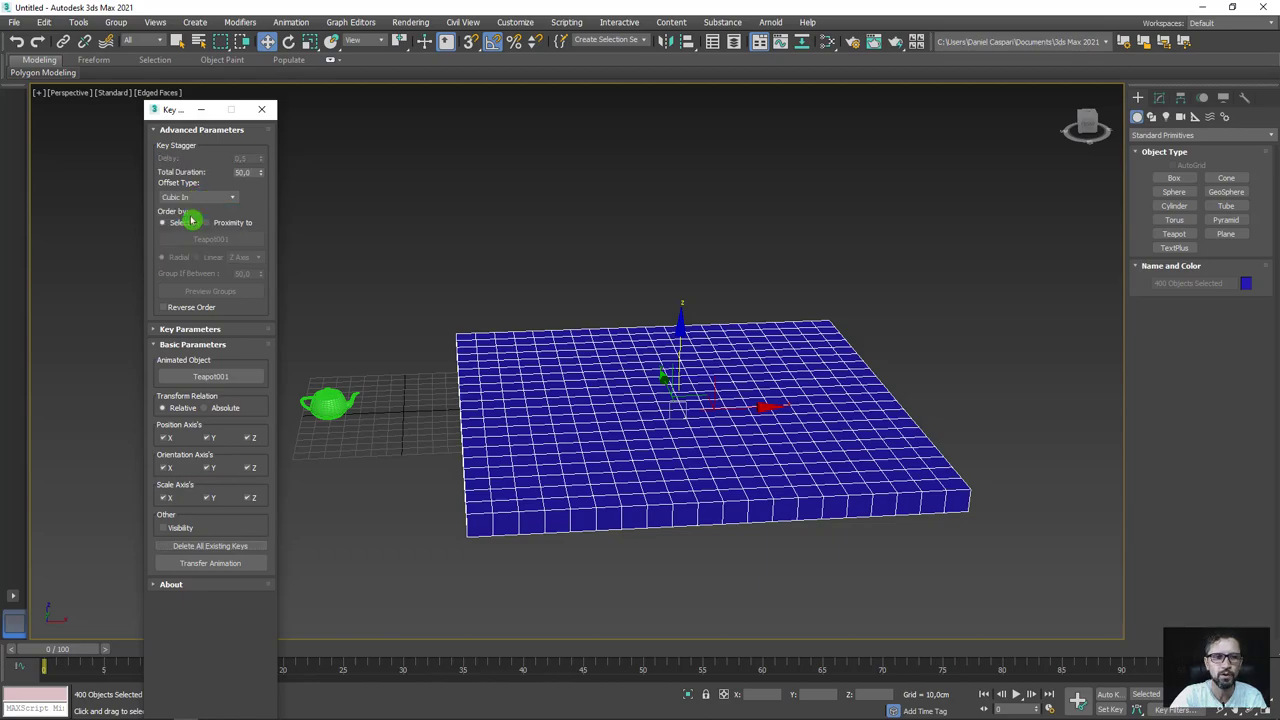
{"action": "left_click", "coordinate": [213, 564]}
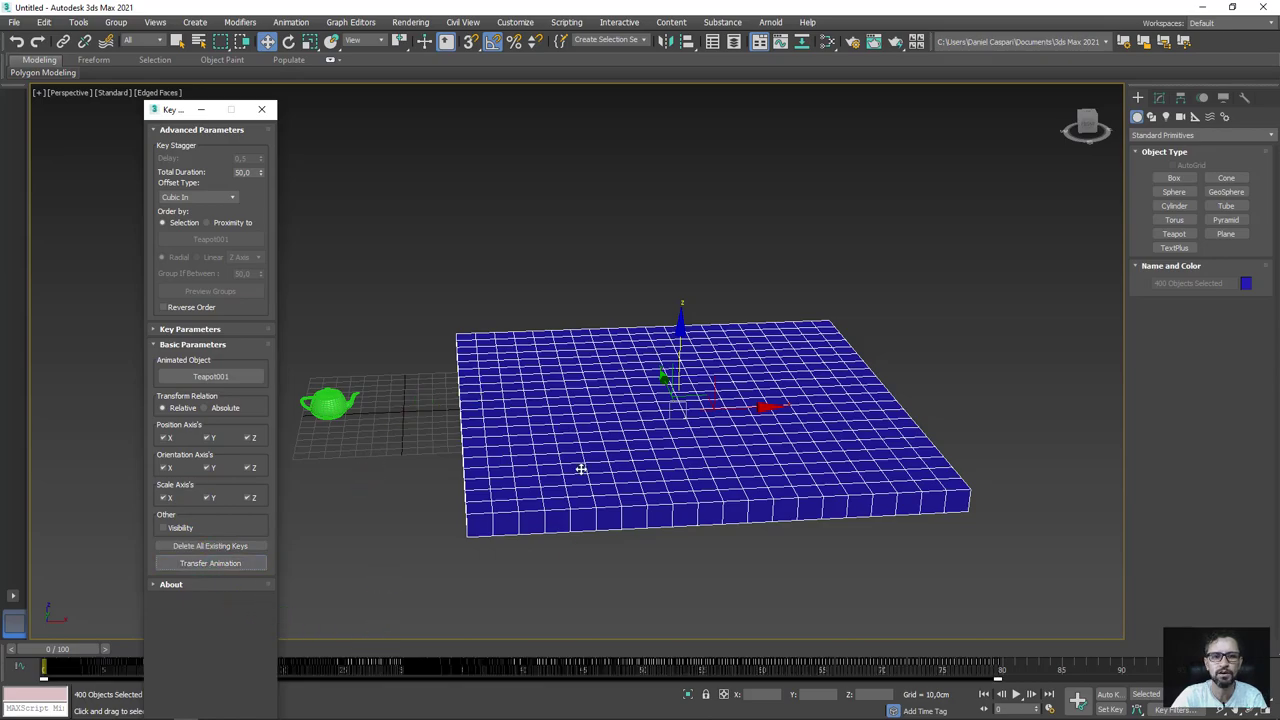
{"action": "mouse_move", "coordinate": [35, 649]}
{"action": "left_mouse_down"}
{"action": "mouse_move", "coordinate": [976, 617]}
{"action": "mouse_move", "coordinate": [194, 623]}
{"action": "mouse_move", "coordinate": [14, 600]}
{"action": "left_mouse_up"}
{"action": "key", "text": "w"}
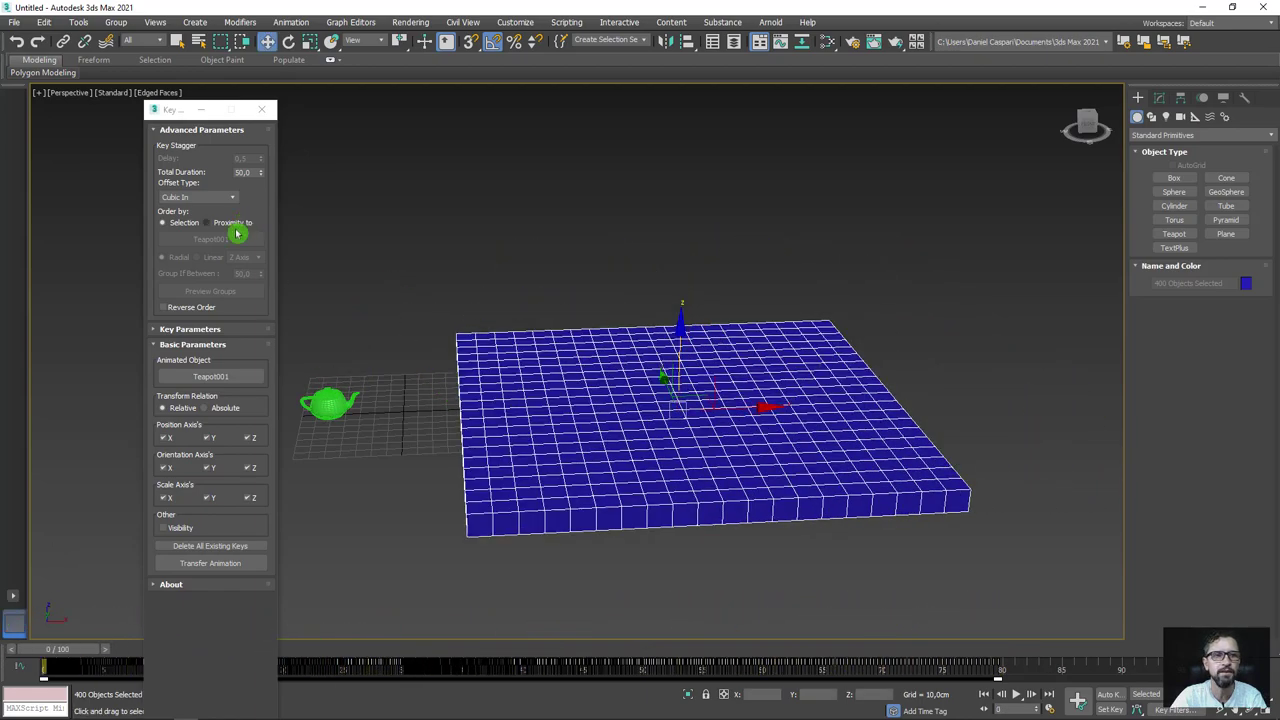
{"action": "left_click", "coordinate": [215, 545]}
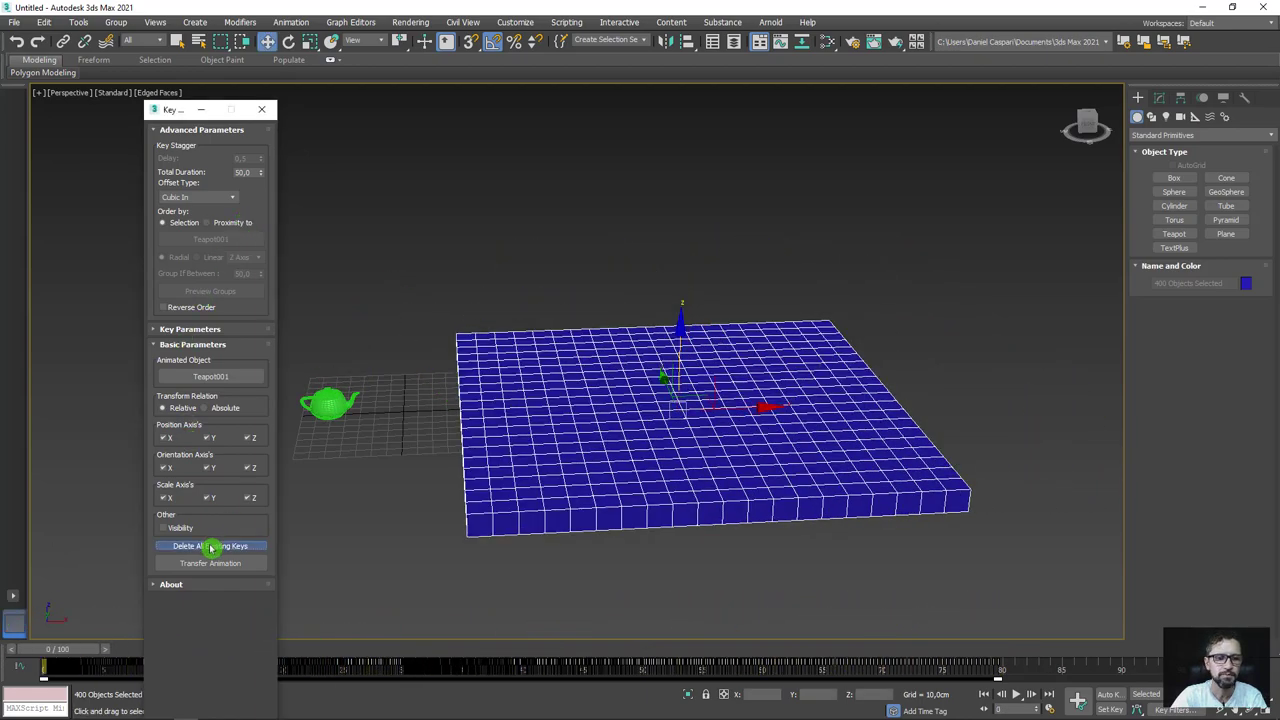
Transfer with Cubic Out offset, preview around frame 29, then delete the trial keys.
{"action": "left_click", "coordinate": [222, 201]}
{"action": "left_click", "coordinate": [199, 227]}
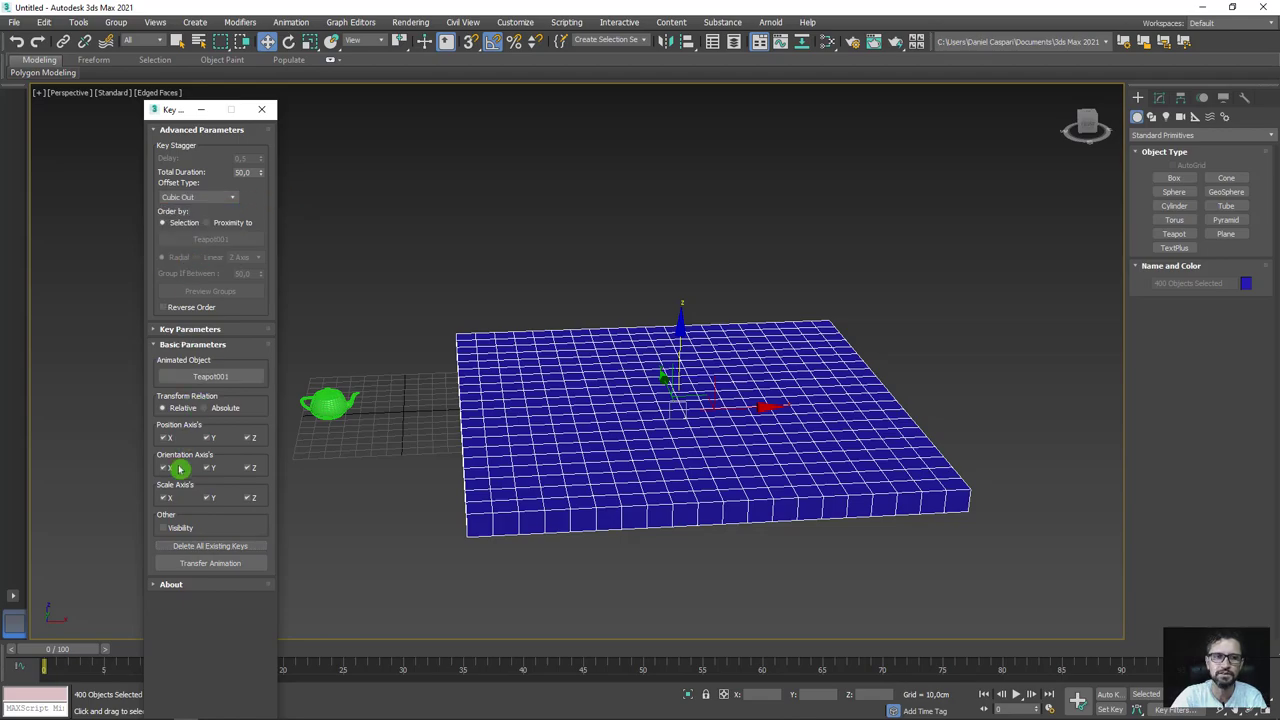
{"action": "left_click", "coordinate": [213, 560]}
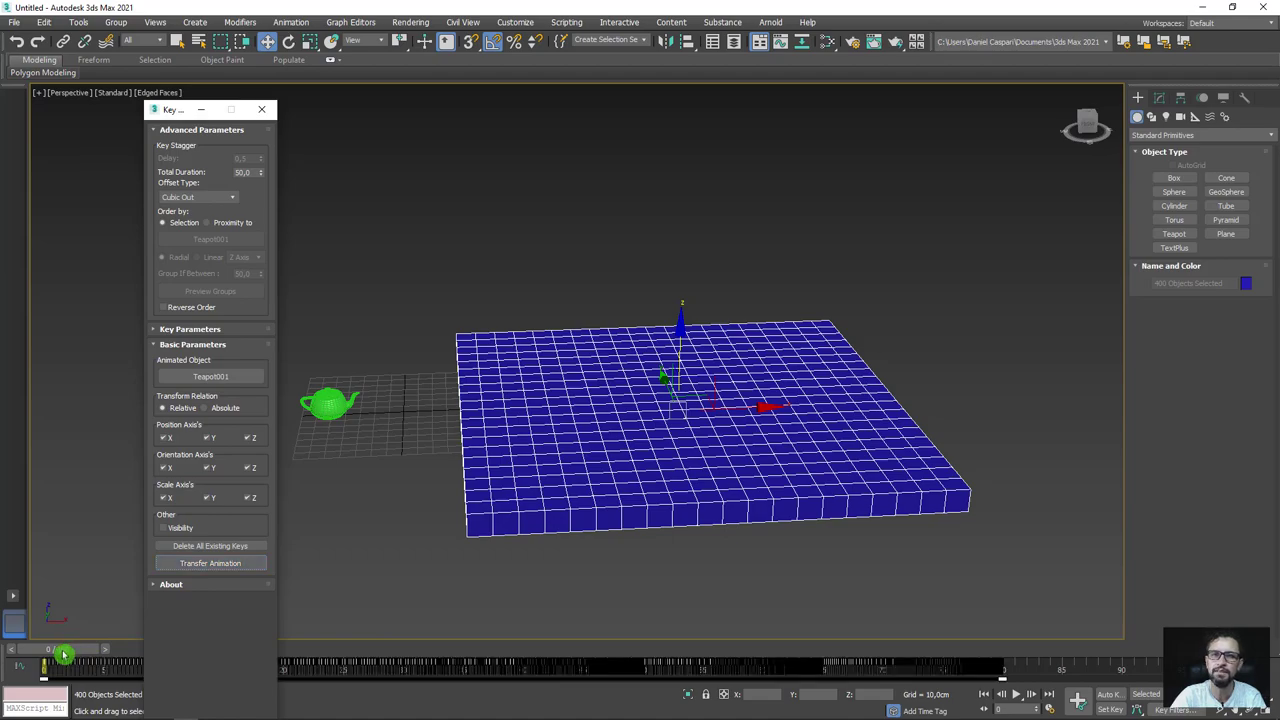
{"action": "mouse_move", "coordinate": [65, 655]}
{"action": "left_mouse_down"}
{"action": "mouse_move", "coordinate": [877, 589]}
{"action": "mouse_move", "coordinate": [903, 602]}
{"action": "mouse_move", "coordinate": [14, 617]}
{"action": "left_mouse_up"}
{"action": "key", "text": "w"}
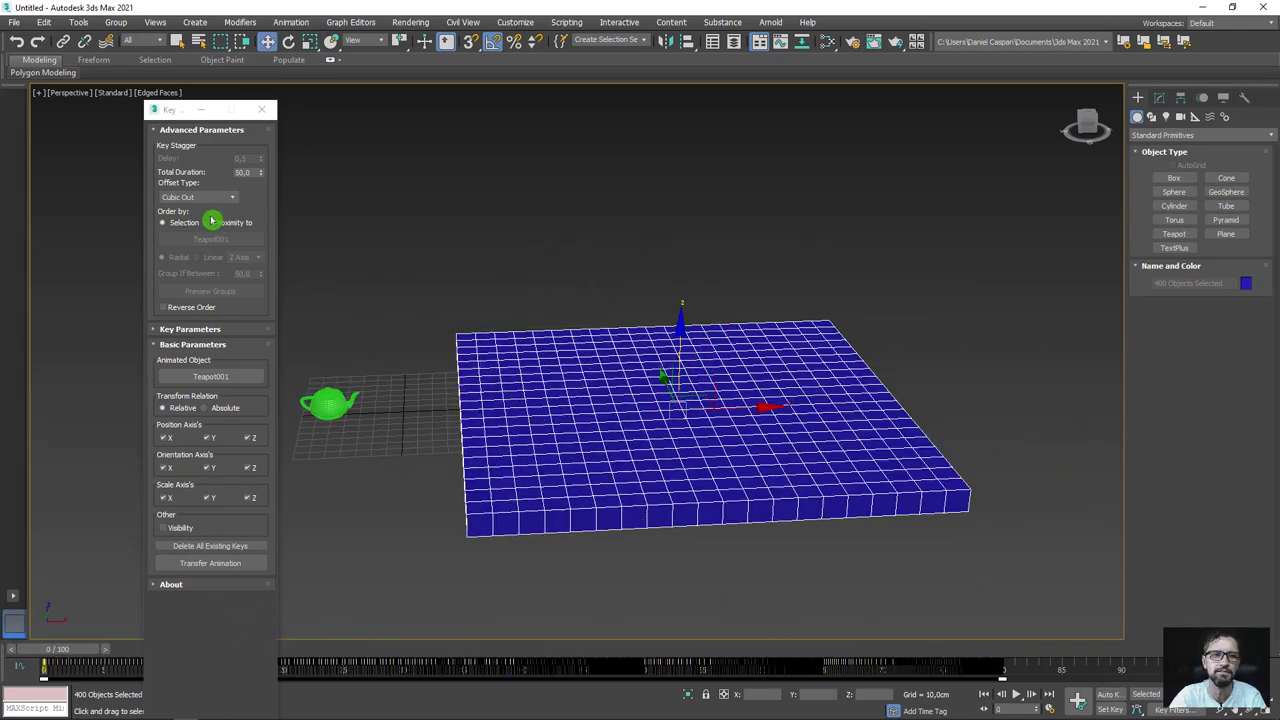
{"action": "left_click", "coordinate": [212, 546]}
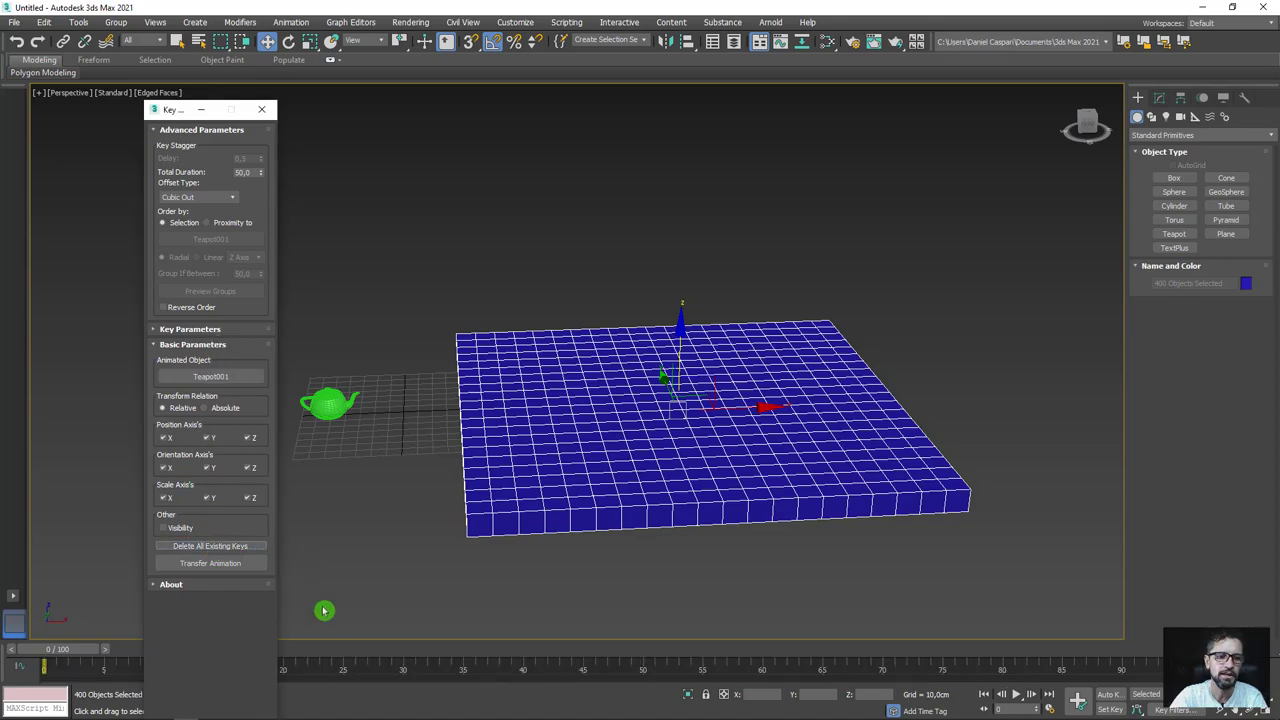
Apply a Circ In staggered transfer, preview frames 15 and 28, then delete the keys.
{"action": "left_click", "coordinate": [228, 198]}
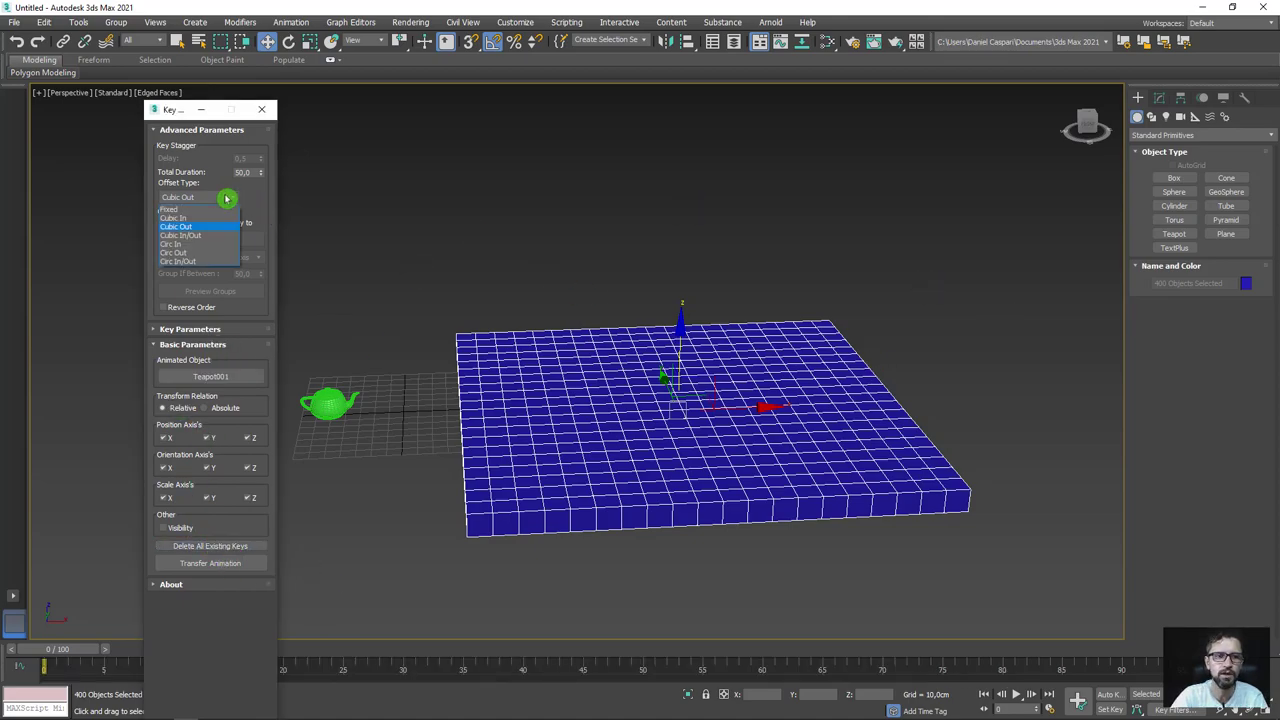
{"action": "left_click", "coordinate": [188, 245]}
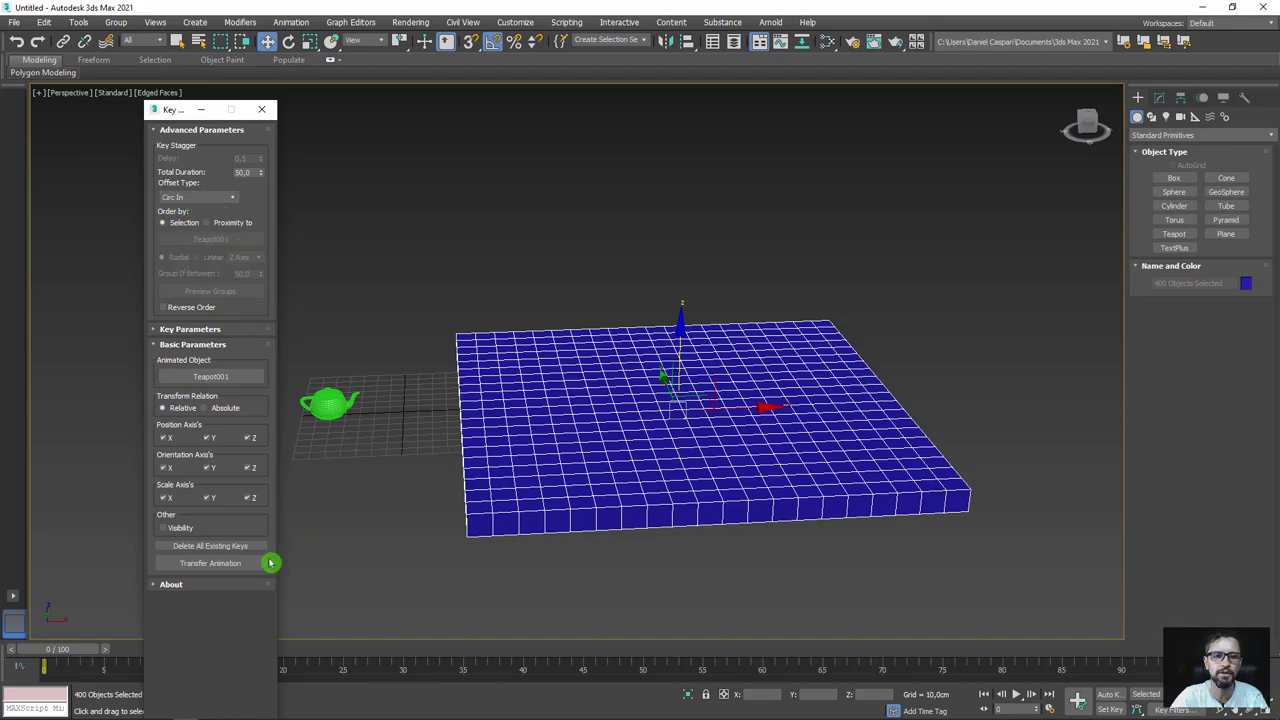
{"action": "left_click", "coordinate": [207, 563]}
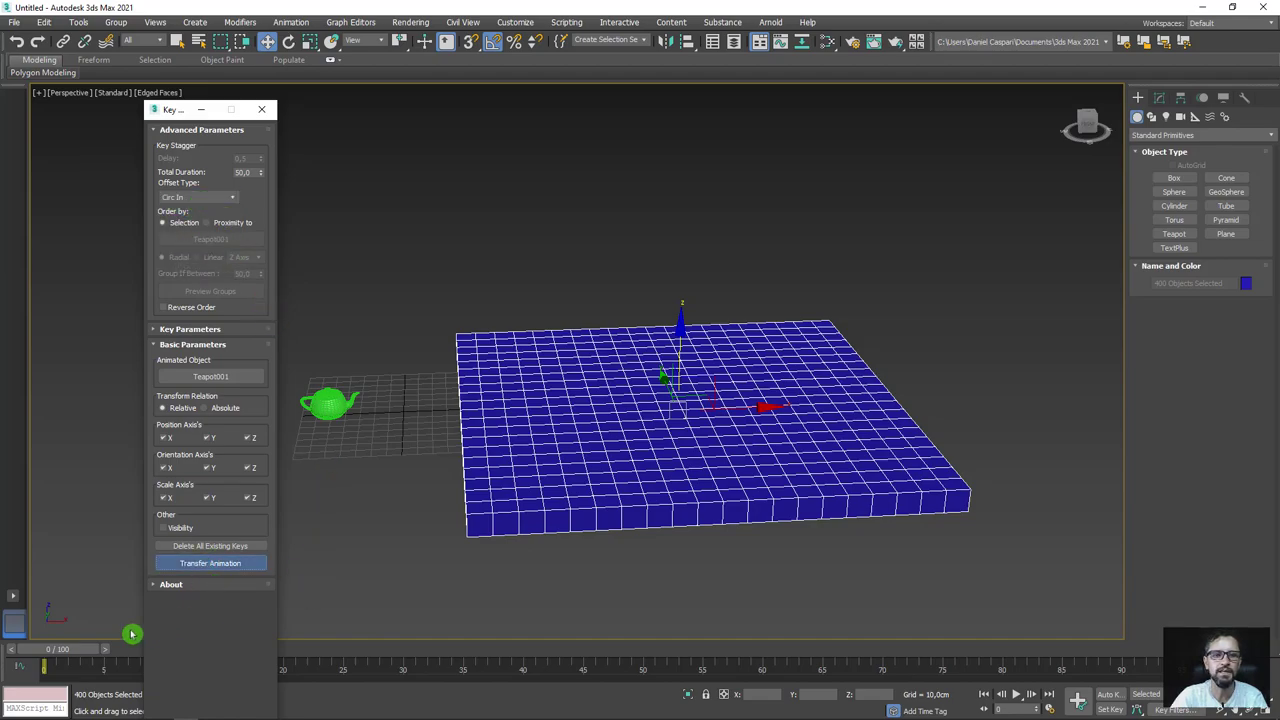
{"action": "mouse_move", "coordinate": [57, 654]}
{"action": "left_mouse_down"}
{"action": "mouse_move", "coordinate": [343, 626]}
{"action": "mouse_move", "coordinate": [880, 629]}
{"action": "mouse_move", "coordinate": [660, 657]}
{"action": "mouse_move", "coordinate": [71, 665]}
{"action": "mouse_move", "coordinate": [406, 655]}
{"action": "mouse_move", "coordinate": [106, 660]}
{"action": "mouse_move", "coordinate": [43, 569]}
{"action": "left_mouse_up"}
{"action": "key", "text": "w"}
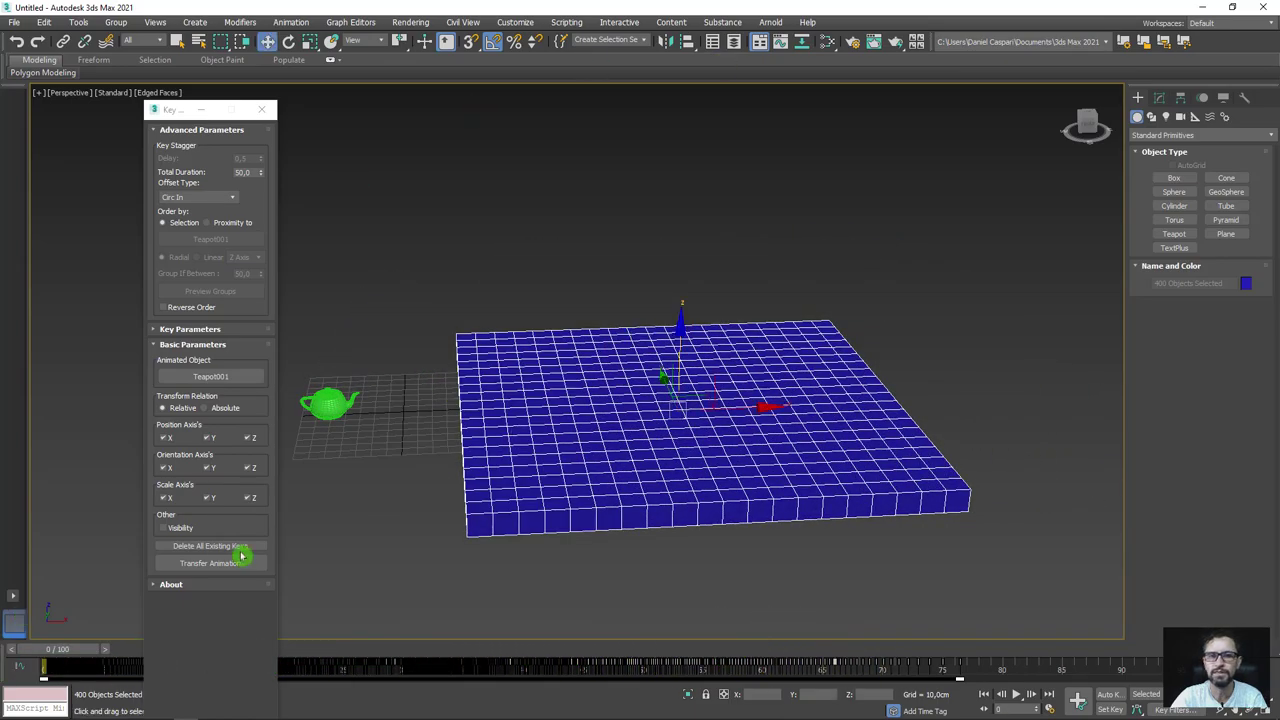
{"action": "mouse_move", "coordinate": [78, 649]}
{"action": "left_mouse_down"}
{"action": "mouse_move", "coordinate": [514, 631]}
{"action": "mouse_move", "coordinate": [260, 660]}
{"action": "mouse_move", "coordinate": [491, 655]}
{"action": "mouse_move", "coordinate": [60, 655]}
{"action": "left_mouse_up"}
{"action": "key", "text": "w"}
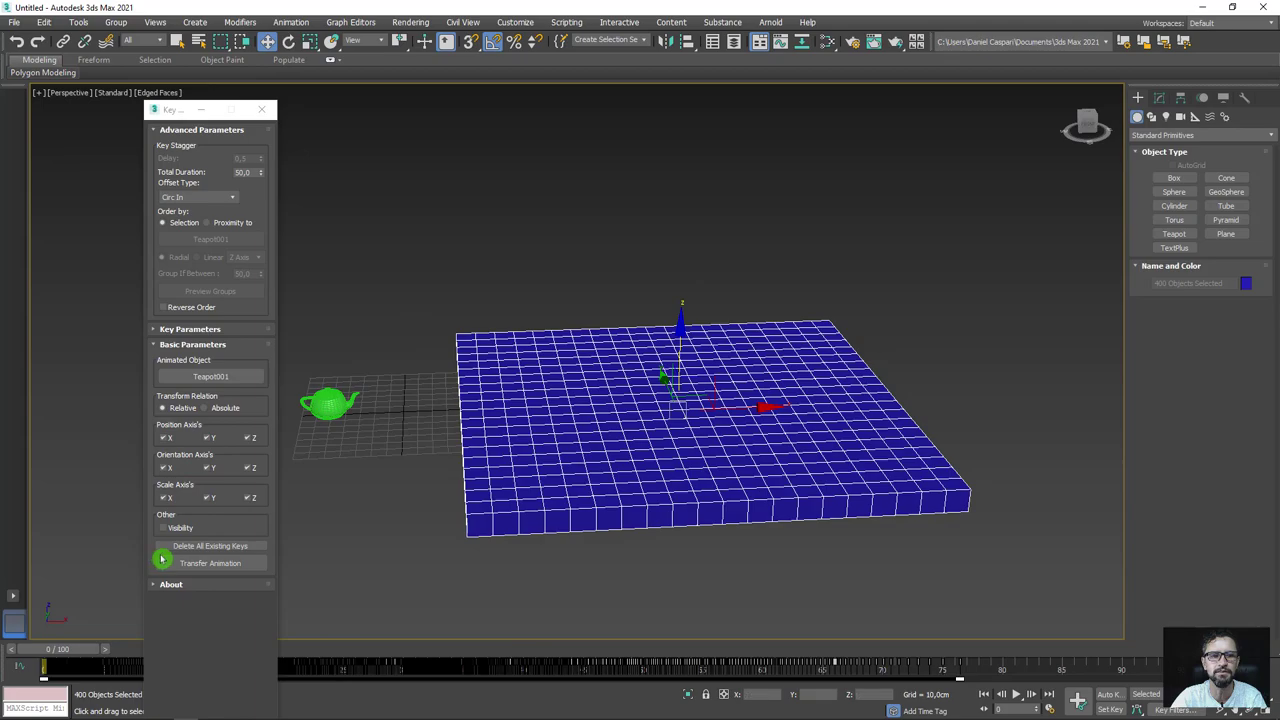
{"action": "left_click", "coordinate": [238, 545]}
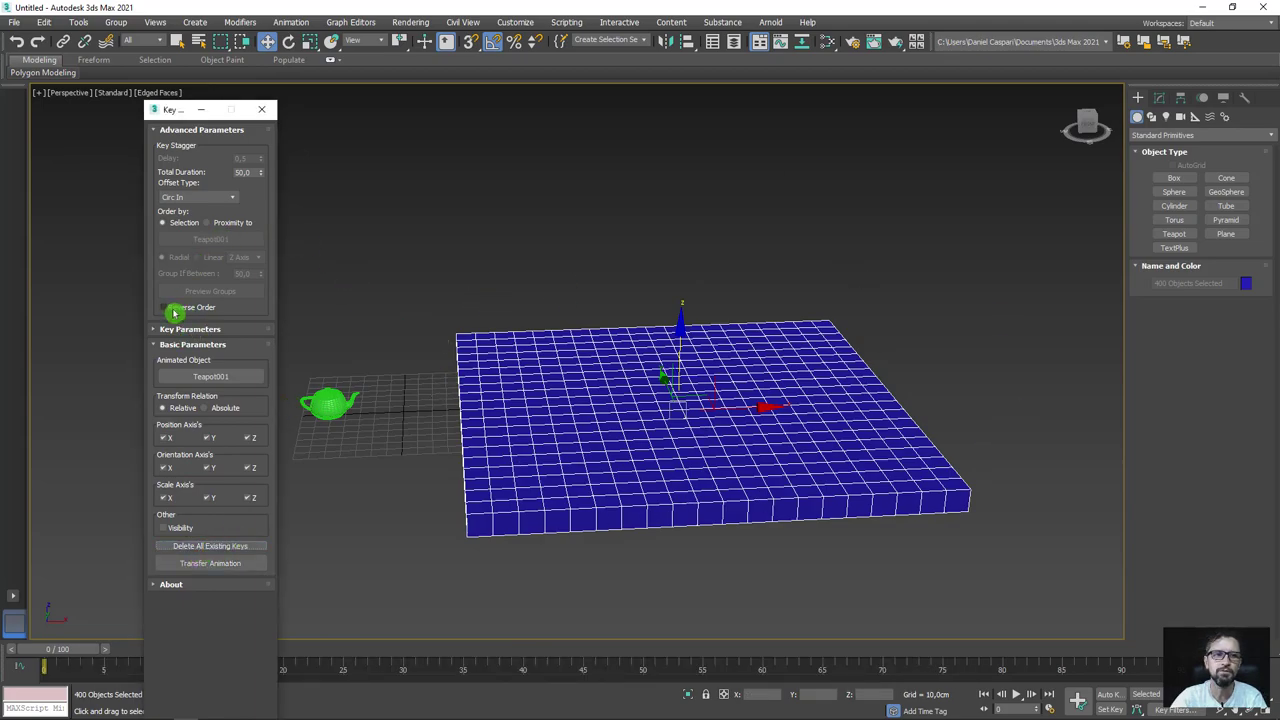
Preview a reverse-order stagger around frame 29, clear its keys, and set Order by to Proximity to.
{"action": "left_click", "coordinate": [227, 565]}
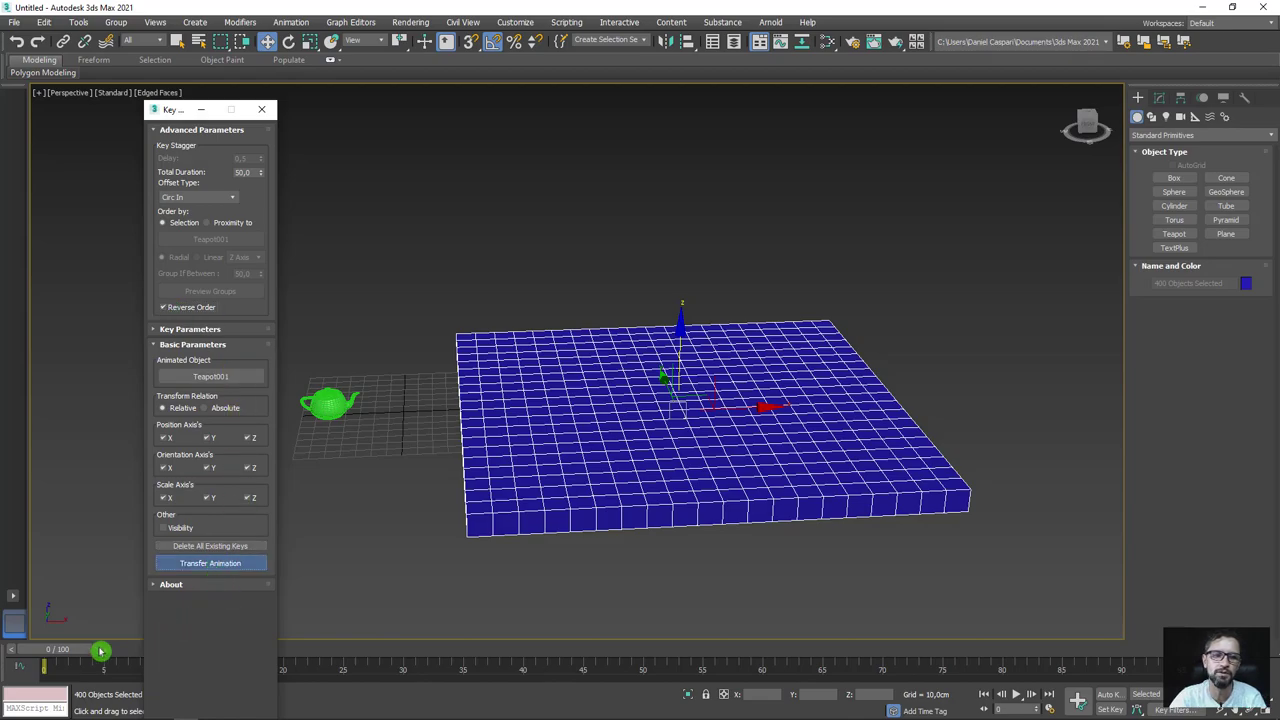
{"action": "mouse_move", "coordinate": [63, 654]}
{"action": "left_mouse_down"}
{"action": "mouse_move", "coordinate": [891, 658]}
{"action": "mouse_move", "coordinate": [200, 663]}
{"action": "left_mouse_up"}
{"action": "key", "text": "w"}
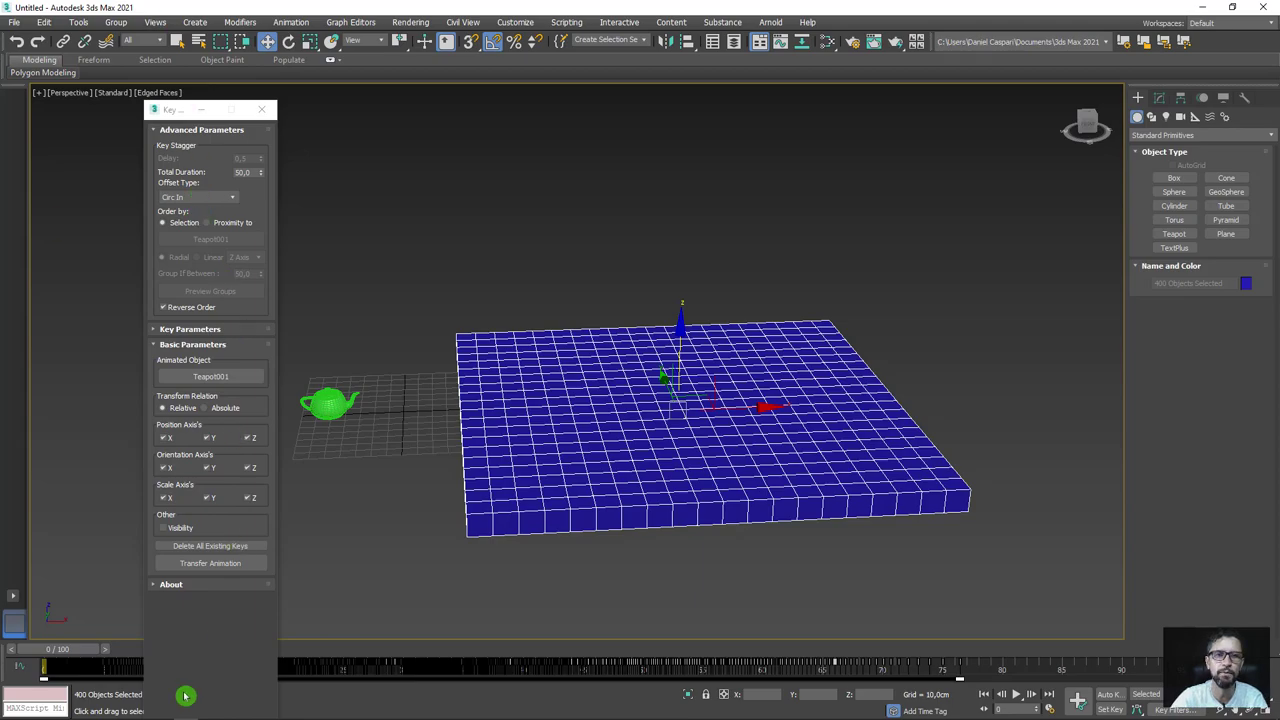
{"action": "left_click", "coordinate": [210, 547]}
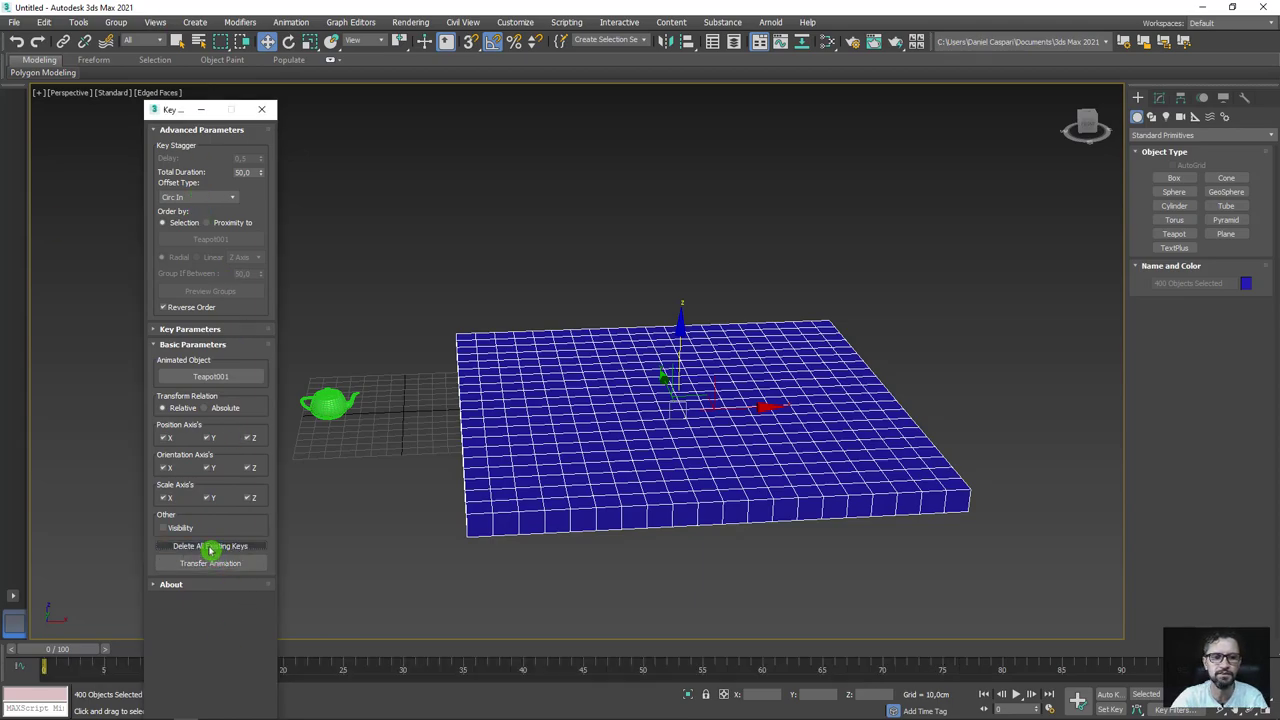
{"action": "left_click", "coordinate": [216, 227]}
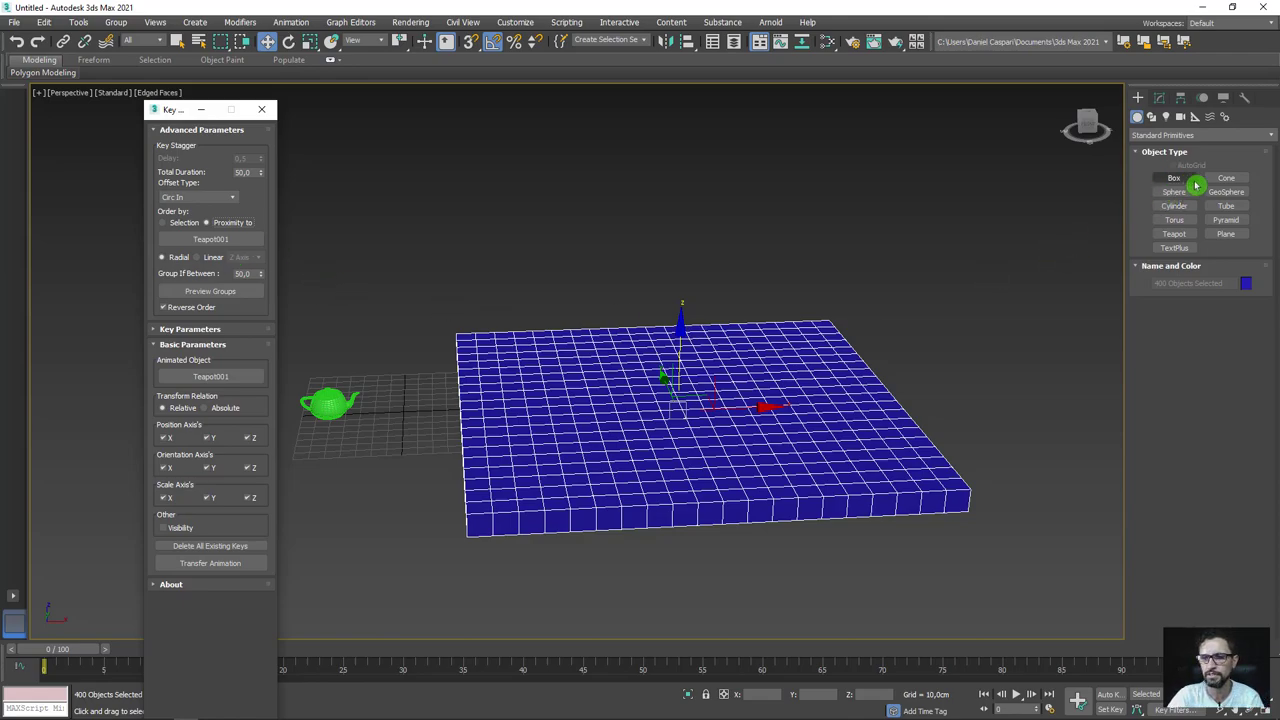
Create Teapot002 beside the box grid's front corner, deleting an accidental sphere.
{"action": "left_click", "coordinate": [1175, 192]}
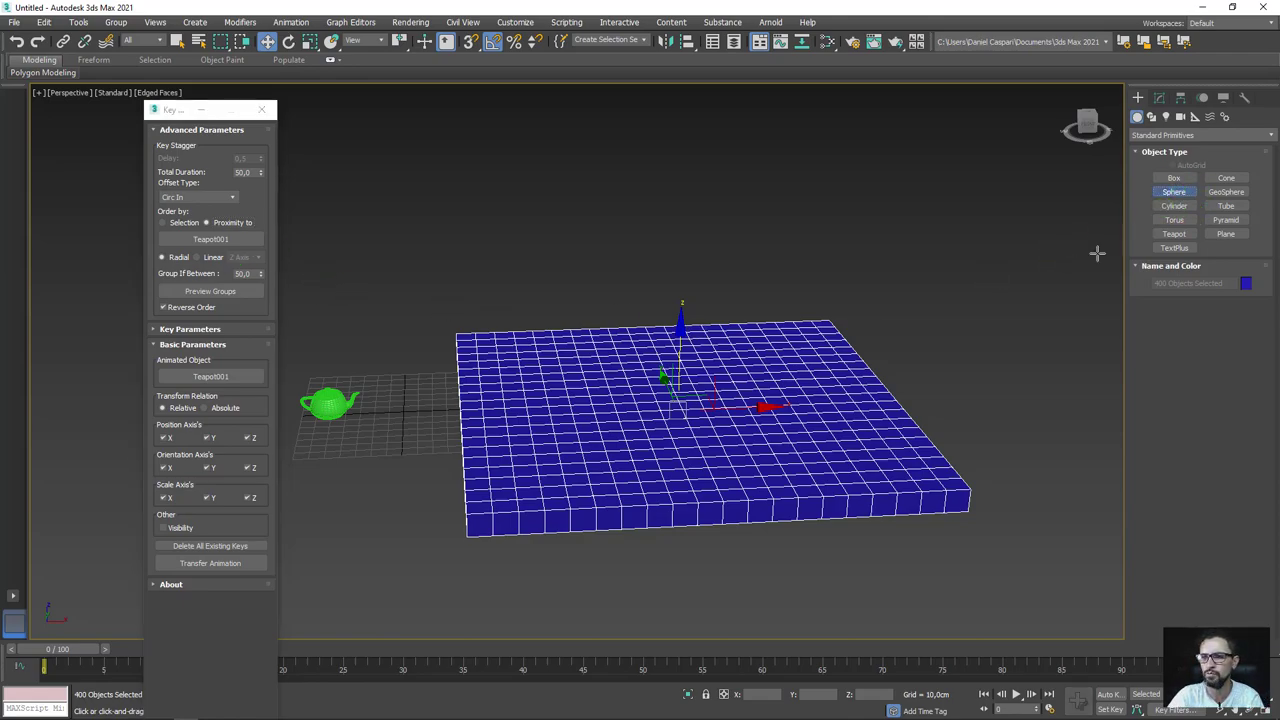
{"action": "left_click_drag", "start_coordinate": [989, 522], "coordinate": [1024, 528]}
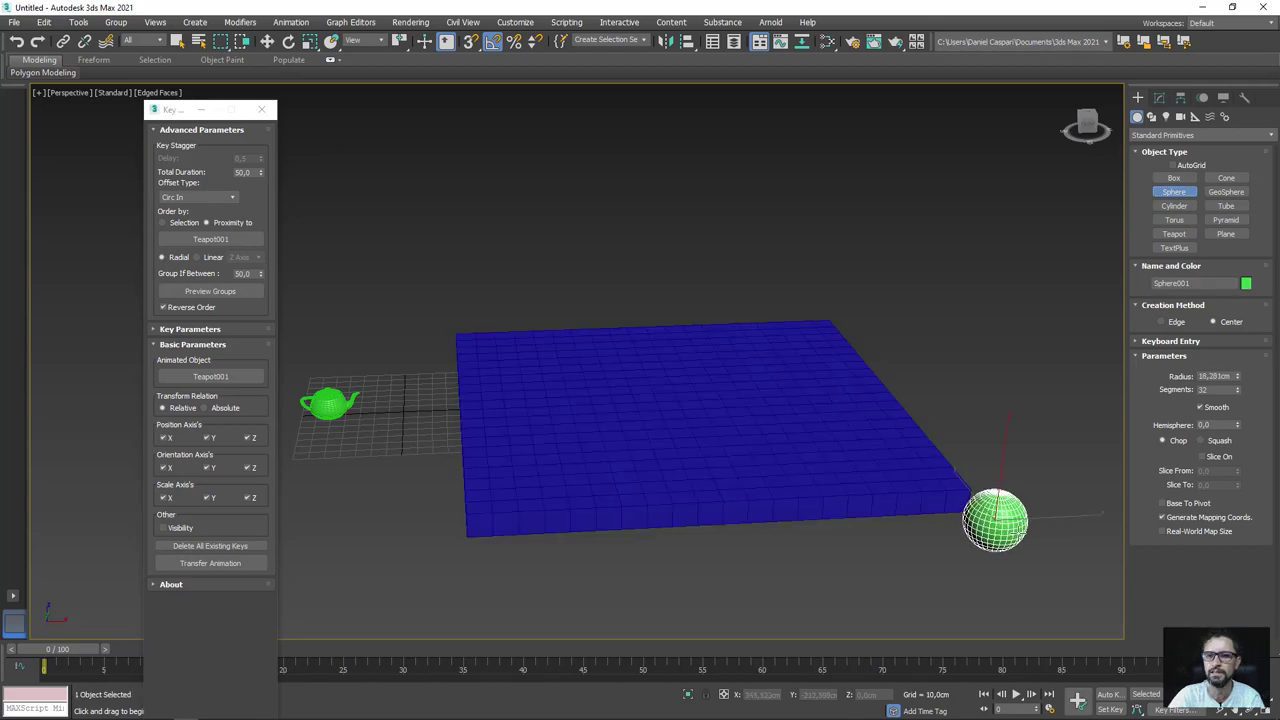
{"action": "middle_click_drag", "start_coordinate": [989, 474], "coordinate": [967, 486], "text": "alt"}
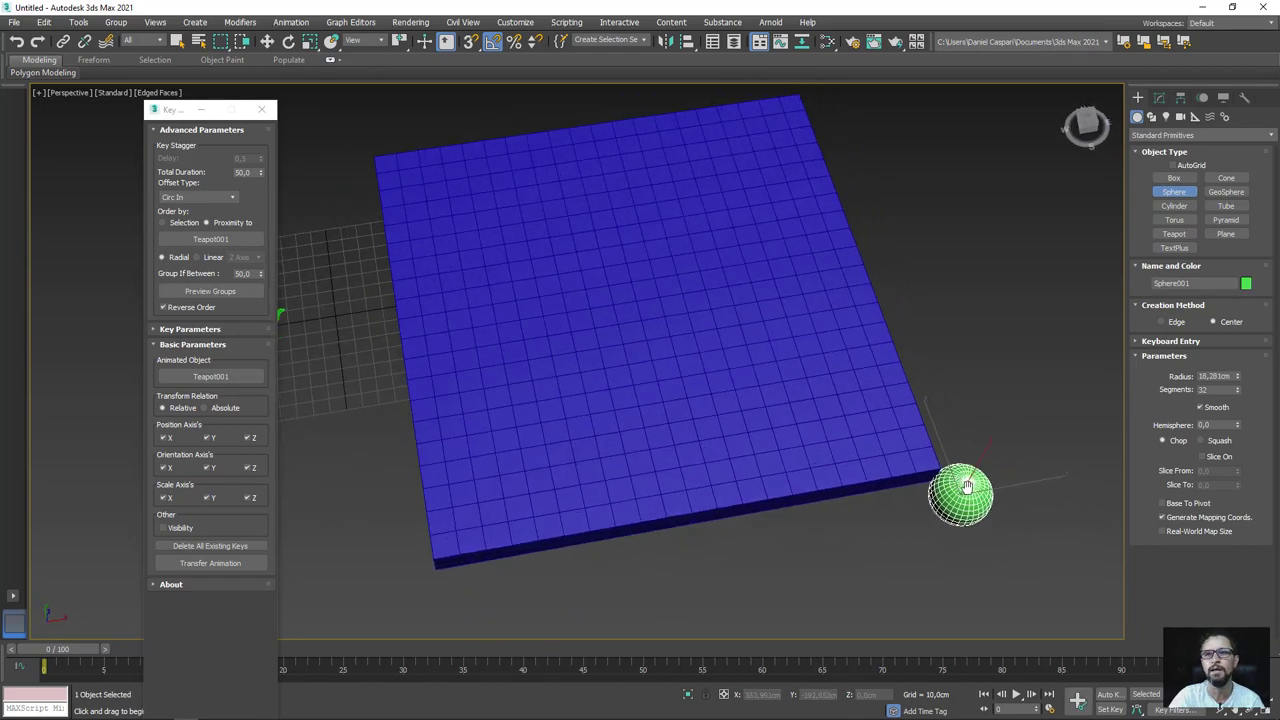
{"action": "key", "text": "Delete"}
{"action": "left_click", "coordinate": [1174, 234]}
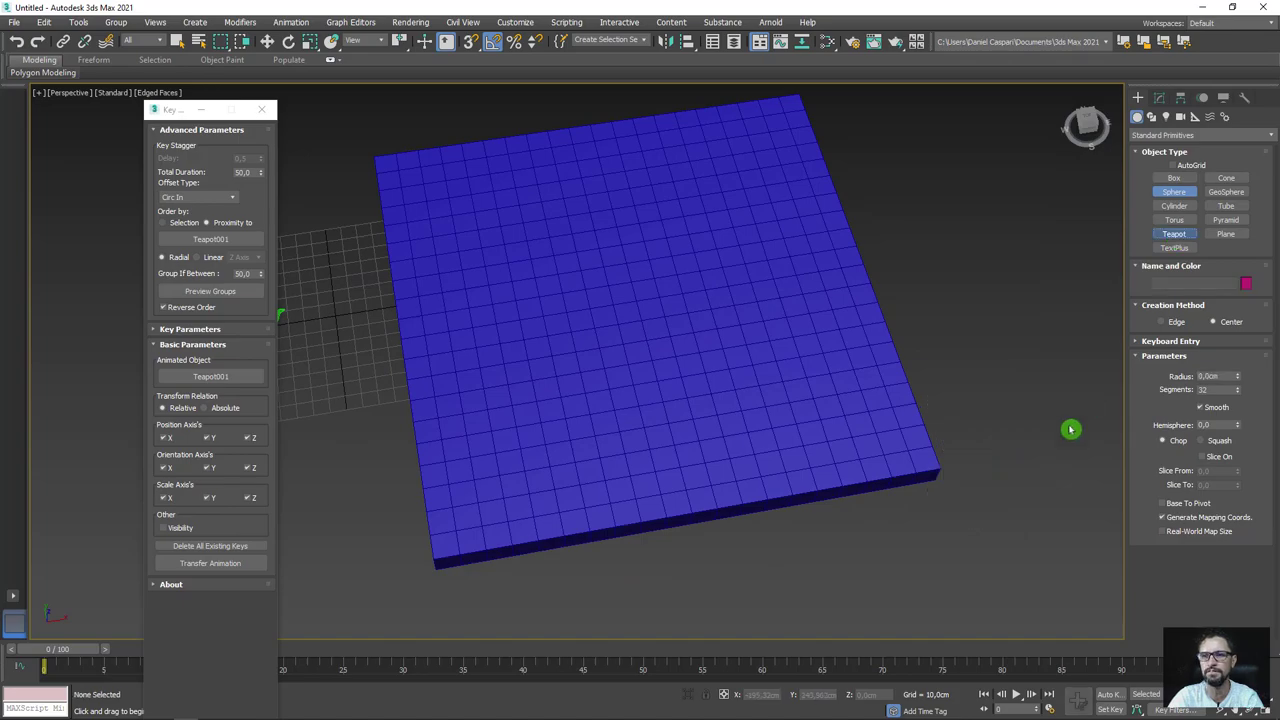
{"action": "left_click_drag", "start_coordinate": [959, 492], "coordinate": [990, 504]}
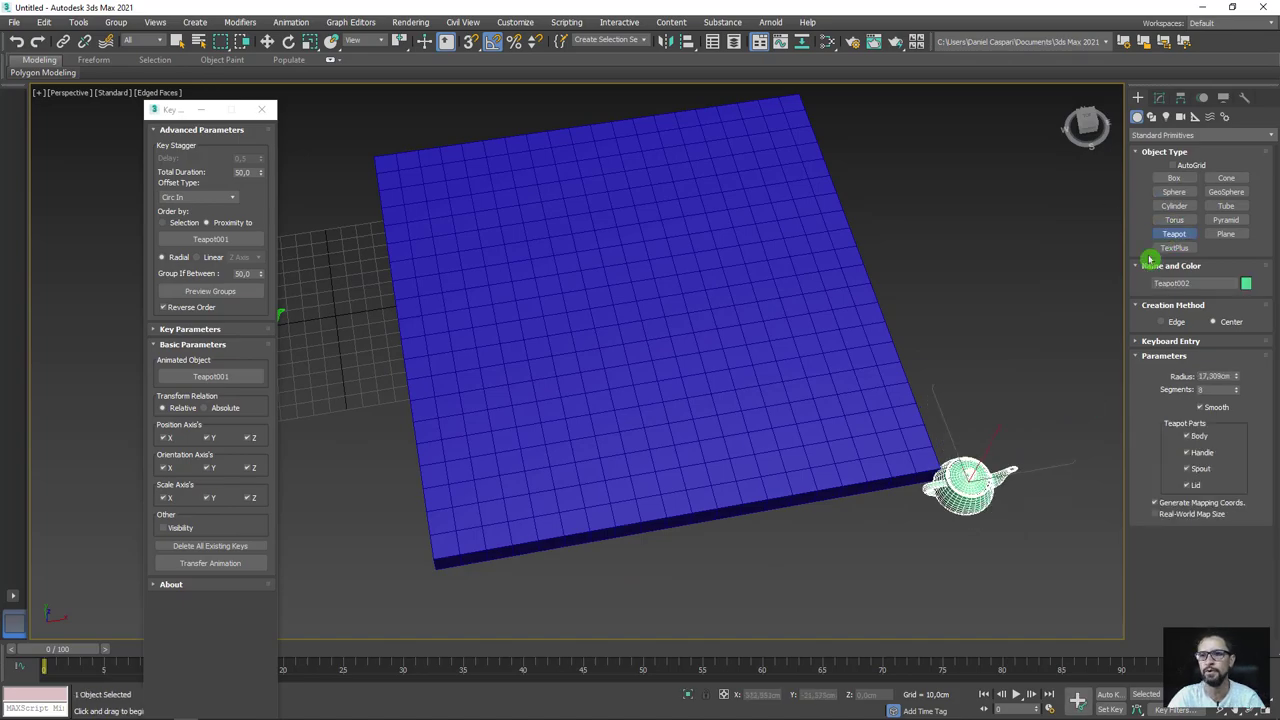
{"action": "mouse_move", "coordinate": [846, 471]}
{"action": "middle_mouse_down", "text": "alt"}
{"action": "mouse_move", "coordinate": [831, 431]}
{"action": "mouse_move", "coordinate": [940, 490]}
{"action": "middle_mouse_up", "text": "alt"}
{"action": "key", "text": "w"}
Pick Teapot002 as the Key Stagger proximity reference object.
{"action": "scroll", "coordinate": [947, 495], "scroll_direction": "up", "scroll_amount": 3}
{"action": "scroll", "coordinate": [947, 495], "scroll_direction": "down", "scroll_amount": 5}
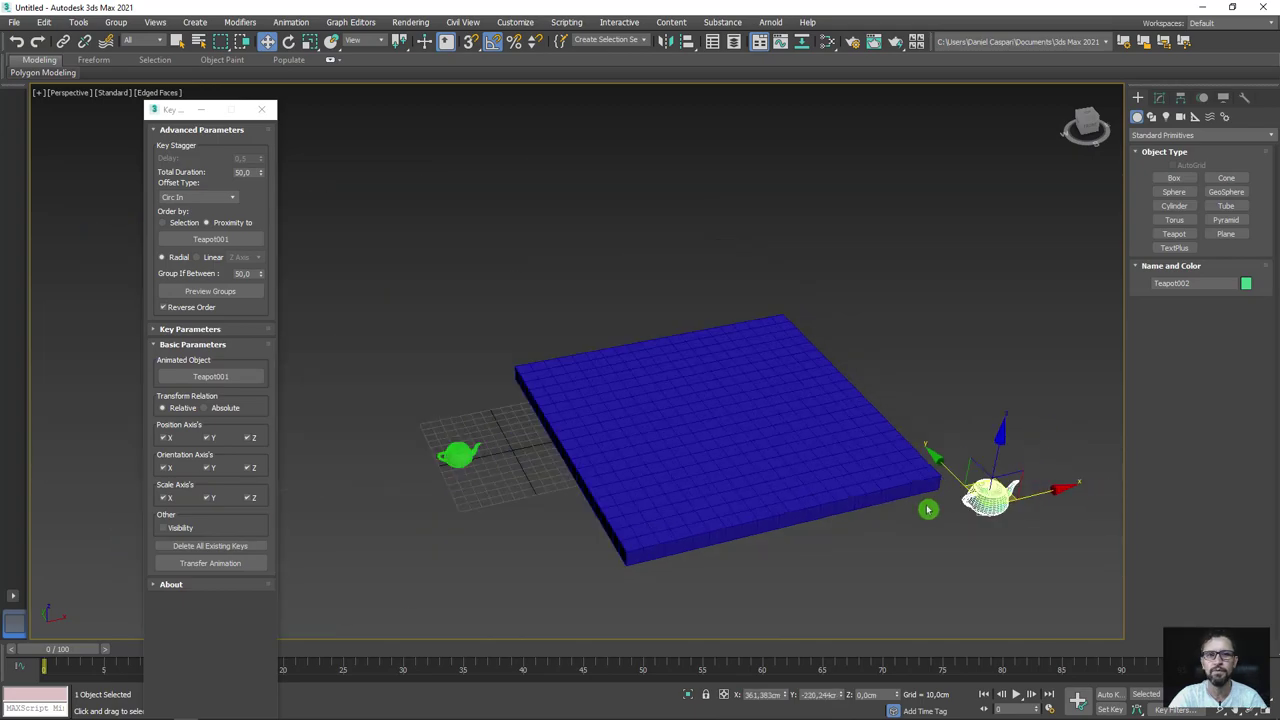
{"action": "left_click", "coordinate": [217, 241]}
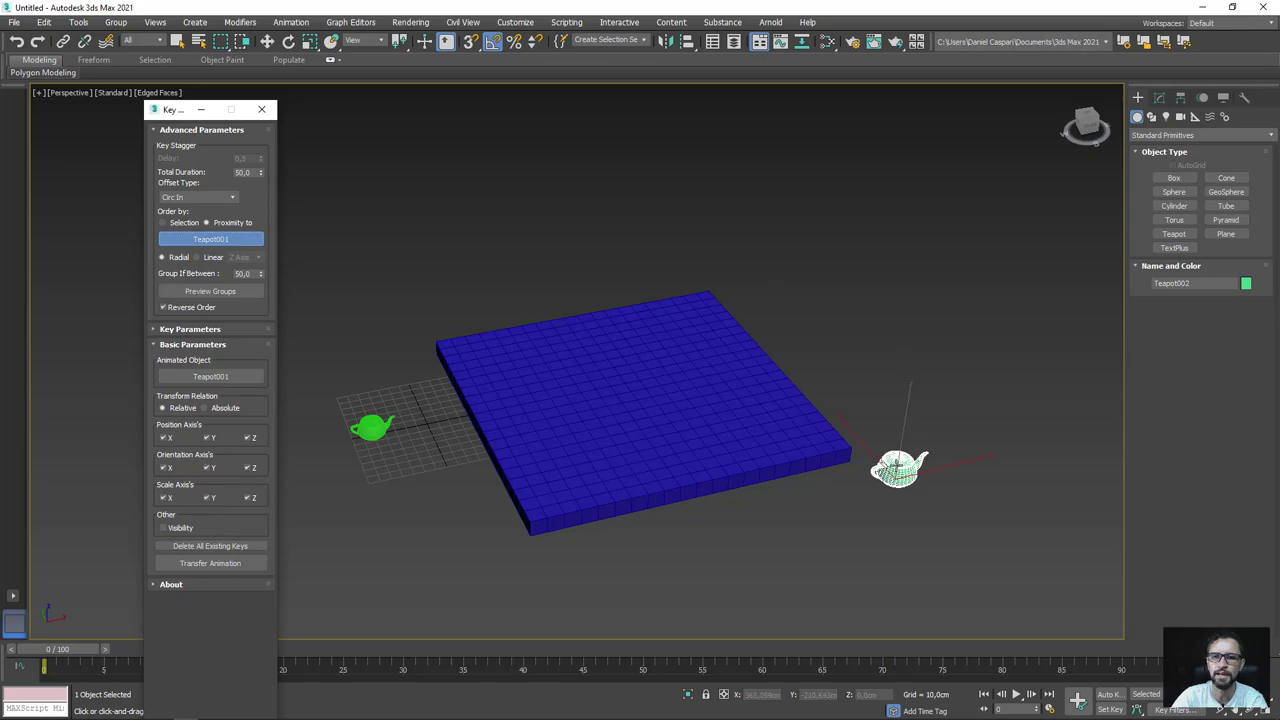
{"action": "left_click", "coordinate": [898, 468]}
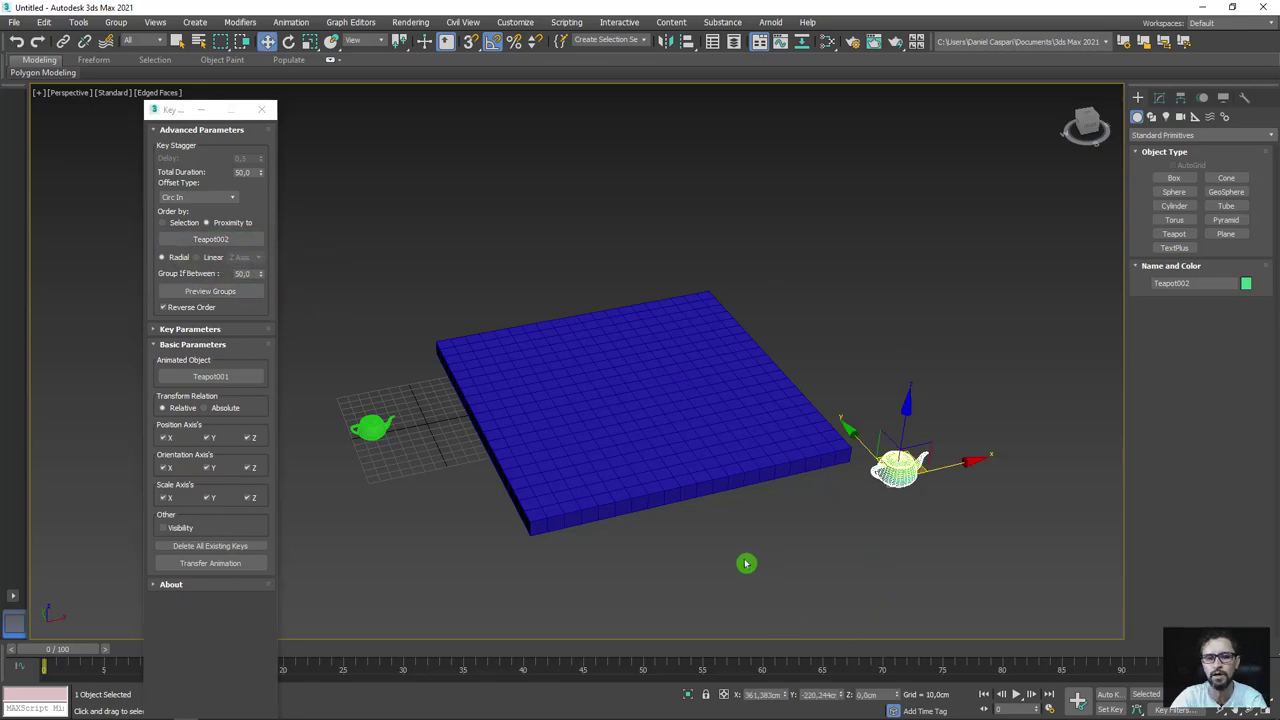
{"action": "scroll", "coordinate": [720, 501], "scroll_direction": "up", "scroll_amount": 2}
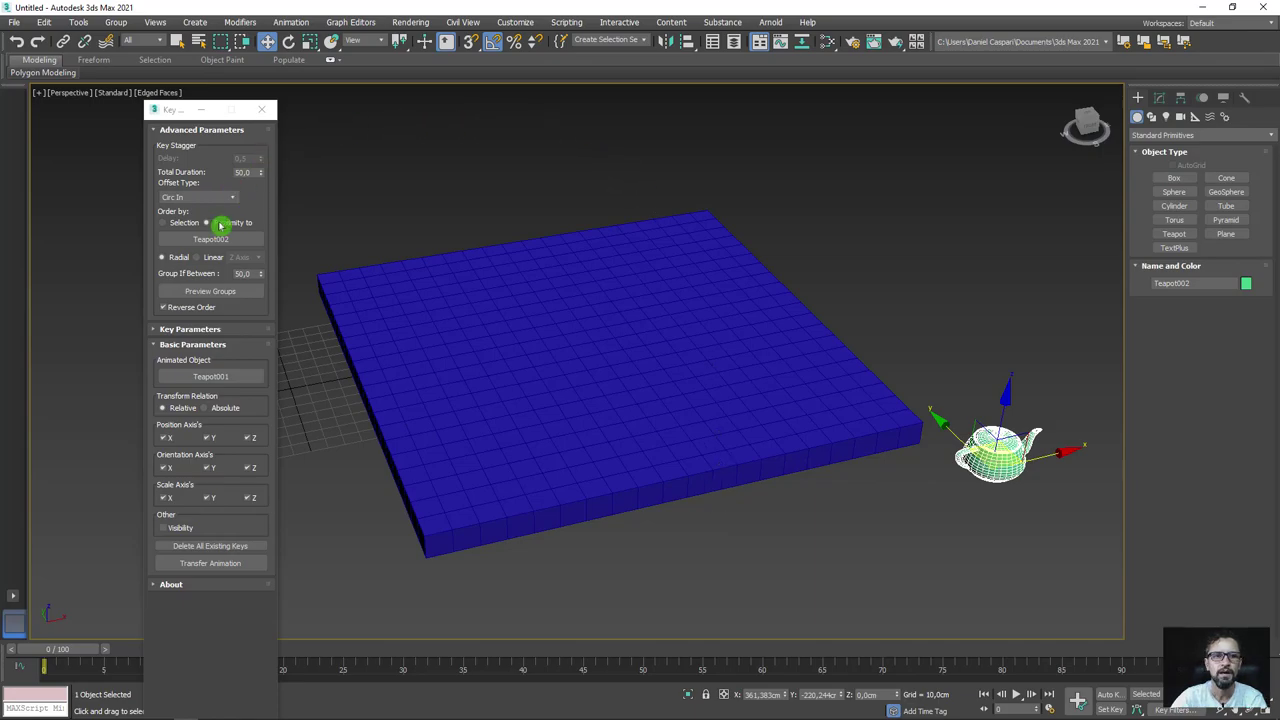
Select all 400 boxes, preview the 8 proximity groups, hide the preview, and transfer the animation.
{"action": "left_click", "coordinate": [204, 290]}
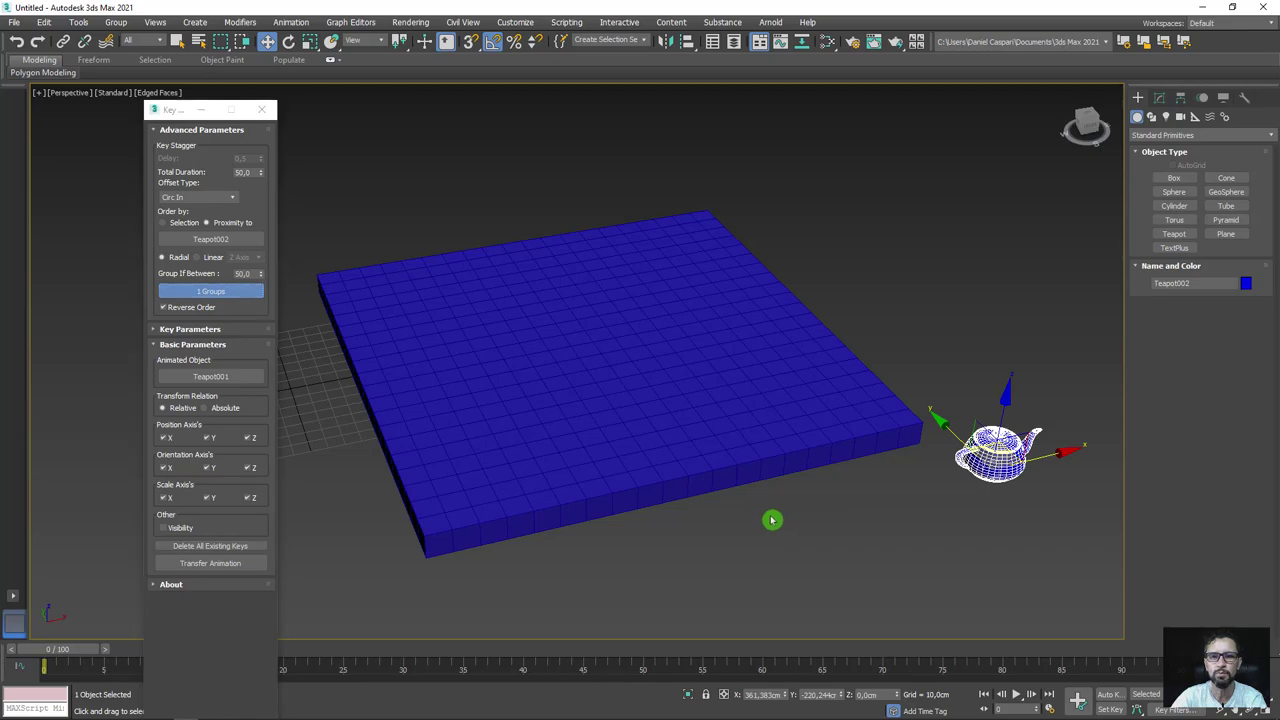
{"action": "middle_click_drag", "start_coordinate": [771, 520], "coordinate": [804, 527]}
{"action": "left_click_drag", "start_coordinate": [316, 150], "coordinate": [732, 521]}
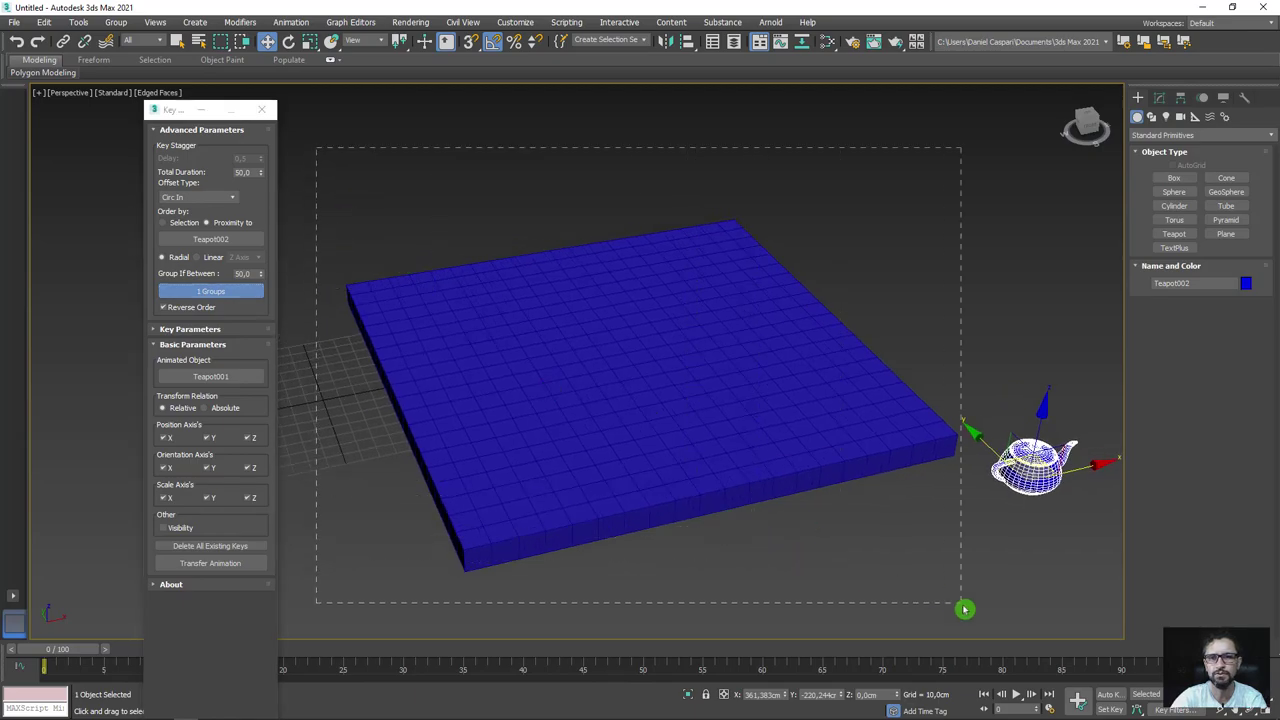
{"action": "left_click_drag", "start_coordinate": [964, 609], "coordinate": [962, 608]}
{"action": "left_click", "coordinate": [218, 291]}
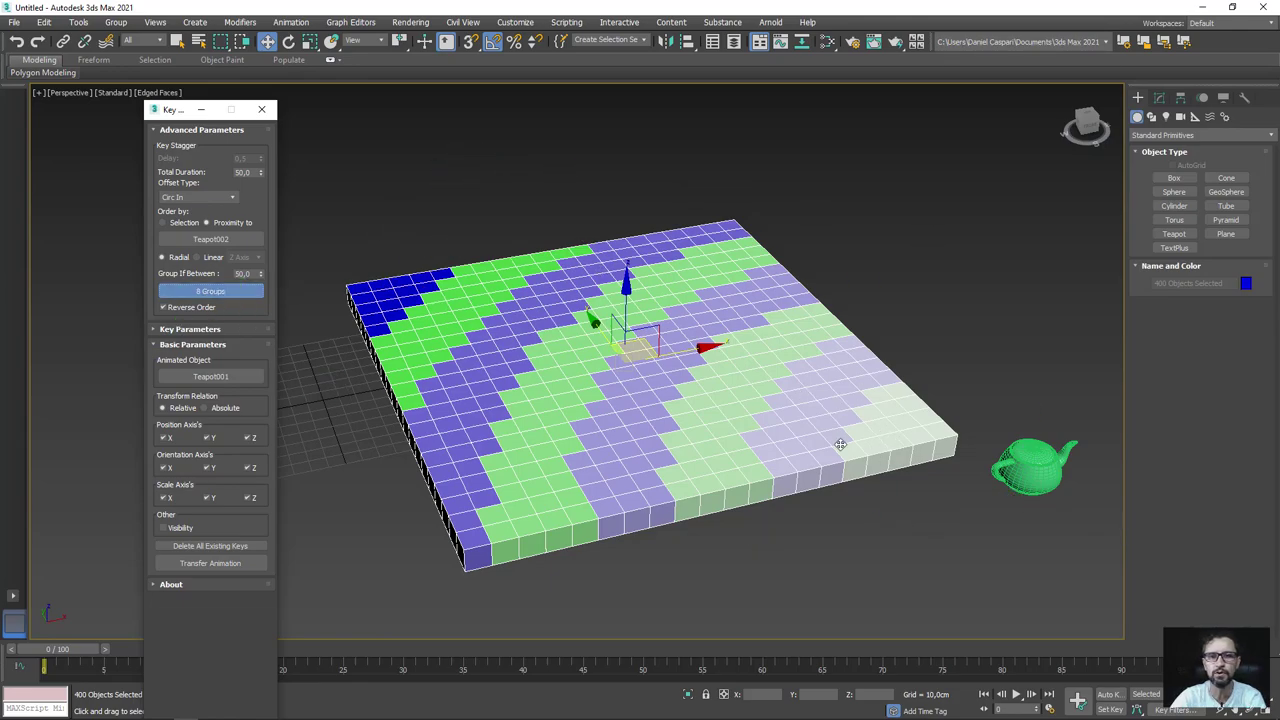
{"action": "left_click", "coordinate": [222, 293]}
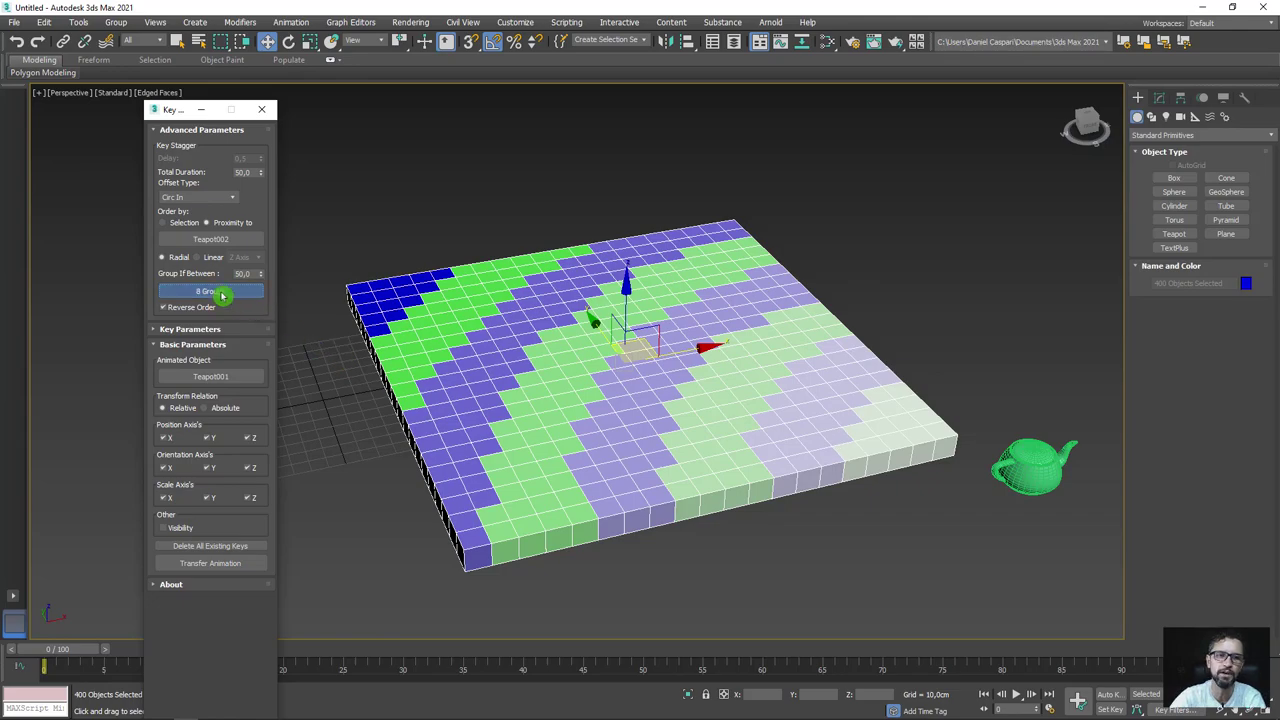
{"action": "left_click", "coordinate": [226, 565]}
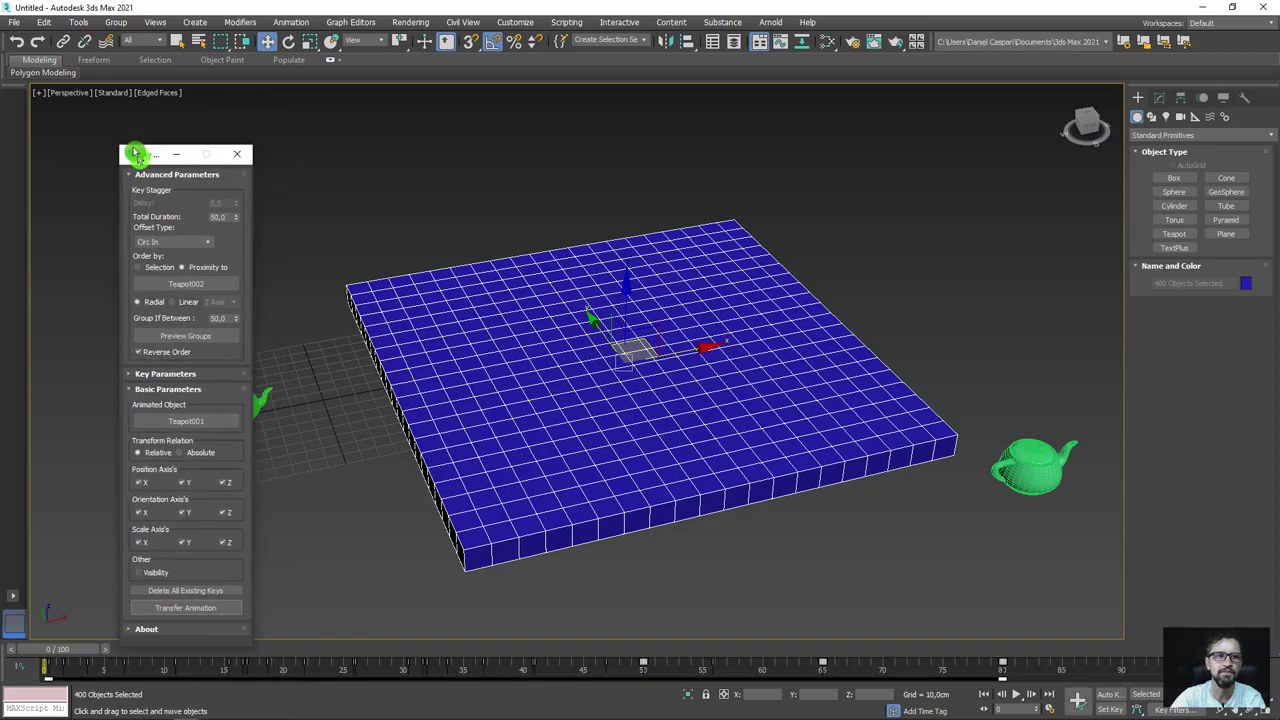
Preview the proximity stagger at frame 37 and return to frame 0.
{"action": "left_click_drag", "start_coordinate": [199, 104], "coordinate": [140, 109]}
{"action": "mouse_move", "coordinate": [63, 651]}
{"action": "left_mouse_down"}
{"action": "mouse_move", "coordinate": [714, 655]}
{"action": "mouse_move", "coordinate": [47, 657]}
{"action": "left_mouse_up"}
{"action": "key", "text": "w"}
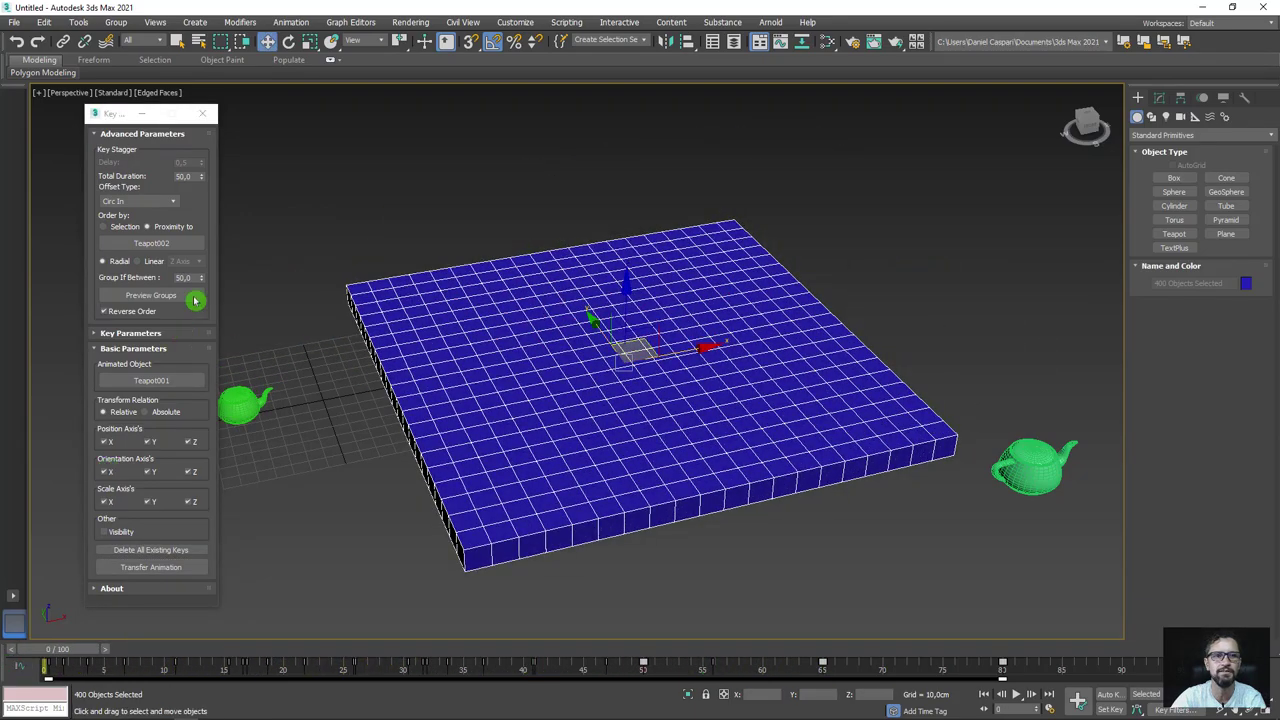
Delete and re-transfer the keys, preview the radial wave around frame 25, then select Teapot002.
{"action": "left_click", "coordinate": [190, 550]}
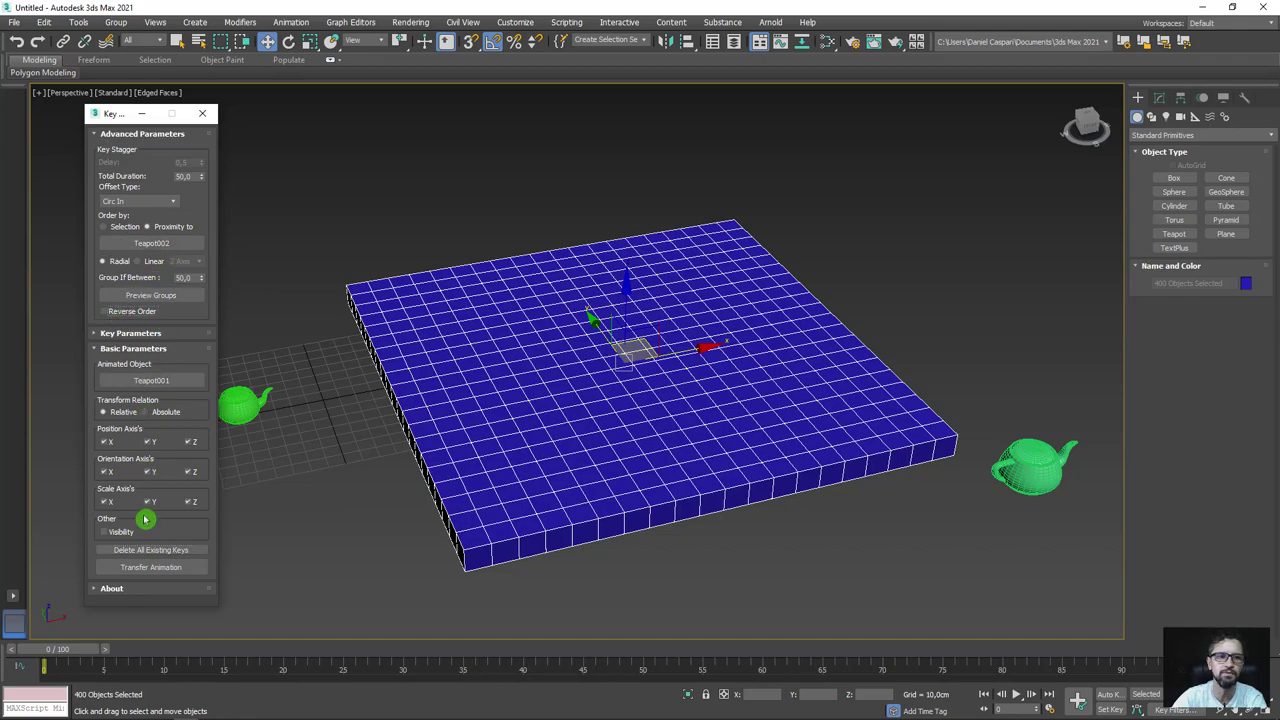
{"action": "left_click", "coordinate": [160, 567]}
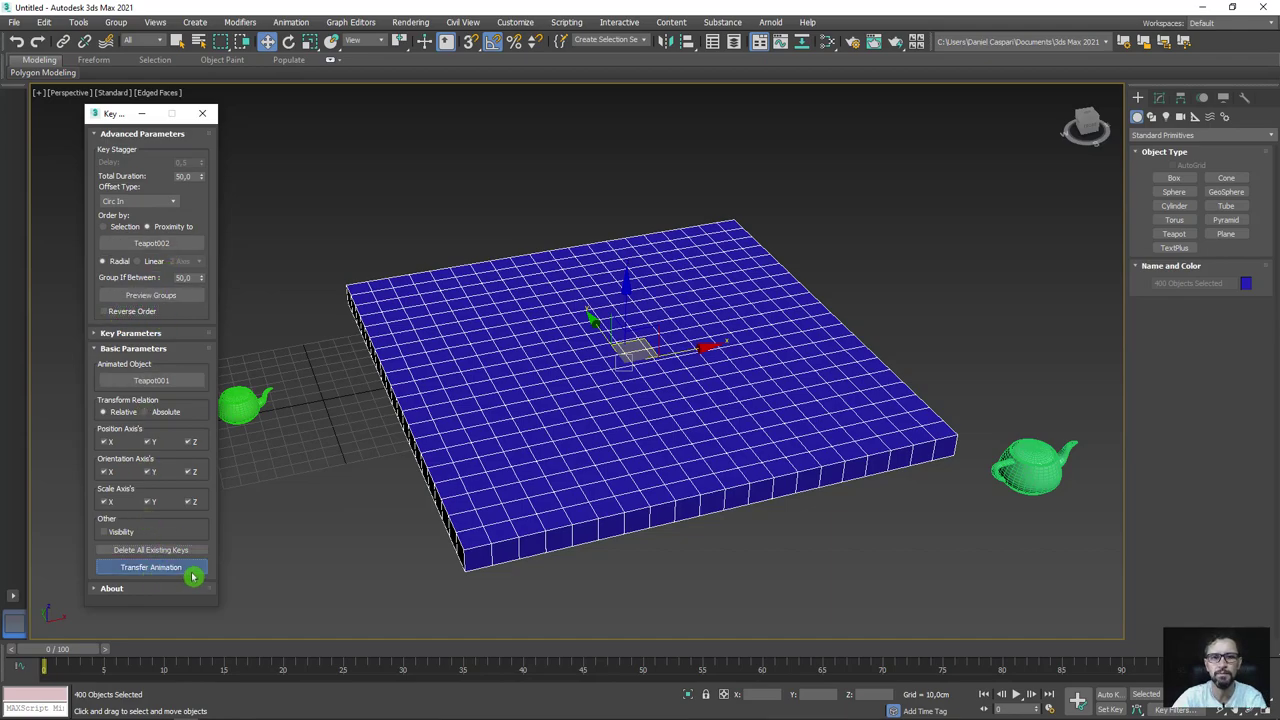
{"action": "mouse_move", "coordinate": [90, 652]}
{"action": "left_mouse_down"}
{"action": "mouse_move", "coordinate": [560, 690]}
{"action": "mouse_move", "coordinate": [851, 694]}
{"action": "mouse_move", "coordinate": [171, 692]}
{"action": "mouse_move", "coordinate": [4, 706]}
{"action": "left_mouse_up"}
{"action": "key", "text": "w"}
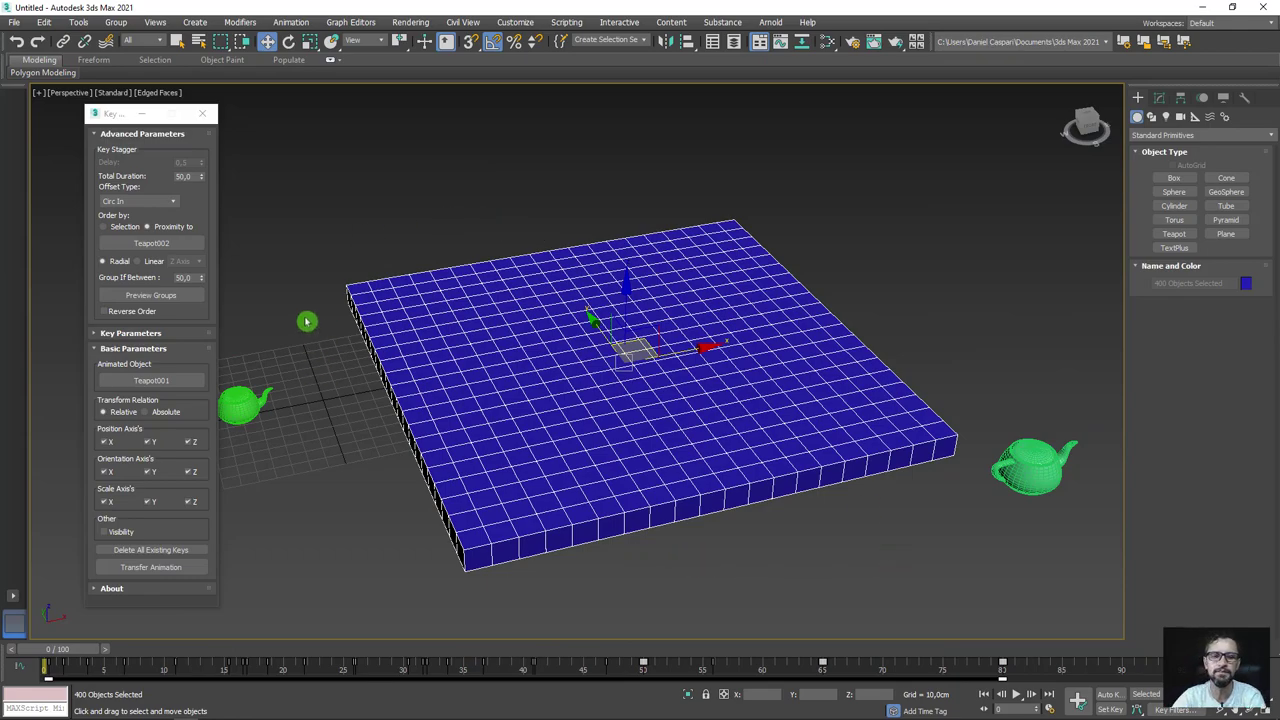
{"action": "left_click_drag", "start_coordinate": [296, 378], "coordinate": [236, 466]}
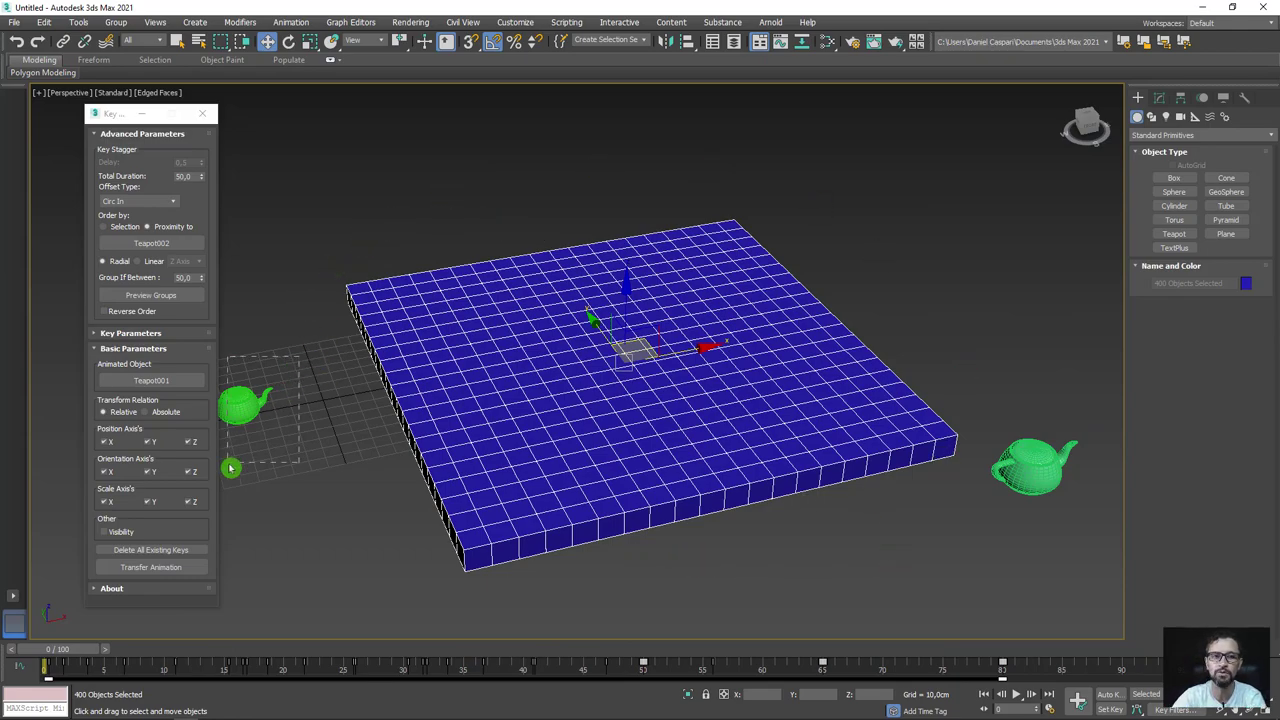
{"action": "left_click", "coordinate": [1061, 458]}
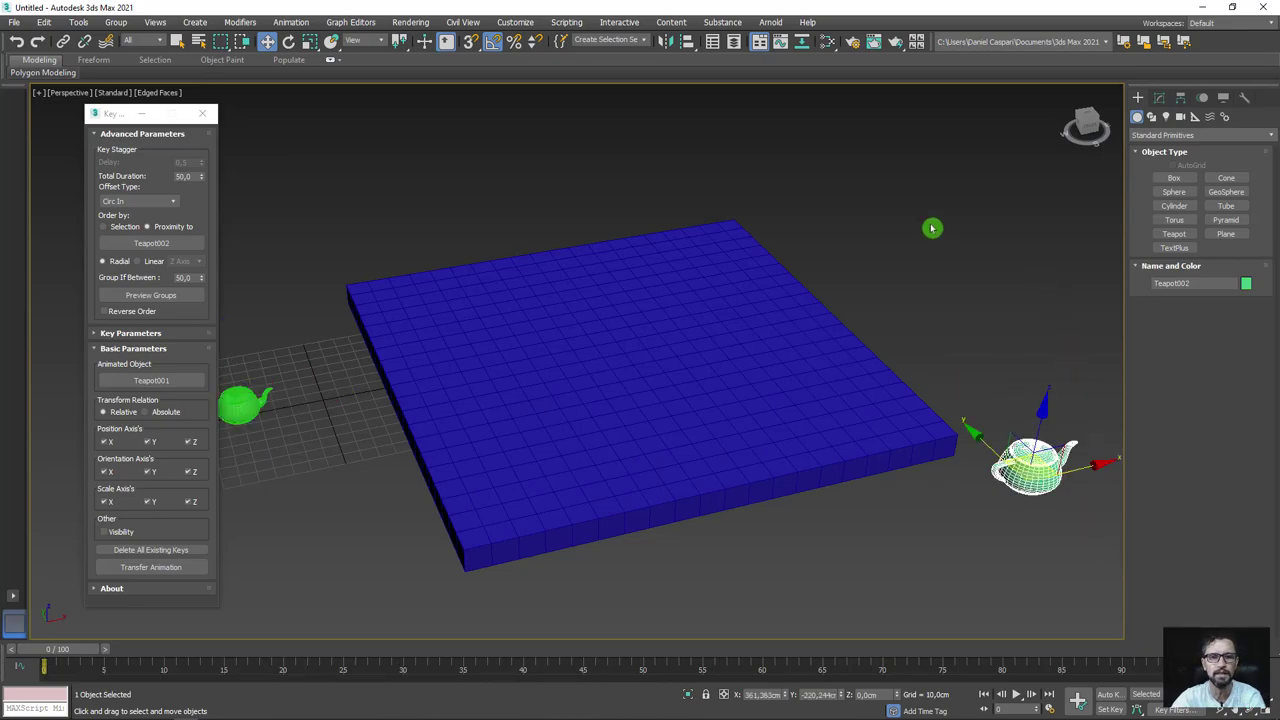
Clear all boxes' keys, move Teapot002 beside the grid's far-left corner, and reselect all 400 boxes.
{"action": "left_click_drag", "start_coordinate": [961, 186], "coordinate": [340, 623]}
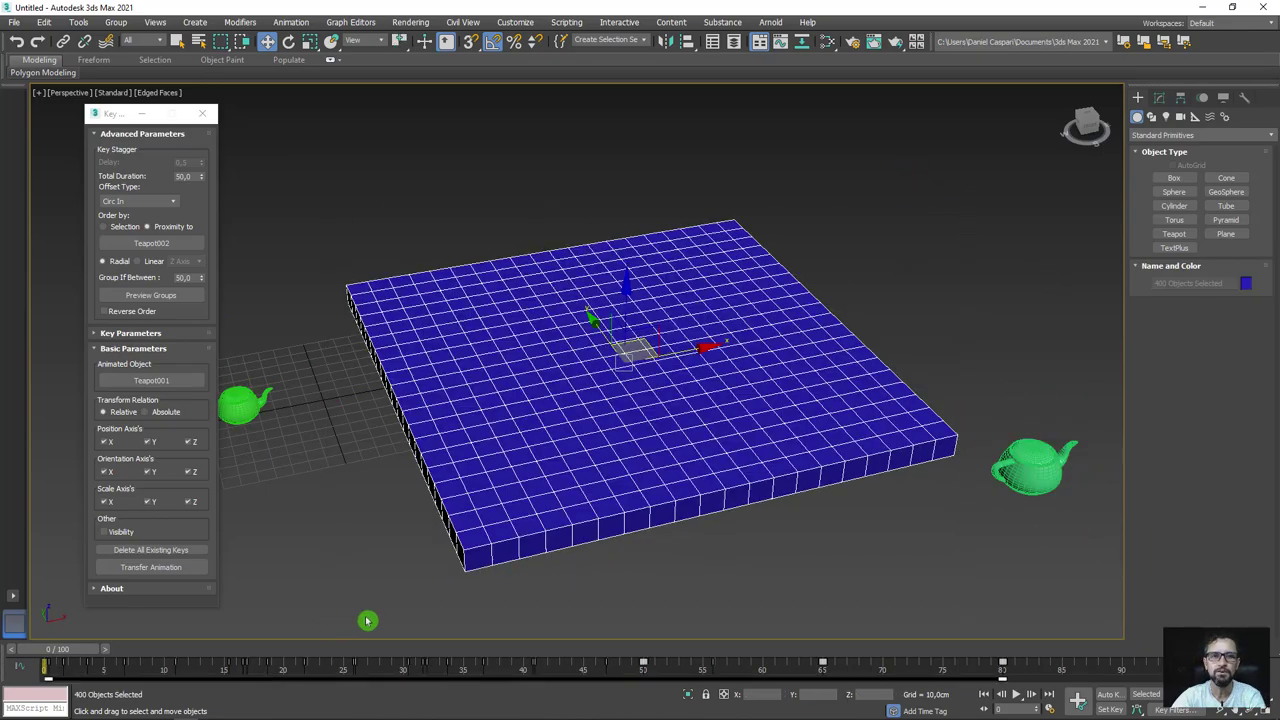
{"action": "left_click", "coordinate": [149, 550]}
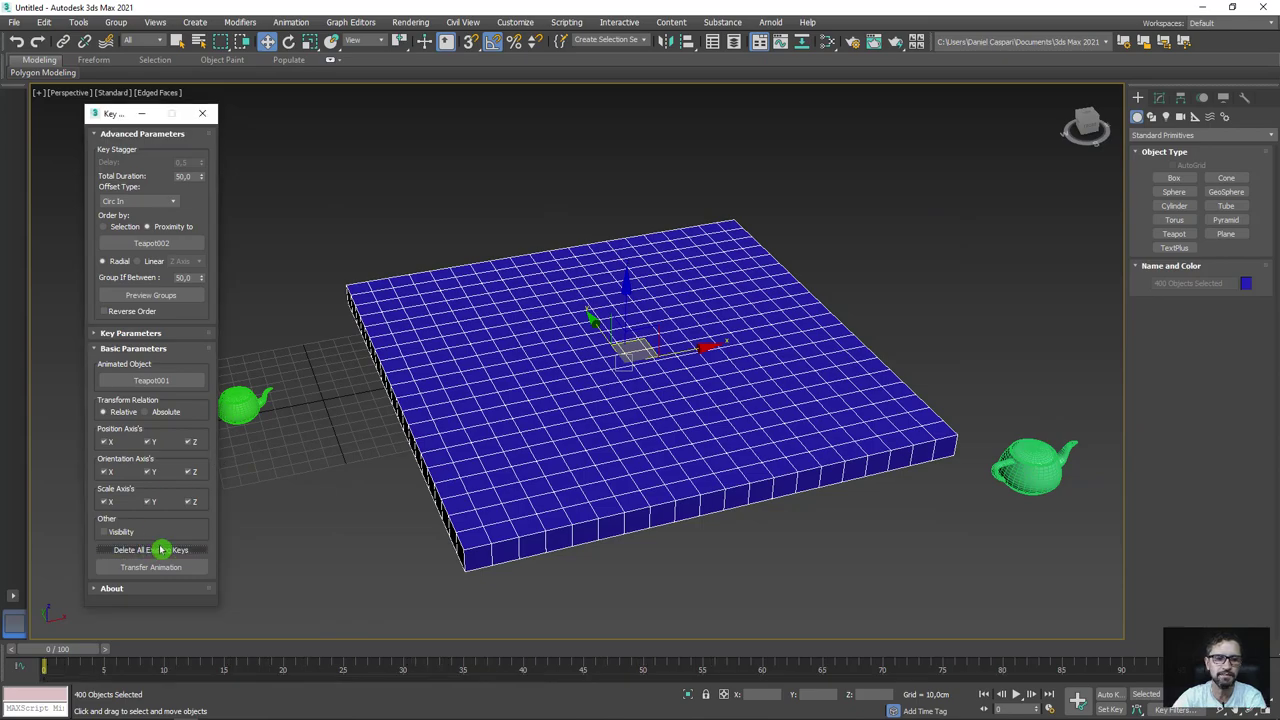
{"action": "left_click", "coordinate": [1021, 447]}
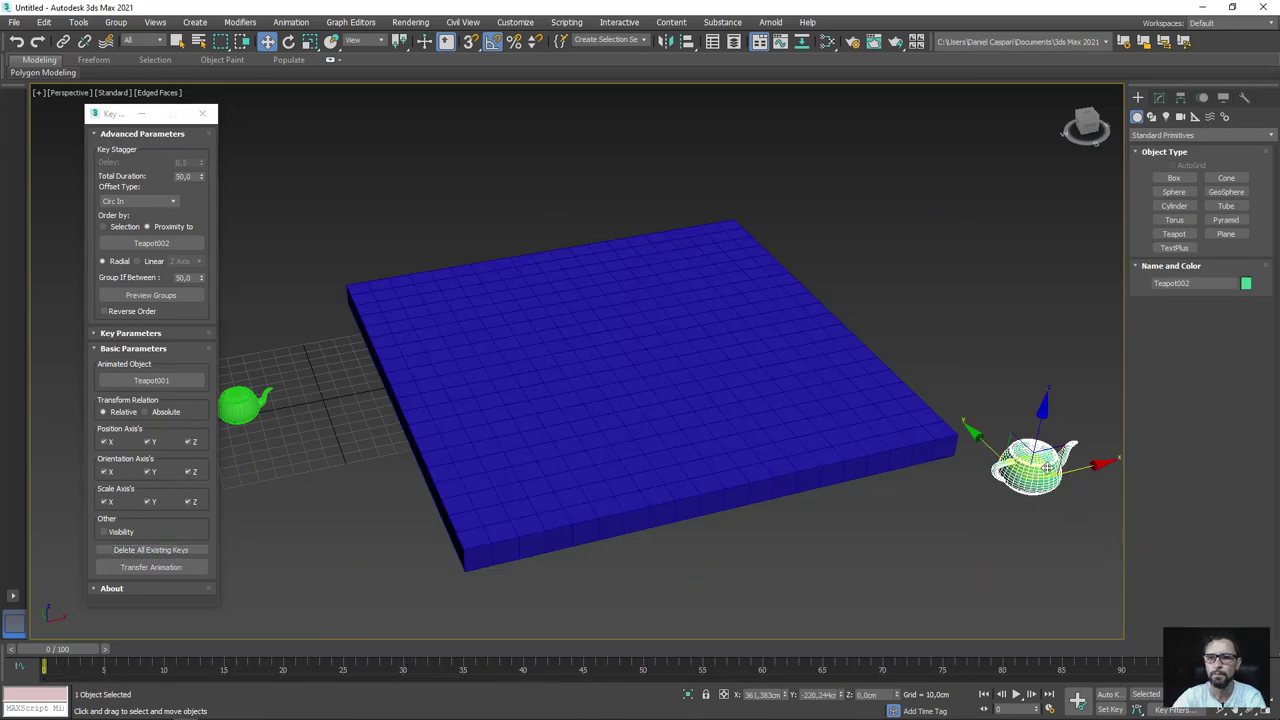
{"action": "left_click_drag", "start_coordinate": [1046, 467], "coordinate": [310, 287]}
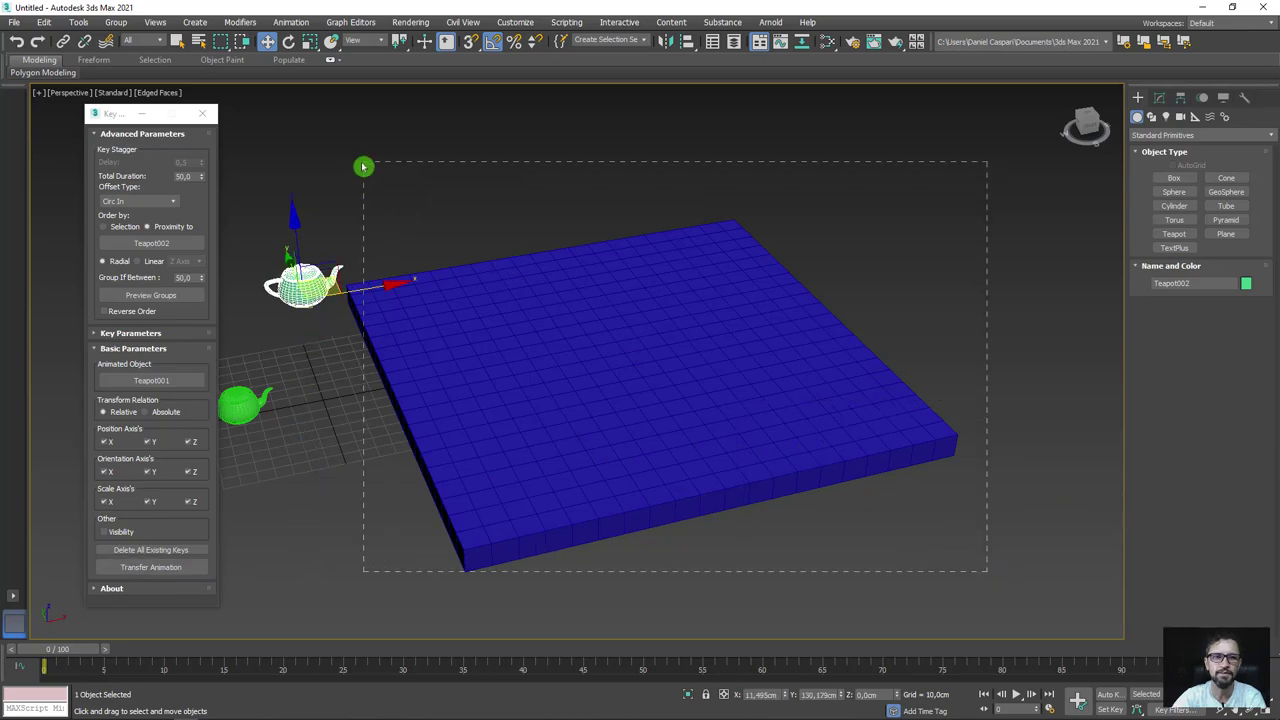
{"action": "left_click_drag", "start_coordinate": [808, 451], "coordinate": [360, 160]}
Transfer the staggered animation from the corner teapot onto the boxes and preview the wave near frame 22.
{"action": "left_click", "coordinate": [189, 568]}
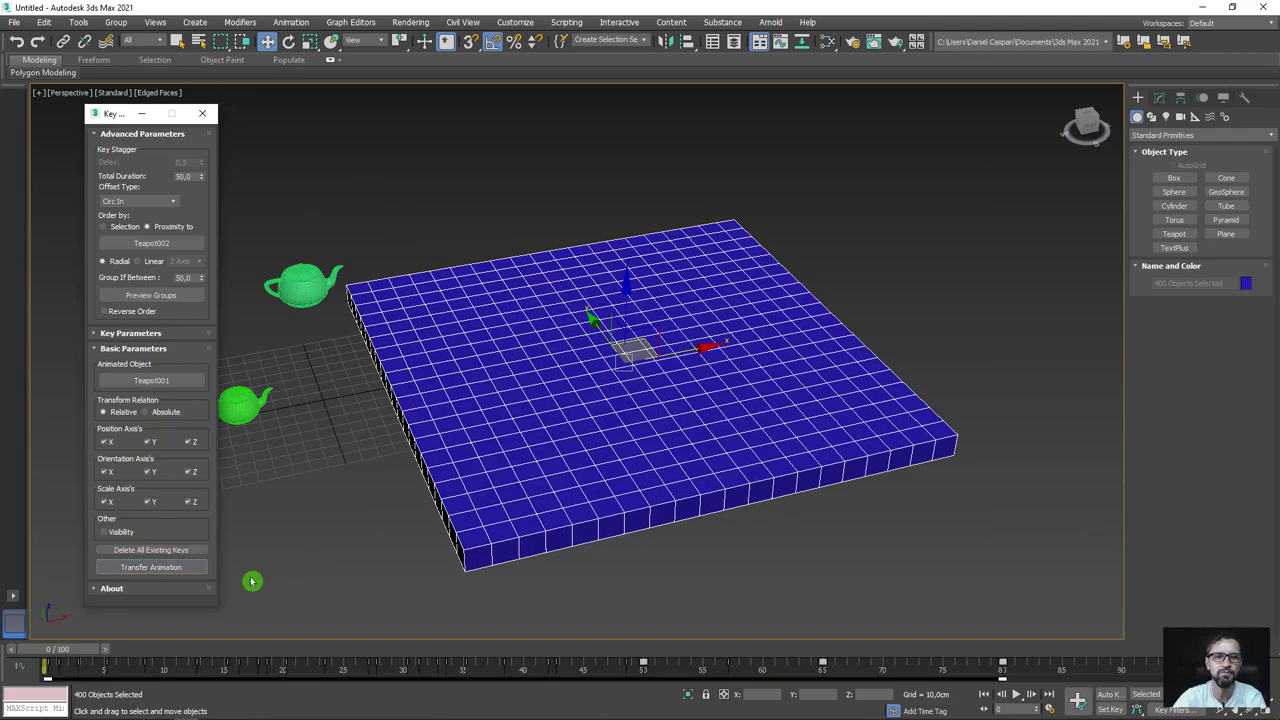
{"action": "mouse_move", "coordinate": [78, 649]}
{"action": "left_mouse_down"}
{"action": "mouse_move", "coordinate": [757, 654]}
{"action": "mouse_move", "coordinate": [5, 668]}
{"action": "left_mouse_up"}
{"action": "key", "text": "w"}
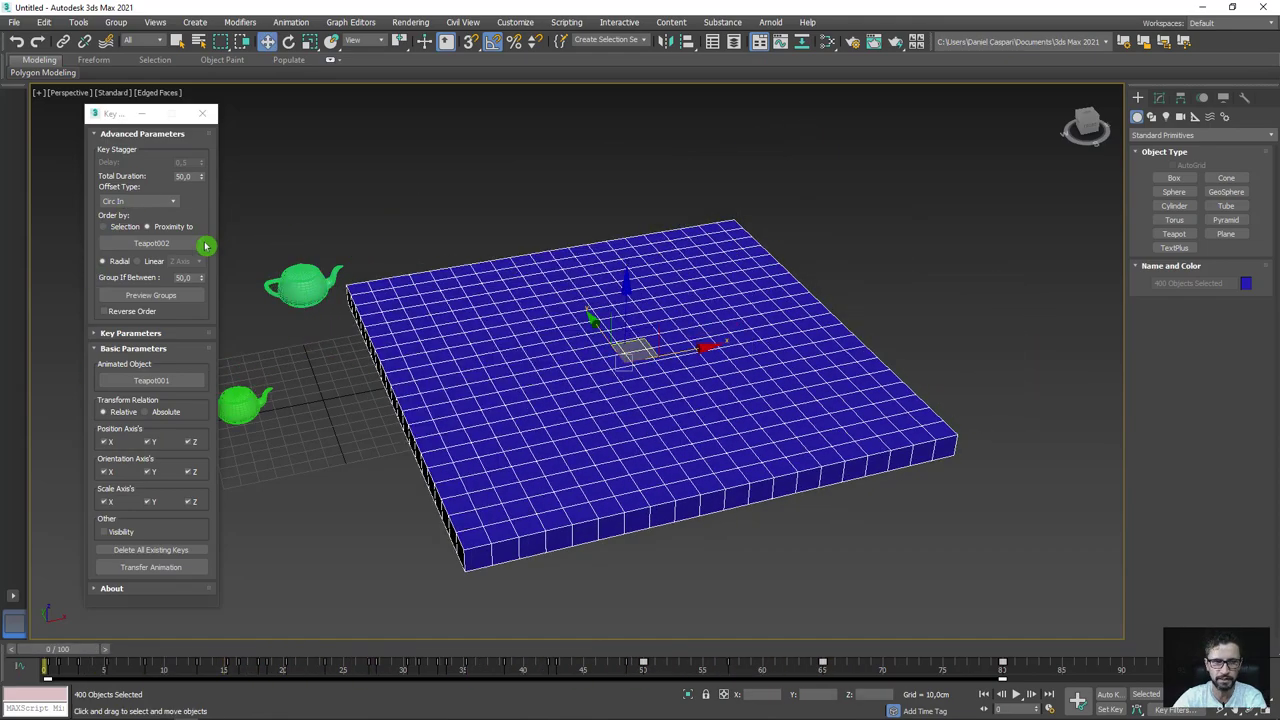
Turn on Preview Groups and set Group If Between to 5, giving 63 groups.
{"action": "left_click", "coordinate": [162, 295]}
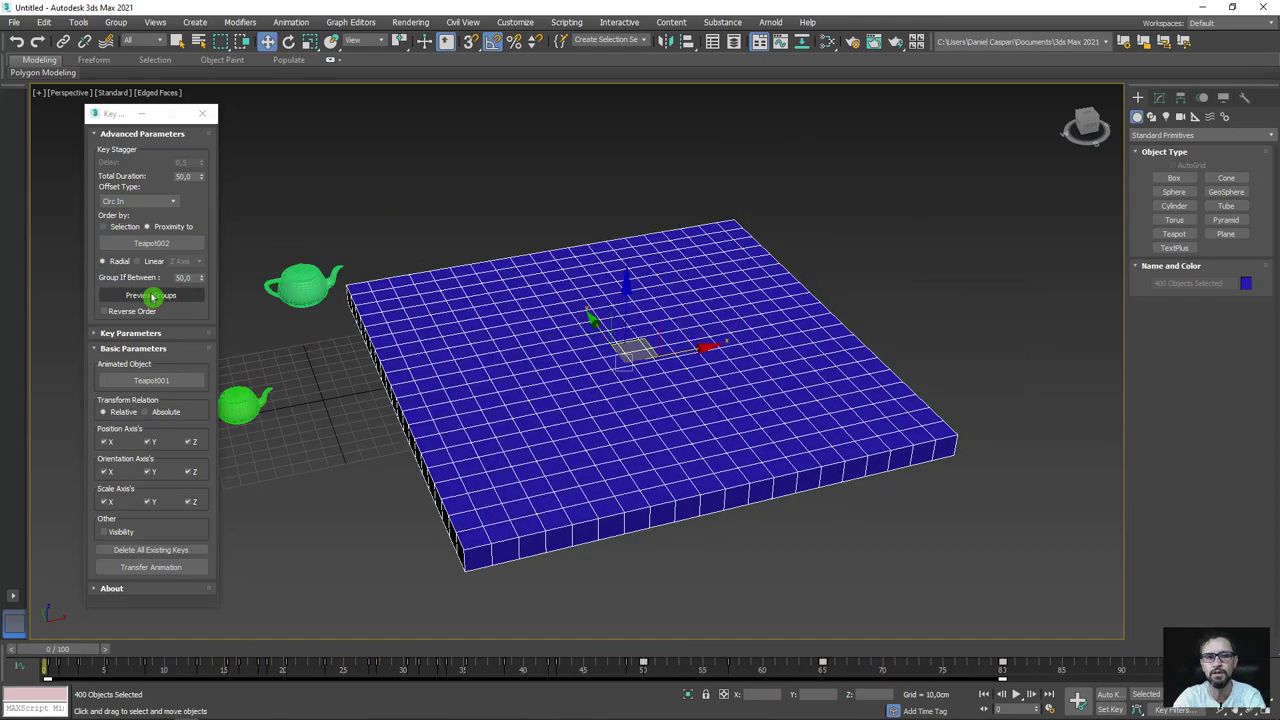
{"action": "left_click", "coordinate": [151, 296]}
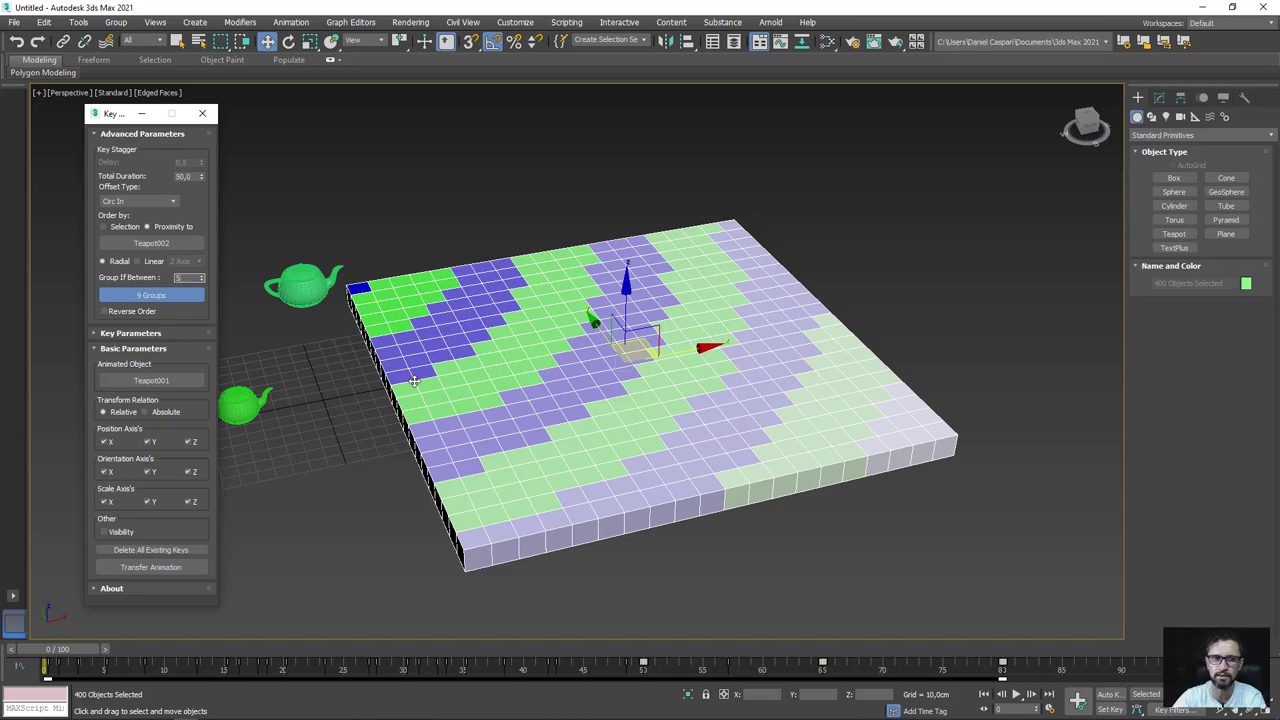
{"action": "key", "text": "Return"}
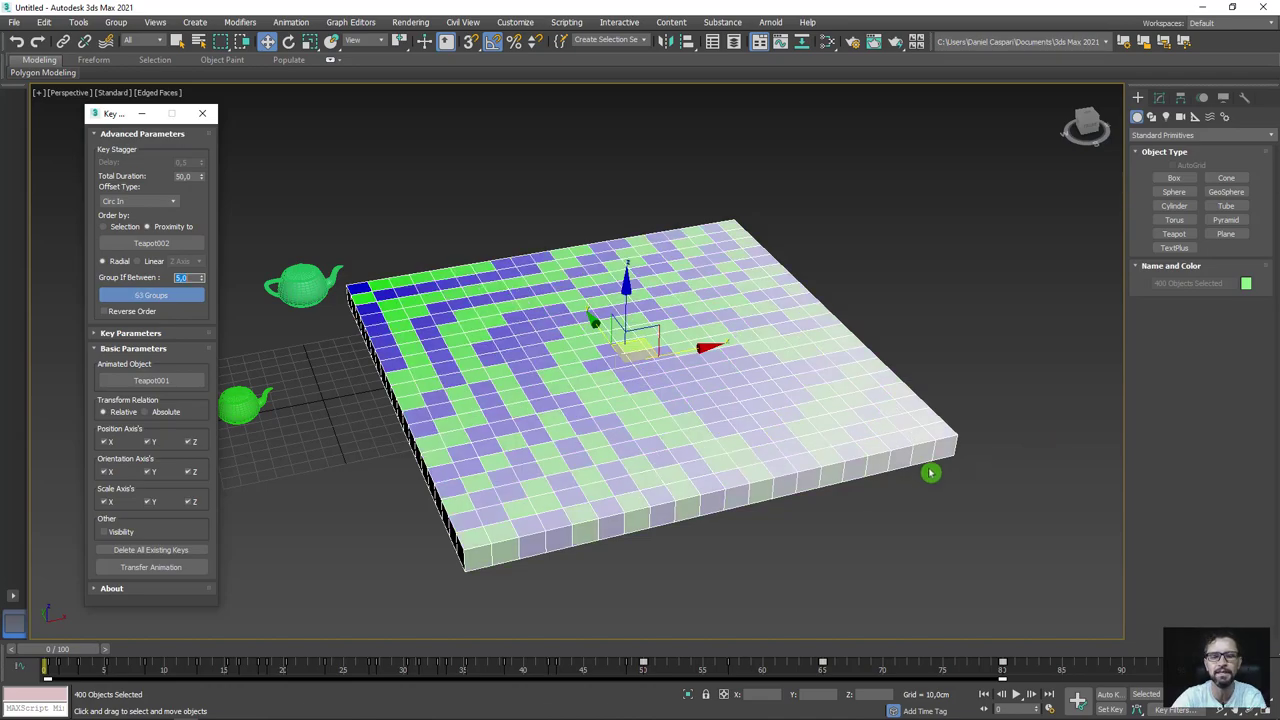
{"action": "left_click", "coordinate": [160, 296]}
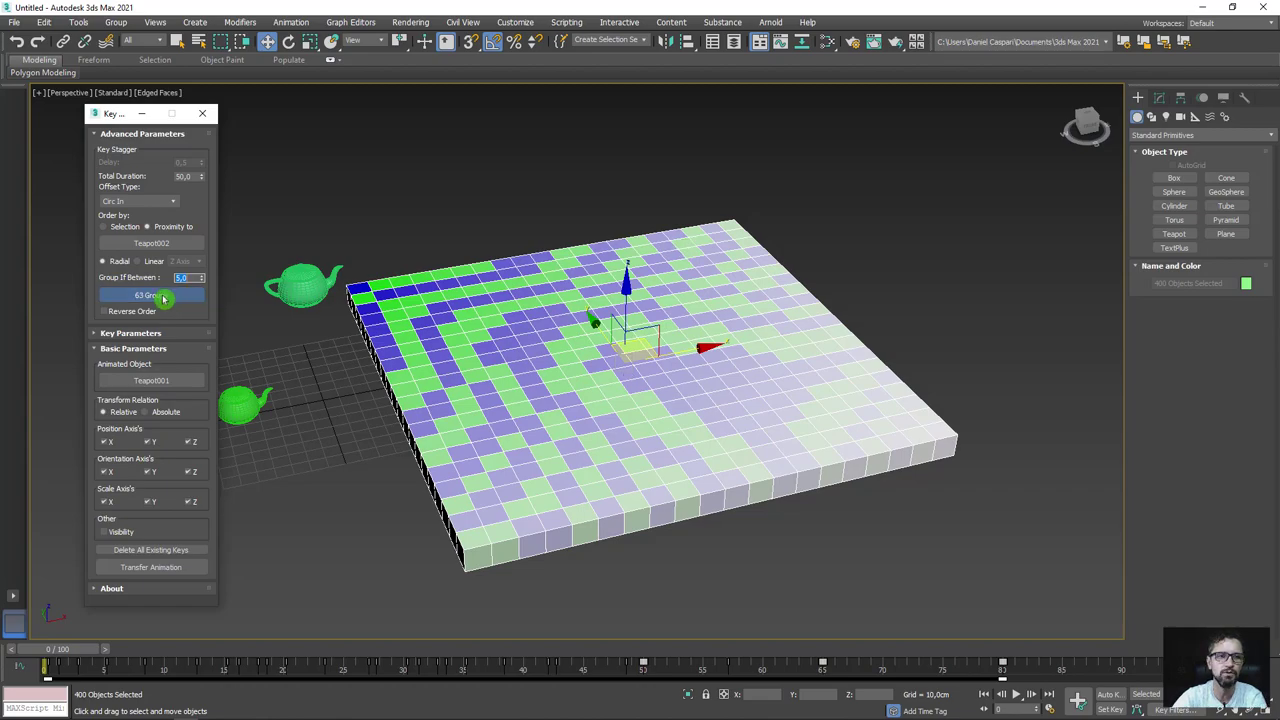
Transfer the animation again, check it around frame 25, rewind, then Delete All Existing Keys.
{"action": "left_click", "coordinate": [153, 568]}
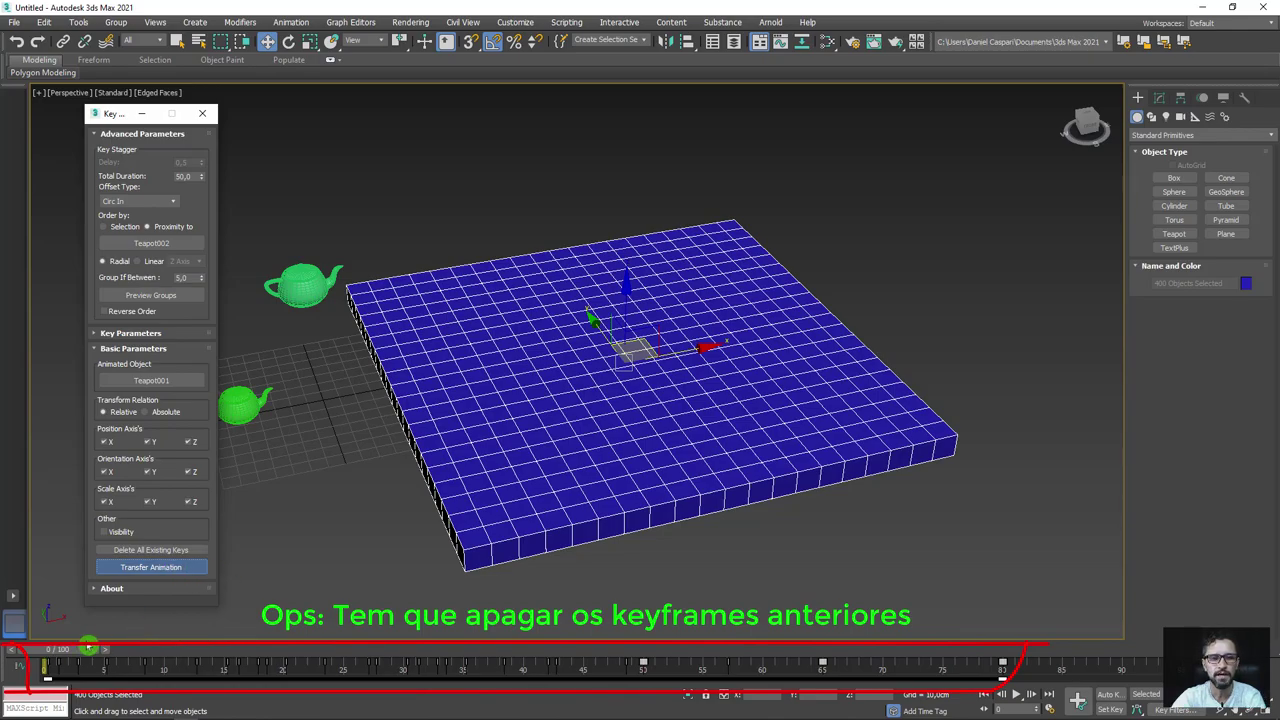
{"action": "mouse_move", "coordinate": [88, 648]}
{"action": "left_mouse_down"}
{"action": "mouse_move", "coordinate": [368, 640]}
{"action": "mouse_move", "coordinate": [548, 666]}
{"action": "mouse_move", "coordinate": [1043, 666]}
{"action": "mouse_move", "coordinate": [44, 662]}
{"action": "left_mouse_up"}
{"action": "key", "text": "w"}
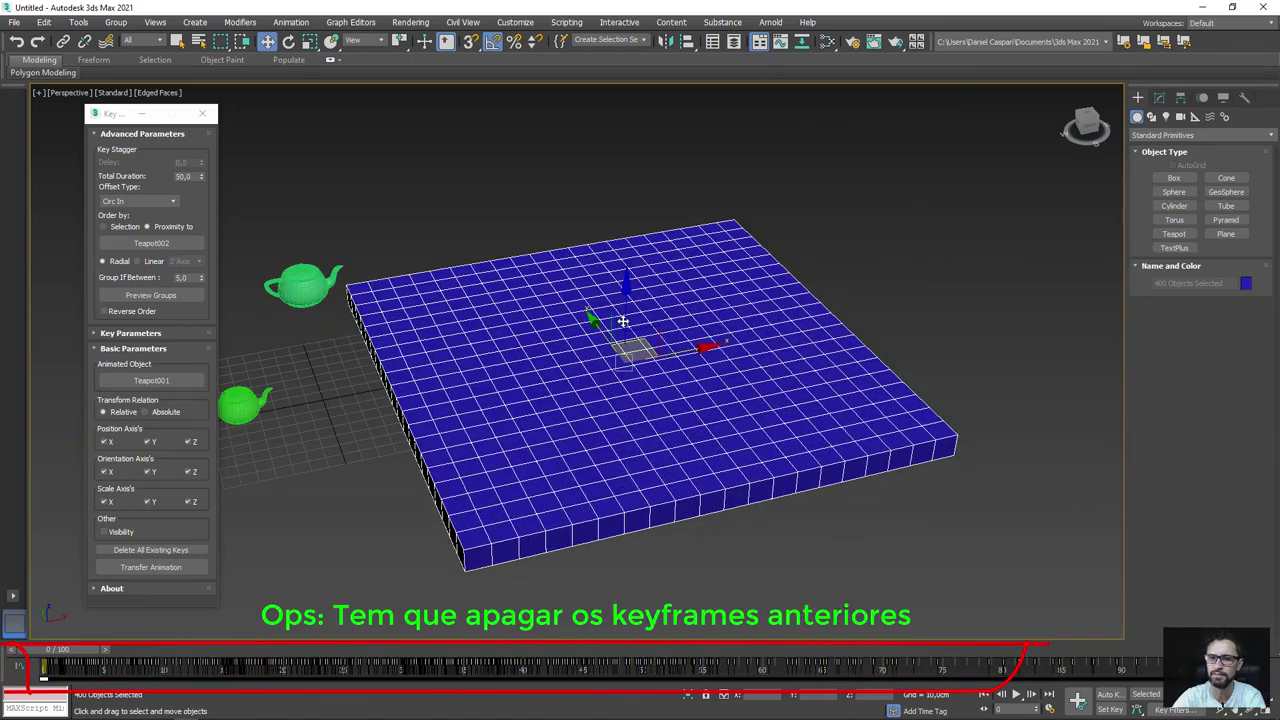
{"action": "left_click", "coordinate": [155, 550]}
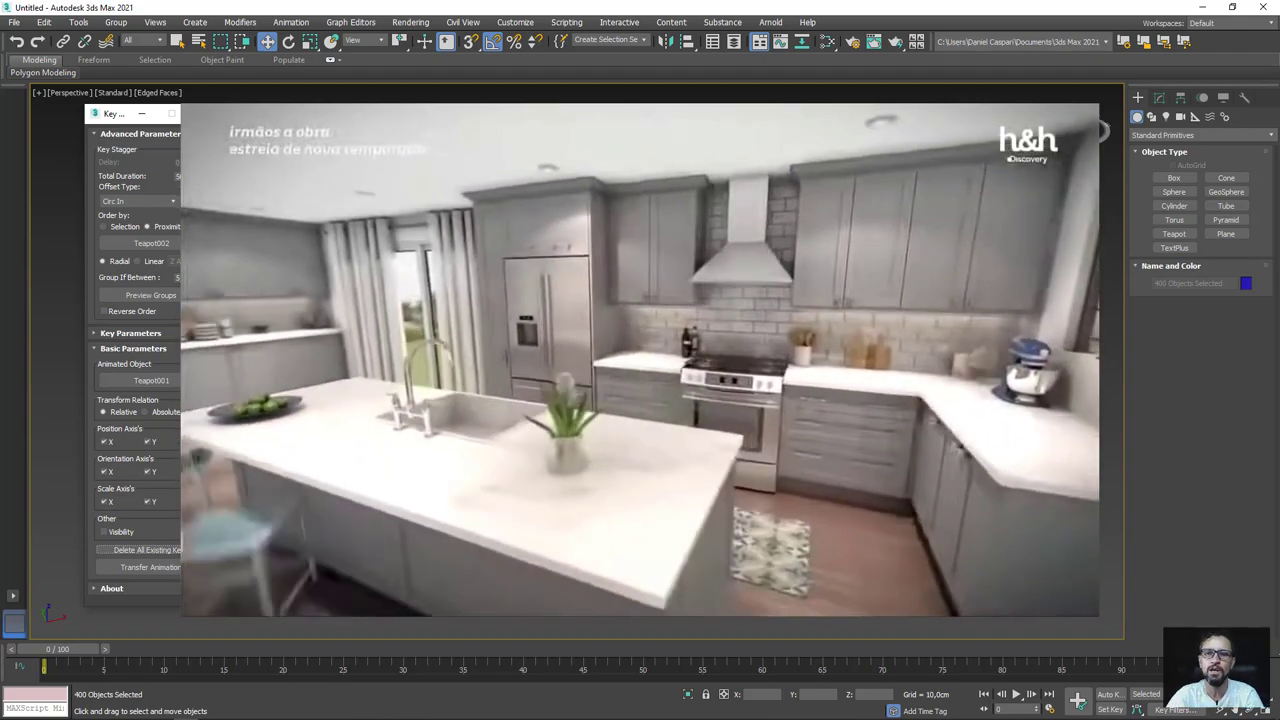
Select the box grid and Teapot002 and delete them, keeping only the green teapot.
{"action": "left_click", "coordinate": [349, 630]}
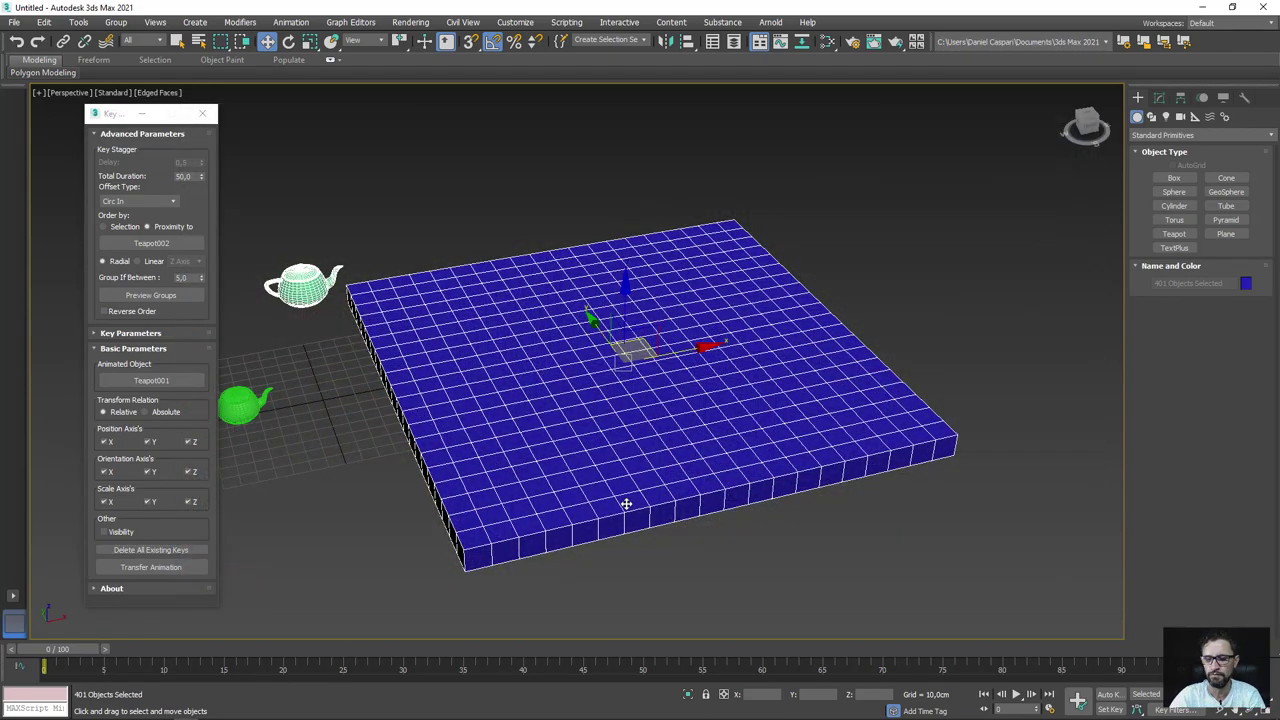
{"action": "key", "text": "Delete"}
{"action": "left_click", "coordinate": [323, 421]}
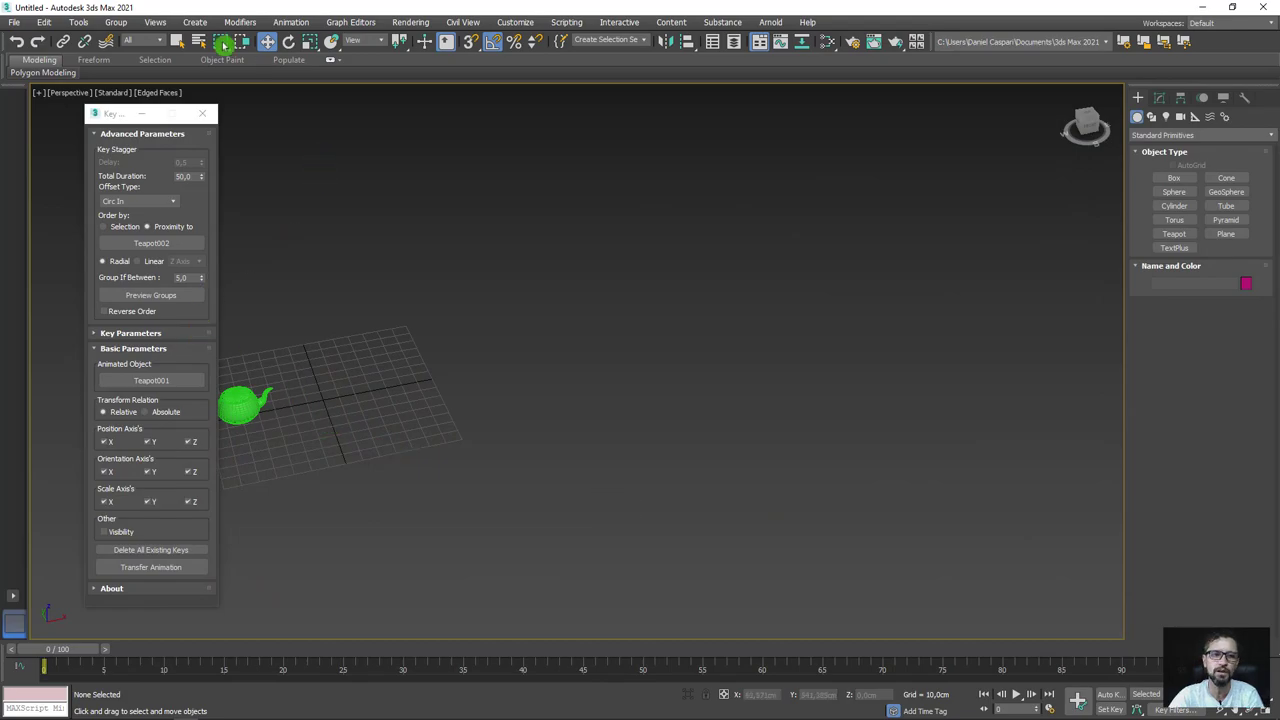
{"action": "left_click", "coordinate": [196, 388]}
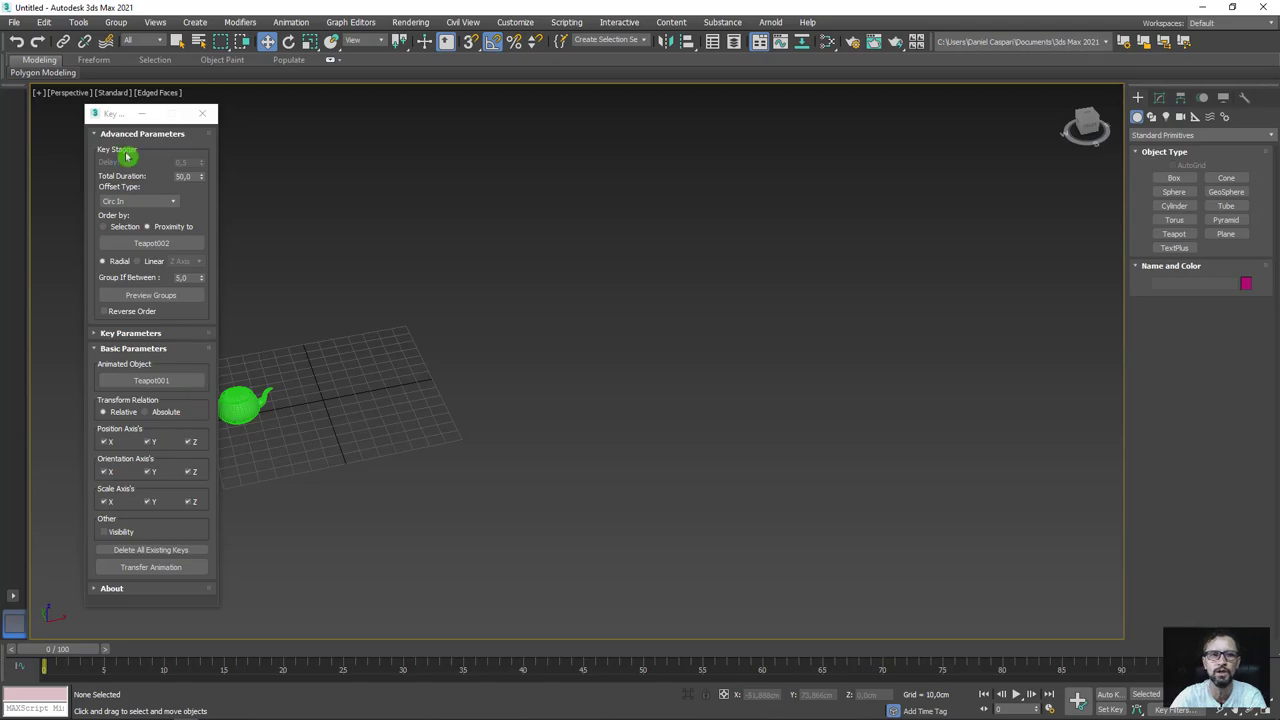
Draw a large room box with independent length, width and height, replacing a first cube attempt.
{"action": "left_click", "coordinate": [1178, 178]}
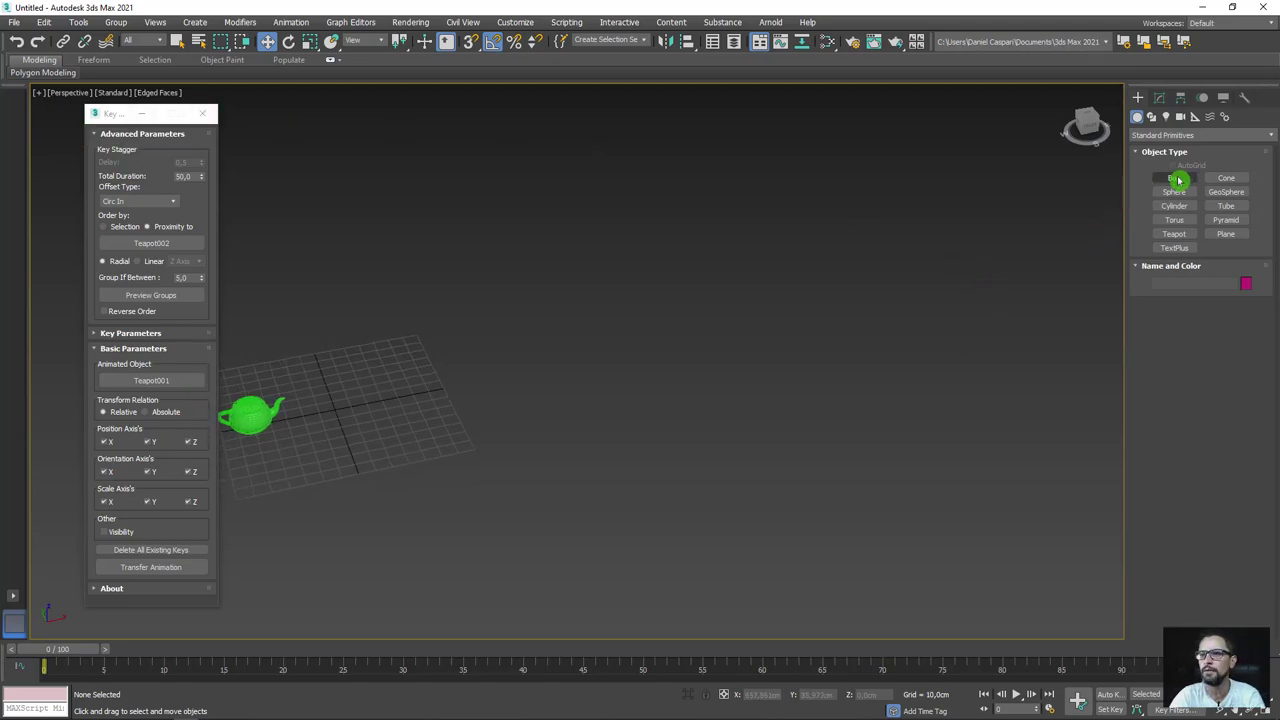
{"action": "left_click_drag", "start_coordinate": [380, 262], "coordinate": [483, 326]}
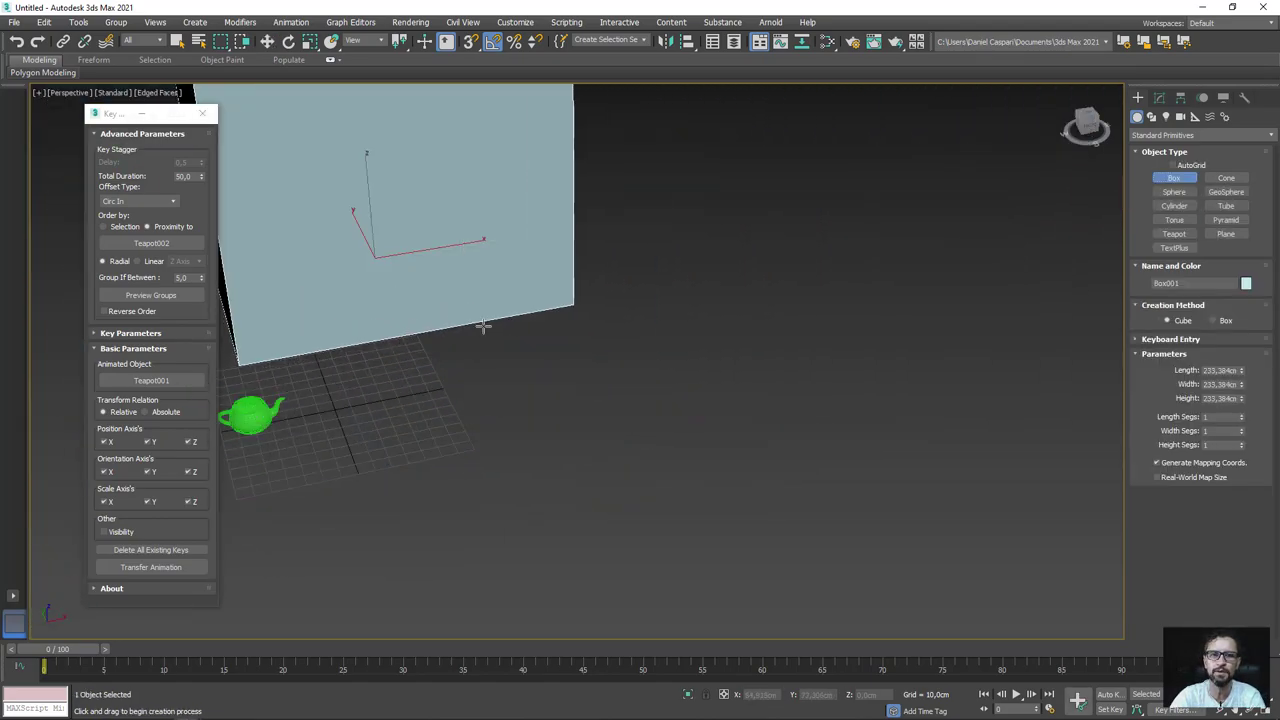
{"action": "key", "text": "w"}
{"action": "key", "text": "Delete"}
{"action": "left_click", "coordinate": [1159, 97]}
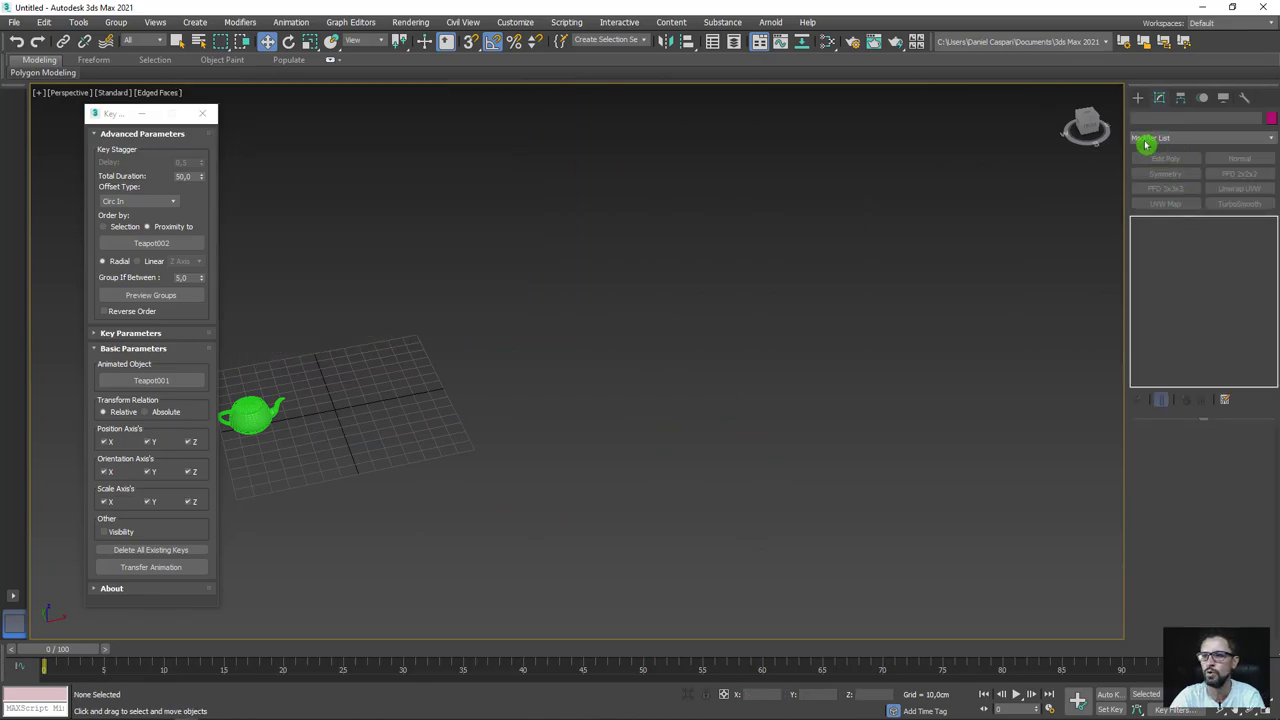
{"action": "left_click", "coordinate": [1137, 97]}
{"action": "left_click", "coordinate": [1174, 178]}
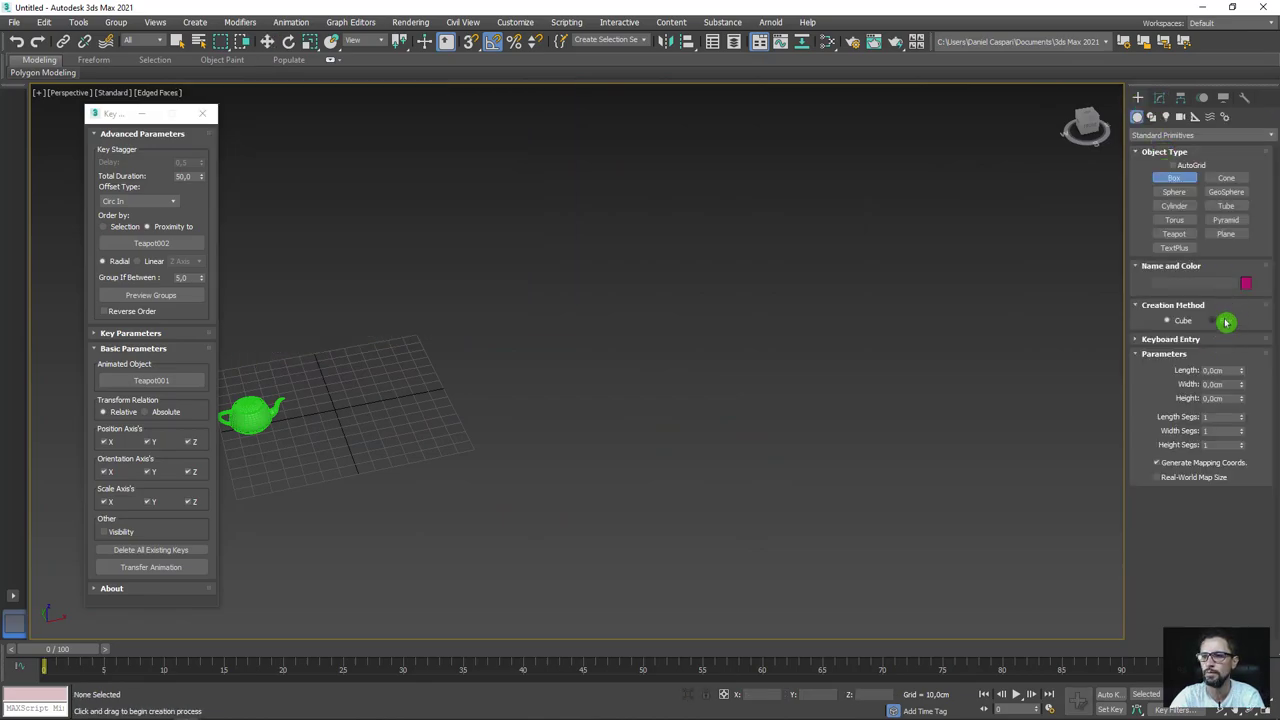
{"action": "left_click", "coordinate": [1224, 321]}
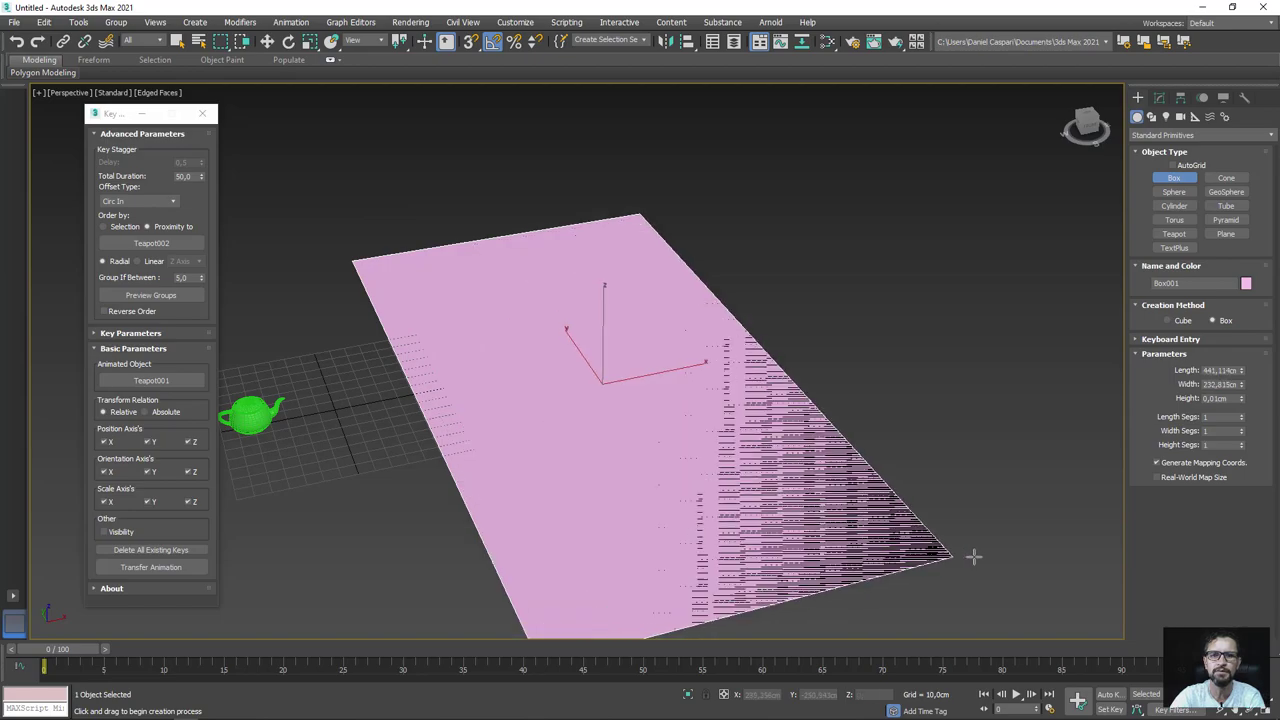
{"action": "left_click_drag", "start_coordinate": [378, 264], "coordinate": [975, 560]}
Convert the box to an editable poly, trying face deletion and then undoing it.
{"action": "scroll", "coordinate": [890, 307], "scroll_direction": "down", "scroll_amount": 3}
{"action": "key", "text": "w"}
{"action": "scroll", "coordinate": [873, 323], "scroll_direction": "down", "scroll_amount": 2}
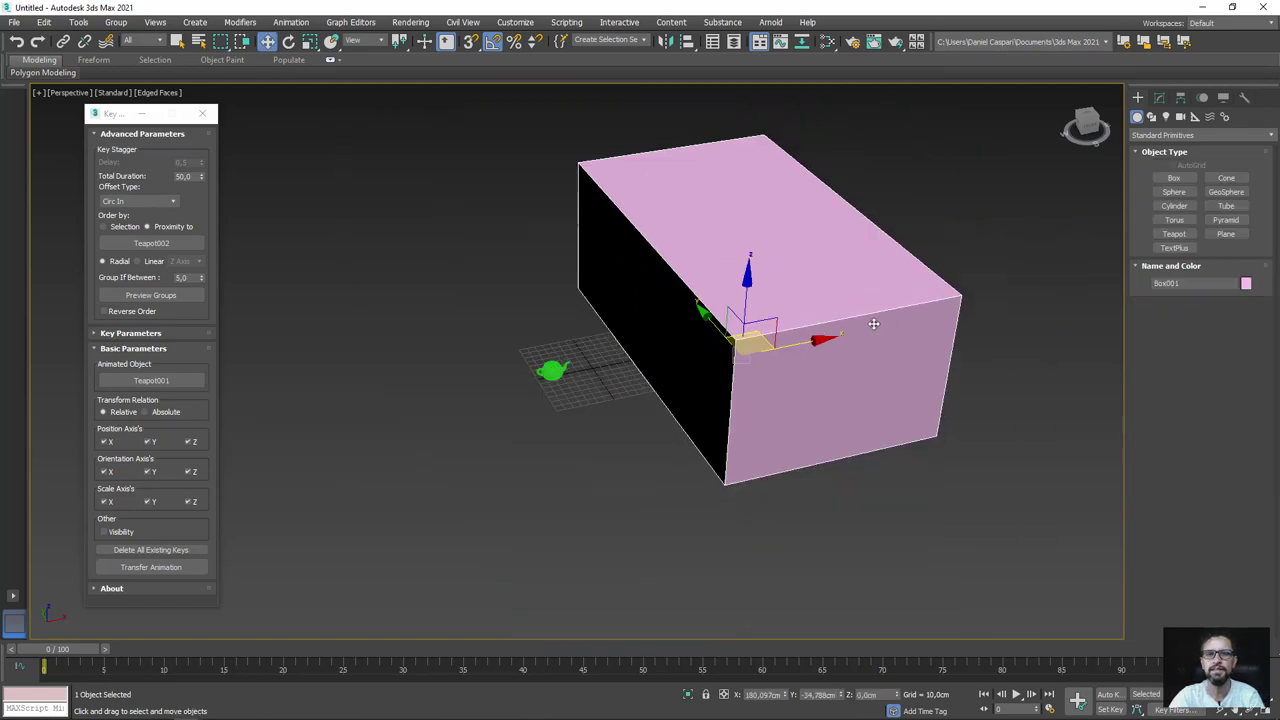
{"action": "key", "text": "alt+c"}
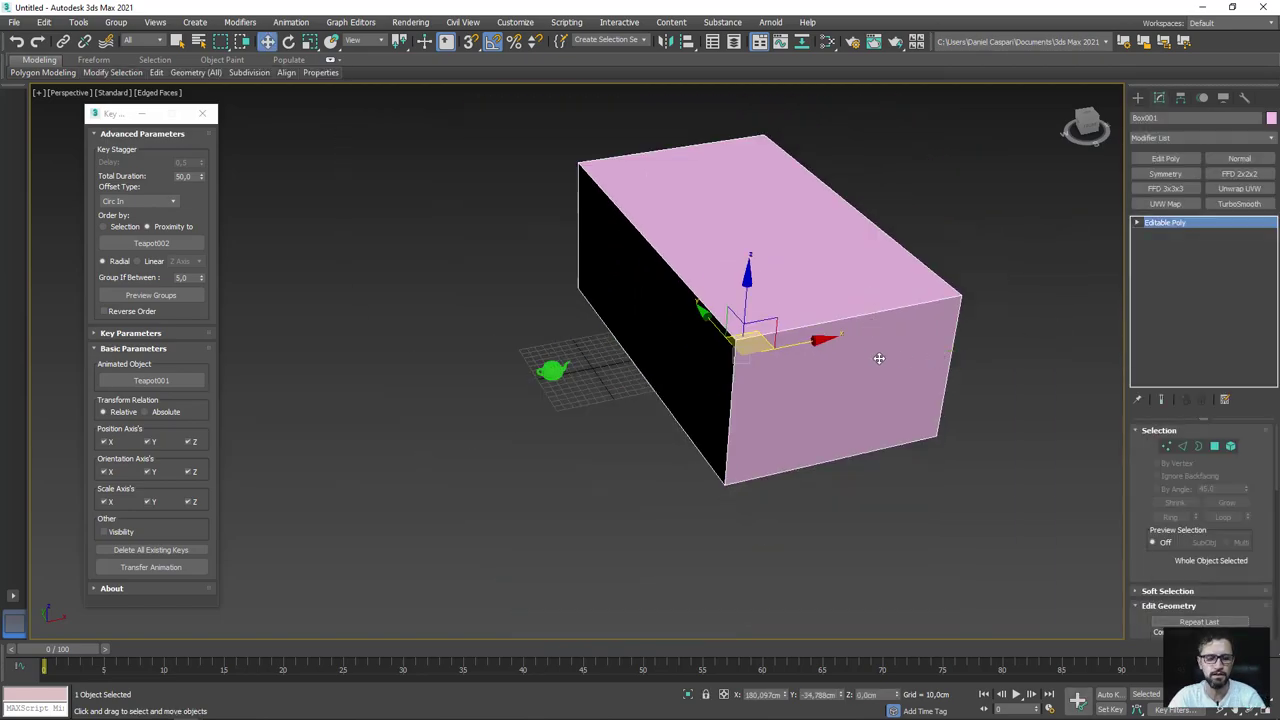
{"action": "key", "text": "2"}
{"action": "left_click", "coordinate": [838, 370]}
{"action": "key", "text": "4"}
{"action": "left_click", "coordinate": [838, 370]}
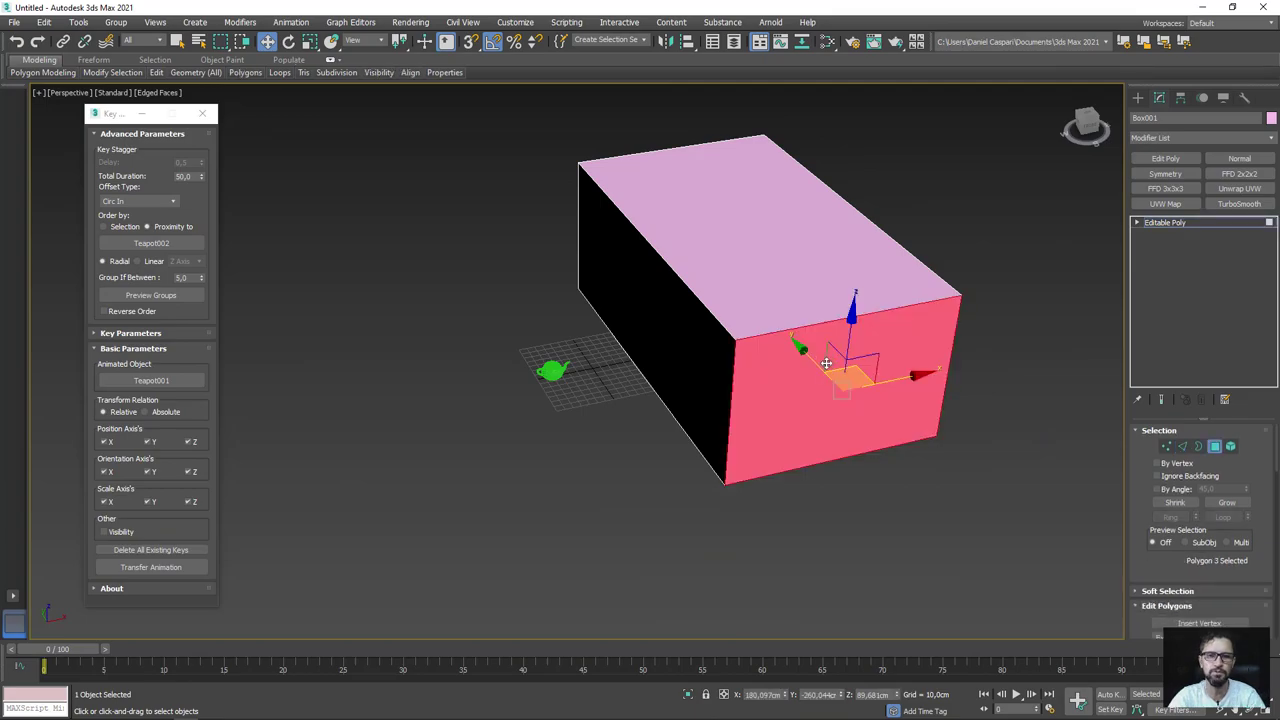
{"action": "key", "text": "Delete"}
{"action": "left_click", "coordinate": [754, 294]}
{"action": "key", "text": "Delete"}
{"action": "left_click", "coordinate": [984, 495]}
{"action": "key", "text": "ctrl+z"}
{"action": "key", "text": "ctrl+z"}
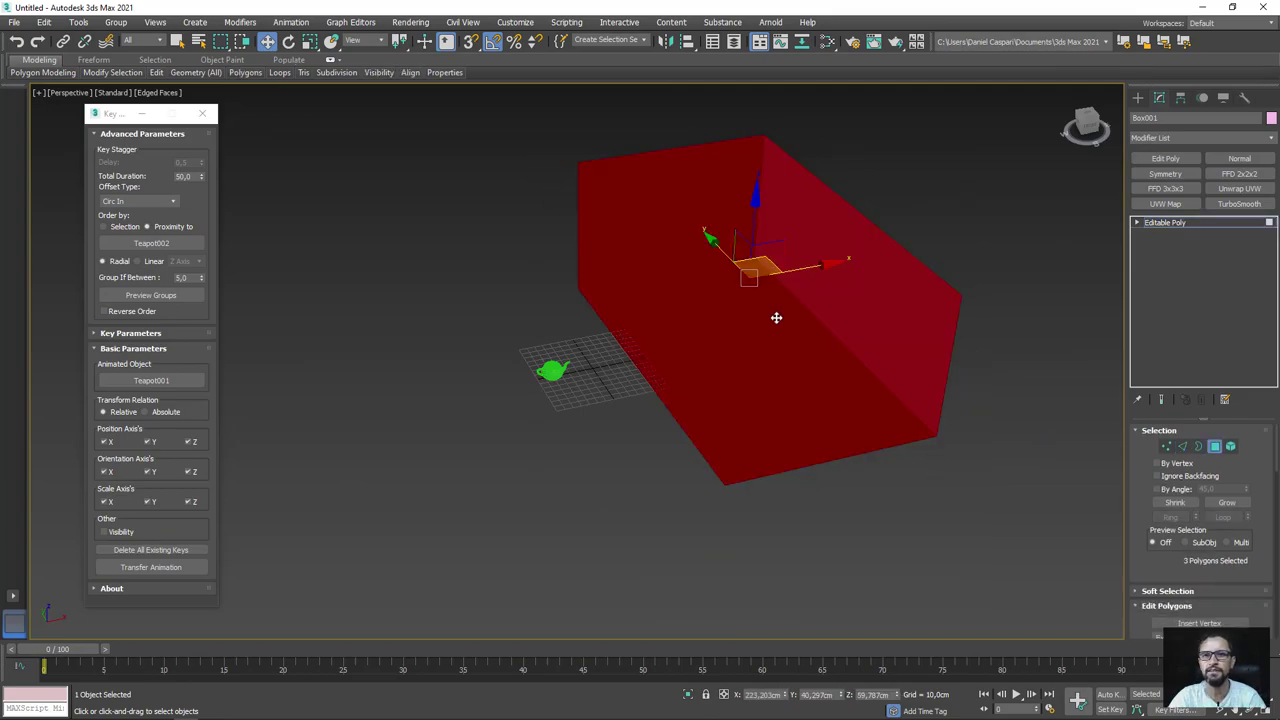
Flip the box's normals so the walls face inward.
{"action": "middle_click_drag", "start_coordinate": [774, 317], "coordinate": [1097, 485], "text": "alt"}
{"action": "left_click_drag", "start_coordinate": [1156, 568], "coordinate": [1160, 448]}
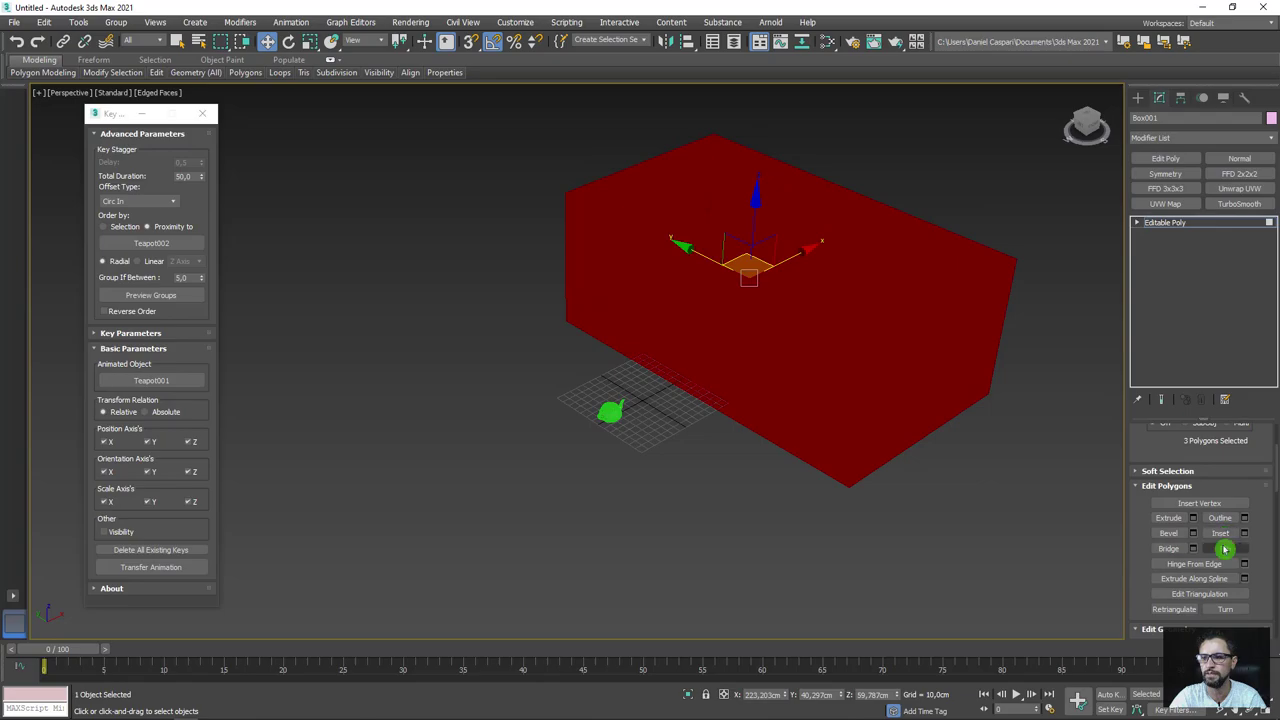
{"action": "left_click", "coordinate": [1224, 545]}
{"action": "scroll", "coordinate": [706, 360], "scroll_direction": "up", "scroll_amount": 3}
{"action": "middle_click_drag", "start_coordinate": [706, 360], "coordinate": [737, 366], "text": "alt"}
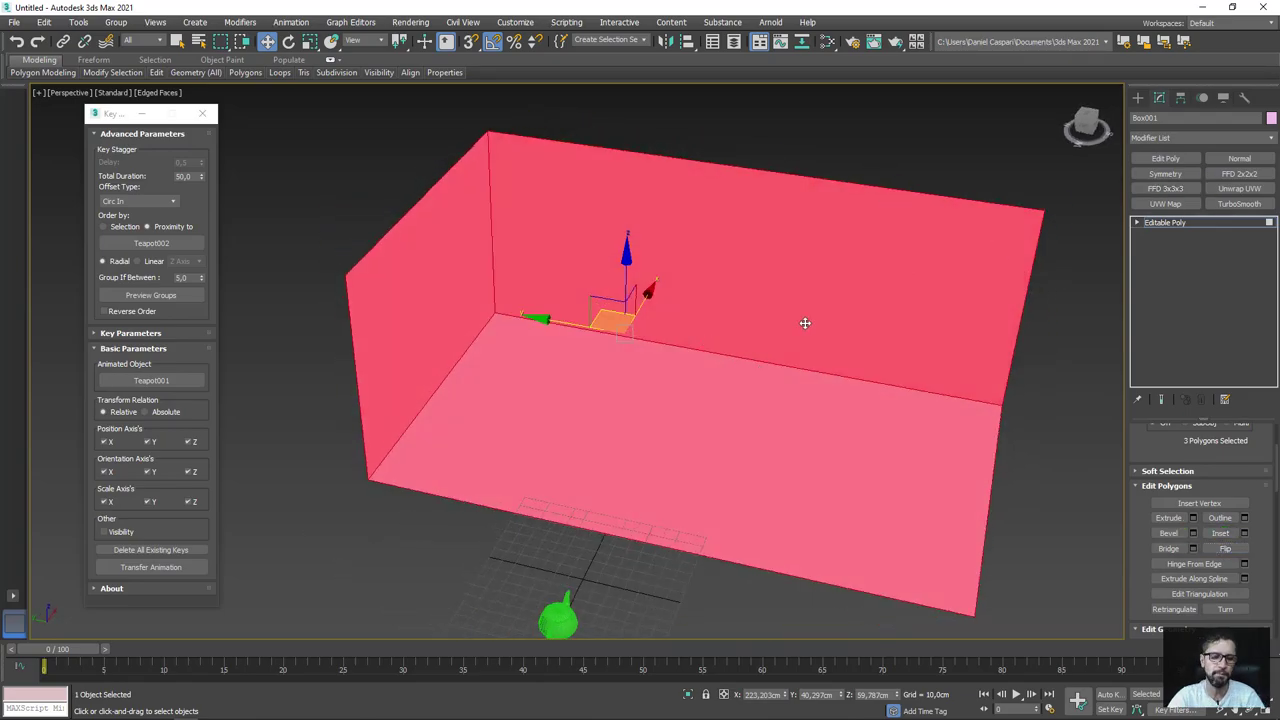
Add SwiftLoop edge loops: two vertical and two horizontal on the back wall, one on the left wall.
{"action": "key", "text": "2"}
{"action": "key", "text": "alt+shift+w"}
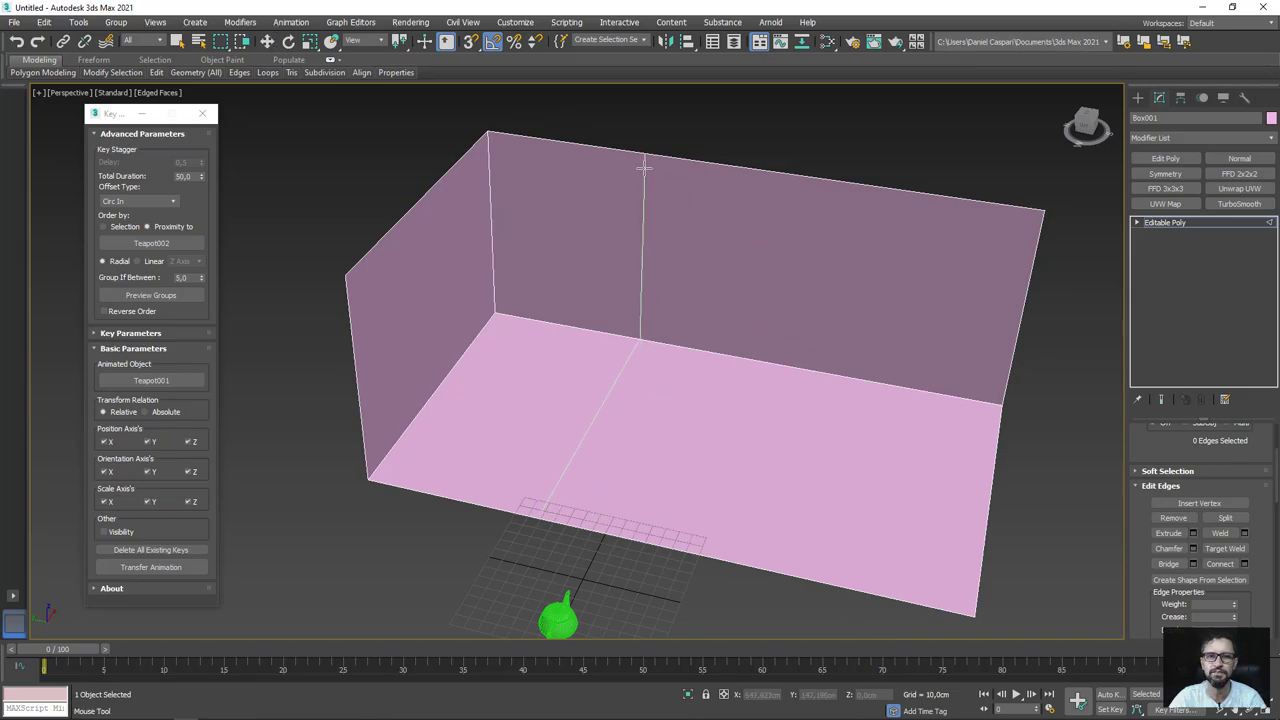
{"action": "left_click", "coordinate": [645, 168]}
{"action": "left_click", "coordinate": [748, 170]}
{"action": "left_click", "coordinate": [745, 221]}
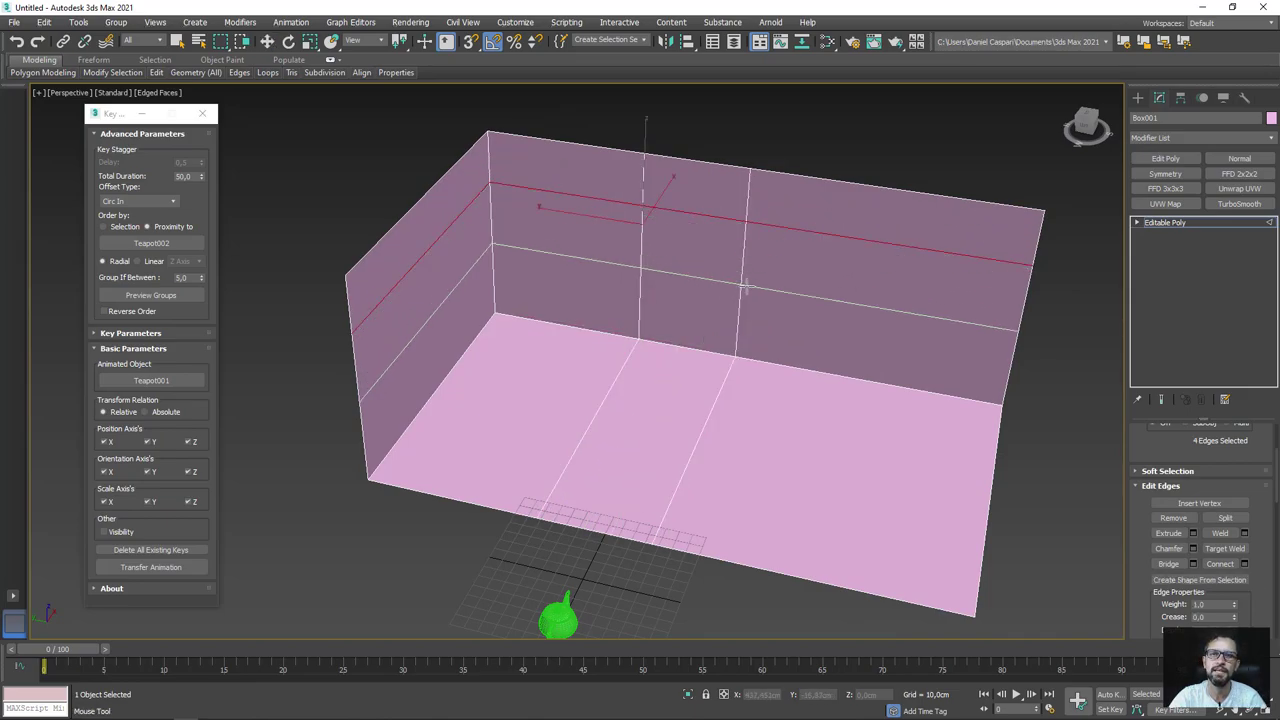
{"action": "left_click", "coordinate": [745, 285]}
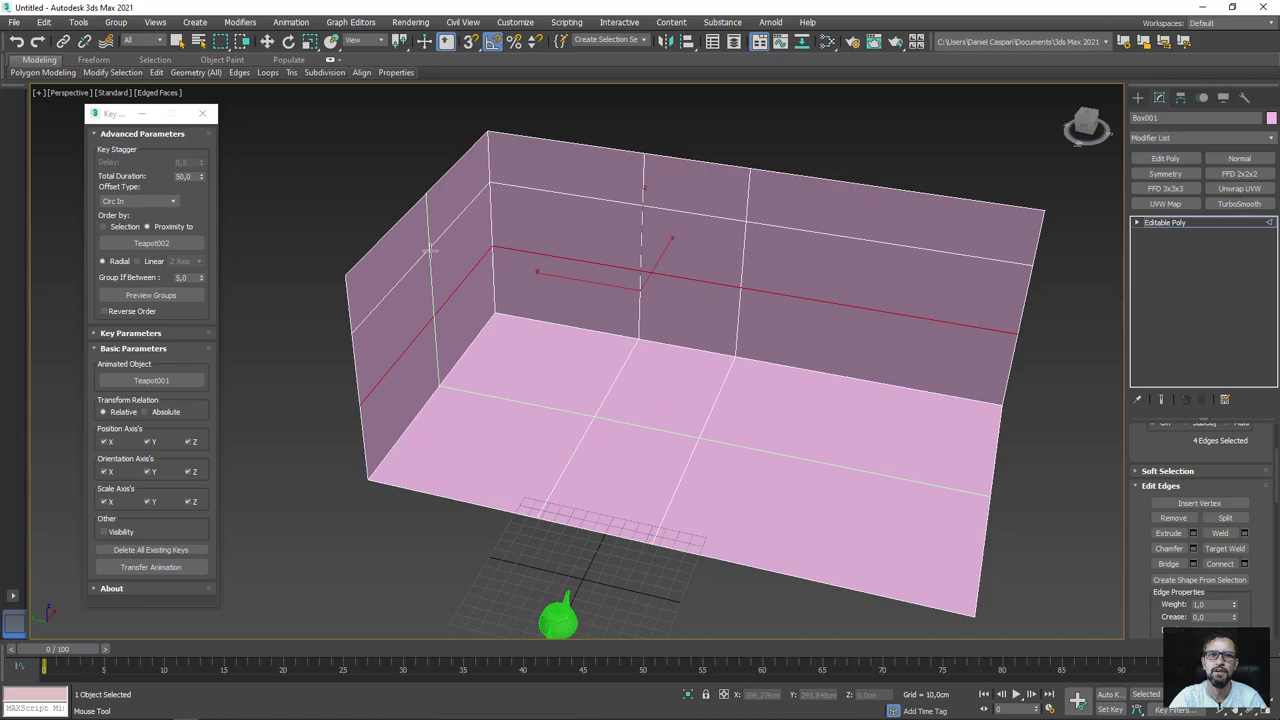
{"action": "left_click", "coordinate": [430, 248]}
{"action": "key", "text": "w"}
{"action": "middle_click_drag", "start_coordinate": [432, 250], "coordinate": [459, 263], "text": "alt"}
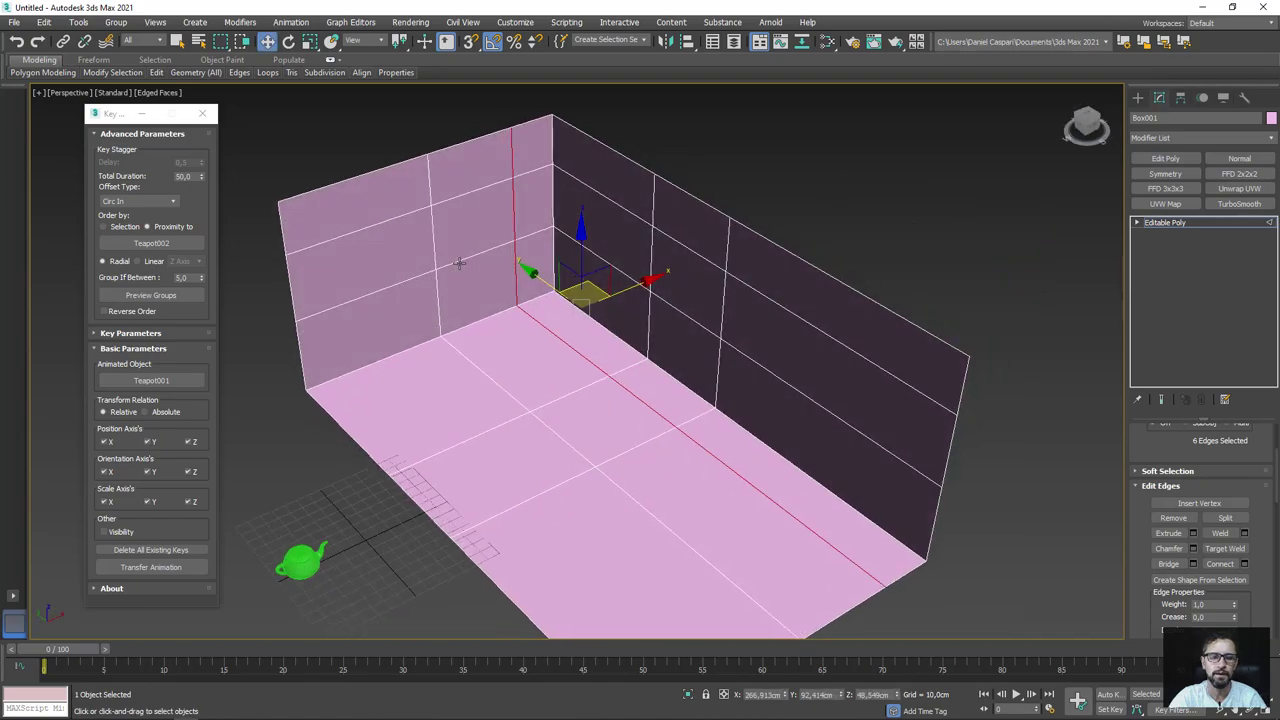
Delete a left-wall panel for a doorway and a right-wall panel for a window.
{"action": "key", "text": "4"}
{"action": "left_click", "coordinate": [471, 277]}
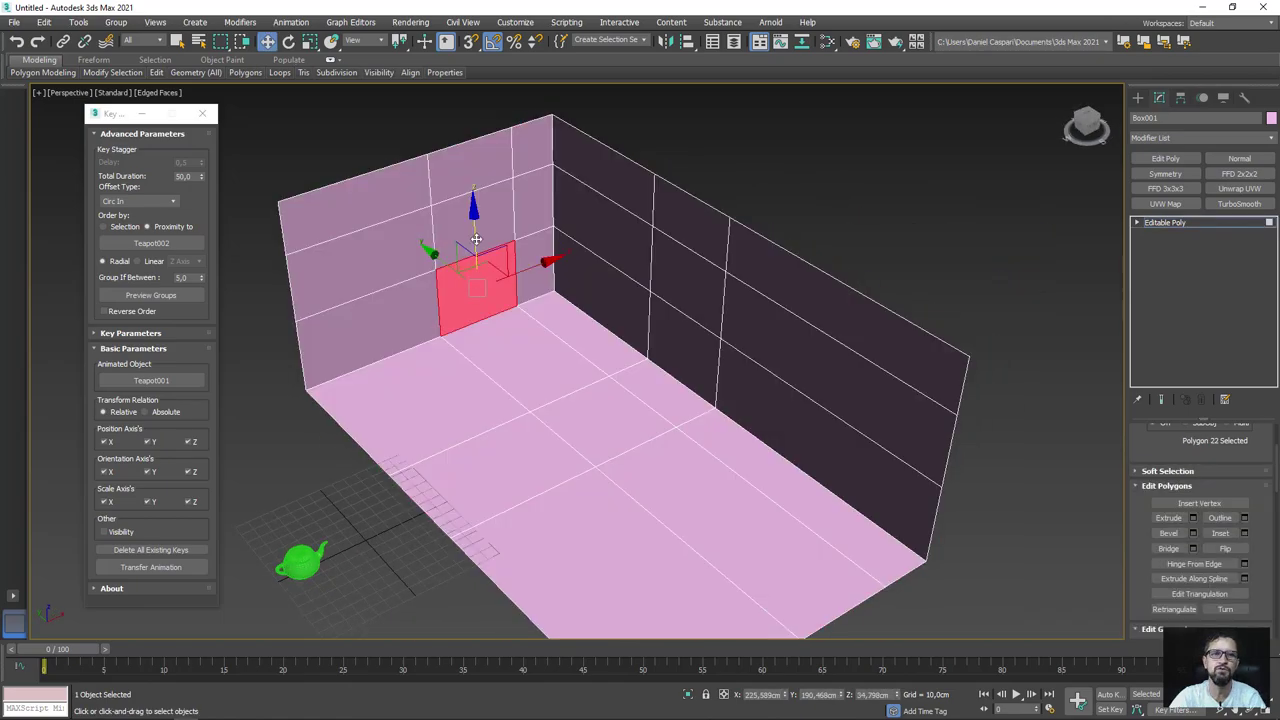
{"action": "key", "text": "Delete"}
{"action": "left_click", "coordinate": [701, 338]}
{"action": "key", "text": "Delete"}
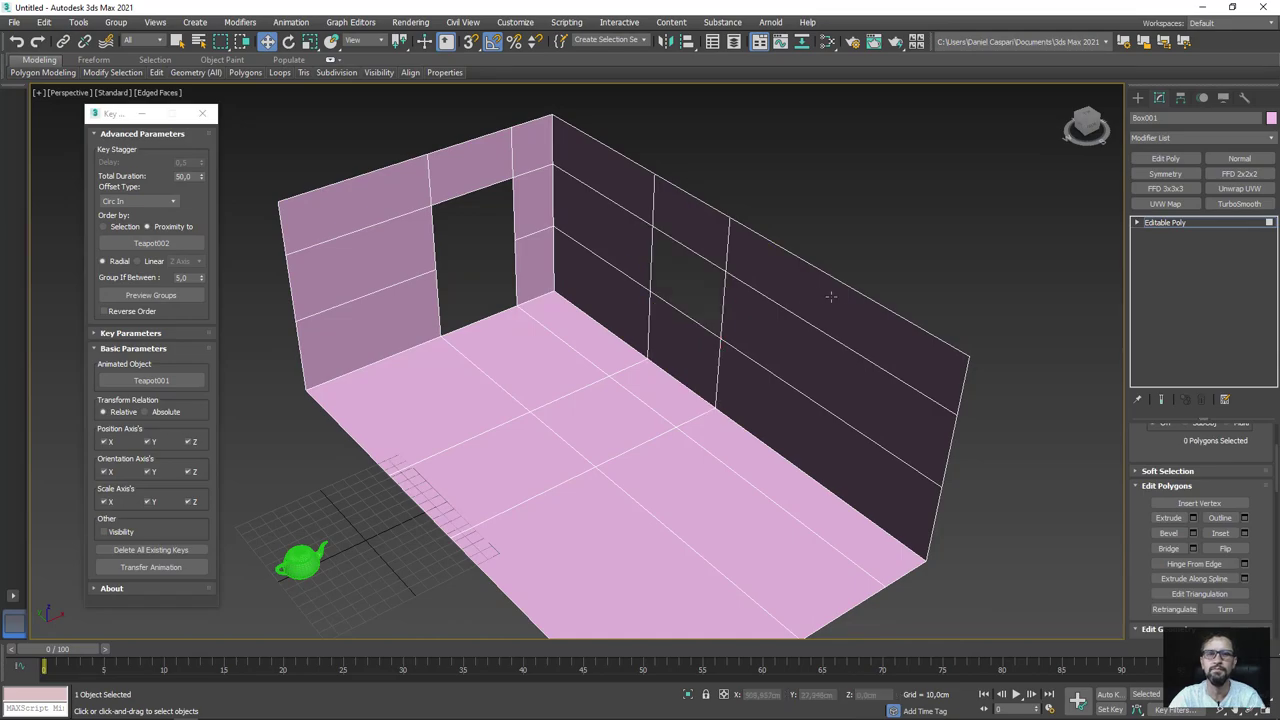
{"action": "middle_click_drag", "start_coordinate": [860, 297], "coordinate": [874, 286], "text": "alt"}
{"action": "left_click", "coordinate": [1167, 223]}
Select all the floor polygons of the room at Polygon level.
{"action": "key", "text": "z"}
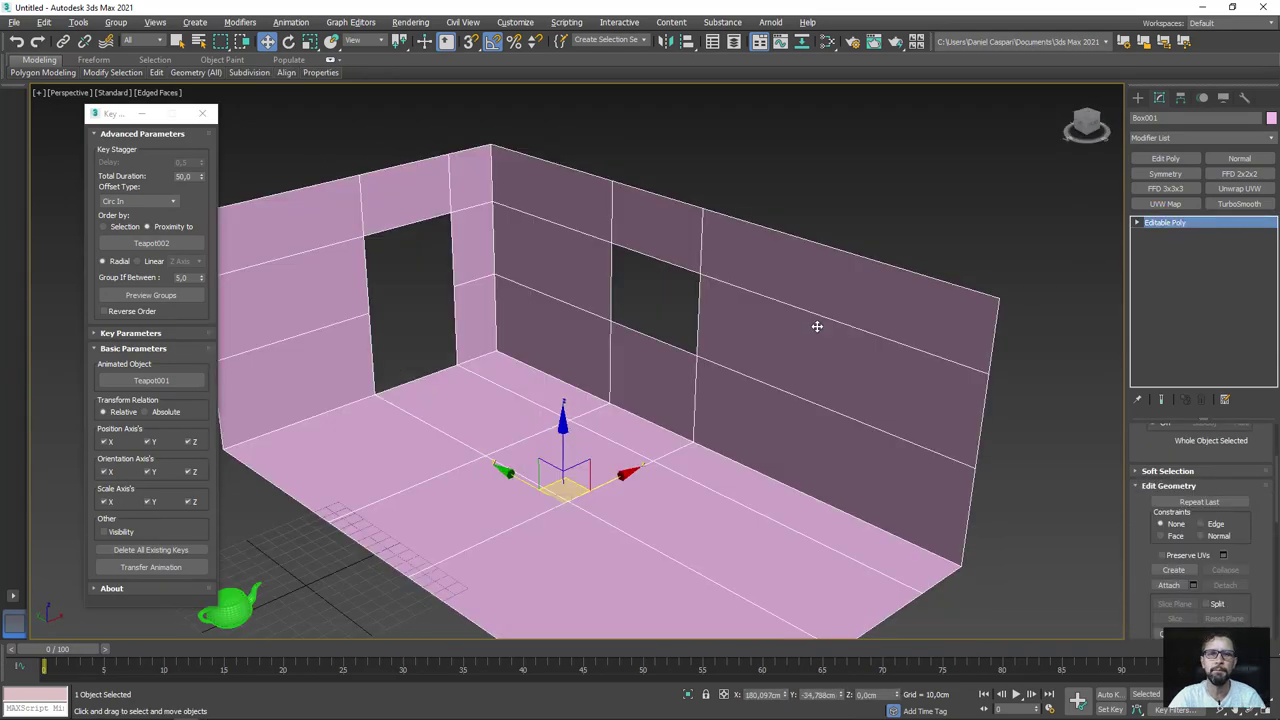
{"action": "key", "text": "F4"}
{"action": "scroll", "coordinate": [780, 370], "scroll_direction": "down", "scroll_amount": 2}
{"action": "middle_click_drag", "start_coordinate": [778, 387], "coordinate": [780, 391], "text": "alt"}
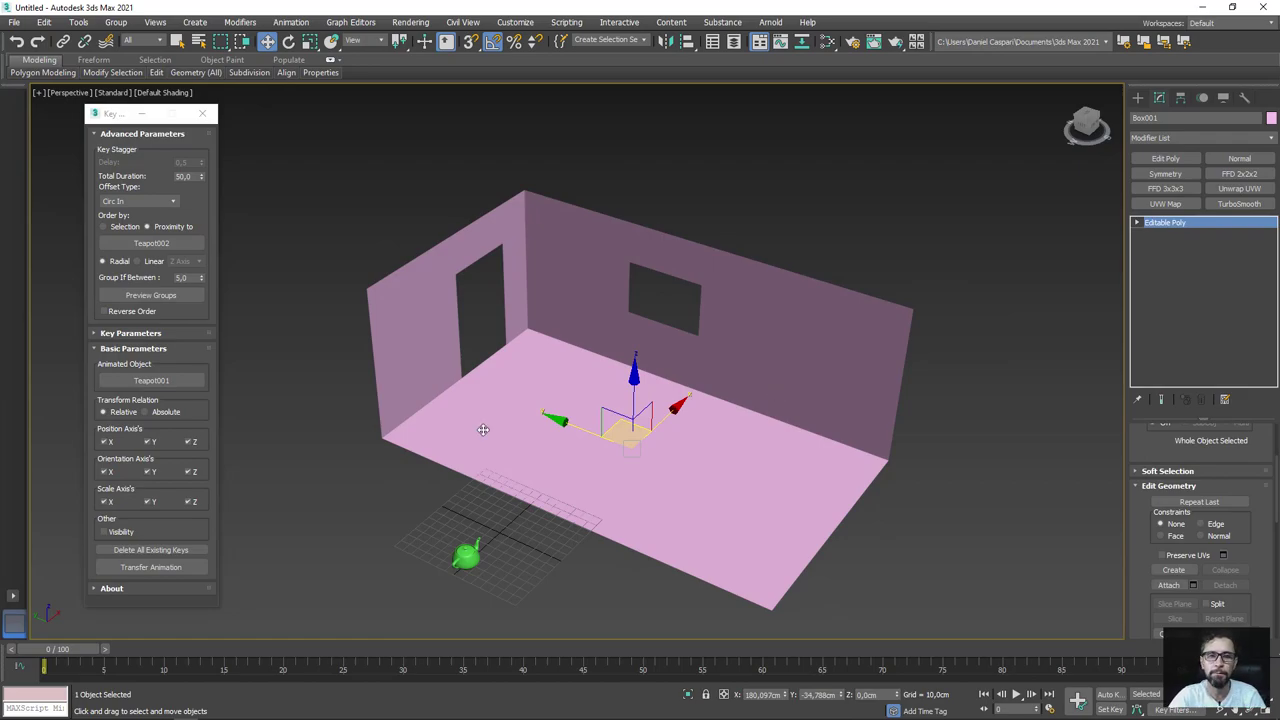
{"action": "left_click", "coordinate": [1137, 224]}
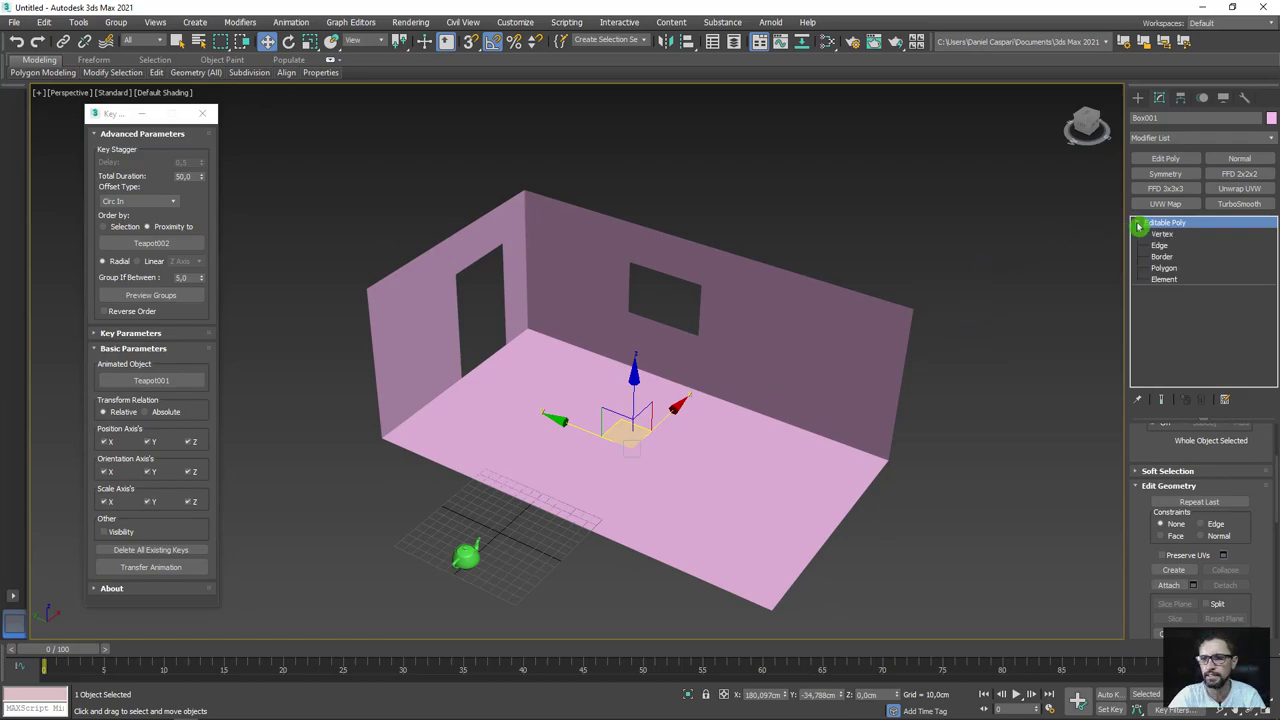
{"action": "left_click", "coordinate": [1172, 272]}
{"action": "middle_click_drag", "start_coordinate": [983, 404], "coordinate": [971, 603], "text": "alt"}
{"action": "left_click_drag", "start_coordinate": [965, 597], "coordinate": [448, 342]}
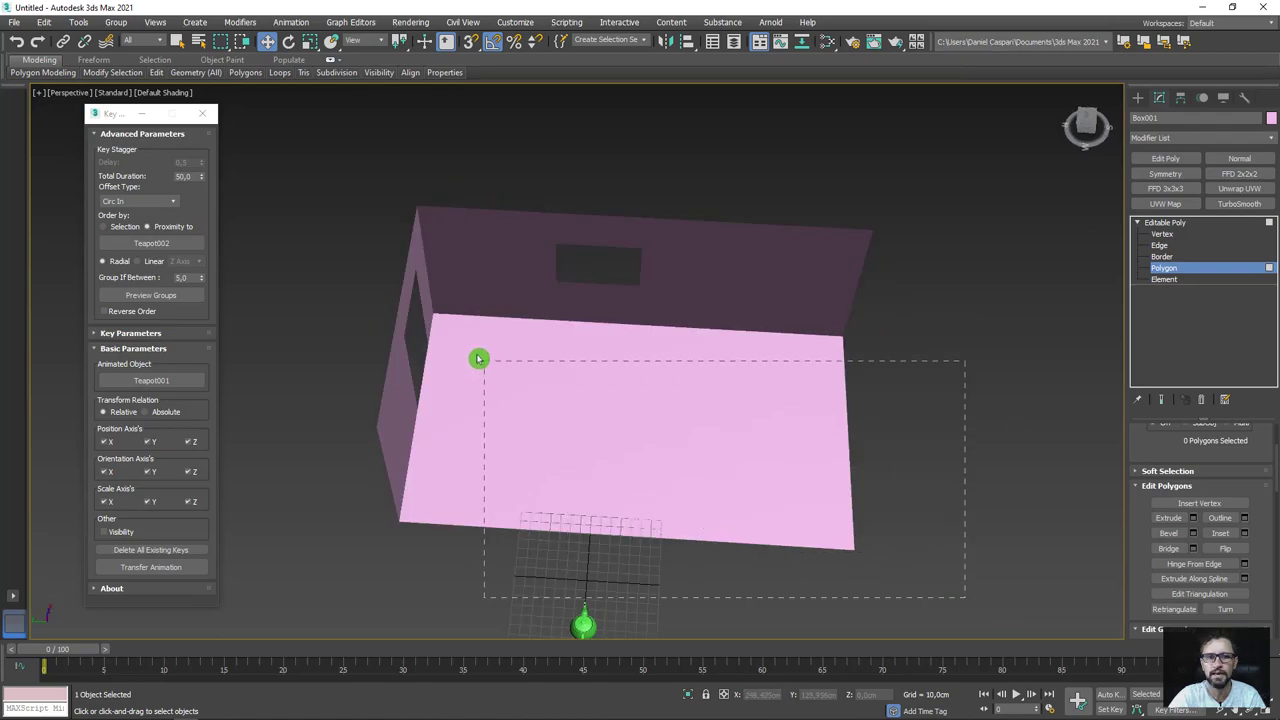
Shift-drag the floor polygons upward and clone them to a separate object, Object001.
{"action": "middle_click_drag", "start_coordinate": [477, 366], "coordinate": [632, 416], "text": "alt"}
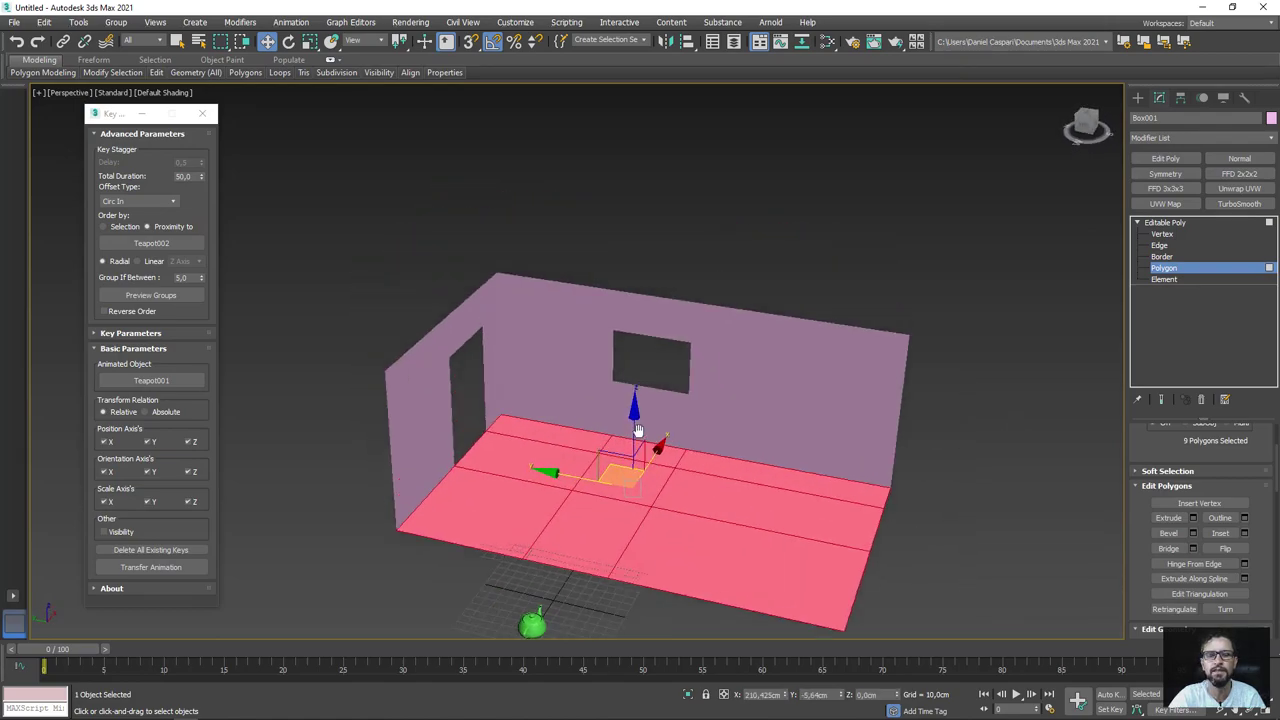
{"action": "left_click_drag", "start_coordinate": [632, 416], "coordinate": [637, 152], "text": "shift"}
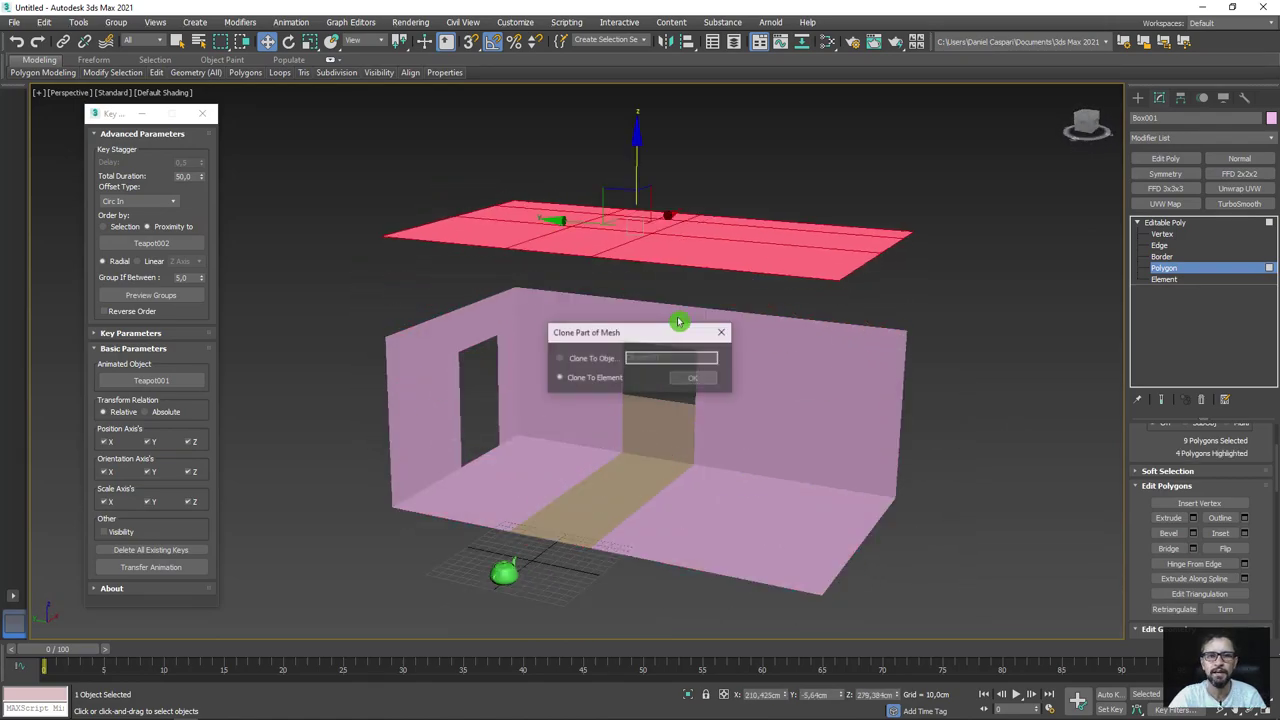
{"action": "left_click", "coordinate": [587, 363]}
{"action": "left_click", "coordinate": [695, 377]}
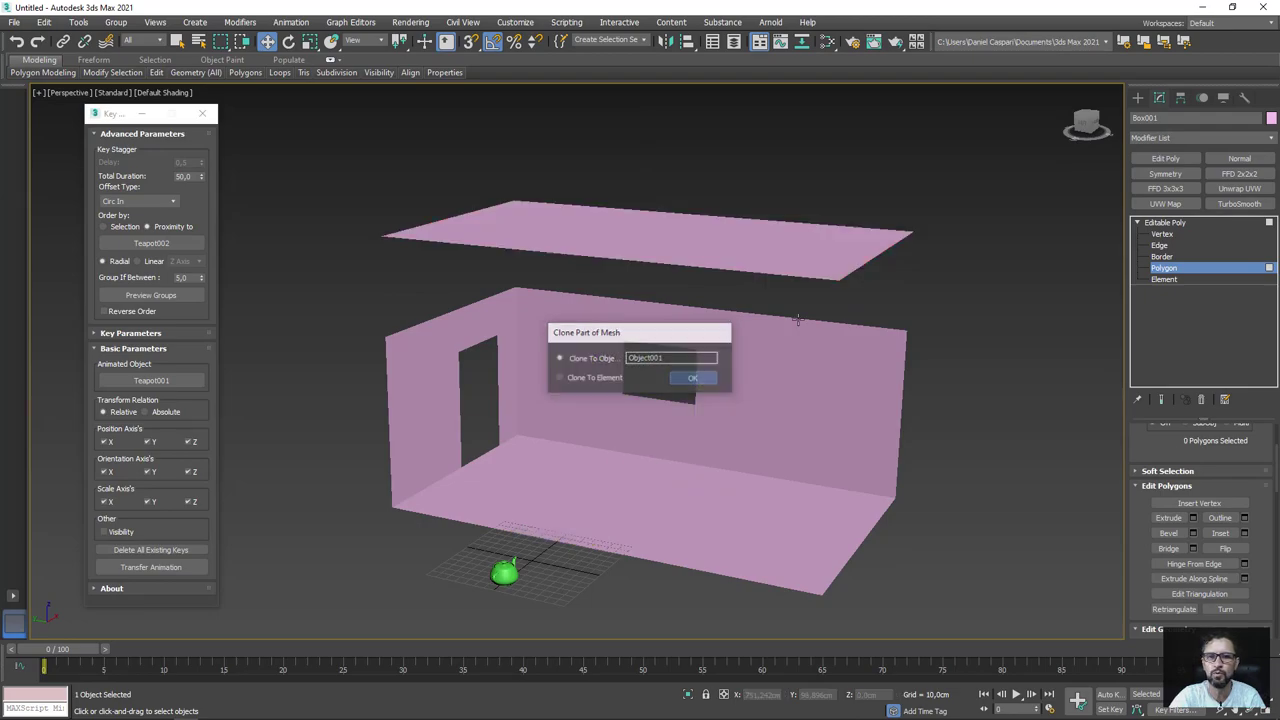
{"action": "left_click", "coordinate": [1156, 226]}
Select the copied plane and change its object colour to dark blue.
{"action": "left_click", "coordinate": [790, 258]}
{"action": "key", "text": "F3"}
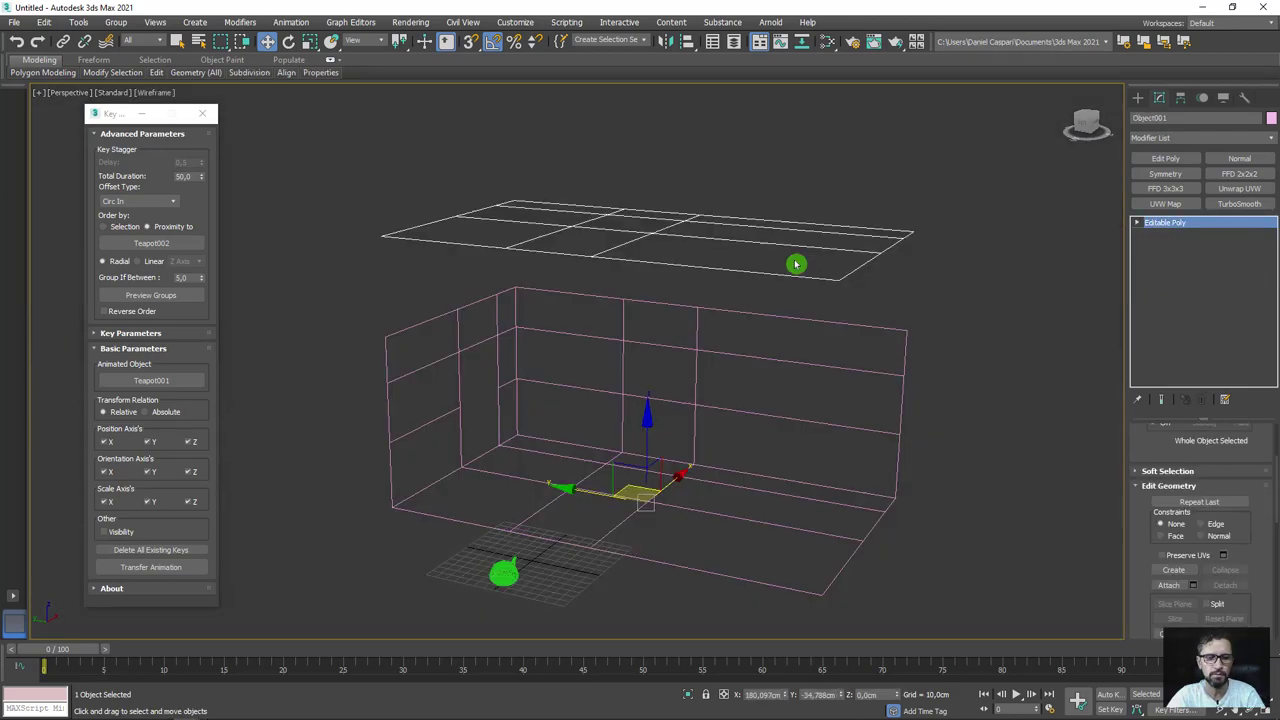
{"action": "middle_click_drag", "start_coordinate": [785, 243], "coordinate": [766, 271], "text": "alt"}
{"action": "key", "text": "F3"}
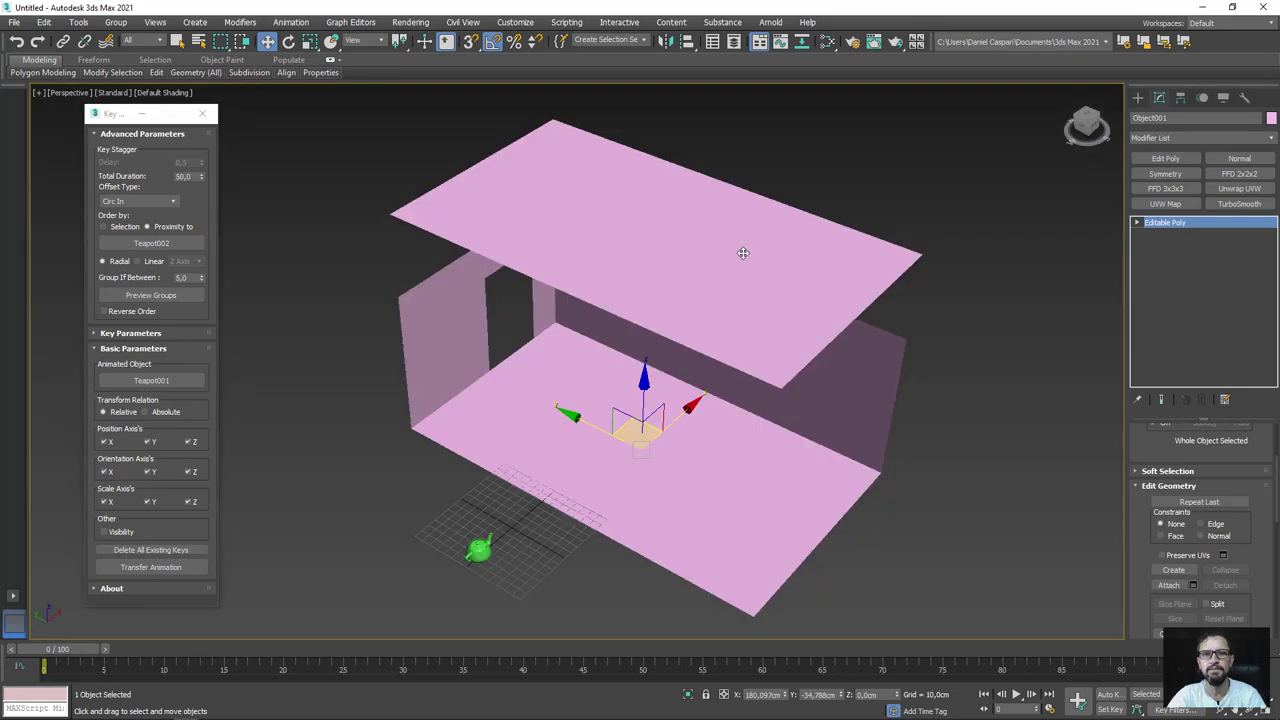
{"action": "key", "text": "F4"}
{"action": "scroll", "coordinate": [743, 253], "scroll_direction": "up", "scroll_amount": 2}
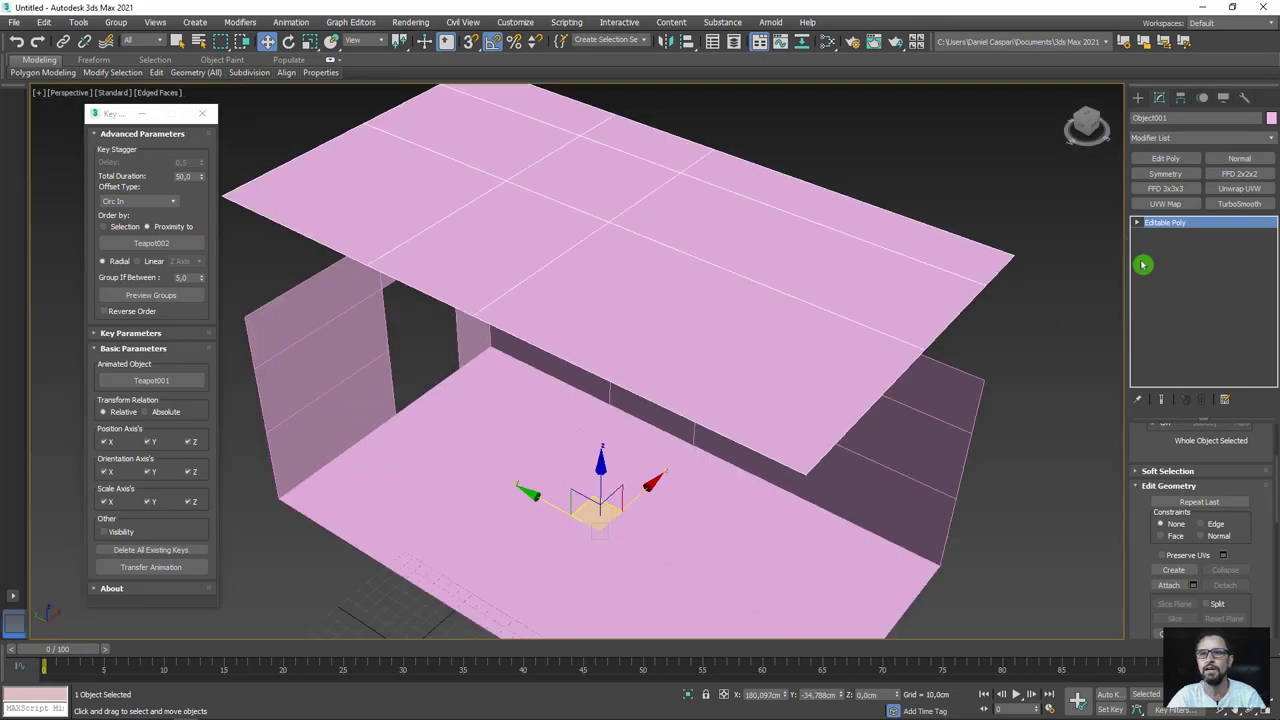
{"action": "left_click", "coordinate": [1272, 119]}
{"action": "left_click", "coordinate": [695, 347]}
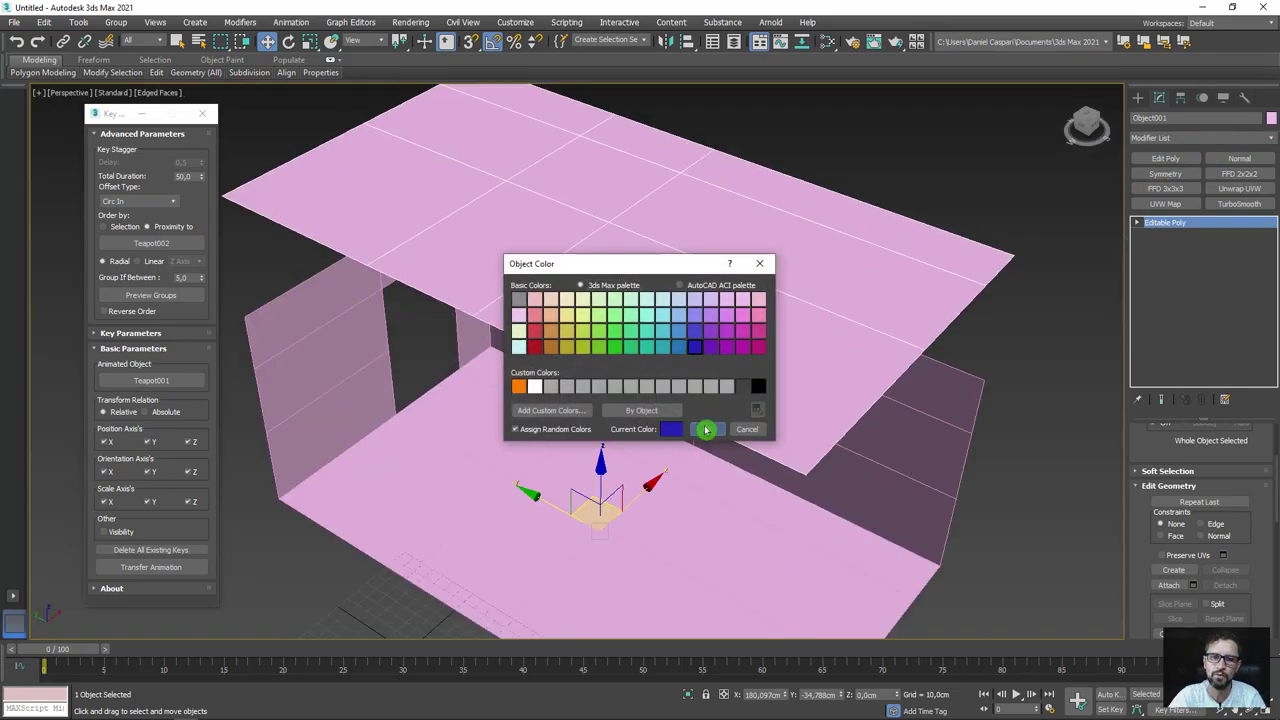
{"action": "left_click", "coordinate": [706, 429]}
Select the blue plane's interior grid edges at Edge level.
{"action": "middle_click_drag", "start_coordinate": [720, 425], "coordinate": [840, 380], "text": "alt"}
{"action": "left_click", "coordinate": [1136, 222]}
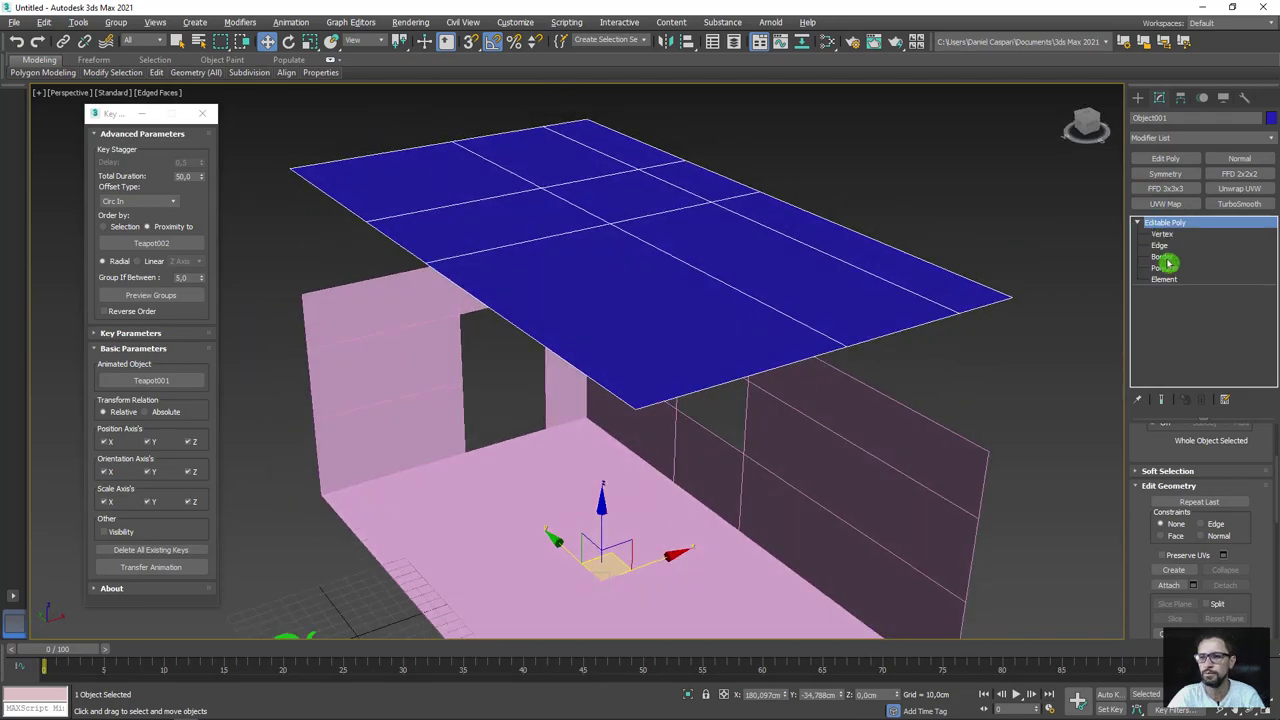
{"action": "left_click", "coordinate": [1160, 245]}
{"action": "double_click", "coordinate": [870, 268]}
{"action": "double_click", "coordinate": [761, 302]}
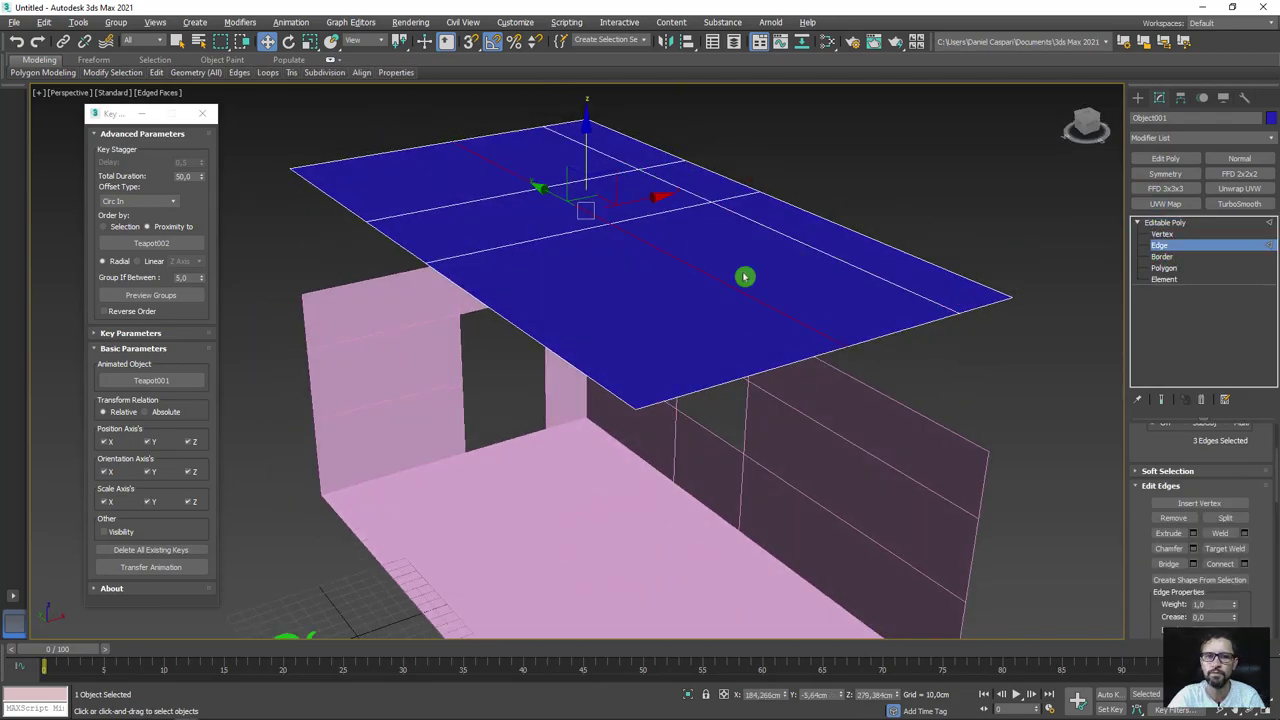
{"action": "middle_click_drag", "start_coordinate": [659, 245], "coordinate": [567, 194], "text": "alt"}
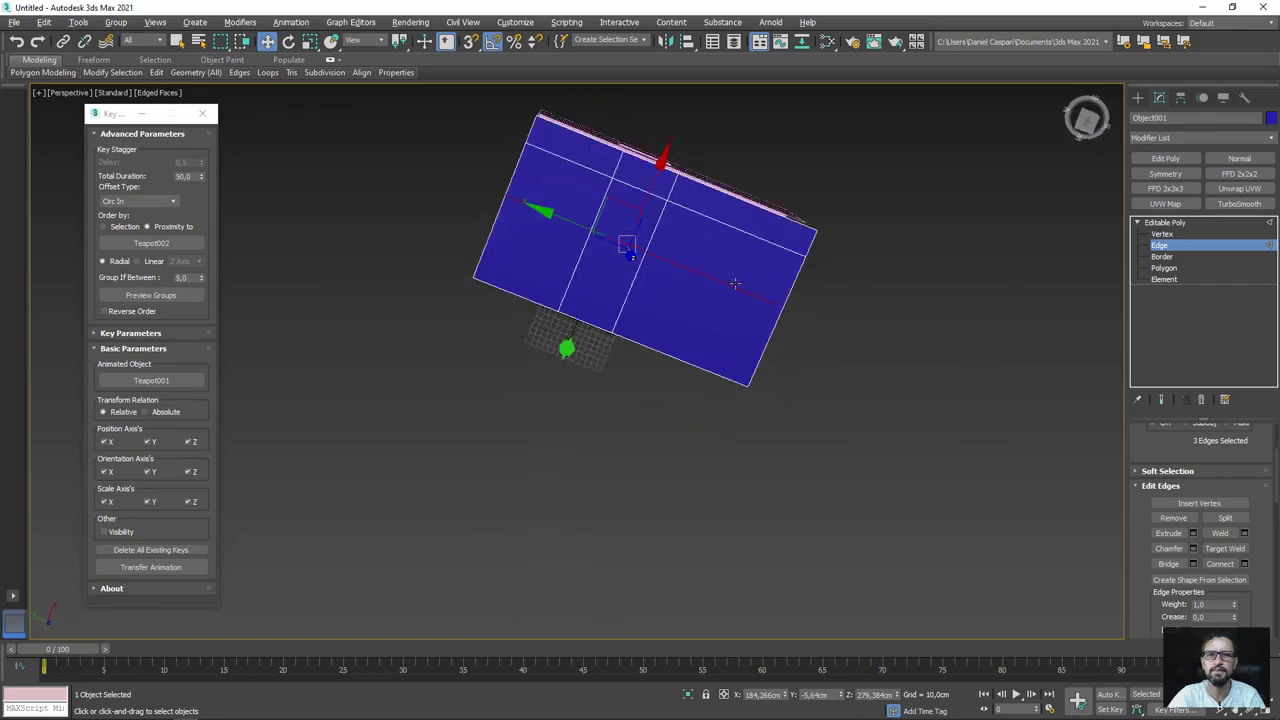
{"action": "left_click_drag", "start_coordinate": [567, 194], "coordinate": [653, 215]}
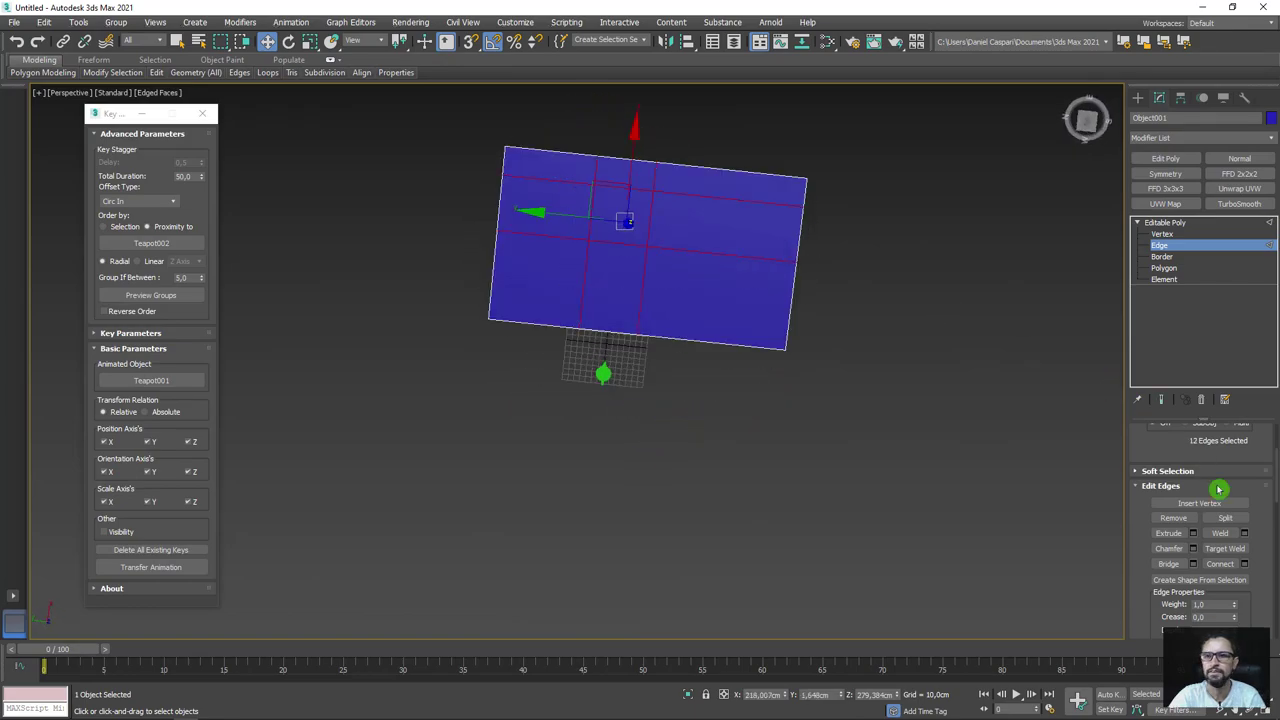
Remove the plane's interior edges, then connect two opposite border edges with new edges.
{"action": "left_click_drag", "start_coordinate": [1170, 456], "coordinate": [1175, 485]}
{"action": "left_click", "coordinate": [1175, 546]}
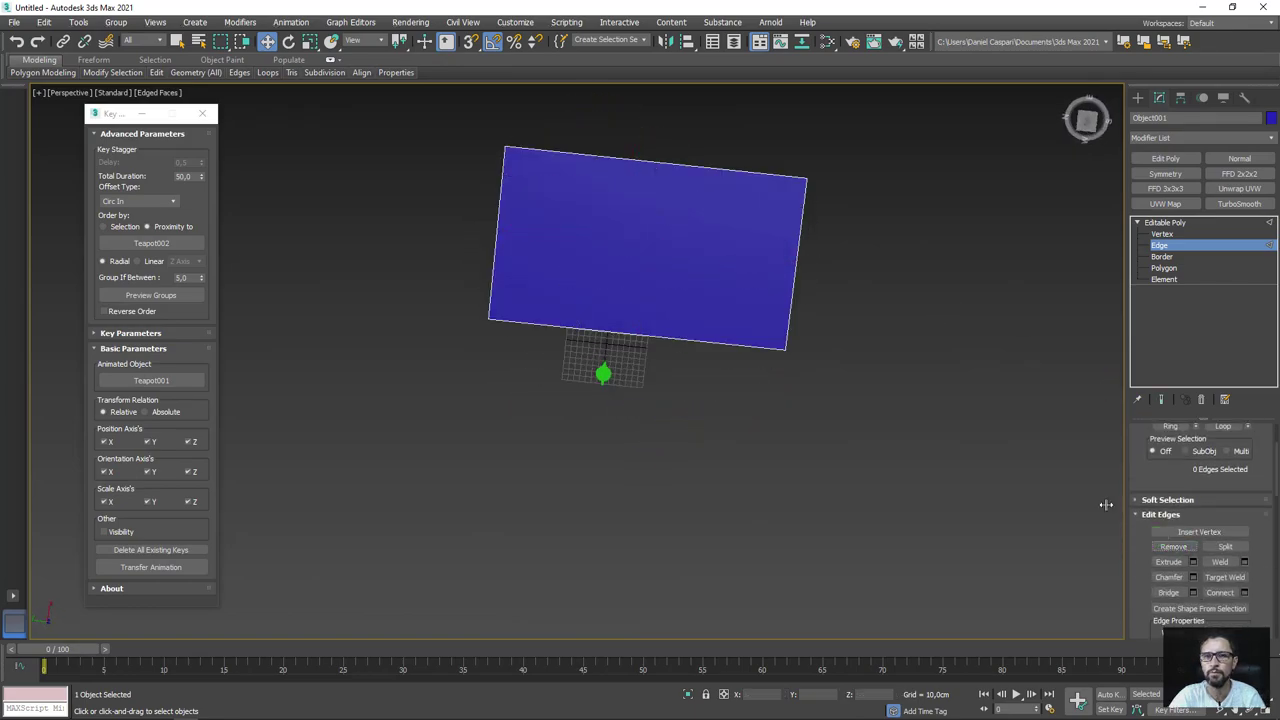
{"action": "mouse_move", "coordinate": [760, 330]}
{"action": "middle_mouse_down", "text": "alt"}
{"action": "mouse_move", "coordinate": [789, 341]}
{"action": "mouse_move", "coordinate": [657, 289]}
{"action": "mouse_move", "coordinate": [674, 200]}
{"action": "middle_mouse_up", "text": "alt"}
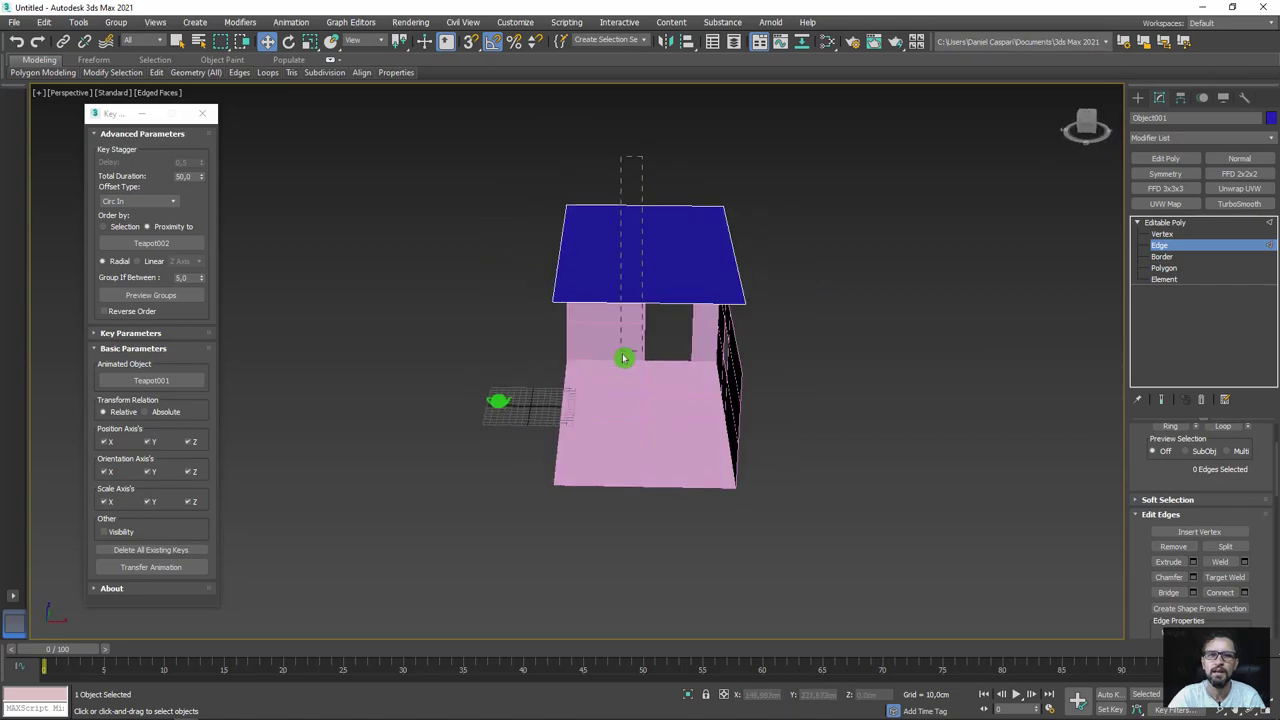
{"action": "left_click", "coordinate": [611, 304]}
{"action": "middle_click_drag", "start_coordinate": [611, 304], "coordinate": [314, 174], "text": "alt"}
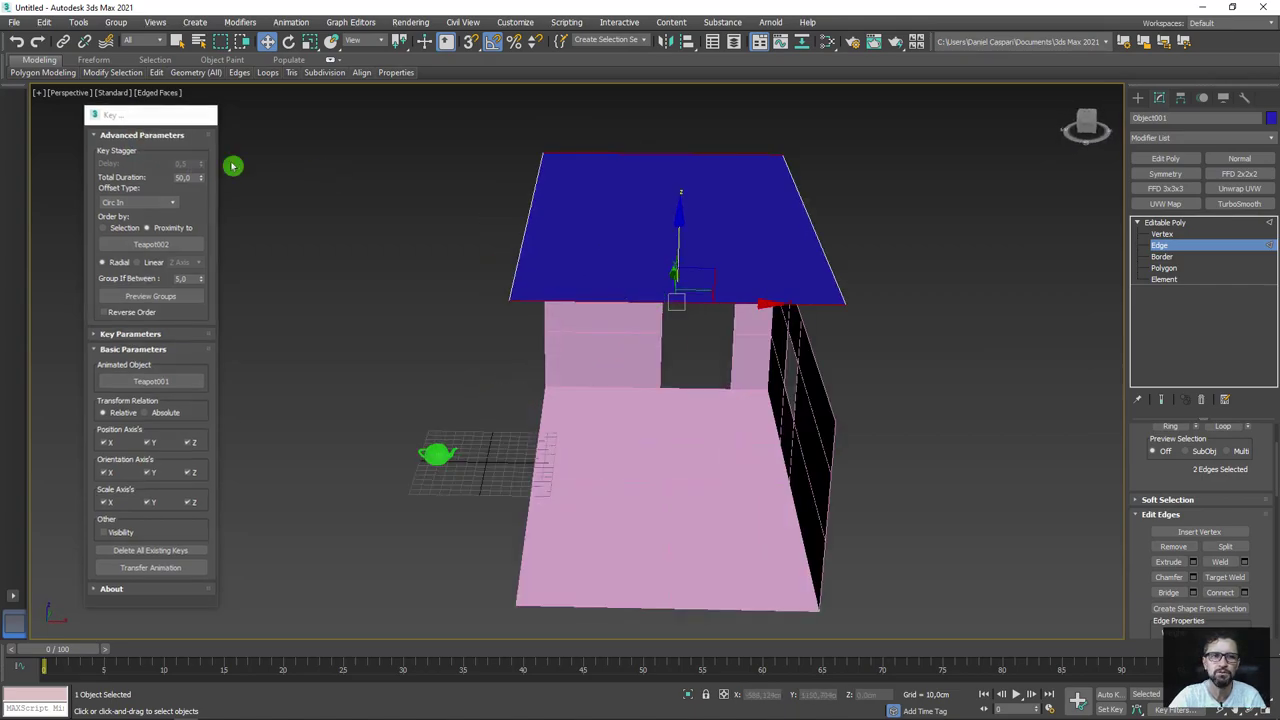
{"action": "left_click", "coordinate": [202, 113]}
{"action": "middle_click_drag", "start_coordinate": [700, 300], "coordinate": [820, 360], "text": "alt"}
{"action": "left_click_drag", "start_coordinate": [1217, 503], "coordinate": [1220, 450]}
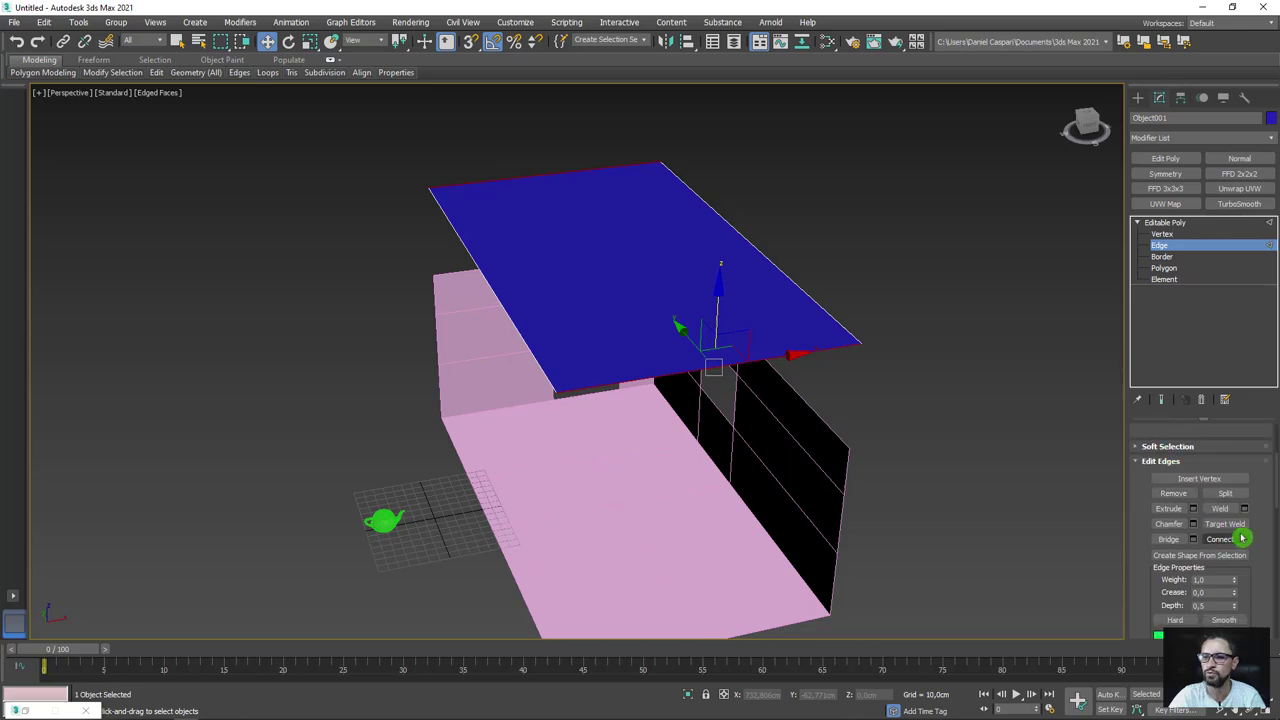
{"action": "left_click", "coordinate": [1245, 539]}
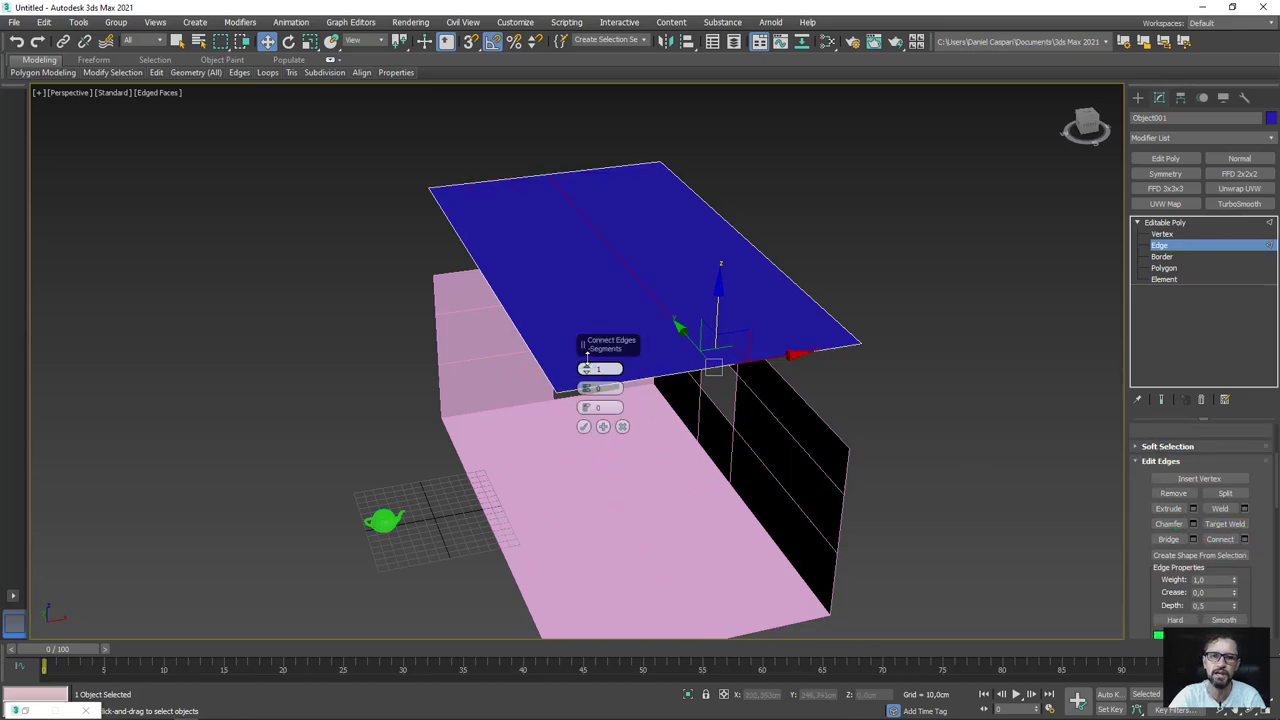
{"action": "left_click", "coordinate": [584, 426]}
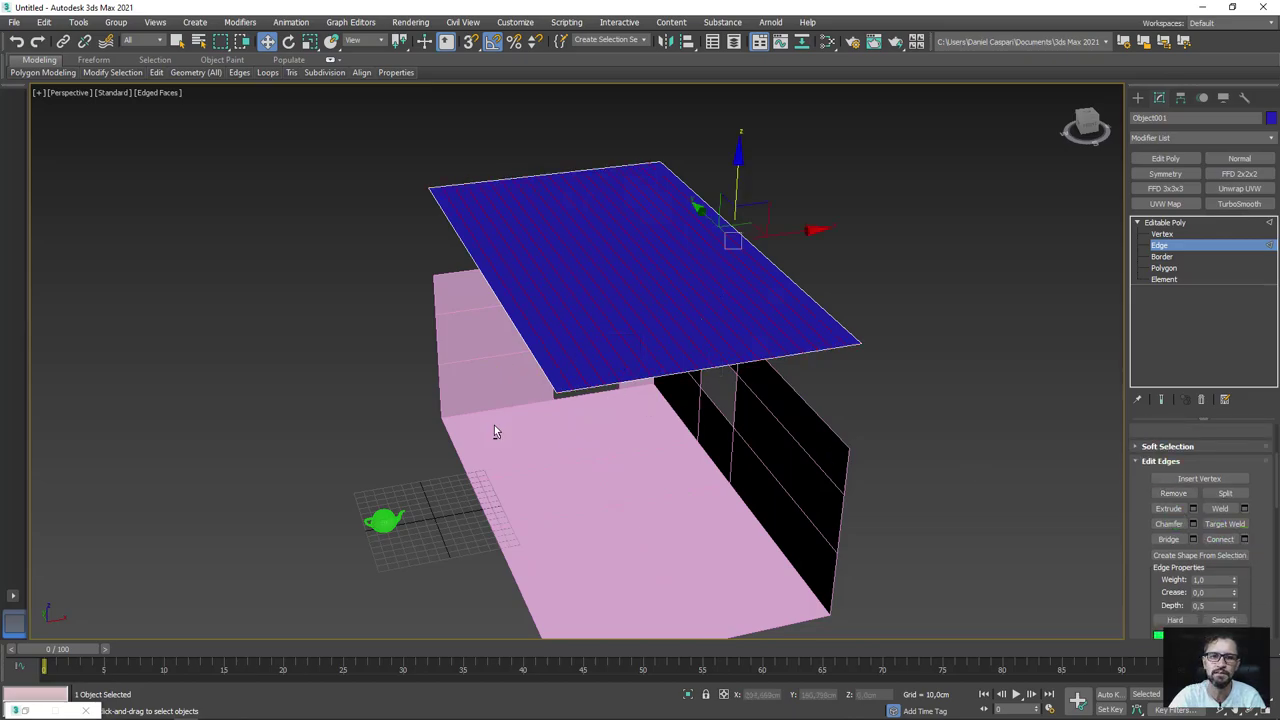
Connect the edges again with more segments to cut the plane into many parallel strips.
{"action": "middle_click_drag", "start_coordinate": [494, 425], "coordinate": [648, 390], "text": "alt"}
{"action": "middle_click_drag", "start_coordinate": [240, 117], "coordinate": [540, 555], "text": "alt"}
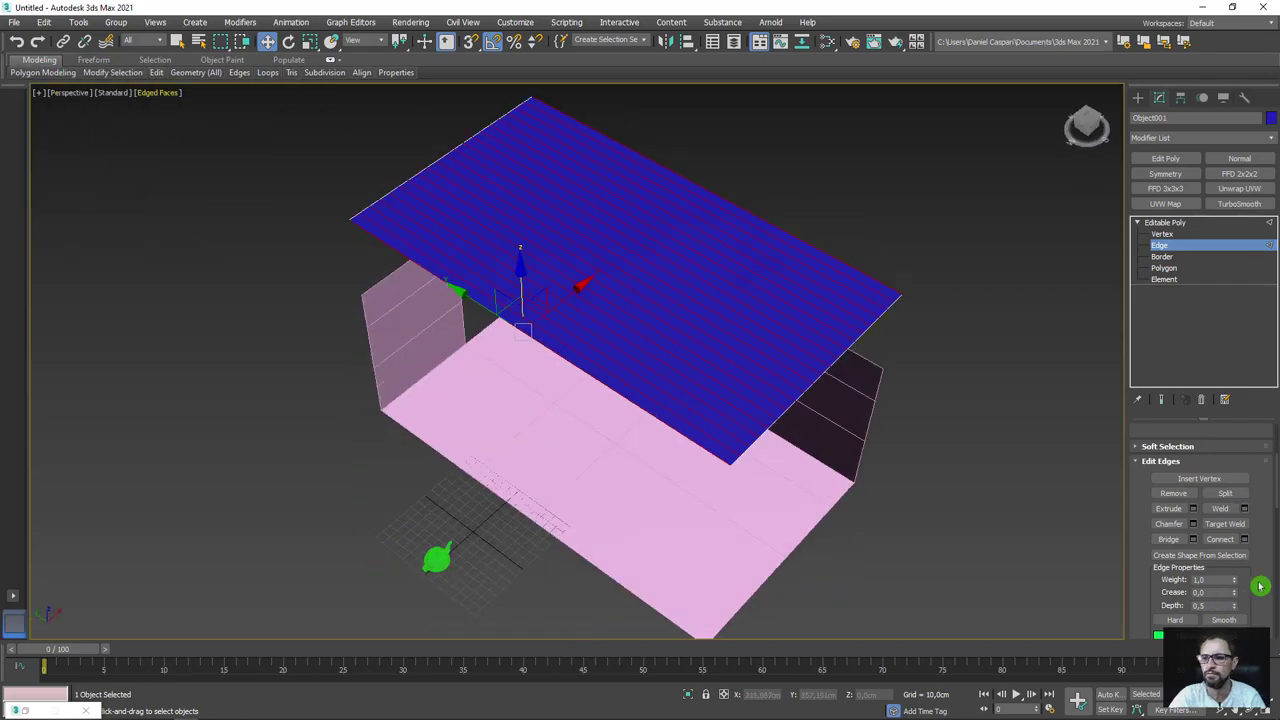
{"action": "mouse_move", "coordinate": [1260, 587]}
{"action": "left_mouse_down"}
{"action": "mouse_move", "coordinate": [1254, 426]}
{"action": "mouse_move", "coordinate": [1252, 550]}
{"action": "left_mouse_up"}
{"action": "left_click", "coordinate": [1244, 507]}
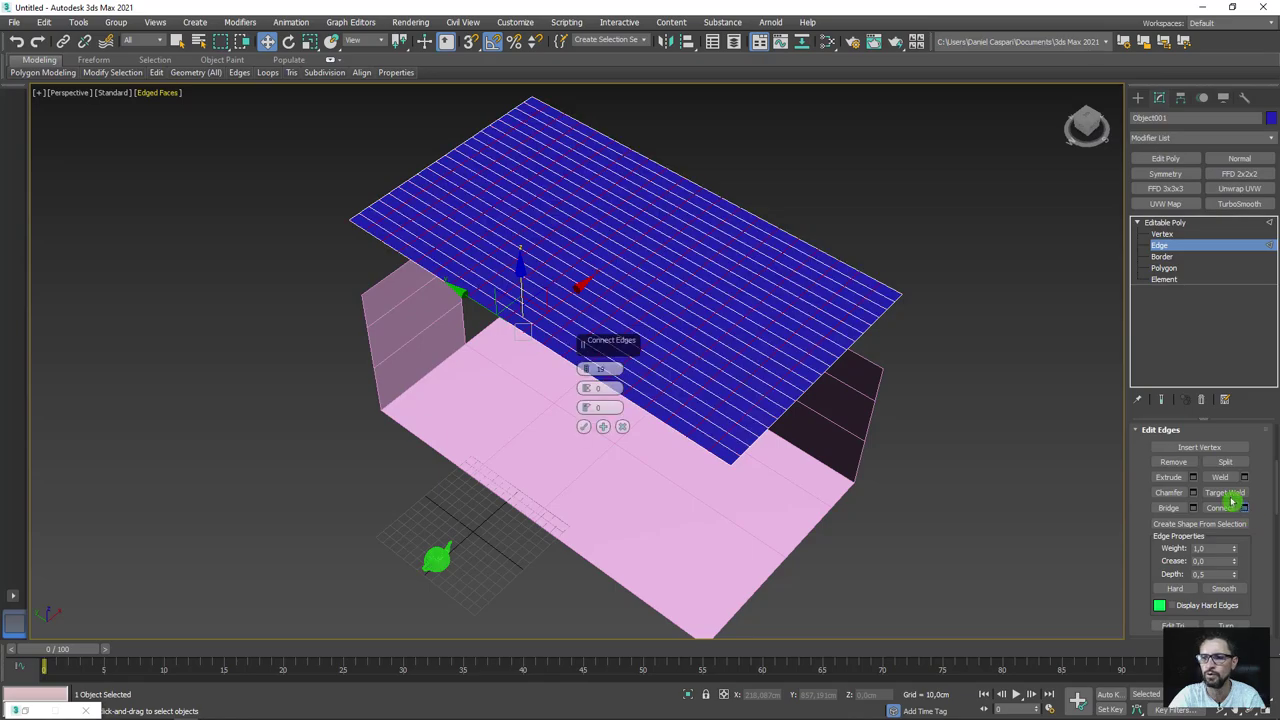
{"action": "scroll", "coordinate": [484, 343], "scroll_direction": "up", "scroll_amount": 2}
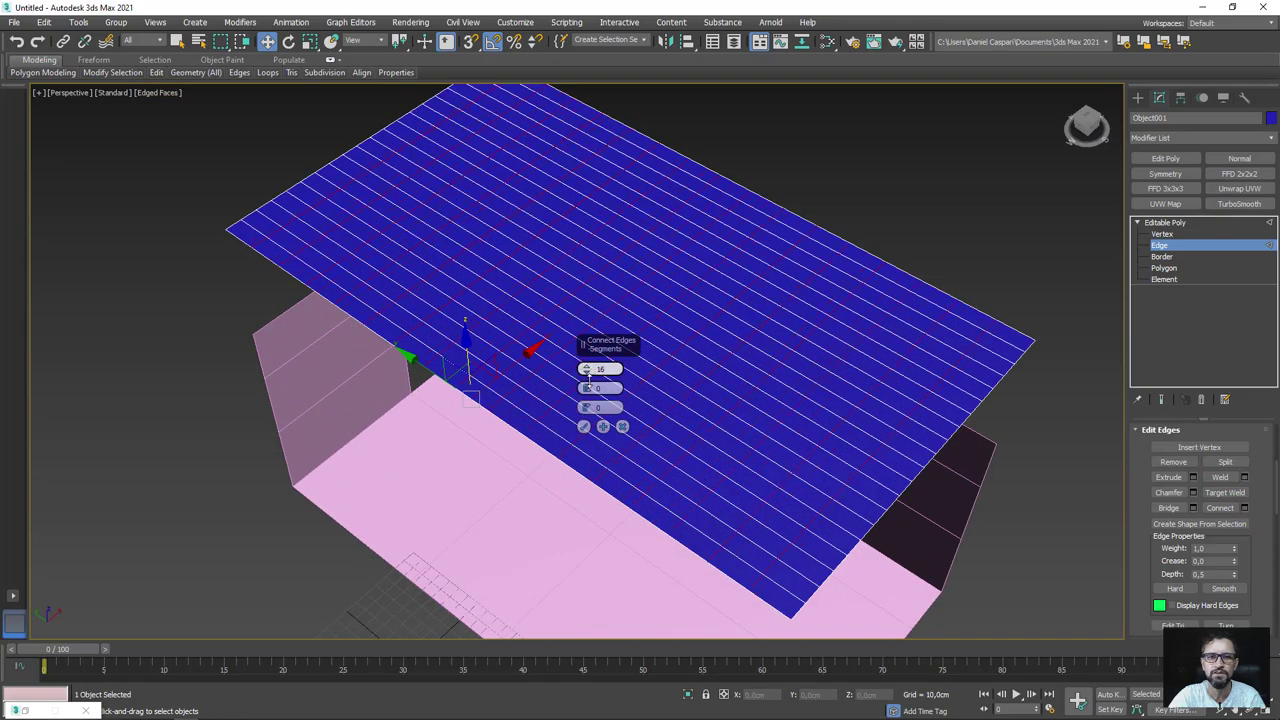
{"action": "left_click", "coordinate": [584, 427]}
{"action": "key", "text": "F3"}
{"action": "middle_click_drag", "start_coordinate": [670, 458], "coordinate": [754, 454], "text": "alt"}
{"action": "key", "text": "F3"}
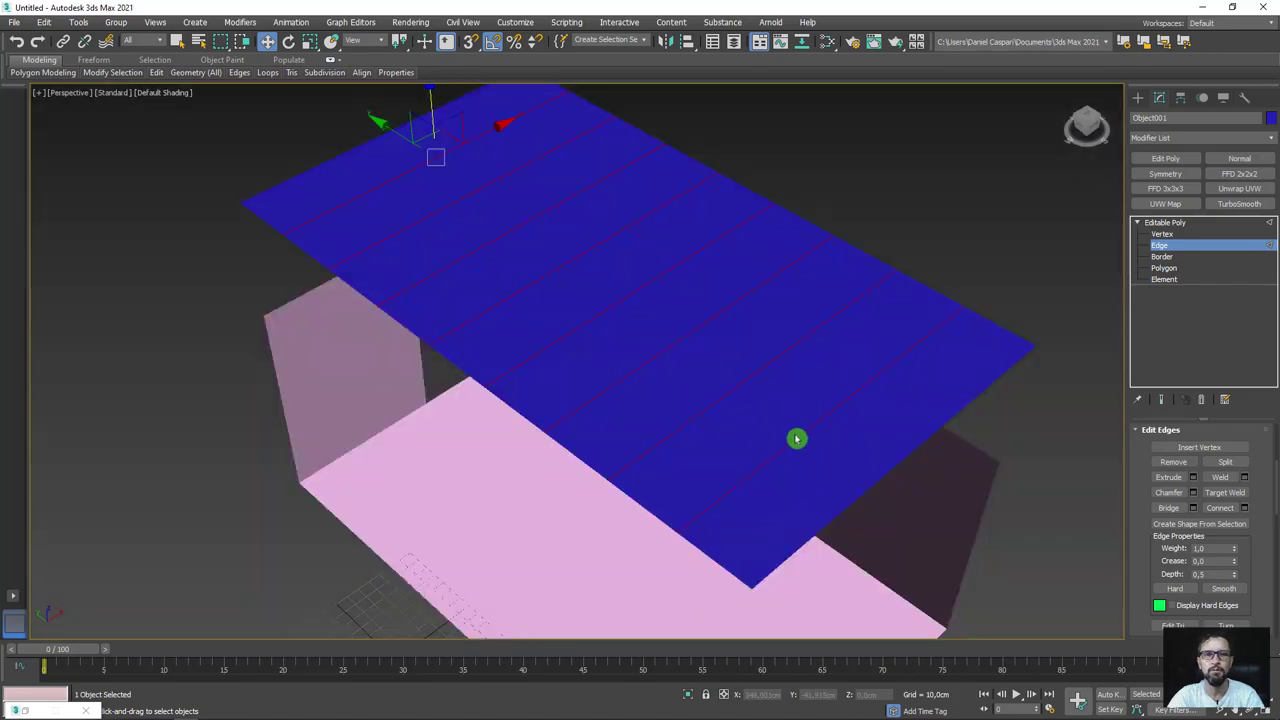
{"action": "key", "text": "F4"}
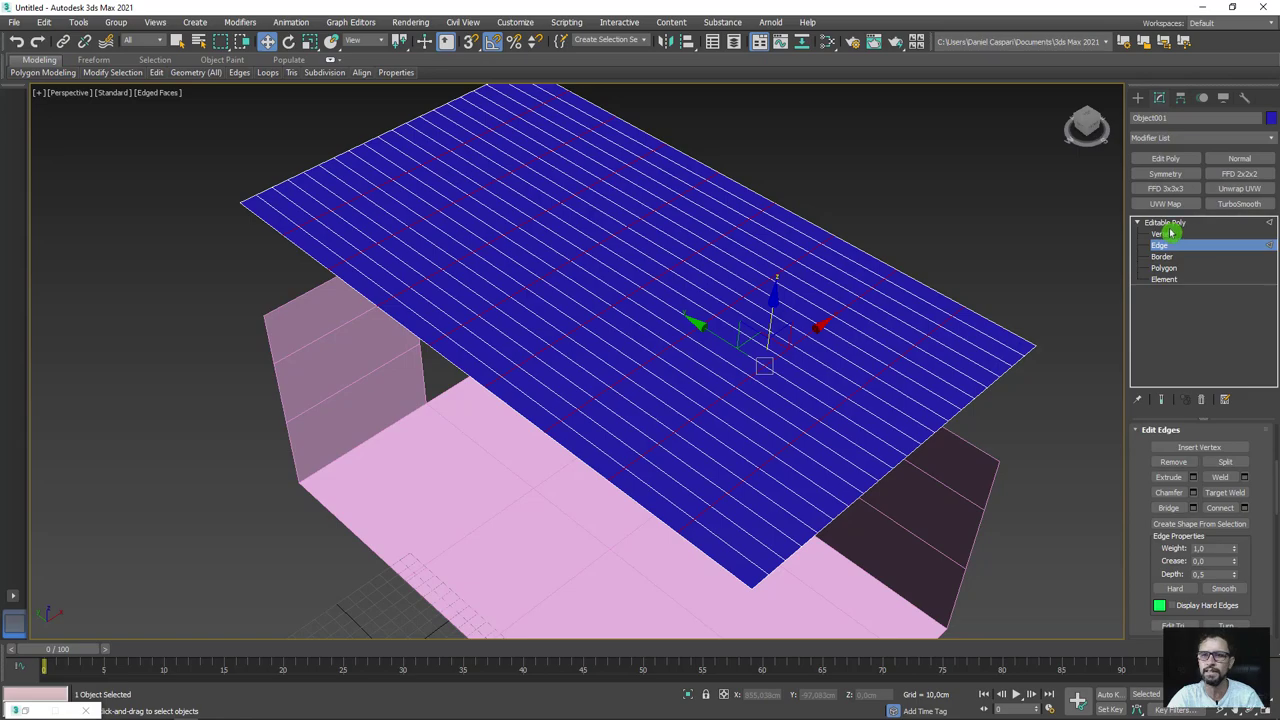
{"action": "left_click", "coordinate": [1160, 222]}
Apply the Brick pattern from Generate Topology to the blue plane at Edge level, creating offset planks.
{"action": "left_click", "coordinate": [1142, 223]}
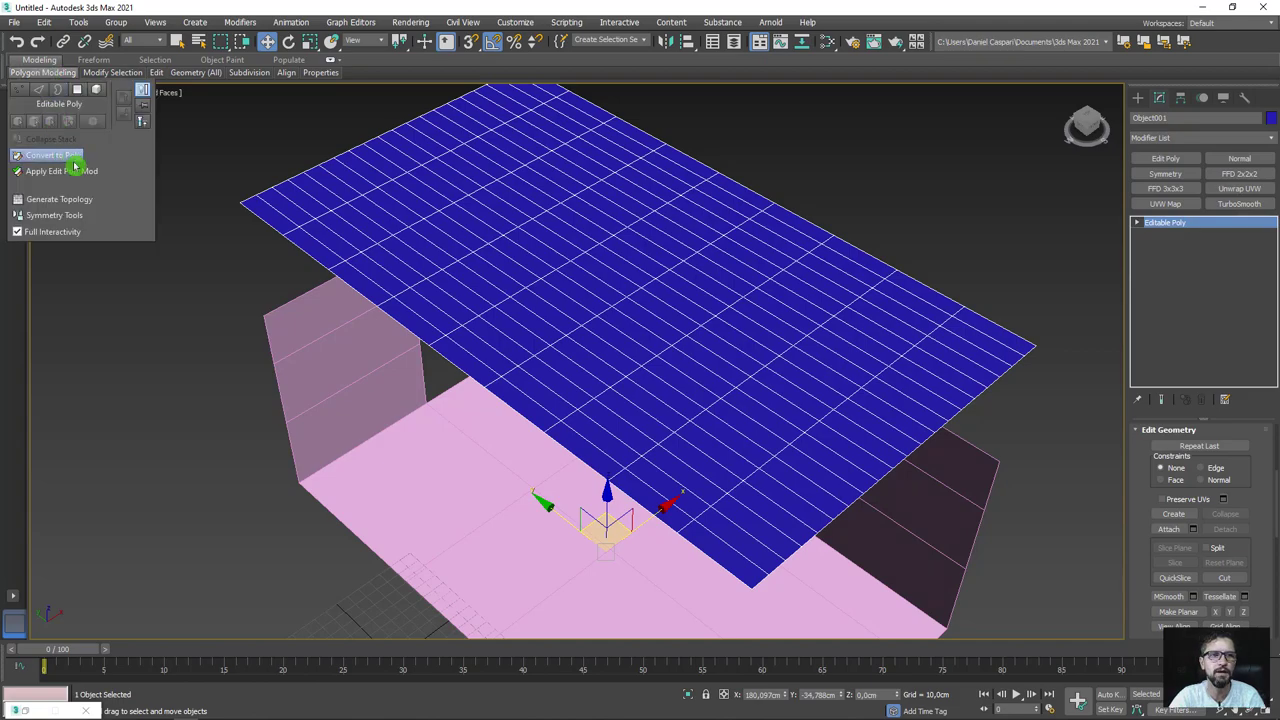
{"action": "left_click", "coordinate": [56, 199]}
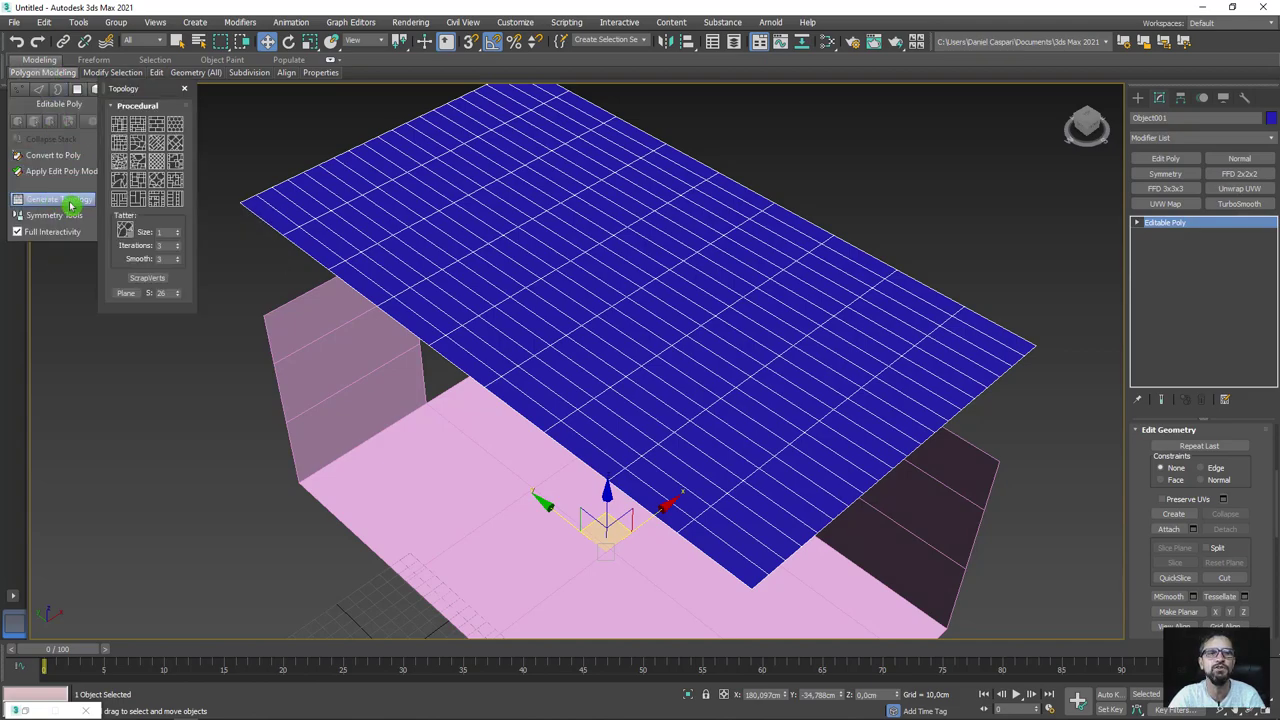
{"action": "mouse_move", "coordinate": [143, 96]}
{"action": "left_mouse_down"}
{"action": "mouse_move", "coordinate": [171, 246]}
{"action": "mouse_move", "coordinate": [147, 322]}
{"action": "mouse_move", "coordinate": [147, 174]}
{"action": "left_mouse_up"}
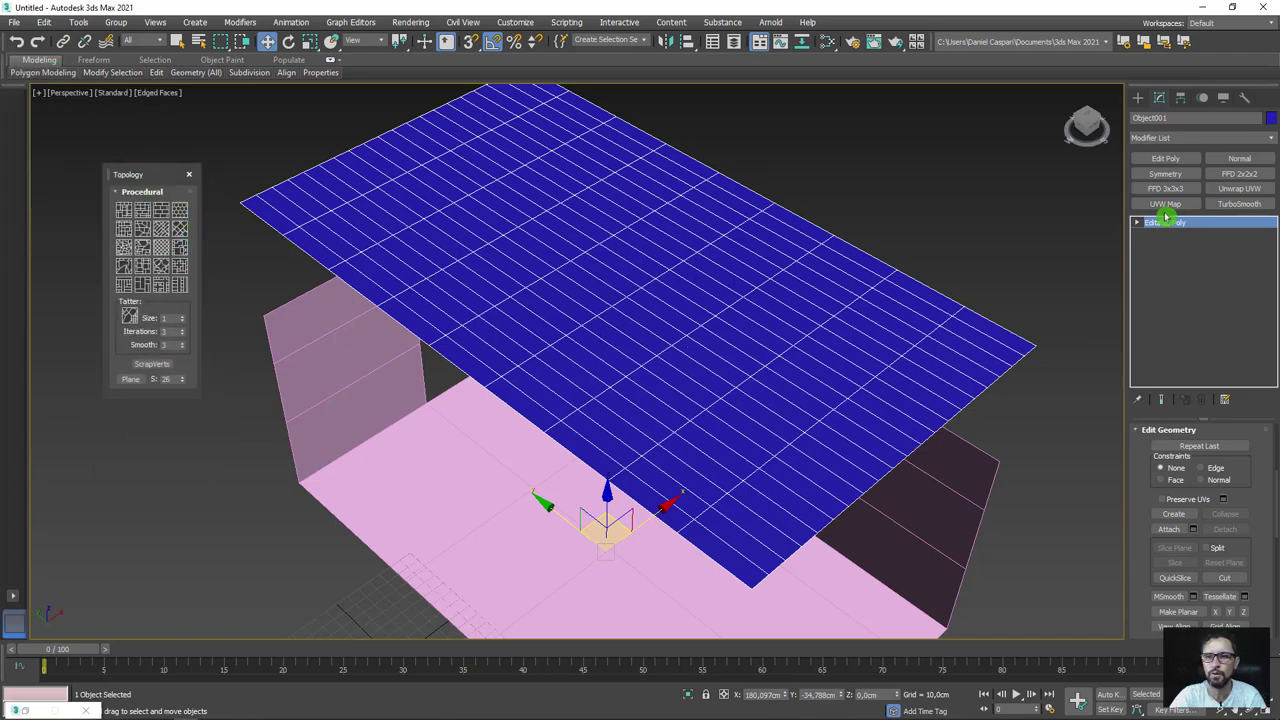
{"action": "left_click", "coordinate": [1136, 222]}
{"action": "left_click", "coordinate": [1160, 245]}
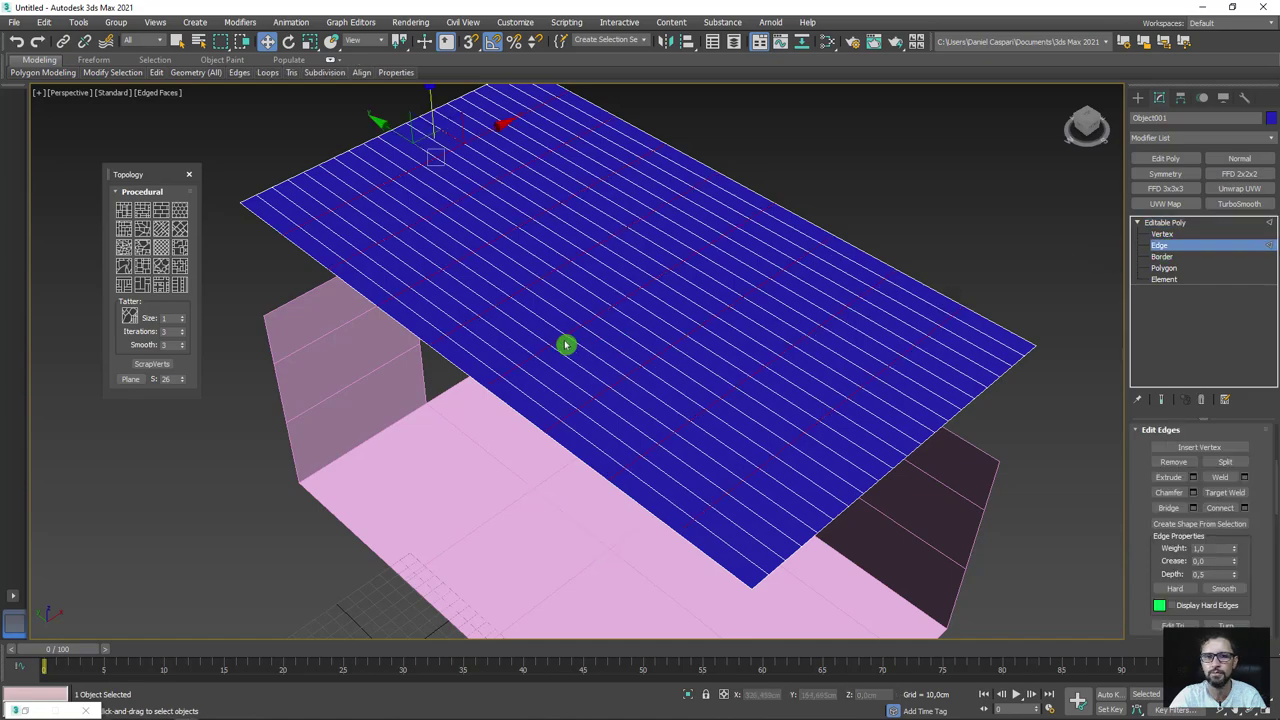
{"action": "middle_click_drag", "start_coordinate": [562, 338], "coordinate": [540, 342], "text": "alt"}
{"action": "scroll", "coordinate": [537, 340], "scroll_direction": "up", "scroll_amount": 5}
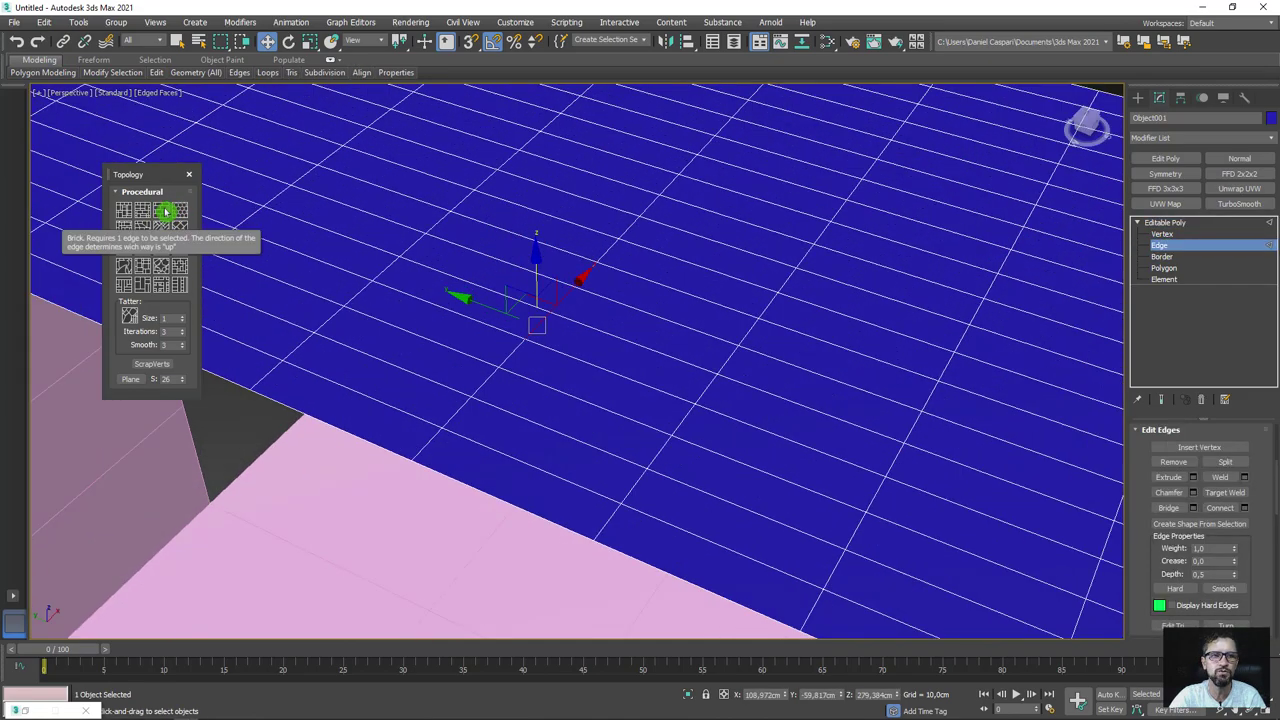
{"action": "left_click", "coordinate": [165, 213]}
{"action": "scroll", "coordinate": [592, 315], "scroll_direction": "down", "scroll_amount": 5}
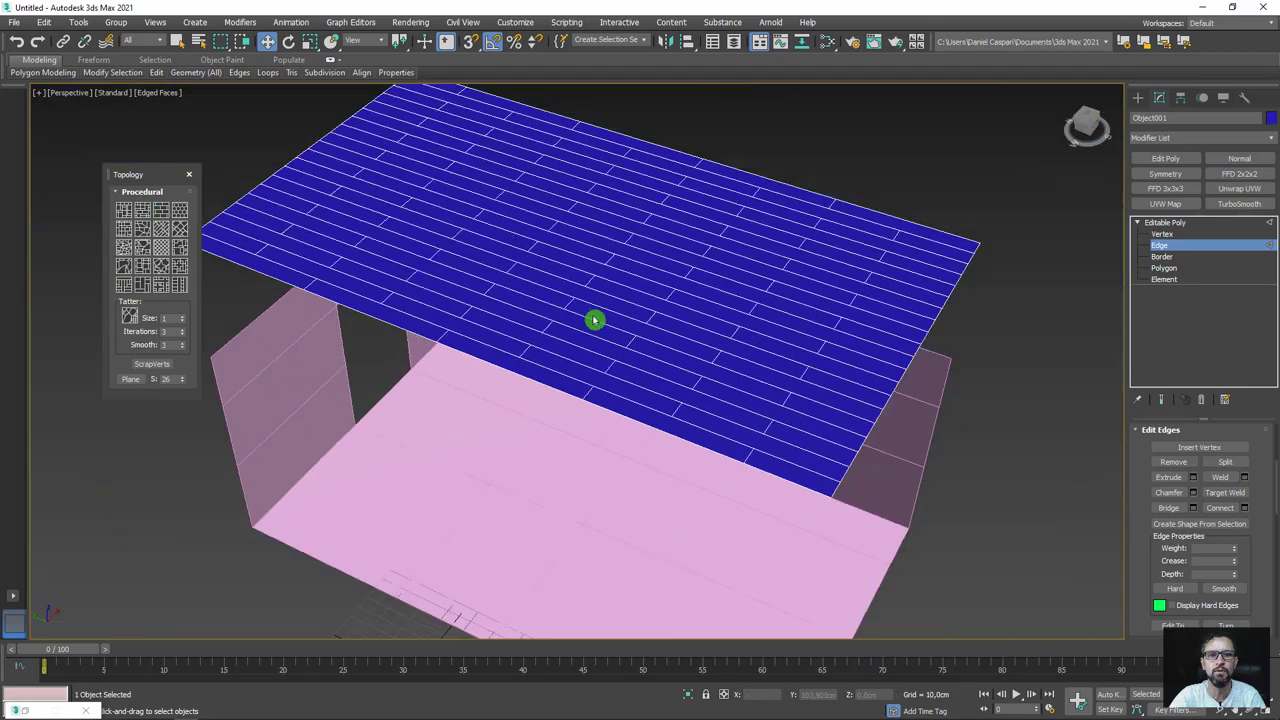
{"action": "mouse_move", "coordinate": [592, 315]}
{"action": "middle_mouse_down", "text": "alt"}
{"action": "mouse_move", "coordinate": [661, 414]}
{"action": "mouse_move", "coordinate": [671, 459]}
{"action": "mouse_move", "coordinate": [685, 369]}
{"action": "mouse_move", "coordinate": [766, 389]}
{"action": "middle_mouse_up", "text": "alt"}
{"action": "scroll", "coordinate": [685, 369], "scroll_direction": "down", "scroll_amount": 3}
Inset every plank polygon individually (By Polygon) by a very thin amount.
{"action": "left_click", "coordinate": [1175, 269]}
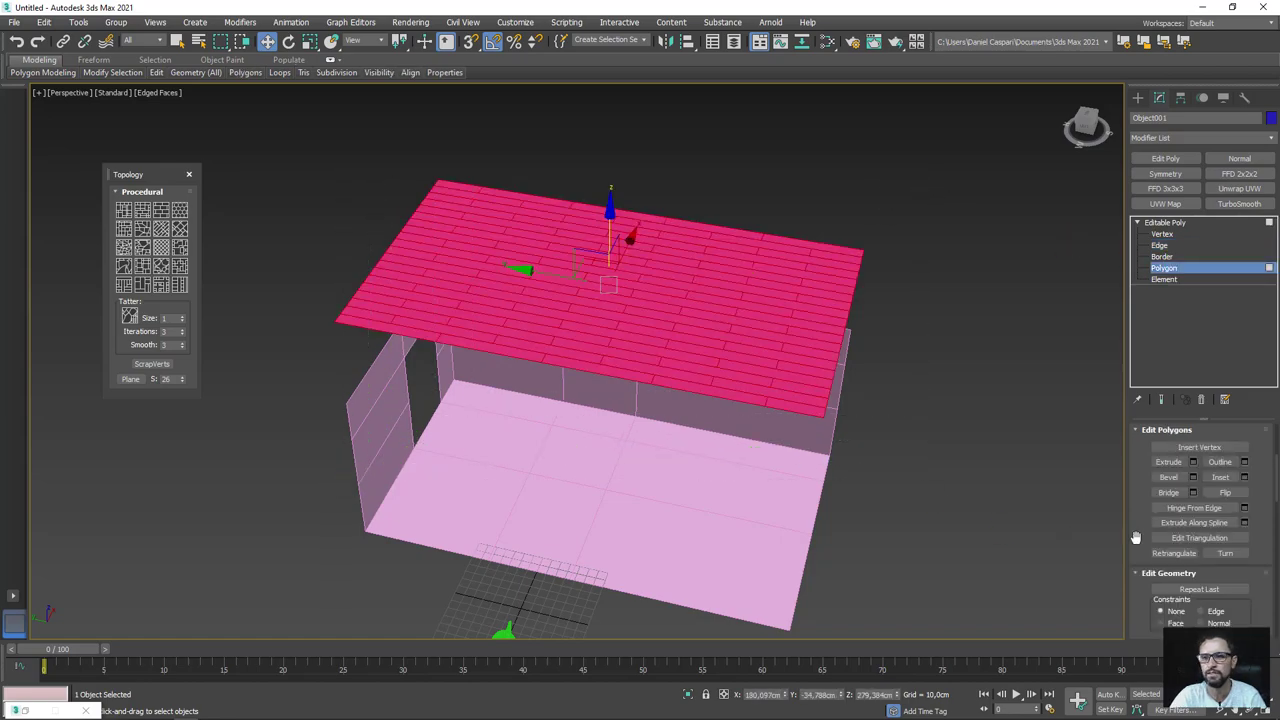
{"action": "left_click", "coordinate": [1244, 478]}
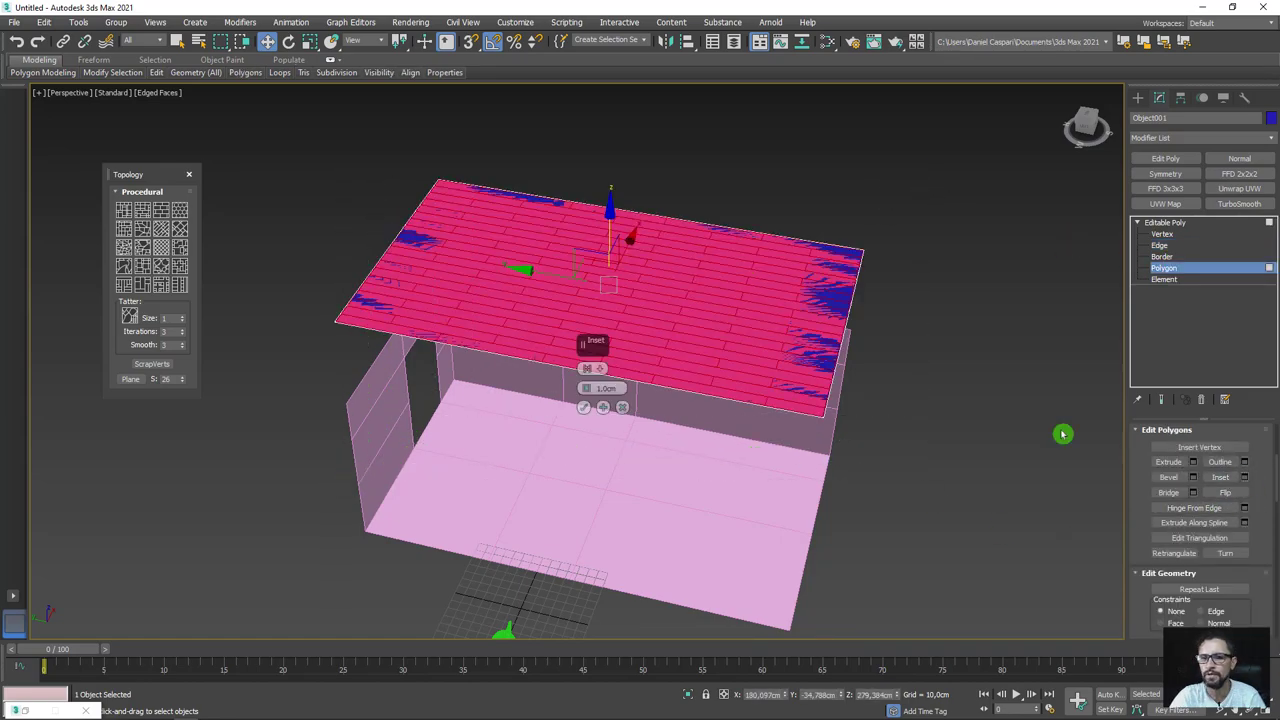
{"action": "mouse_move", "coordinate": [1063, 434]}
{"action": "middle_mouse_down", "text": "alt"}
{"action": "mouse_move", "coordinate": [883, 437]}
{"action": "mouse_move", "coordinate": [557, 378]}
{"action": "middle_mouse_up", "text": "alt"}
{"action": "left_click", "coordinate": [598, 369]}
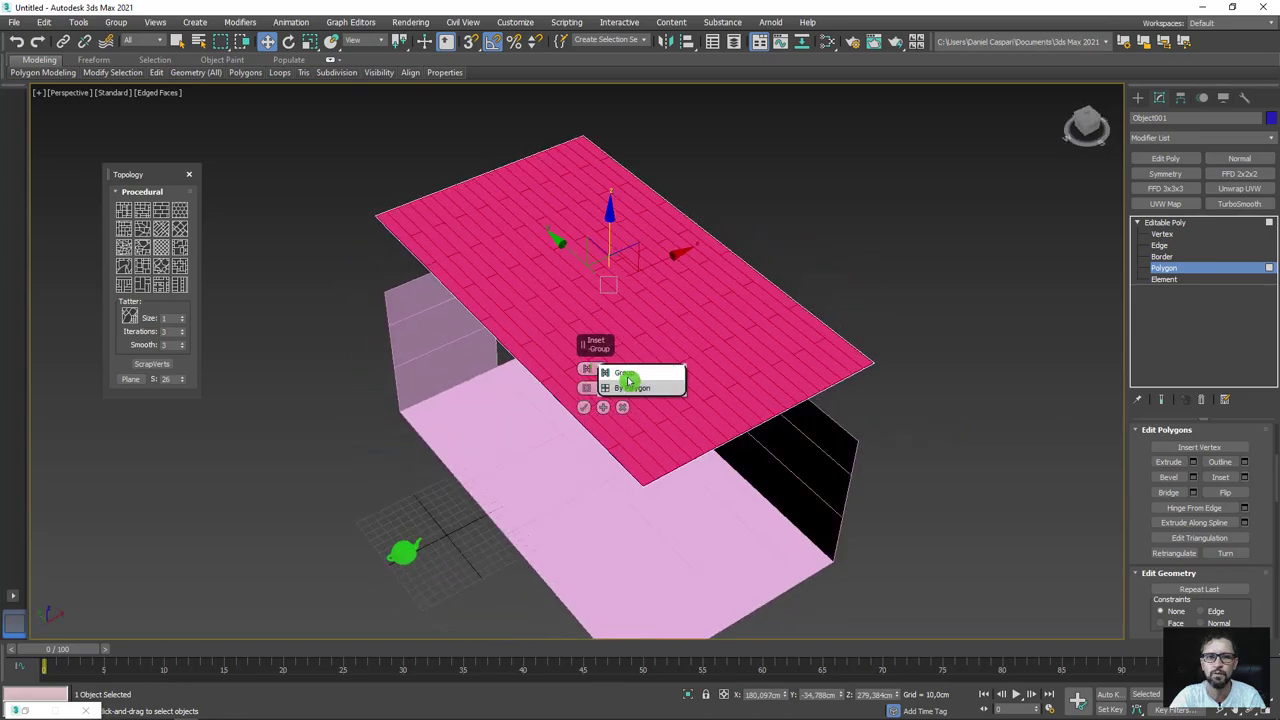
{"action": "left_click", "coordinate": [640, 386]}
{"action": "scroll", "coordinate": [561, 354], "scroll_direction": "up", "scroll_amount": 3}
{"action": "left_click", "coordinate": [591, 387]}
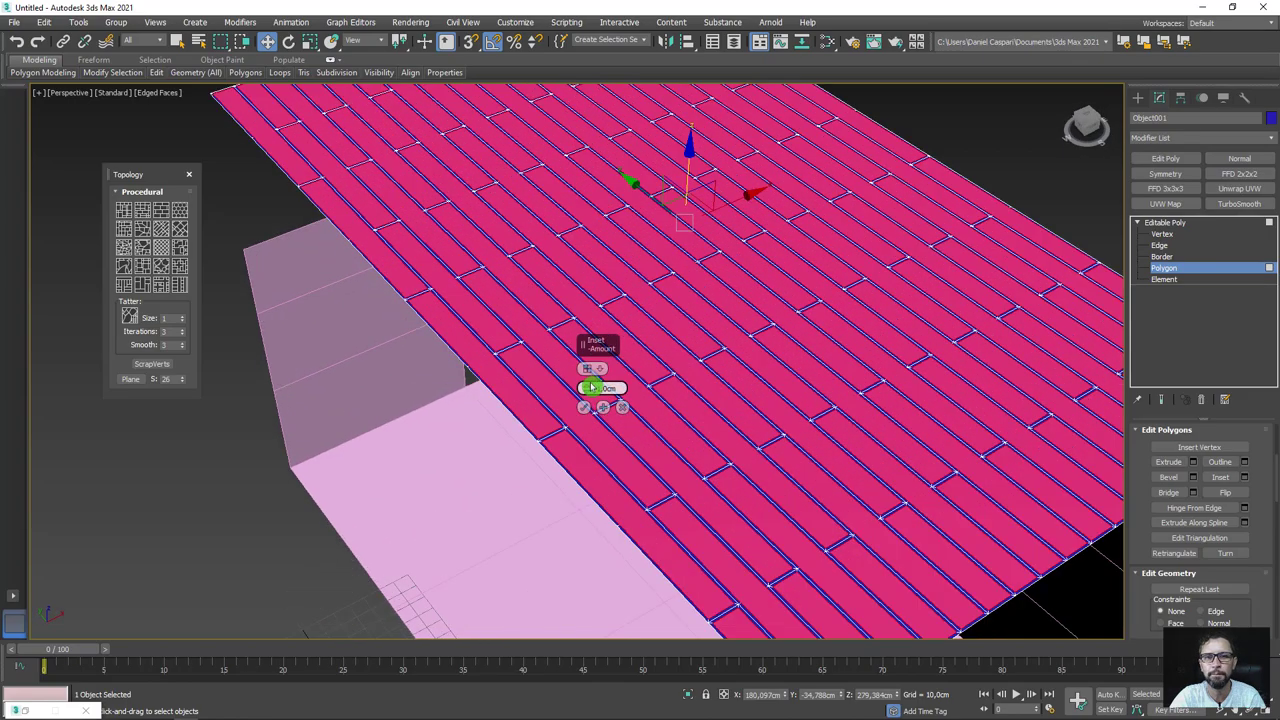
{"action": "scroll", "coordinate": [548, 384], "scroll_direction": "up", "scroll_amount": 3}
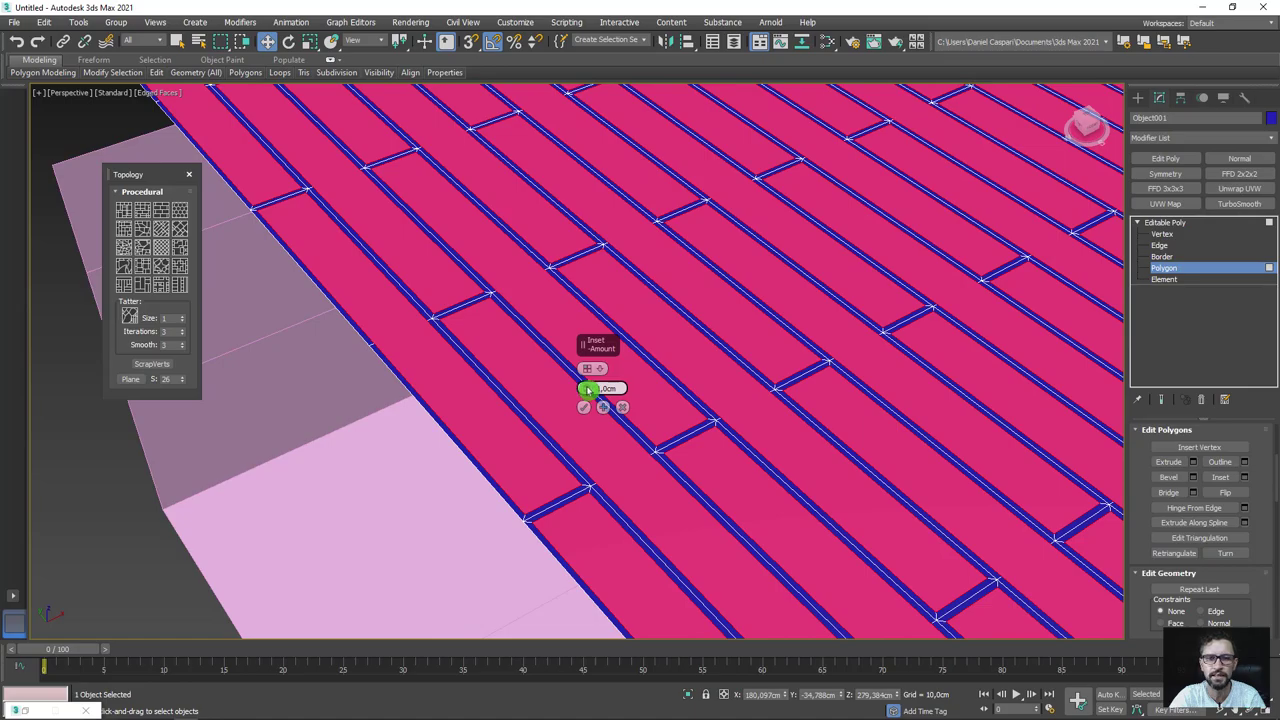
{"action": "left_click_drag", "start_coordinate": [588, 390], "coordinate": [590, 388]}
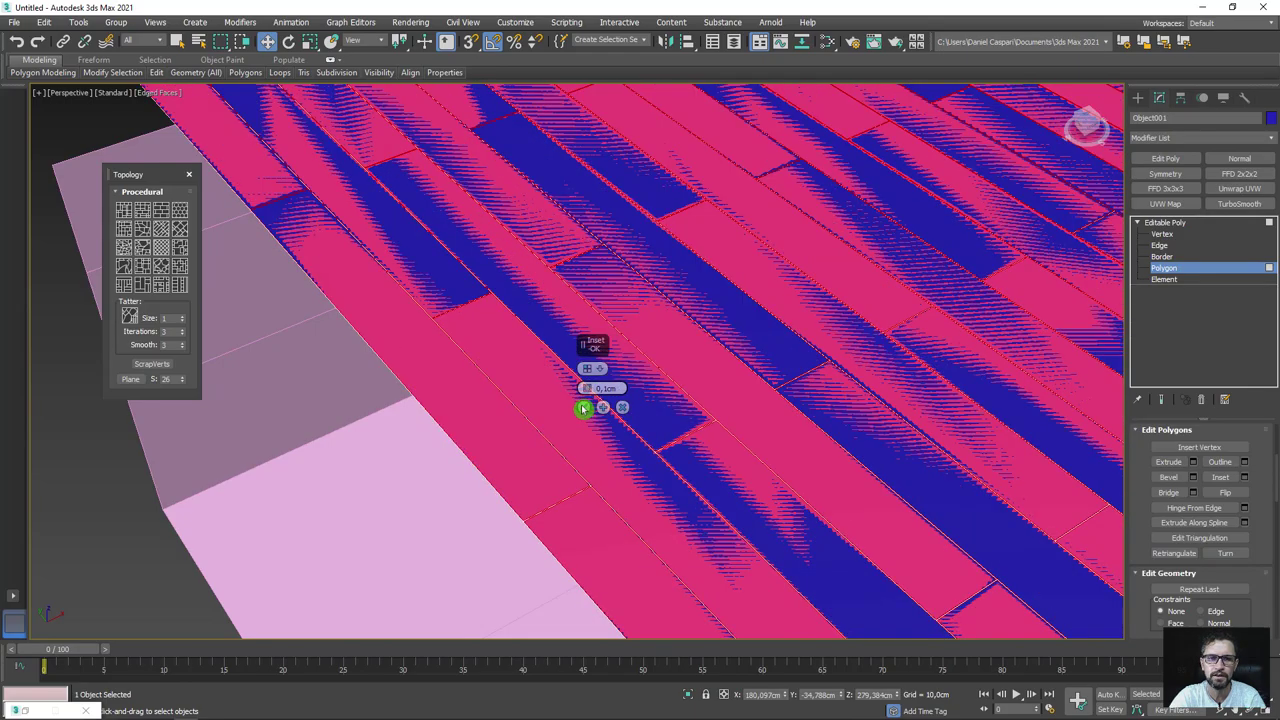
{"action": "left_click", "coordinate": [583, 409]}
{"action": "scroll", "coordinate": [586, 400], "scroll_direction": "down", "scroll_amount": 10}
{"action": "scroll", "coordinate": [734, 423], "scroll_direction": "up", "scroll_amount": 2}
{"action": "scroll", "coordinate": [740, 420], "scroll_direction": "down", "scroll_amount": 1}
{"action": "scroll", "coordinate": [796, 395], "scroll_direction": "down", "scroll_amount": 1}
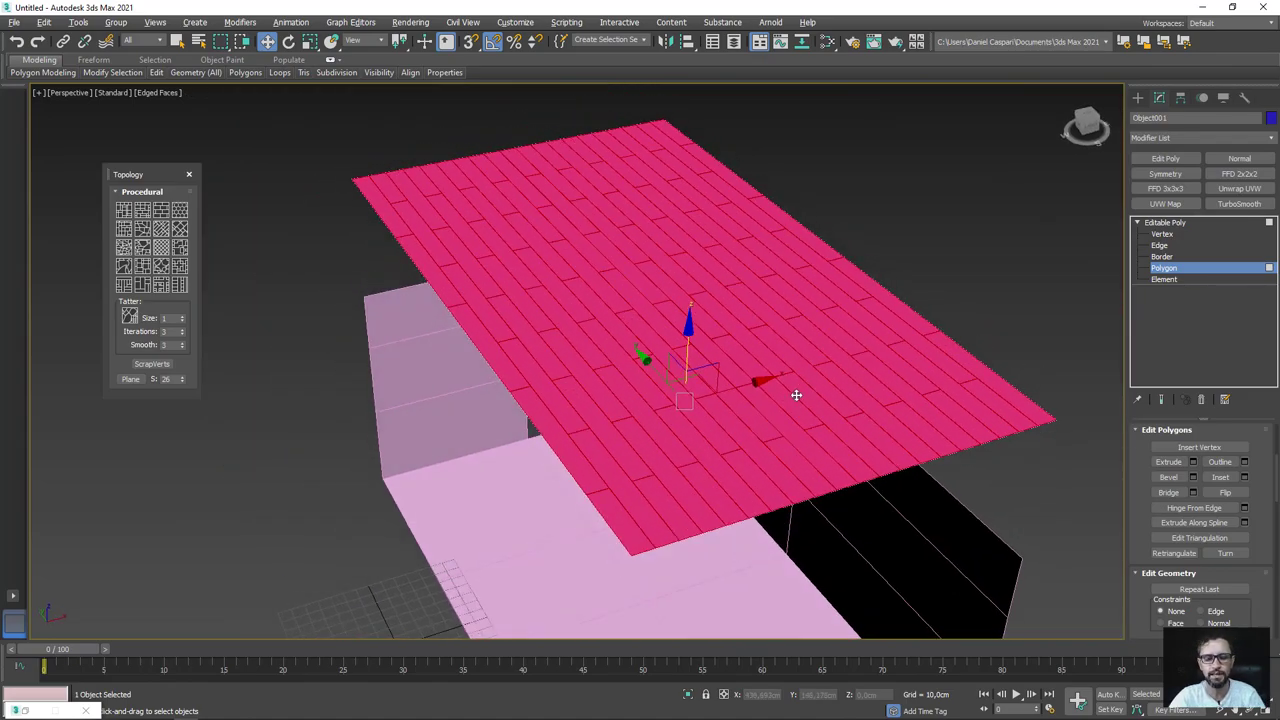
Invert the selection to the thin seam faces and delete them, leaving gaps between boards.
{"action": "key", "text": "ctrl+i"}
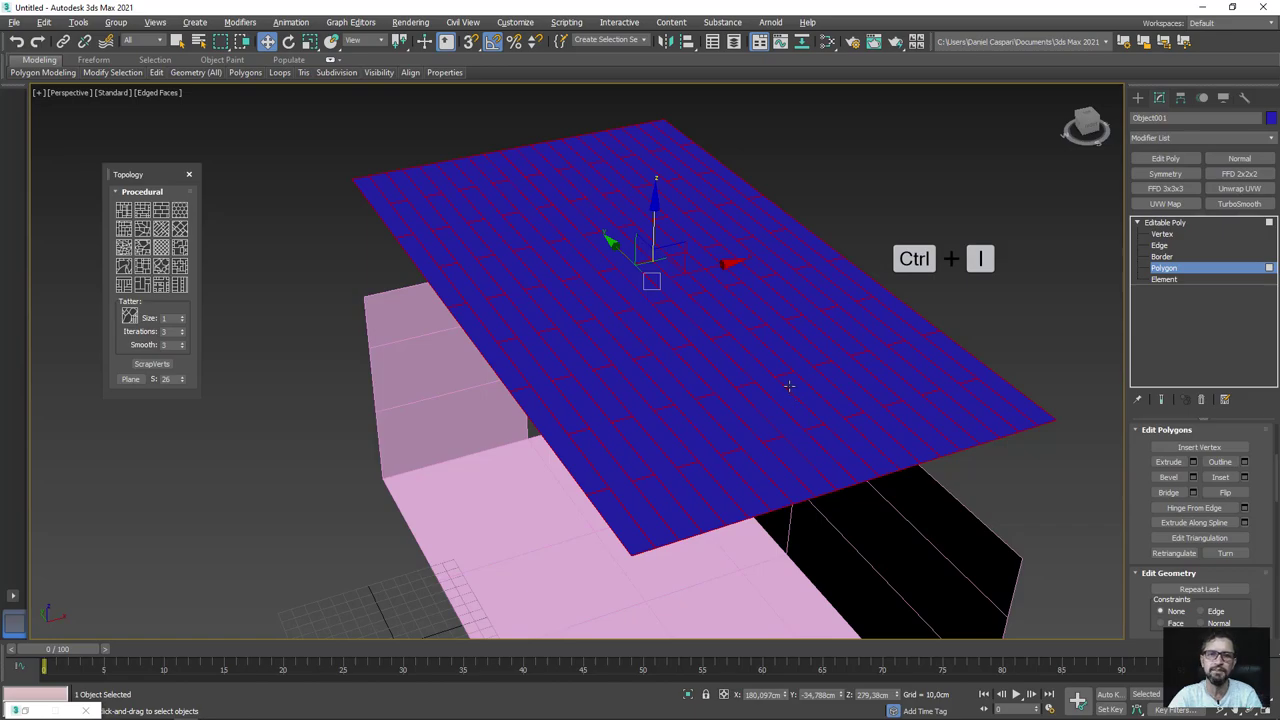
{"action": "scroll", "coordinate": [630, 519], "scroll_direction": "up", "scroll_amount": 2}
{"action": "scroll", "coordinate": [631, 449], "scroll_direction": "down", "scroll_amount": 4}
{"action": "key", "text": "Delete"}
{"action": "middle_click_drag", "start_coordinate": [666, 143], "coordinate": [740, 271]}
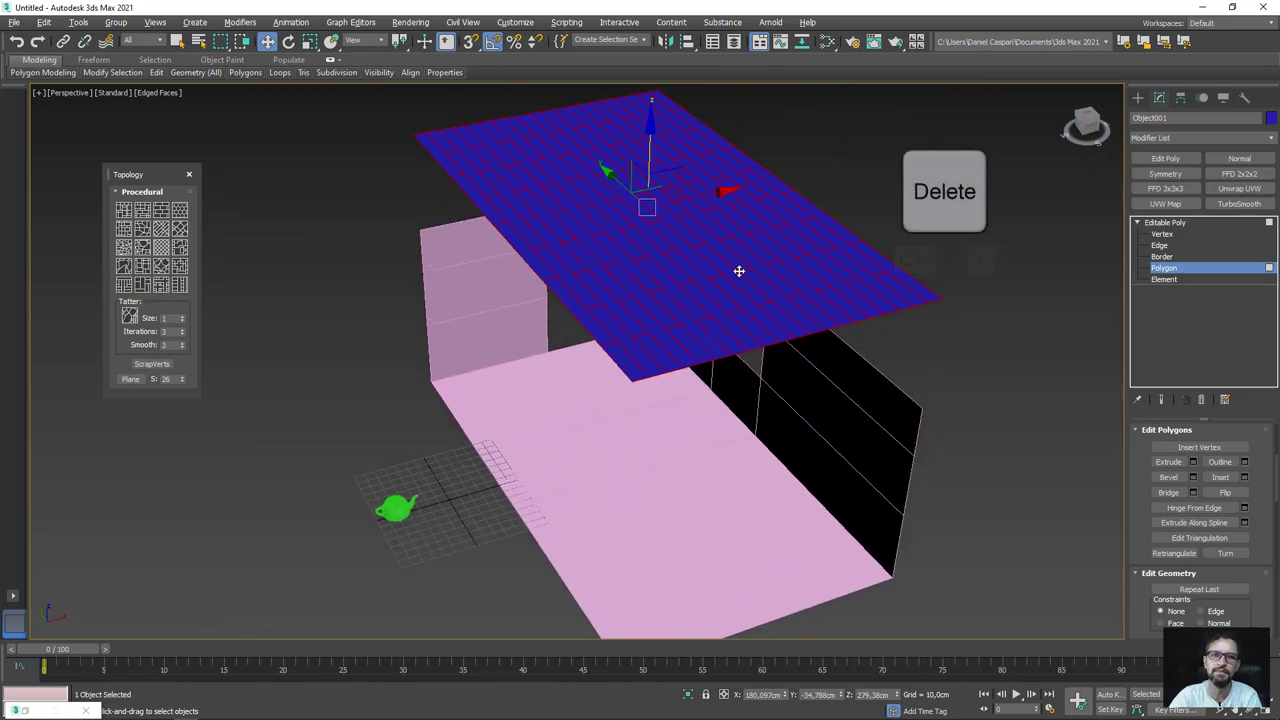
{"action": "middle_click_drag", "start_coordinate": [395, 508], "coordinate": [414, 249], "text": "alt"}
{"action": "scroll", "coordinate": [414, 249], "scroll_direction": "up", "scroll_amount": 4}
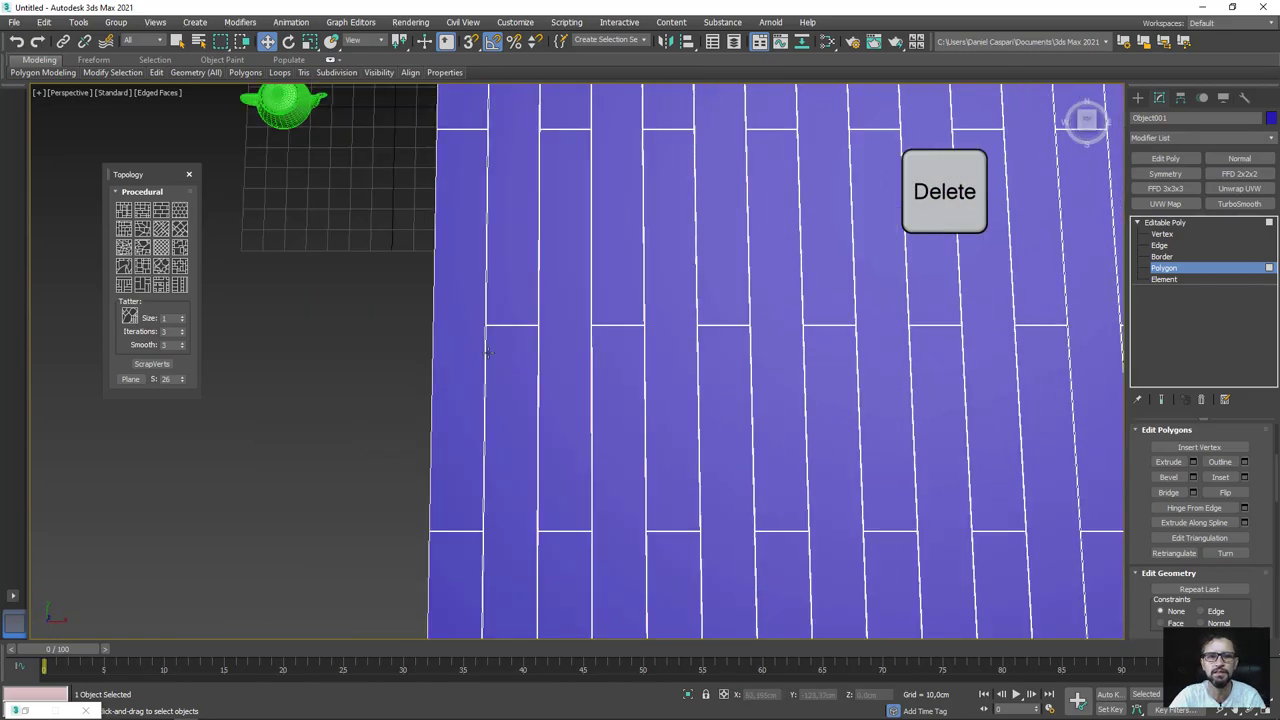
{"action": "scroll", "coordinate": [277, 106], "scroll_direction": "up", "scroll_amount": 4}
{"action": "scroll", "coordinate": [502, 302], "scroll_direction": "up", "scroll_amount": 4}
{"action": "scroll", "coordinate": [502, 302], "scroll_direction": "up", "scroll_amount": 2}
{"action": "scroll", "coordinate": [506, 303], "scroll_direction": "down", "scroll_amount": 4}
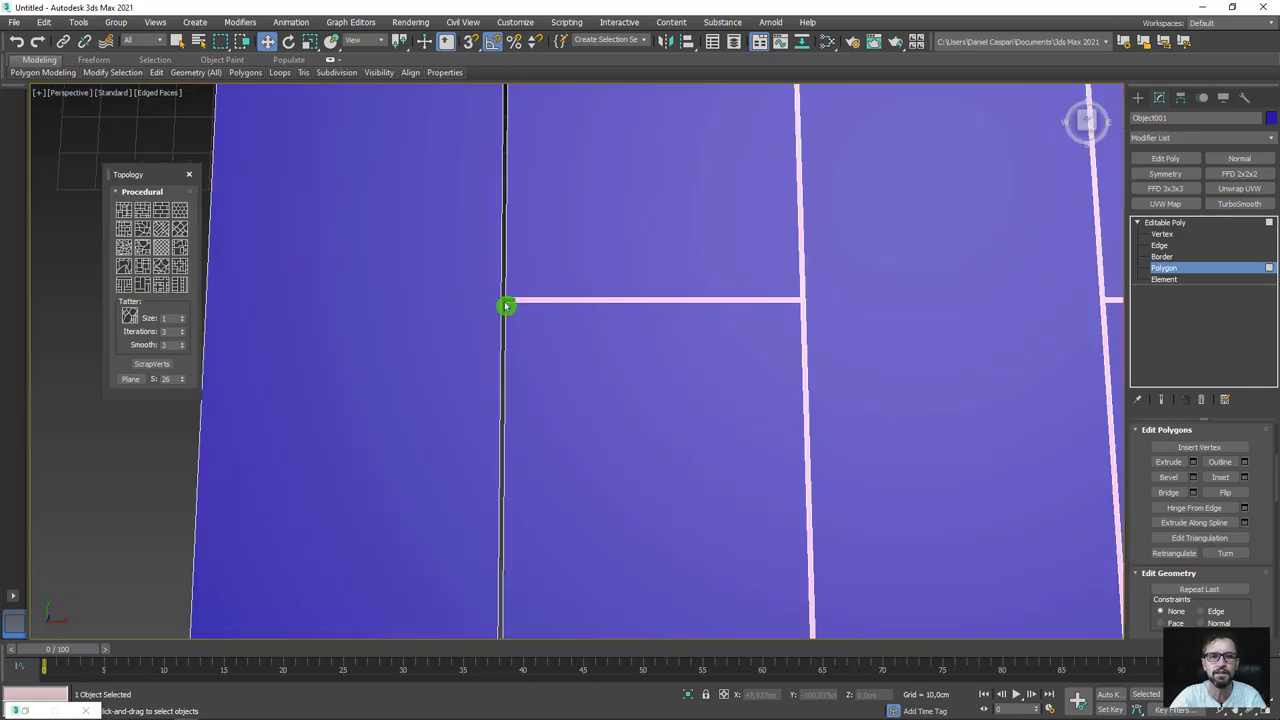
{"action": "scroll", "coordinate": [411, 209], "scroll_direction": "down", "scroll_amount": 4}
{"action": "middle_click_drag", "start_coordinate": [411, 209], "coordinate": [443, 423], "text": "alt"}
{"action": "middle_click_drag", "start_coordinate": [637, 294], "coordinate": [715, 325]}
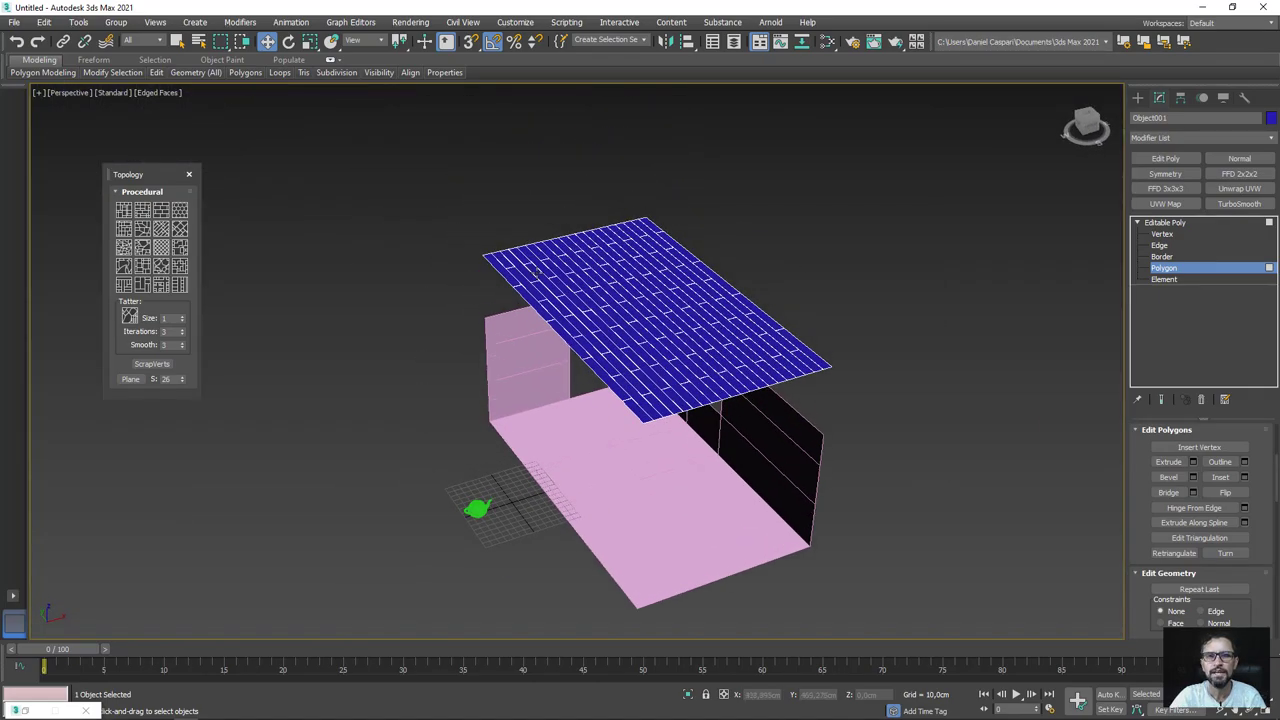
{"action": "mouse_move", "coordinate": [820, 421]}
{"action": "middle_mouse_down", "text": "alt"}
{"action": "mouse_move", "coordinate": [717, 440]}
{"action": "mouse_move", "coordinate": [683, 316]}
{"action": "middle_mouse_up", "text": "alt"}
Extrude every plank's border to give the boards thickness, then cap their open bottoms.
{"action": "scroll", "coordinate": [694, 343], "scroll_direction": "up", "scroll_amount": 4}
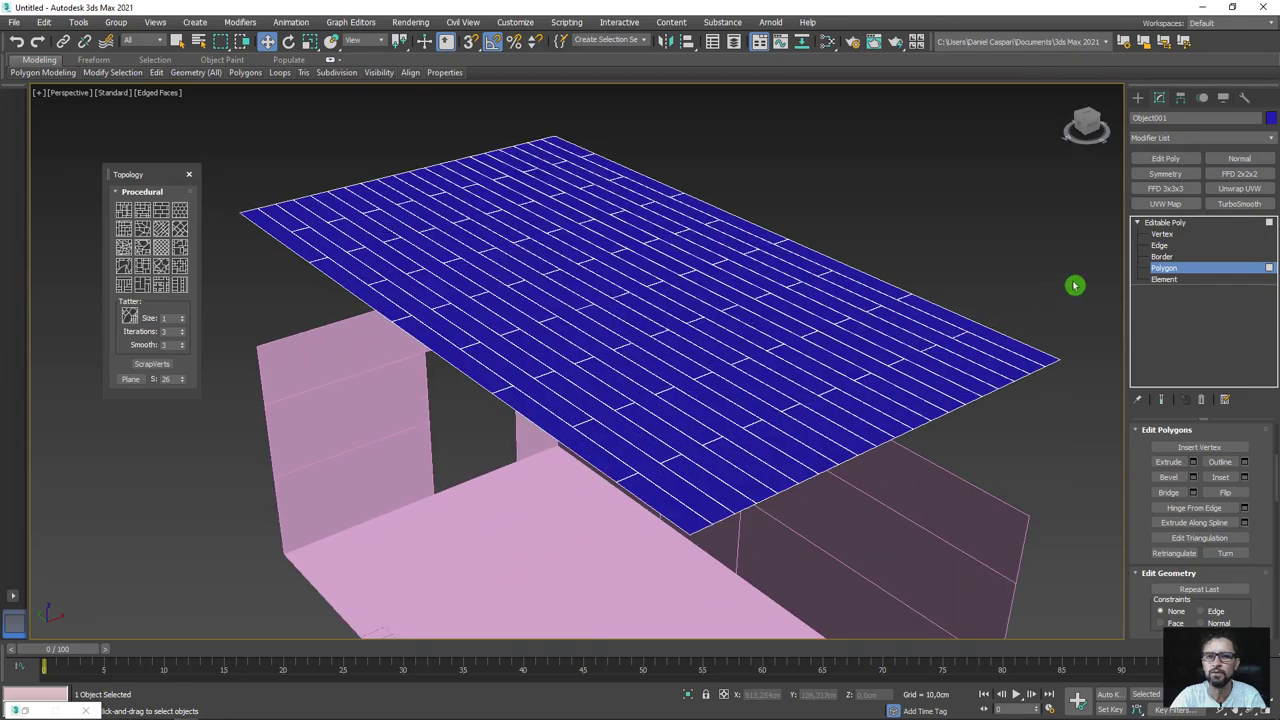
{"action": "left_click", "coordinate": [1165, 226]}
{"action": "left_click", "coordinate": [1271, 138]}
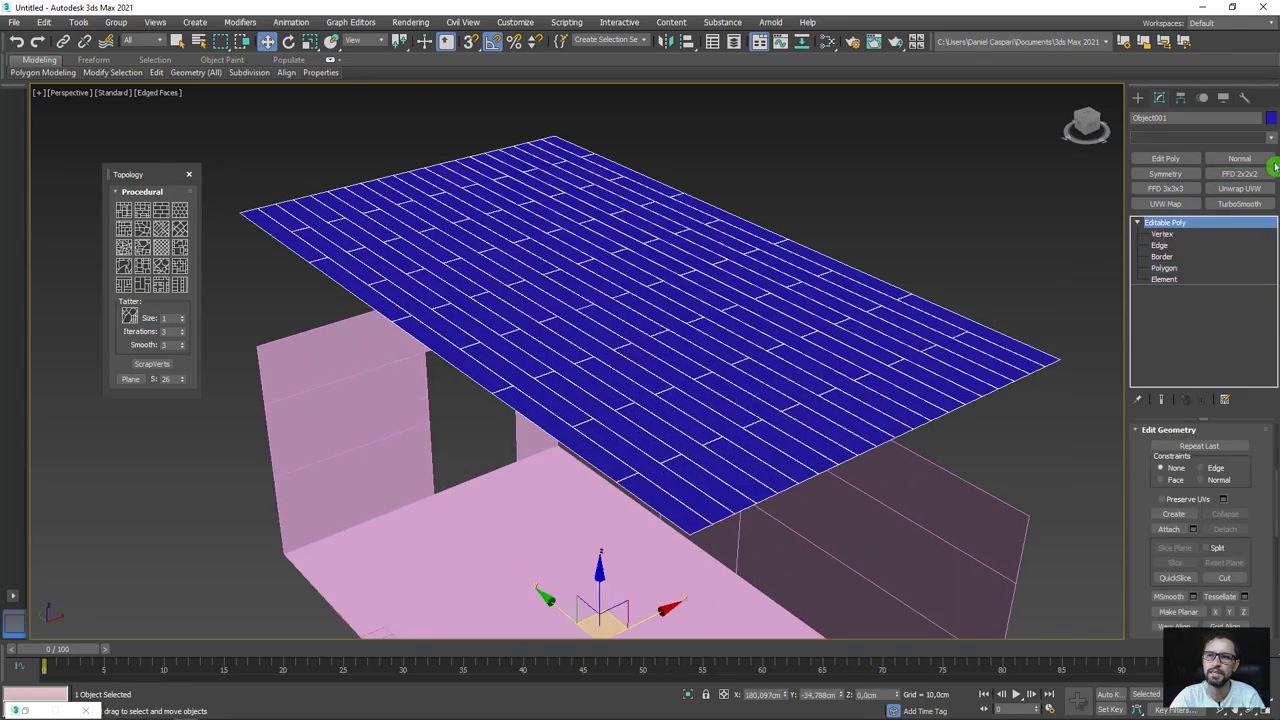
{"action": "key", "text": "Escape"}
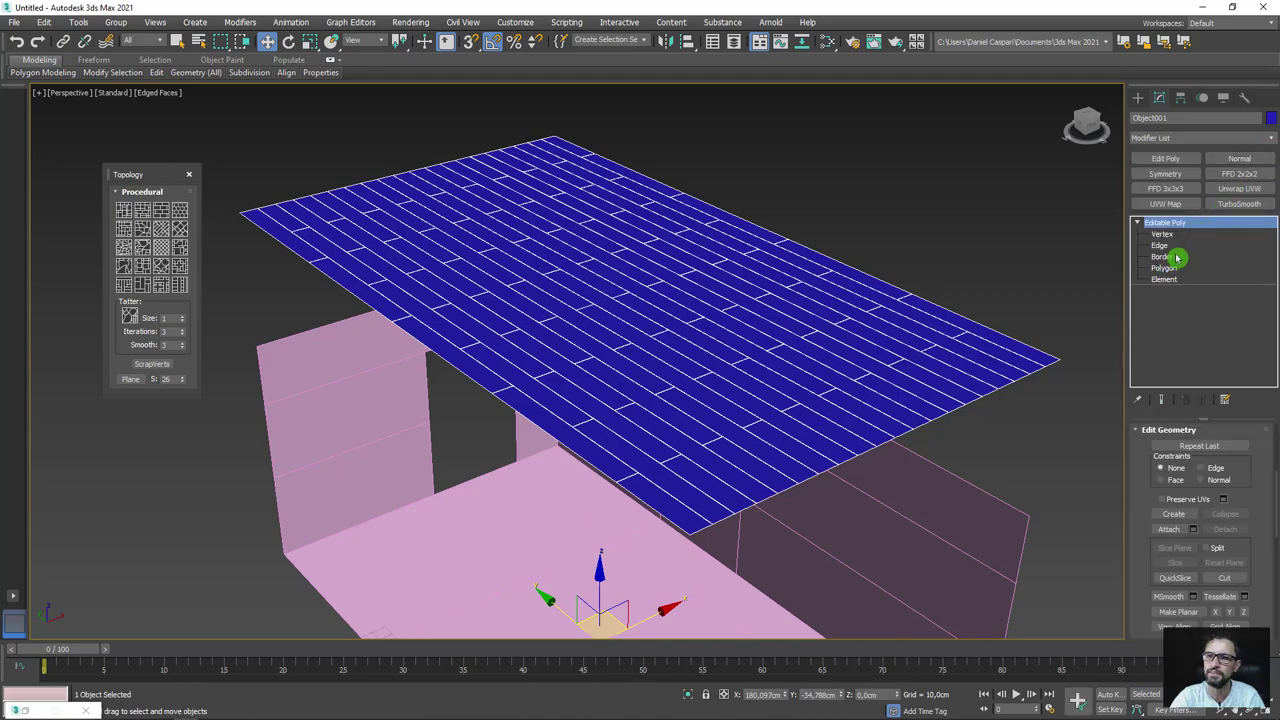
{"action": "left_click", "coordinate": [1162, 257]}
{"action": "scroll", "coordinate": [1028, 202], "scroll_direction": "down", "scroll_amount": 4}
{"action": "left_click_drag", "start_coordinate": [537, 374], "coordinate": [540, 370]}
{"action": "middle_click_drag", "start_coordinate": [540, 370], "coordinate": [849, 263], "text": "alt"}
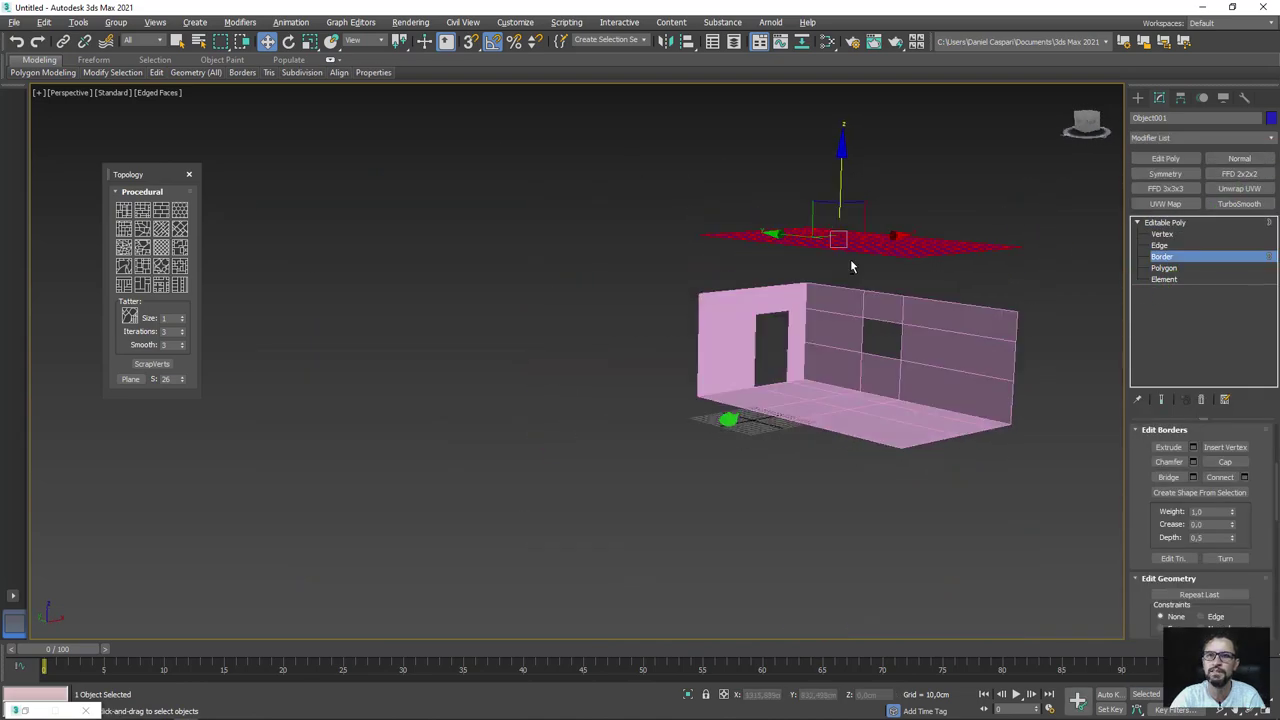
{"action": "scroll", "coordinate": [831, 286], "scroll_direction": "up", "scroll_amount": 3}
{"action": "scroll", "coordinate": [862, 290], "scroll_direction": "up", "scroll_amount": 3}
{"action": "left_click_drag", "start_coordinate": [874, 243], "coordinate": [883, 240], "text": "shift"}
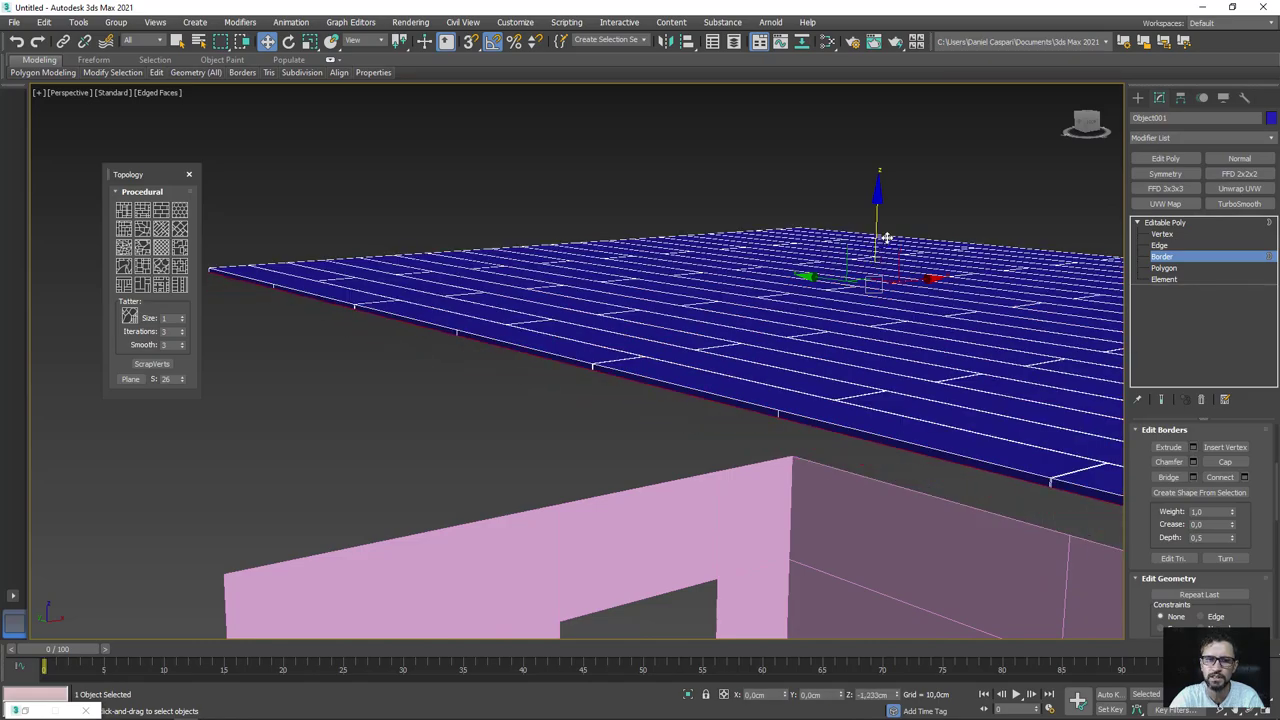
{"action": "mouse_move", "coordinate": [883, 471]}
{"action": "middle_mouse_down", "text": "alt"}
{"action": "mouse_move", "coordinate": [899, 437]}
{"action": "mouse_move", "coordinate": [869, 437]}
{"action": "middle_mouse_up", "text": "alt"}
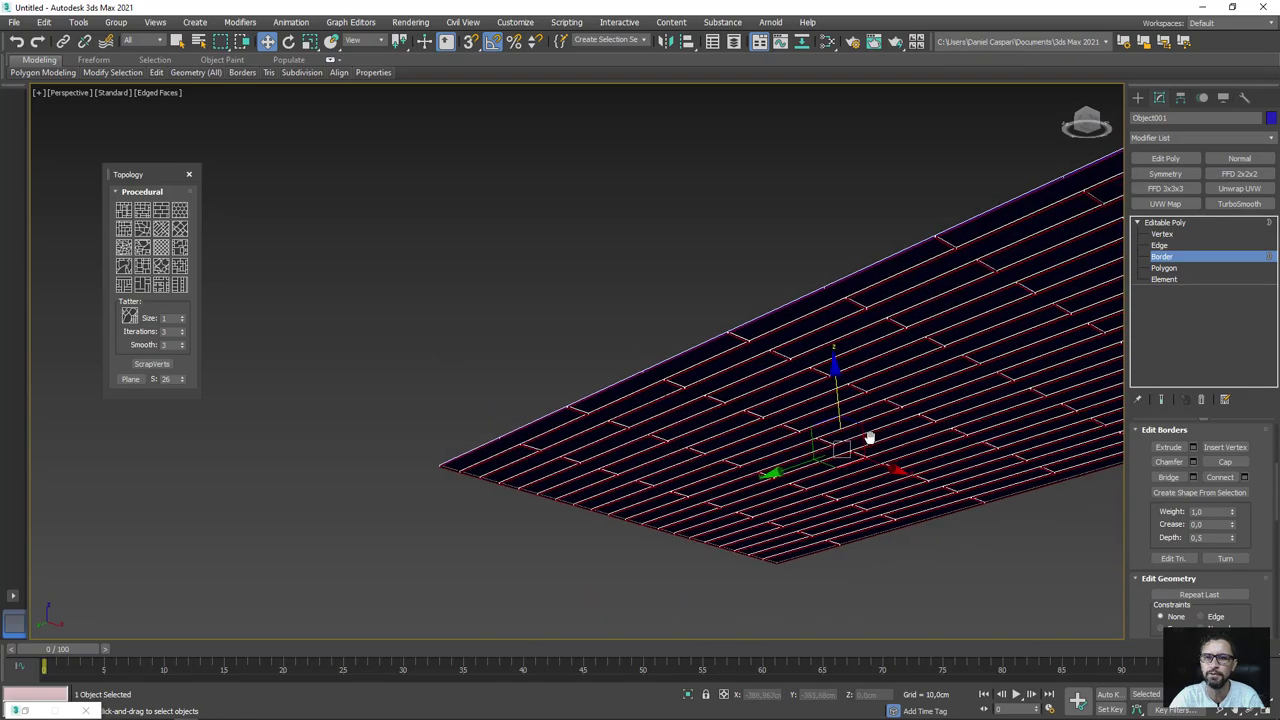
{"action": "left_click", "coordinate": [1228, 467]}
{"action": "mouse_move", "coordinate": [771, 466]}
{"action": "middle_mouse_down", "text": "alt"}
{"action": "mouse_move", "coordinate": [734, 409]}
{"action": "mouse_move", "coordinate": [769, 494]}
{"action": "mouse_move", "coordinate": [710, 516]}
{"action": "mouse_move", "coordinate": [760, 500]}
{"action": "middle_mouse_up", "text": "alt"}
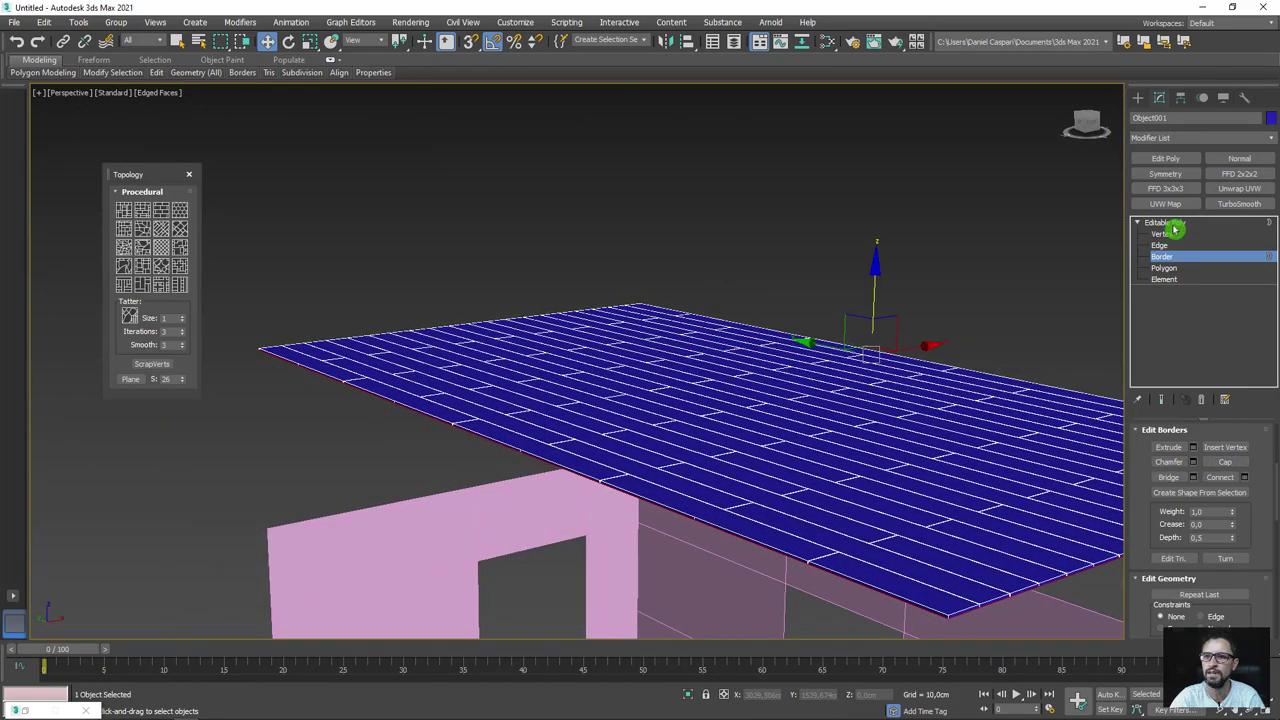
{"action": "left_click", "coordinate": [1174, 229]}
Convert the plank plane to an Editable Mesh and explode all its elements to objects.
{"action": "mouse_move", "coordinate": [949, 343]}
{"action": "middle_mouse_down", "text": "alt"}
{"action": "mouse_move", "coordinate": [737, 331]}
{"action": "mouse_move", "coordinate": [669, 296]}
{"action": "middle_mouse_up", "text": "alt"}
{"action": "right_click", "coordinate": [669, 296]}
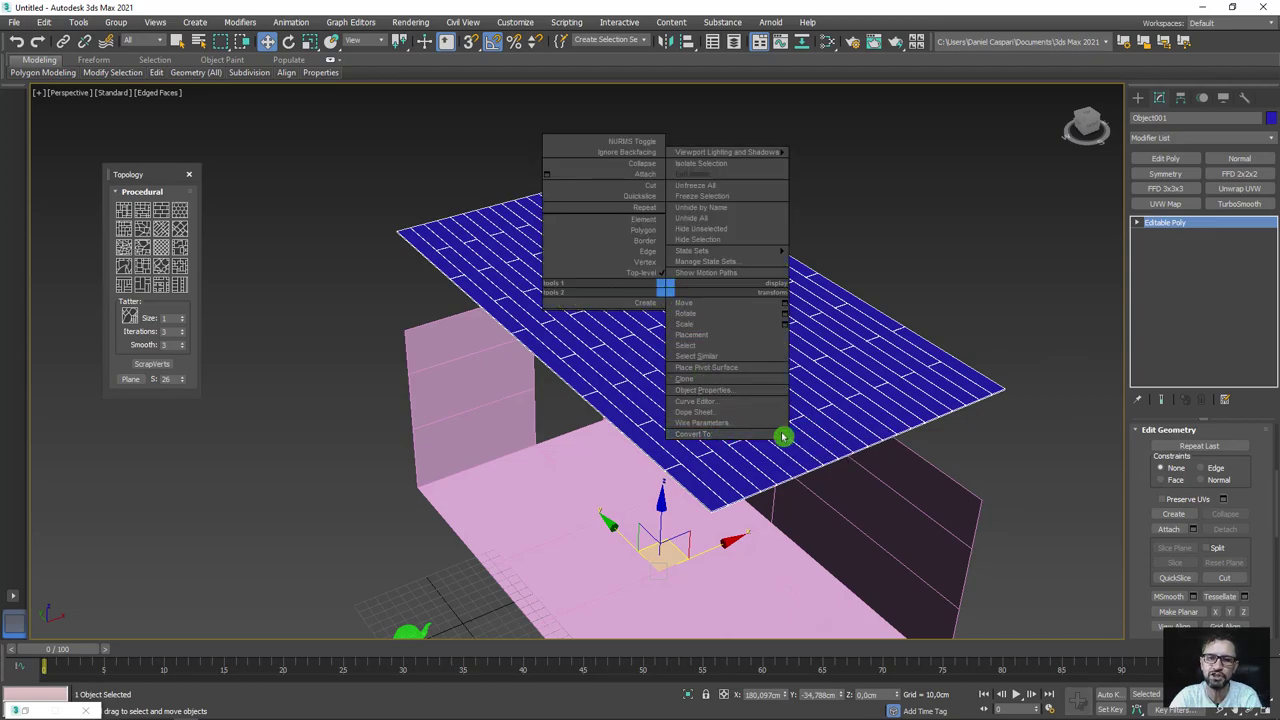
{"action": "mouse_move", "coordinate": [700, 434]}
{"action": "left_click", "coordinate": [820, 437]}
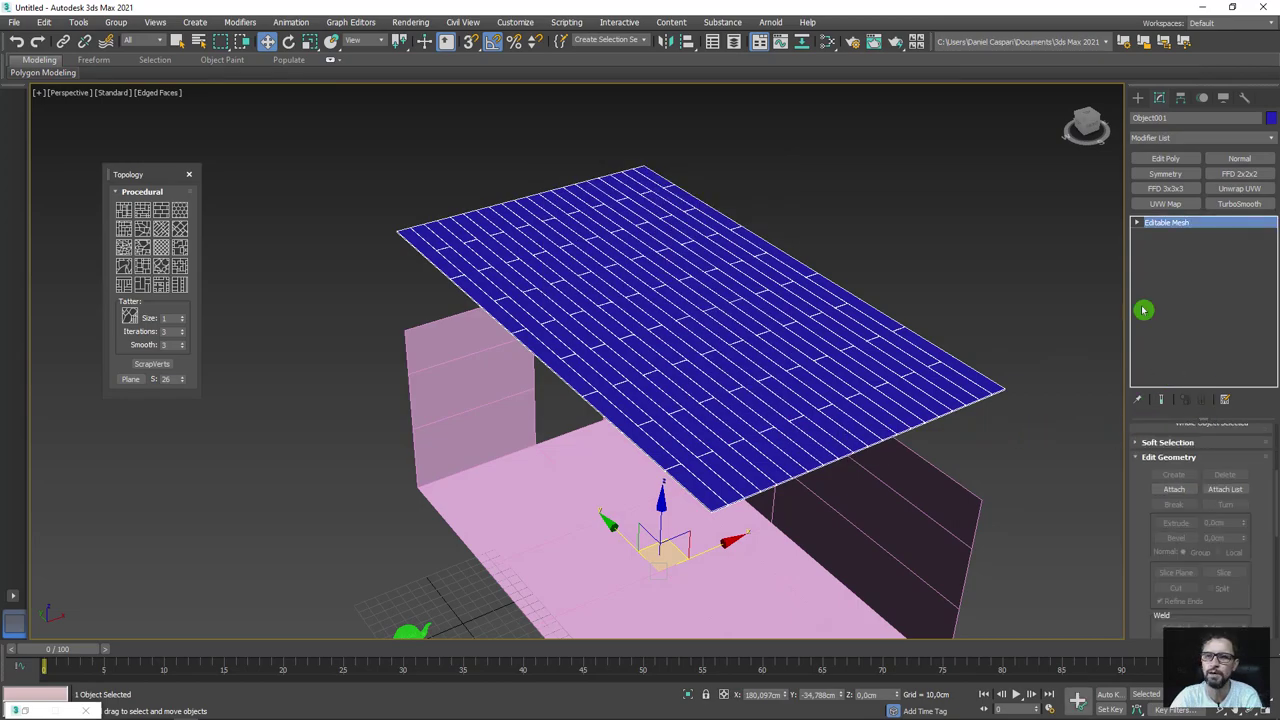
{"action": "left_click", "coordinate": [1137, 222]}
{"action": "left_click", "coordinate": [1166, 278]}
{"action": "left_click_drag", "start_coordinate": [979, 174], "coordinate": [260, 573]}
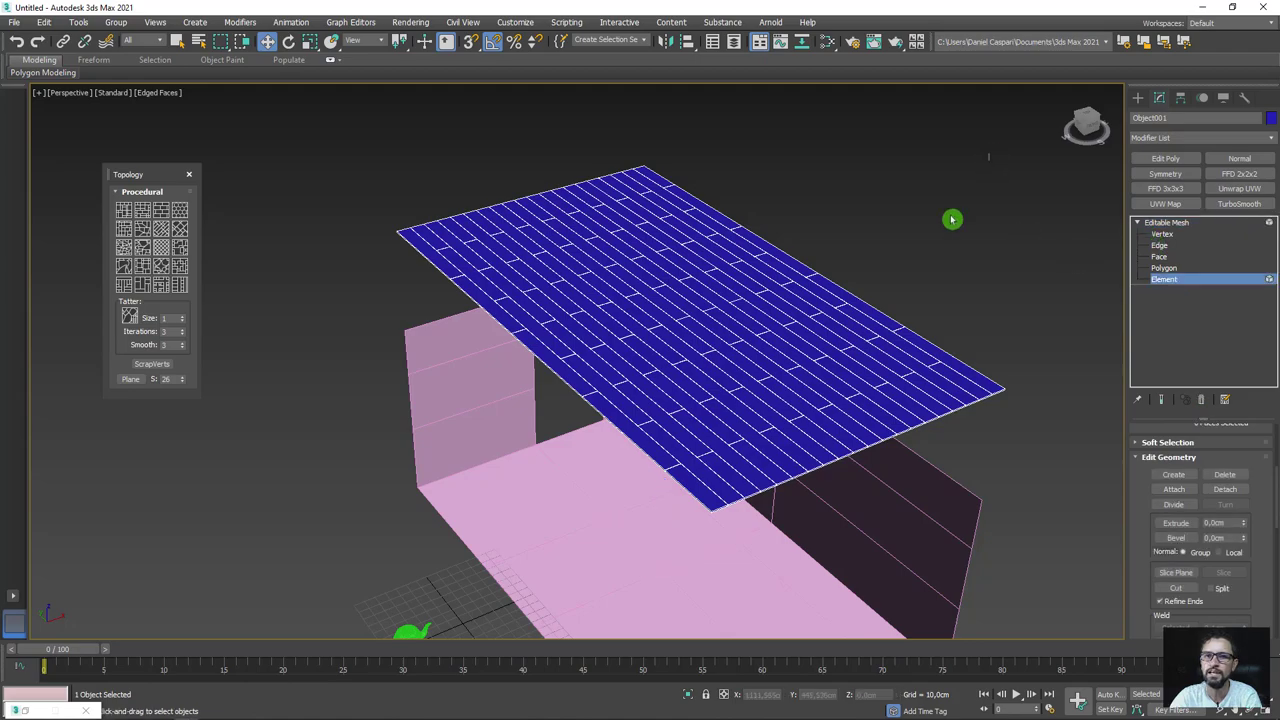
{"action": "mouse_move", "coordinate": [1166, 580]}
{"action": "left_mouse_down"}
{"action": "mouse_move", "coordinate": [1149, 628]}
{"action": "mouse_move", "coordinate": [1158, 505]}
{"action": "left_mouse_up"}
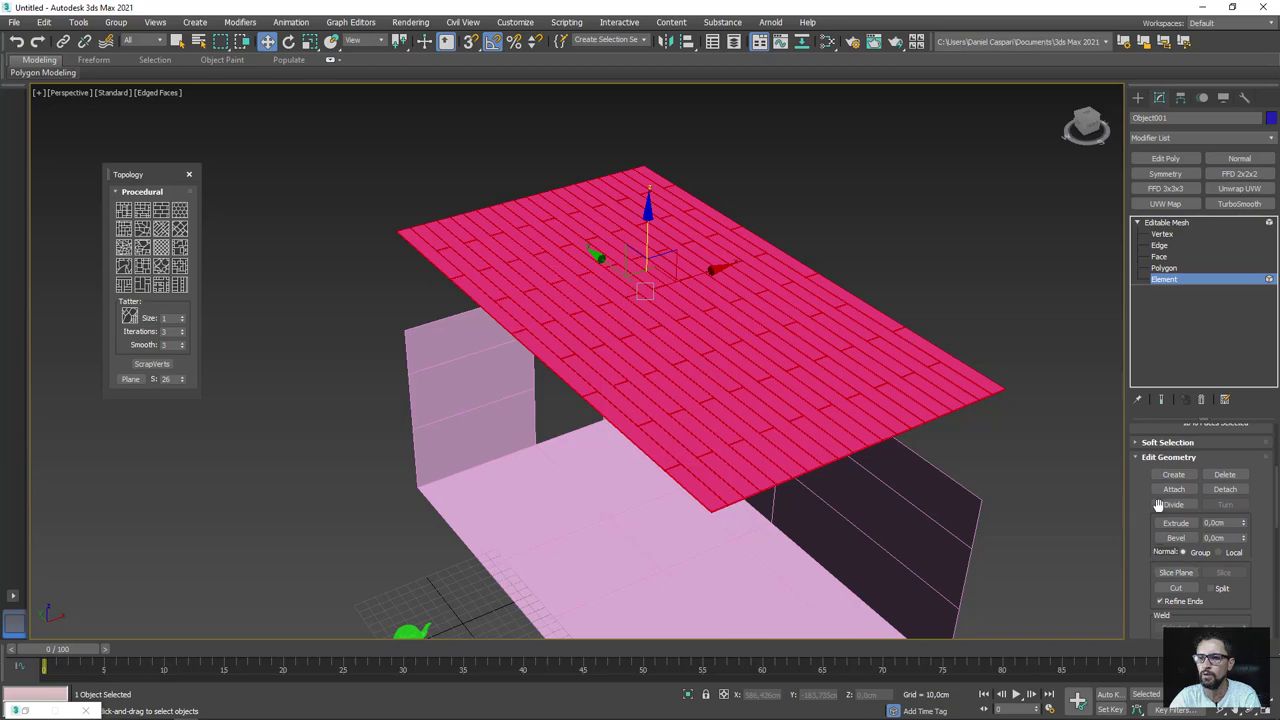
{"action": "left_click_drag", "start_coordinate": [1142, 550], "coordinate": [1135, 403]}
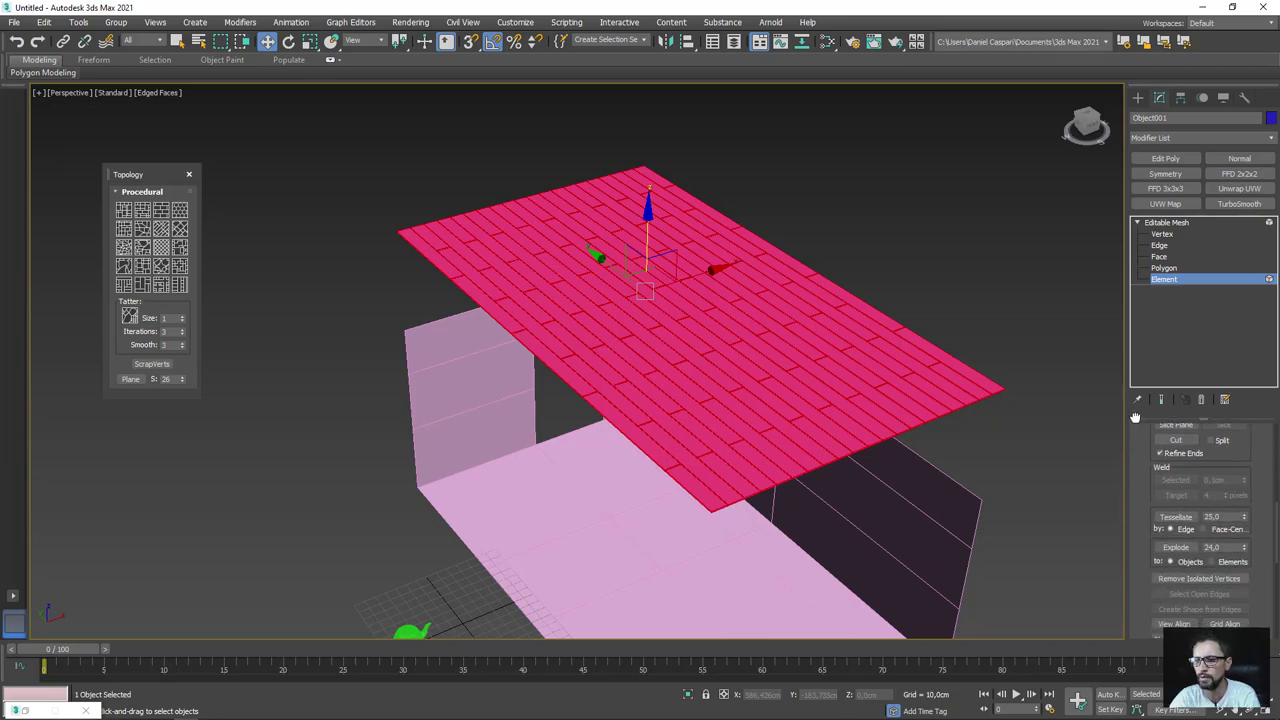
{"action": "left_click_drag", "start_coordinate": [1158, 493], "coordinate": [1158, 477]}
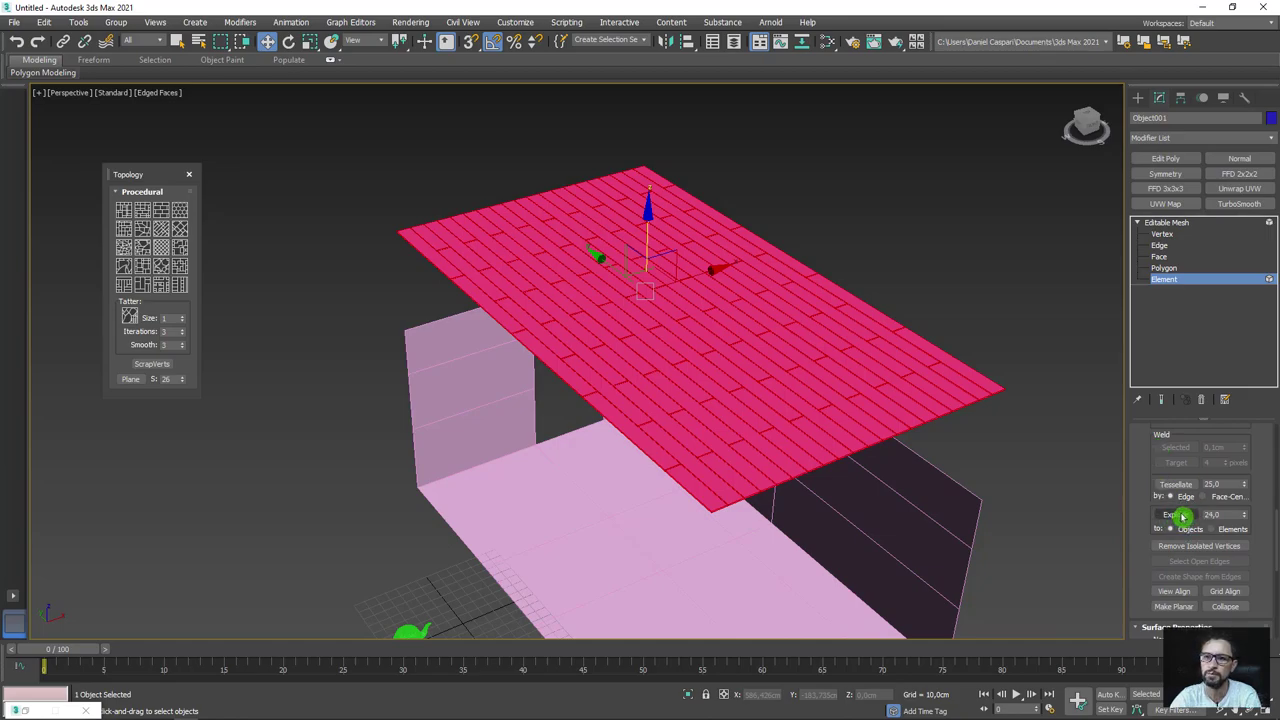
{"action": "left_click", "coordinate": [1178, 515]}
{"action": "left_click", "coordinate": [690, 374]}
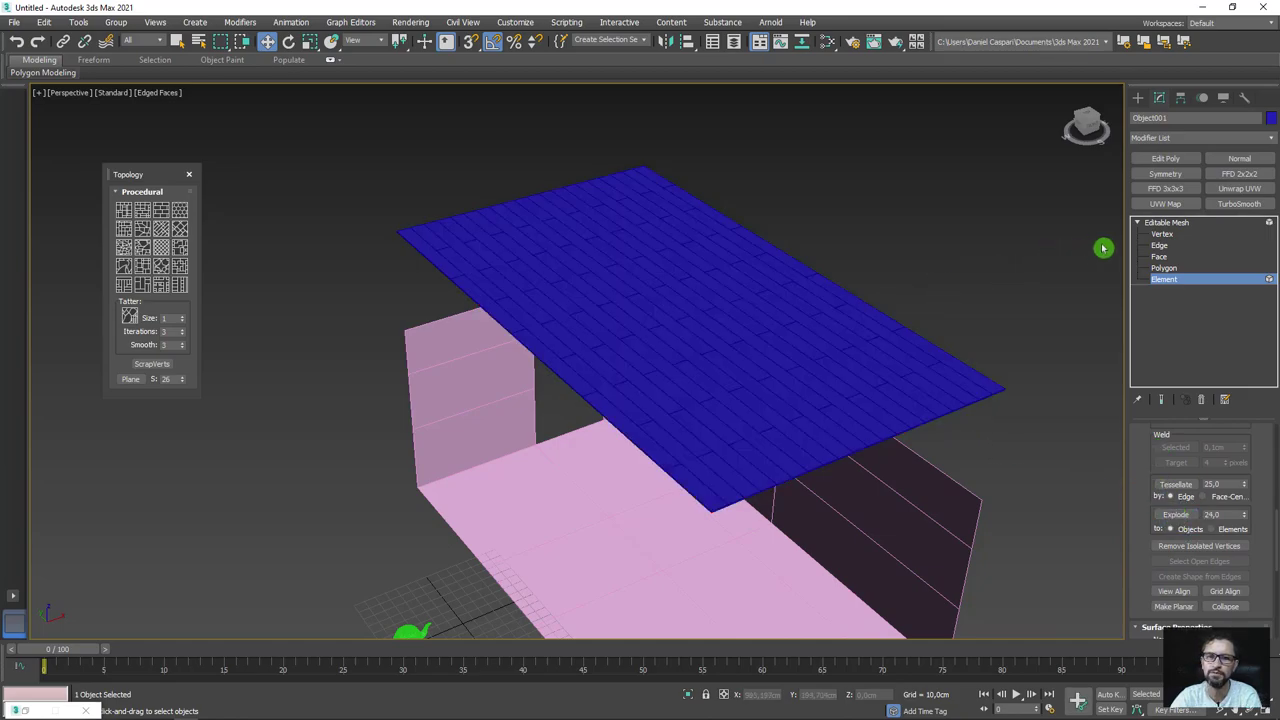
{"action": "left_click", "coordinate": [1166, 222]}
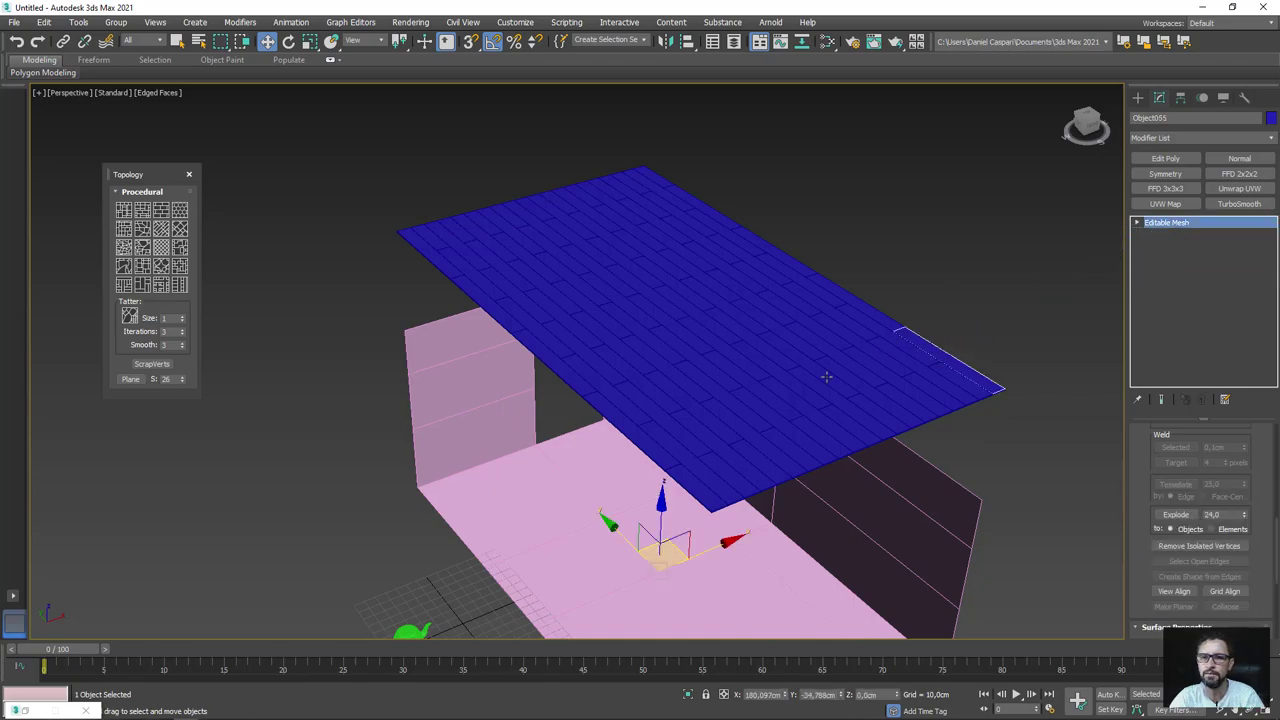
Test-lift one exploded board, undo it, and reselect the remaining floor plane.
{"action": "left_click_drag", "start_coordinate": [666, 497], "coordinate": [921, 363]}
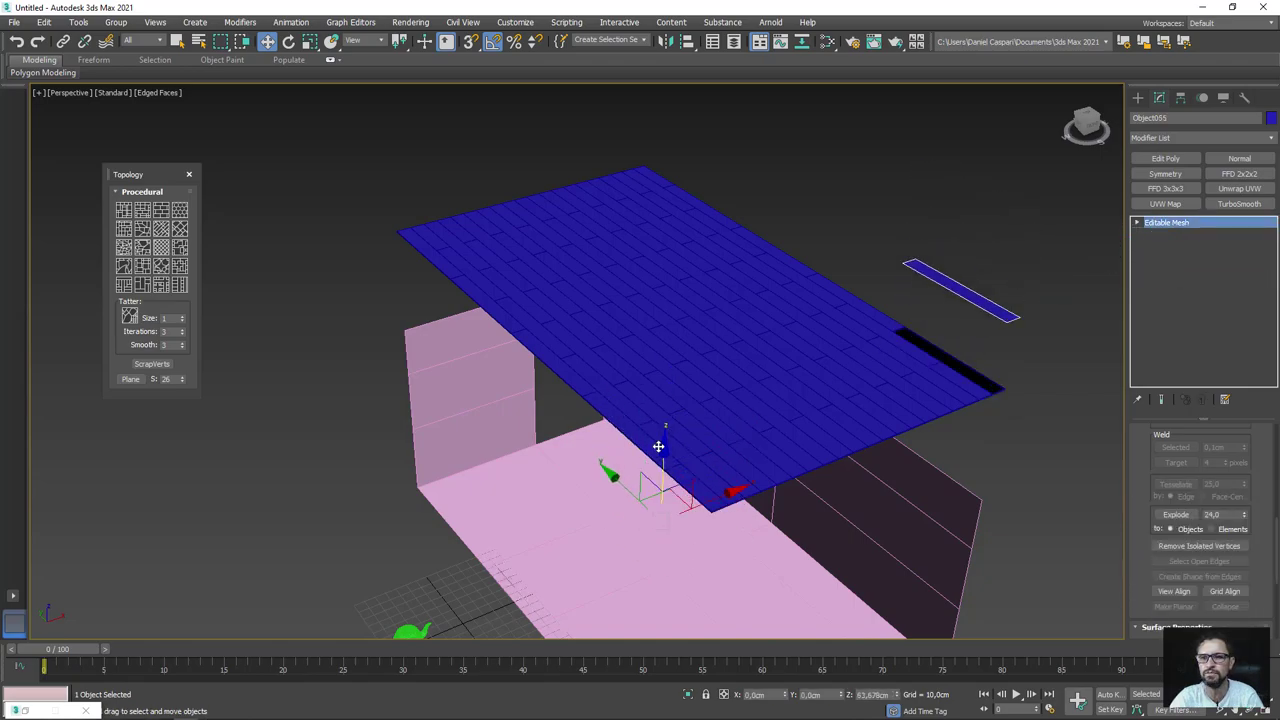
{"action": "key", "text": "ctrl+z"}
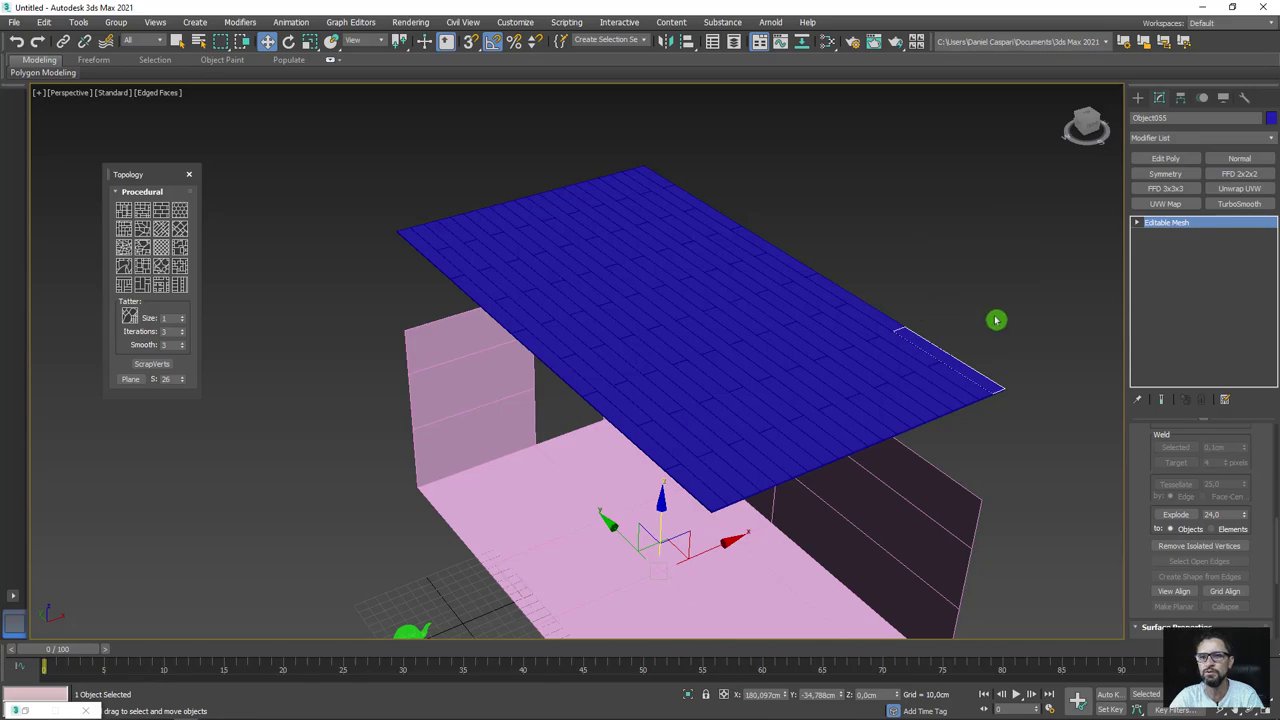
{"action": "left_click", "coordinate": [960, 365]}
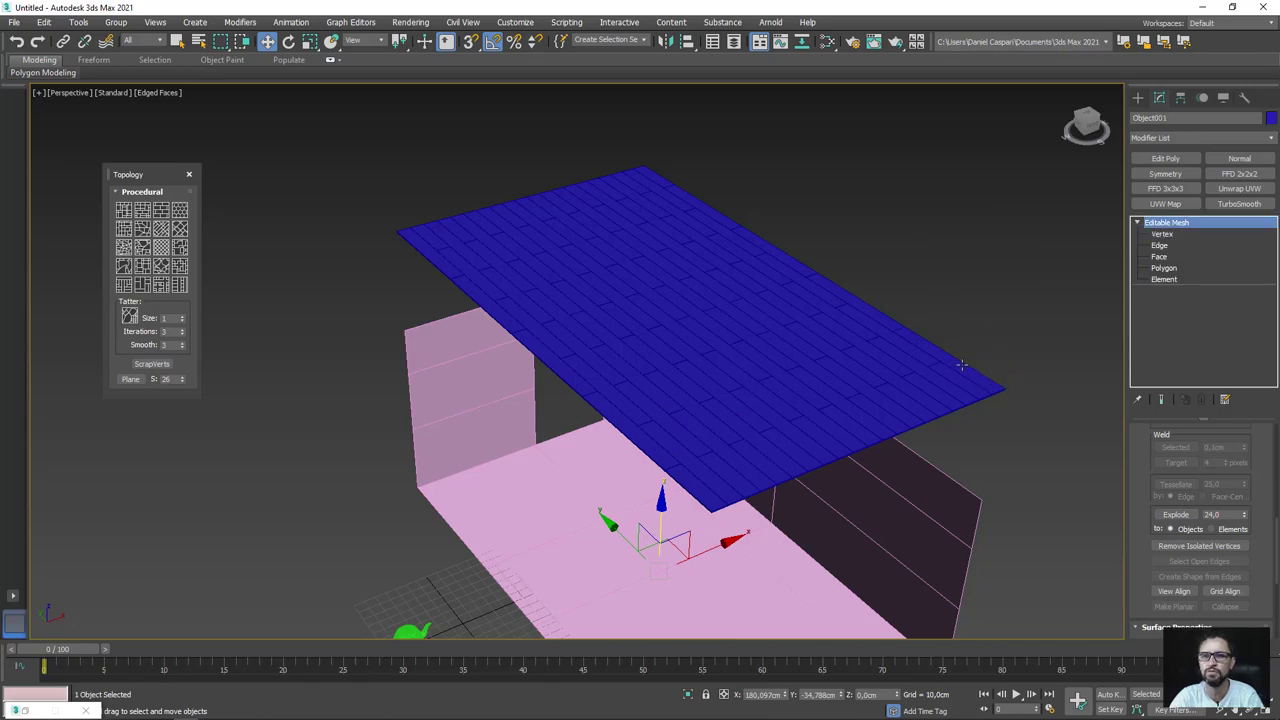
{"action": "left_click", "coordinate": [849, 384]}
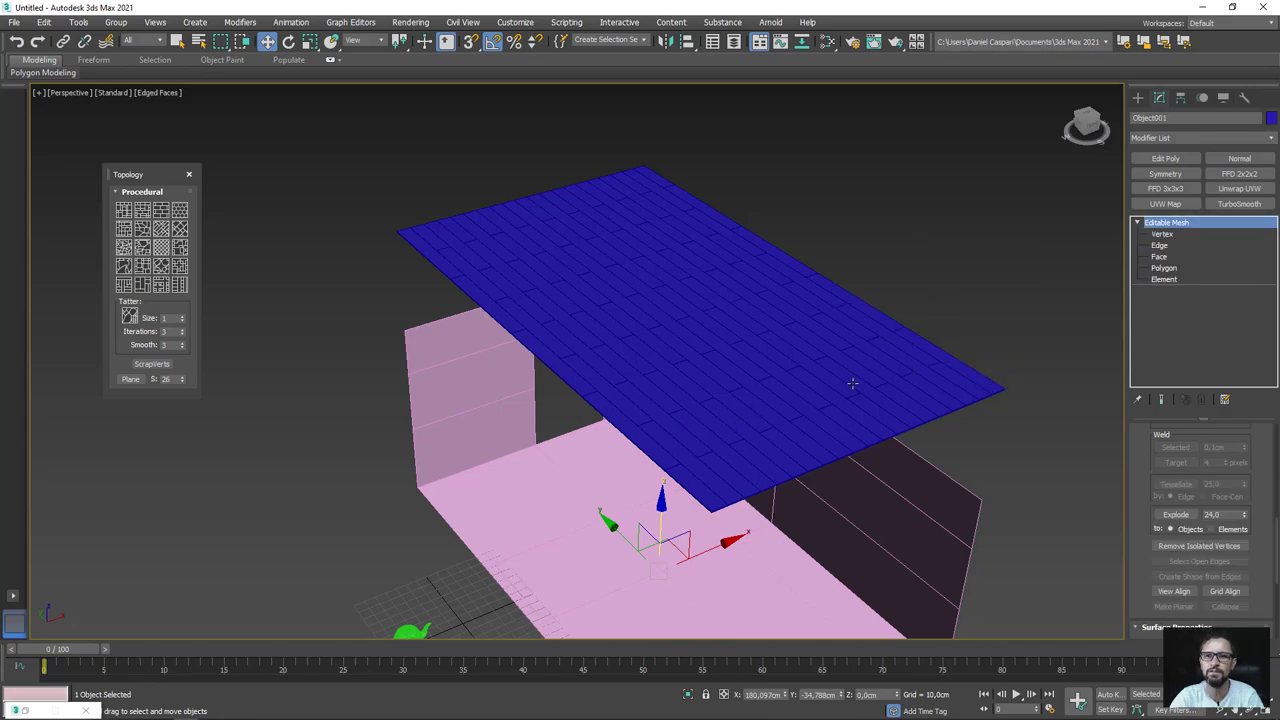
Explode all remaining plank elements at a 45 angle threshold, then test-lift one board.
{"action": "left_click", "coordinate": [1163, 279]}
{"action": "key", "text": "ctrl+a"}
{"action": "key", "text": "5"}
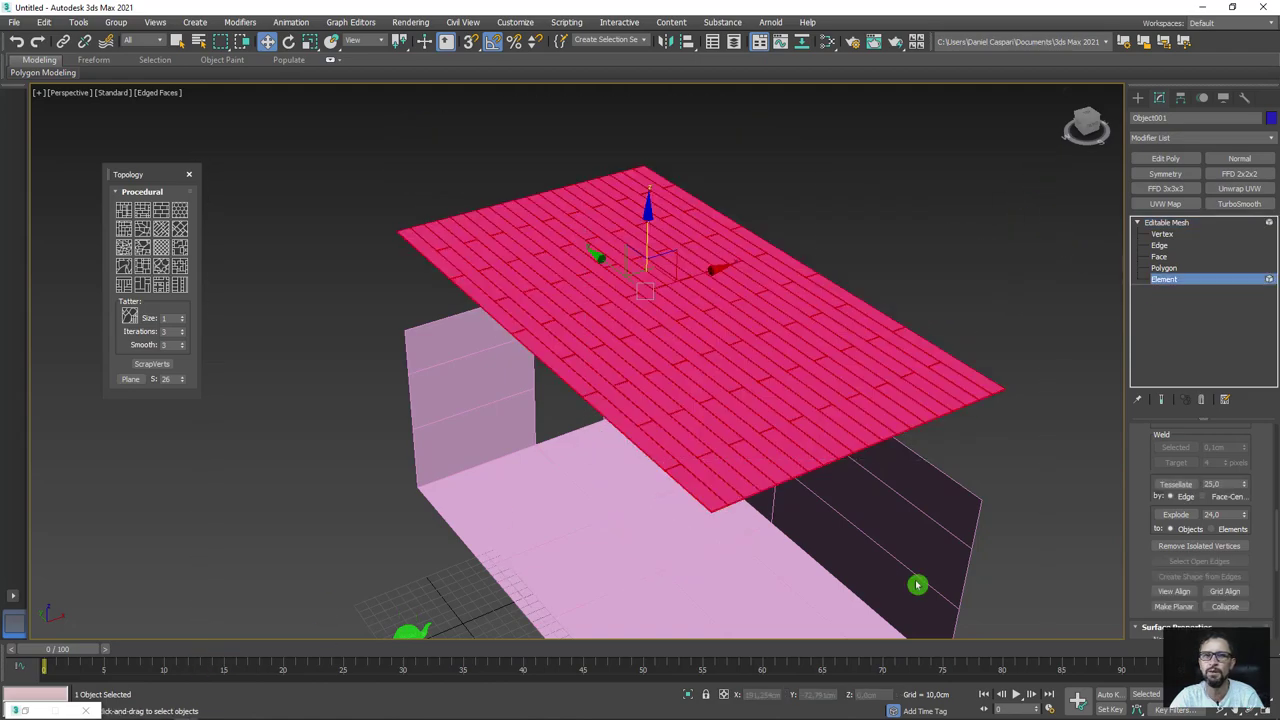
{"action": "left_click", "coordinate": [1178, 515]}
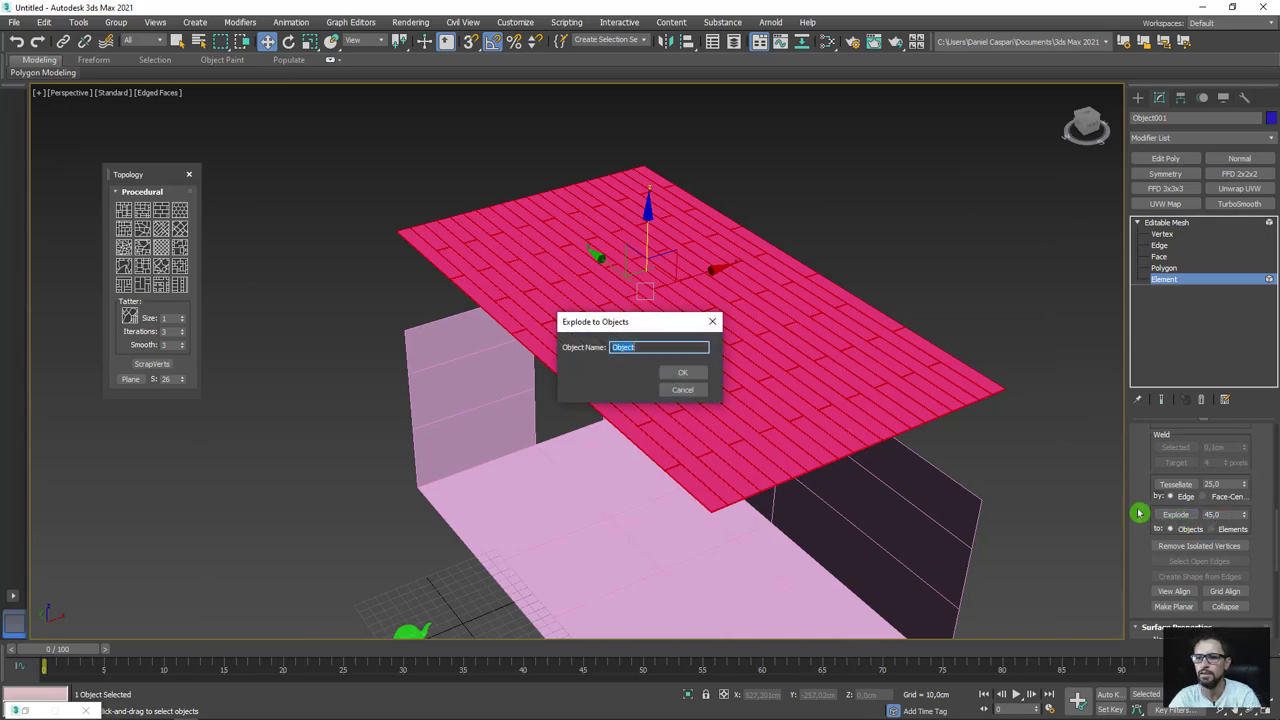
{"action": "left_click", "coordinate": [680, 384]}
{"action": "left_click", "coordinate": [1168, 222]}
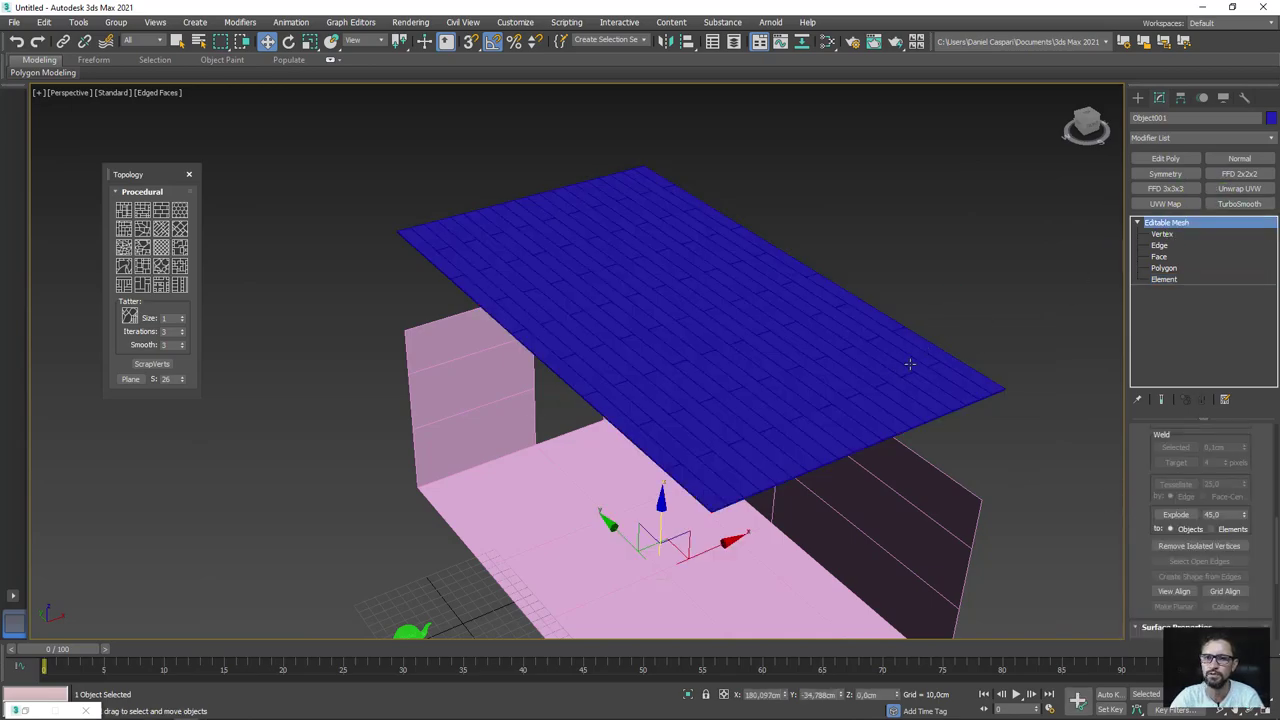
{"action": "left_click_drag", "start_coordinate": [661, 510], "coordinate": [661, 400]}
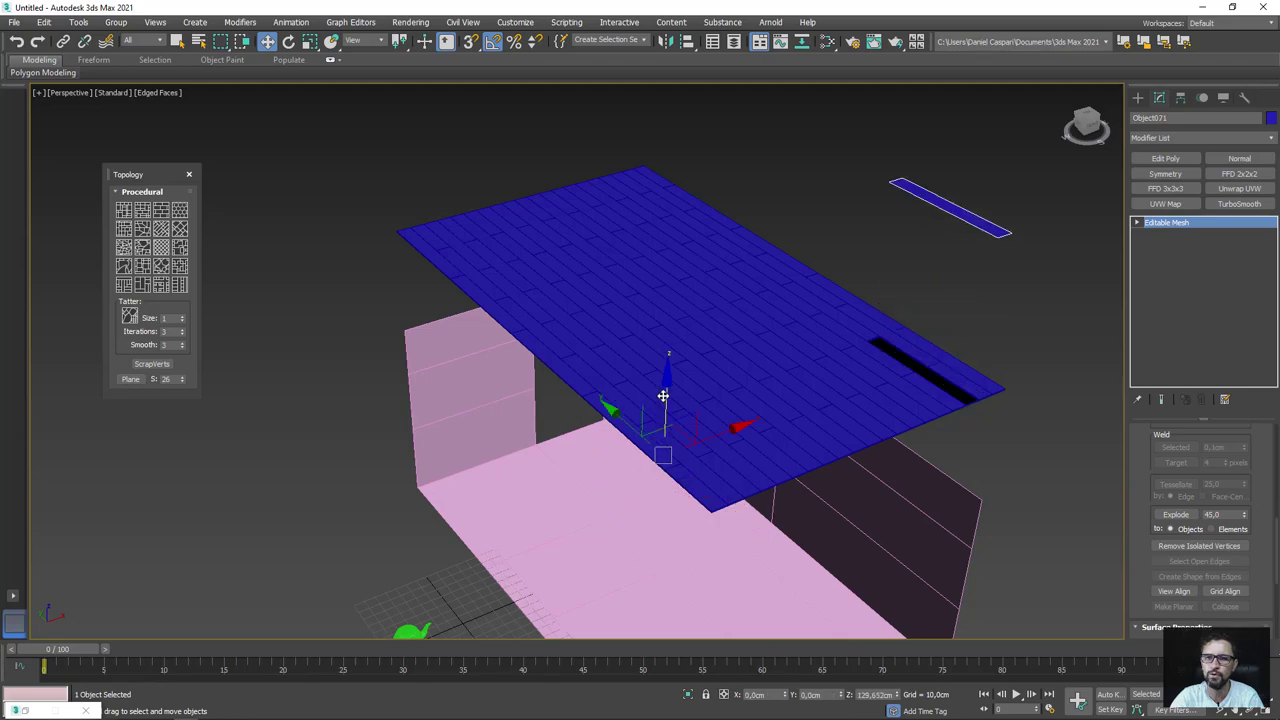
{"action": "mouse_move", "coordinate": [700, 420]}
{"action": "middle_mouse_down", "text": "alt"}
{"action": "mouse_move", "coordinate": [975, 457]}
{"action": "mouse_move", "coordinate": [1046, 423]}
{"action": "mouse_move", "coordinate": [1048, 461]}
{"action": "mouse_move", "coordinate": [1014, 451]}
{"action": "mouse_move", "coordinate": [1034, 427]}
{"action": "mouse_move", "coordinate": [559, 253]}
{"action": "middle_mouse_up", "text": "alt"}
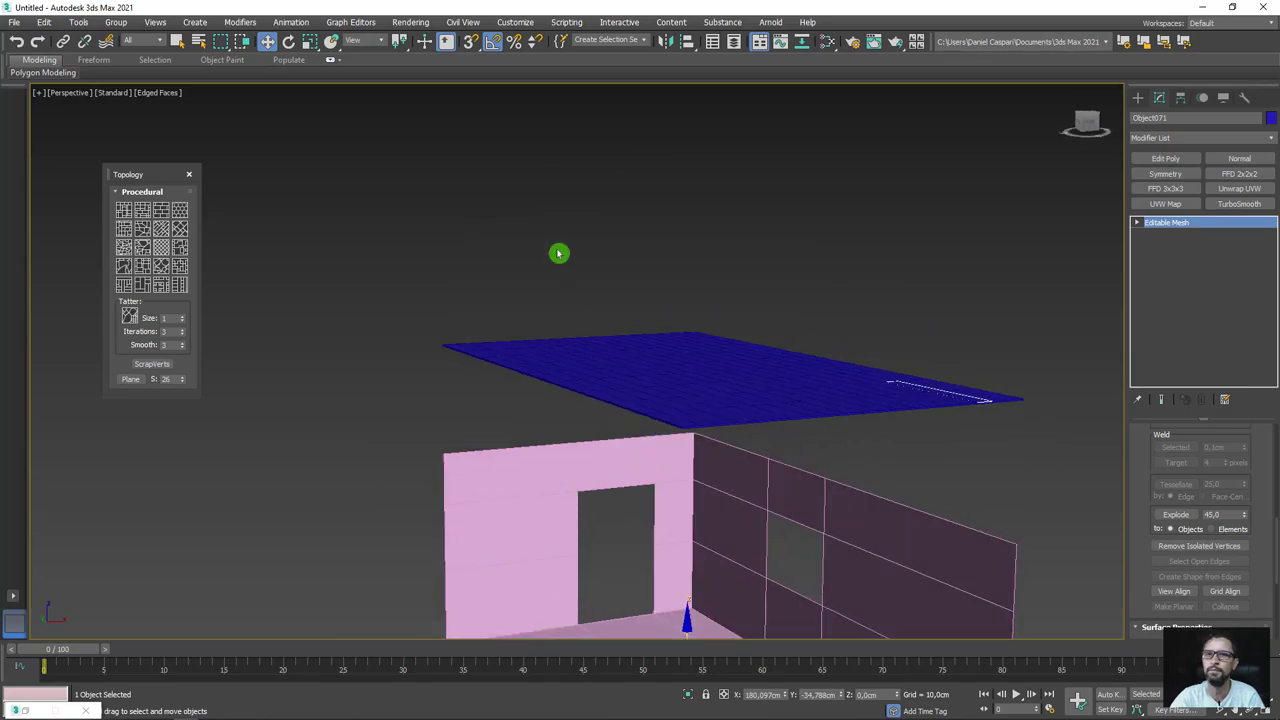
Box-select all 100 floor boards in the Front view, then return to Perspective.
{"action": "key", "text": "f"}
{"action": "key", "text": "z"}
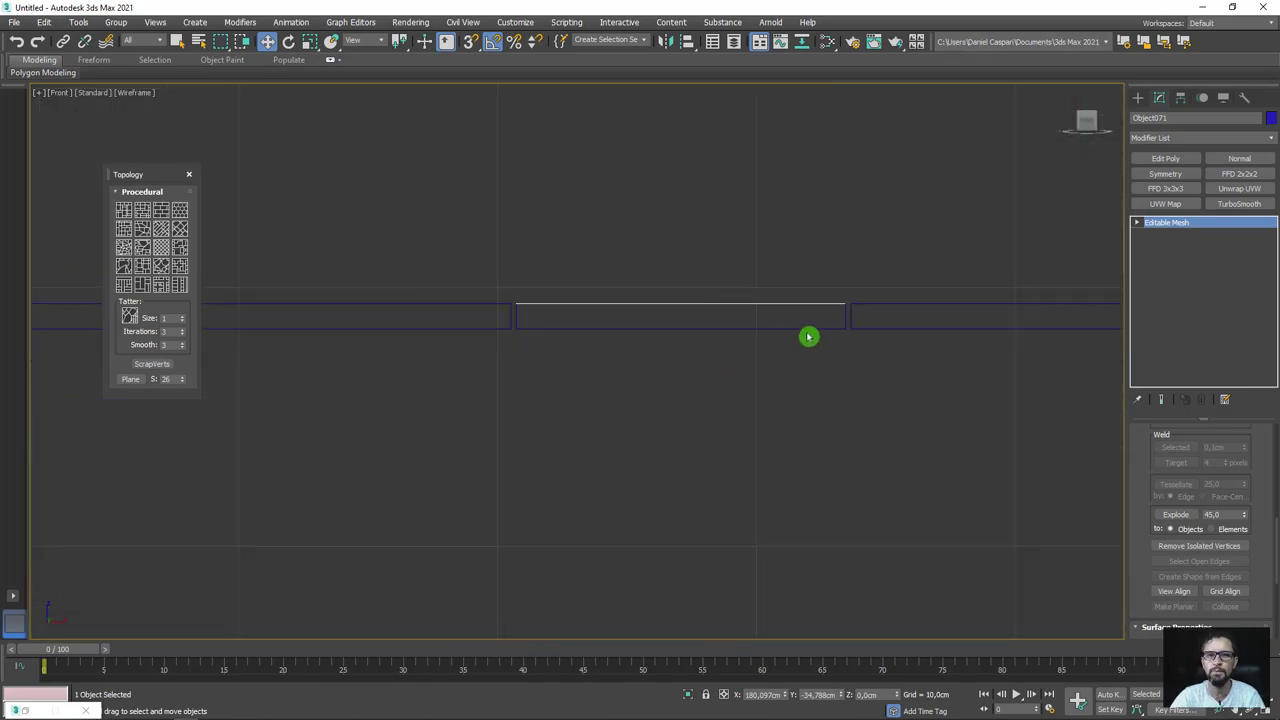
{"action": "scroll", "coordinate": [847, 323], "scroll_direction": "down", "scroll_amount": 5}
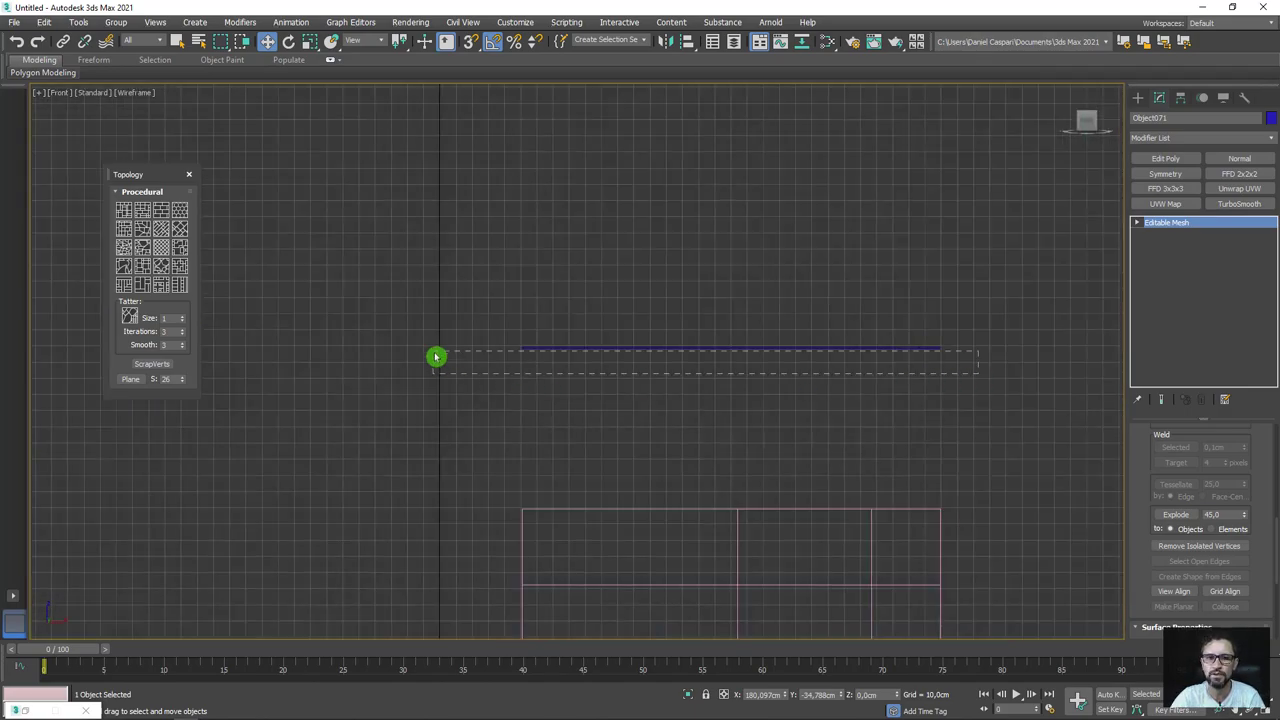
{"action": "left_click_drag", "start_coordinate": [438, 355], "coordinate": [440, 354]}
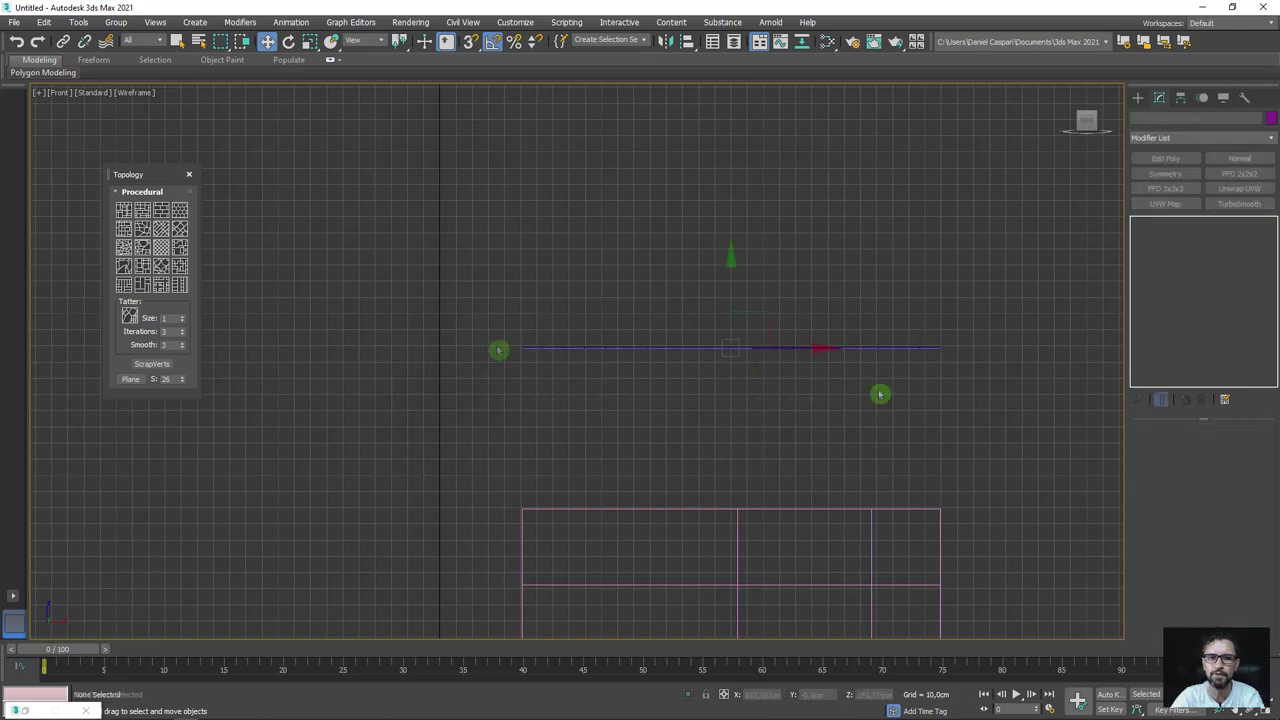
{"action": "scroll", "coordinate": [520, 352], "scroll_direction": "up", "scroll_amount": 2}
{"action": "middle_click_drag", "start_coordinate": [806, 377], "coordinate": [663, 455]}
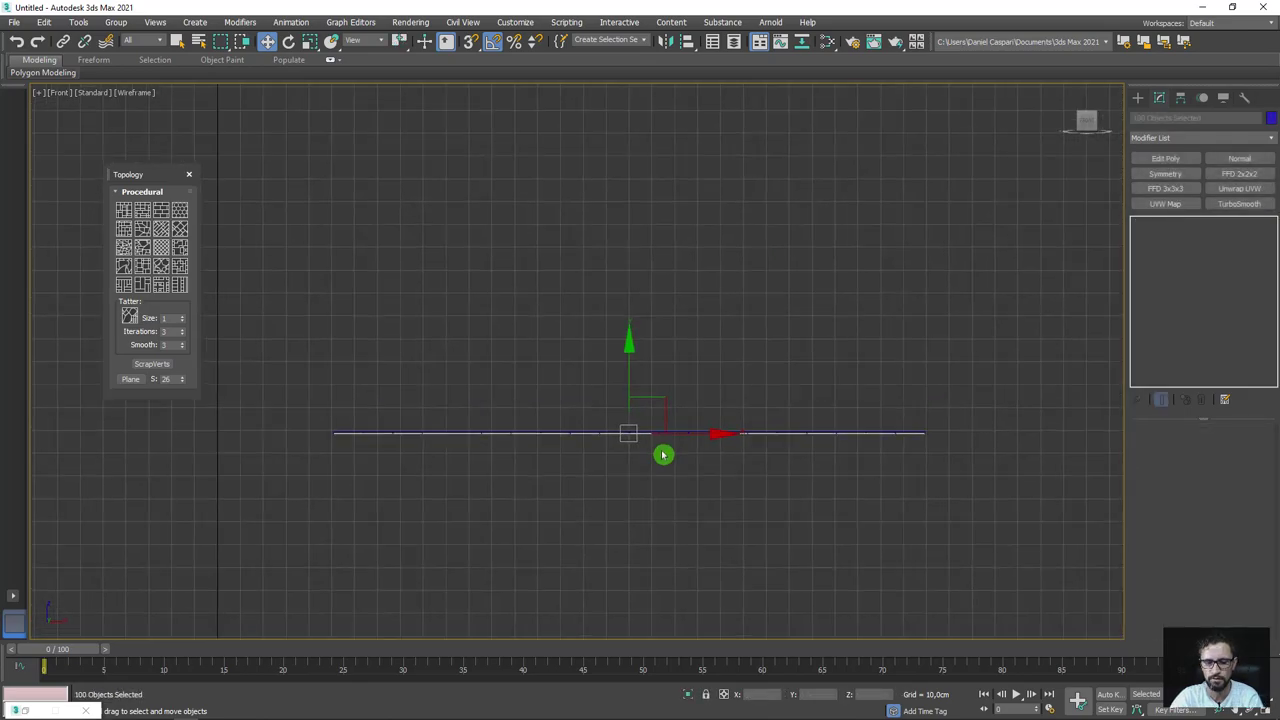
{"action": "key", "text": "p"}
{"action": "middle_click_drag", "start_coordinate": [715, 375], "coordinate": [690, 330], "text": "alt"}
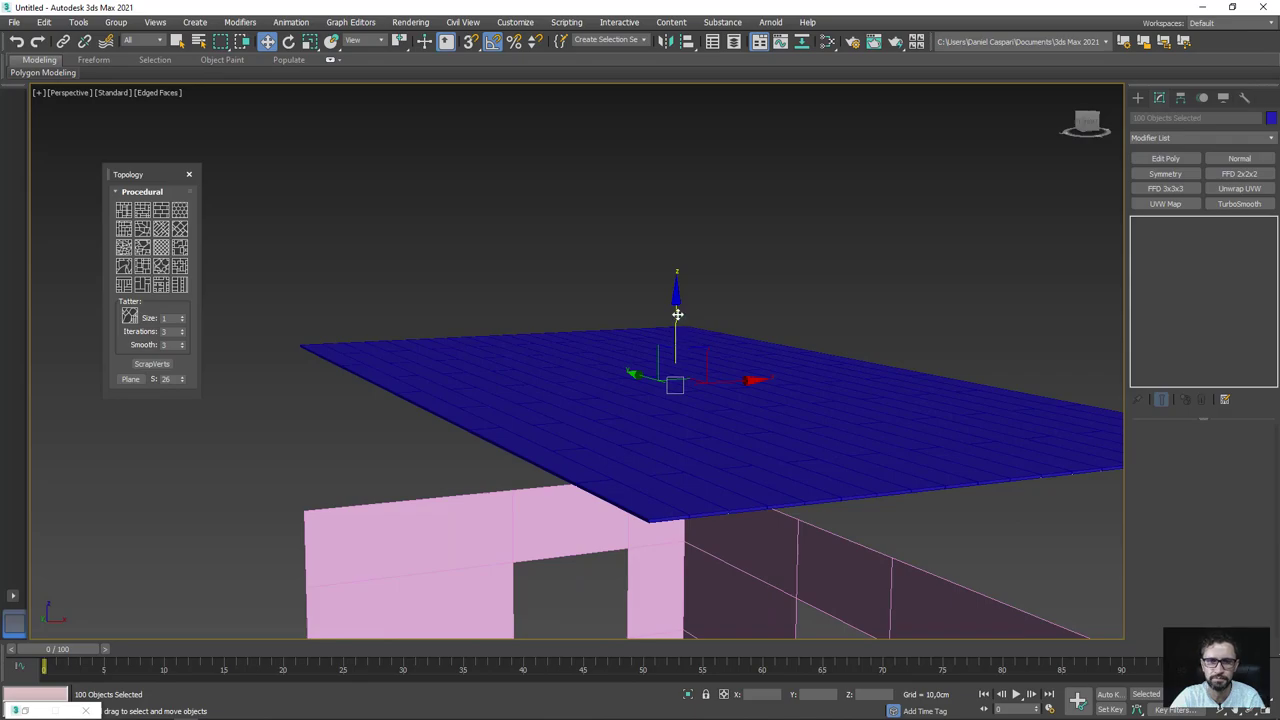
{"action": "left_click_drag", "start_coordinate": [677, 314], "coordinate": [677, 345], "text": "shift"}
{"action": "middle_click_drag", "start_coordinate": [677, 345], "coordinate": [715, 410], "text": "alt"}
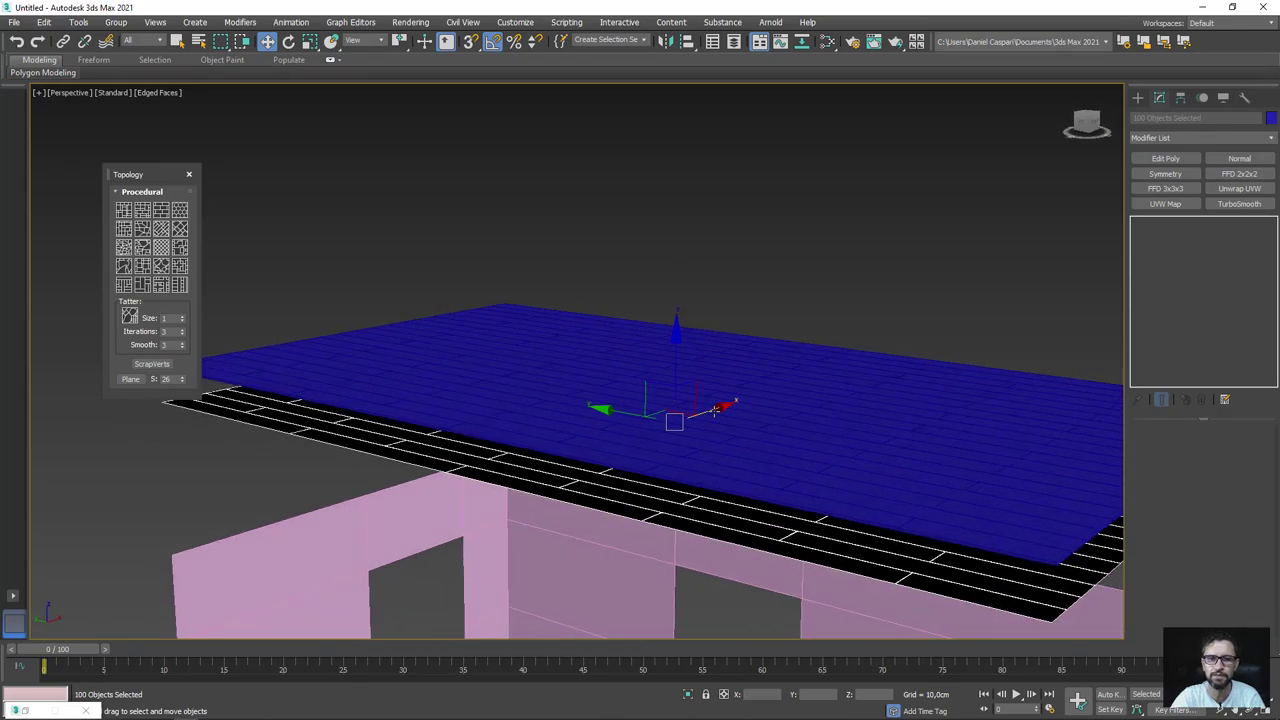
{"action": "scroll", "coordinate": [713, 420], "scroll_direction": "down", "scroll_amount": 10}
{"action": "middle_click_drag", "start_coordinate": [786, 449], "coordinate": [851, 446], "text": "alt"}
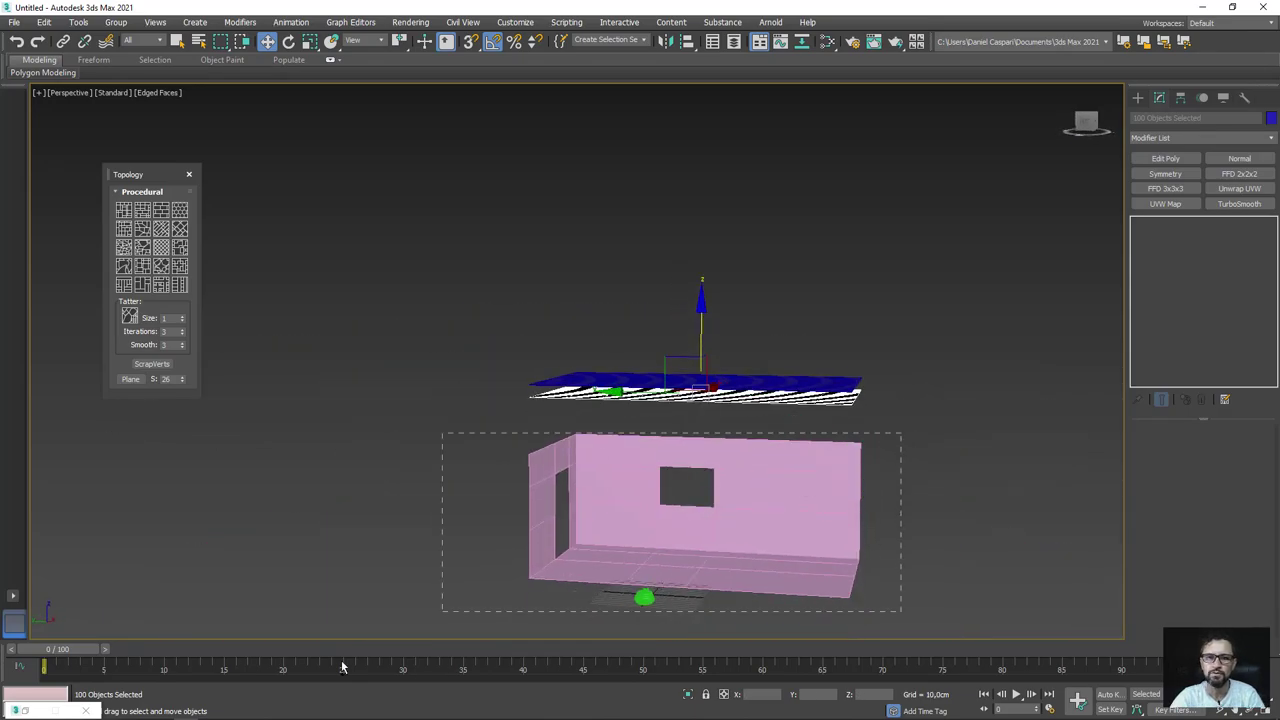
Lift a single board to confirm it moves on its own, then cancel the move.
{"action": "left_click", "coordinate": [636, 596], "text": "ctrl"}
{"action": "key", "text": "ctrl+i"}
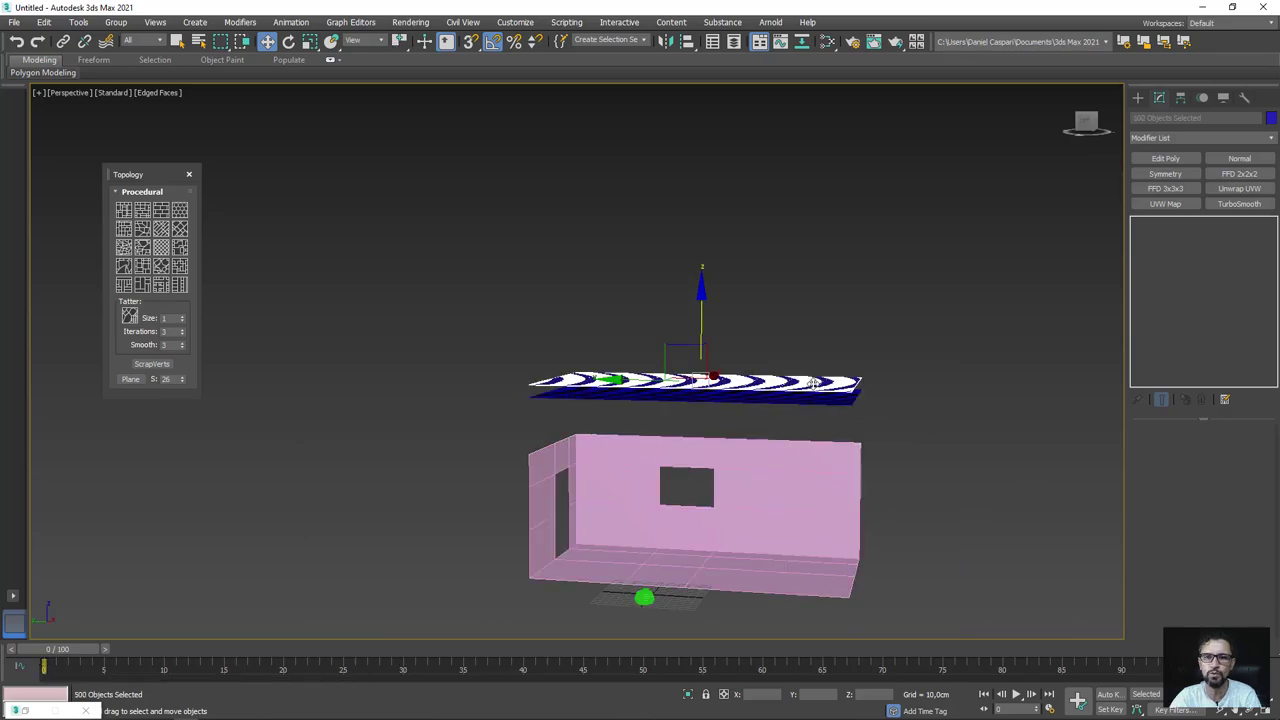
{"action": "scroll", "coordinate": [815, 383], "scroll_direction": "up", "scroll_amount": 3}
{"action": "left_click", "coordinate": [886, 389]}
{"action": "middle_click_drag", "start_coordinate": [886, 389], "coordinate": [849, 420], "text": "alt"}
{"action": "scroll", "coordinate": [818, 452], "scroll_direction": "down", "scroll_amount": 3}
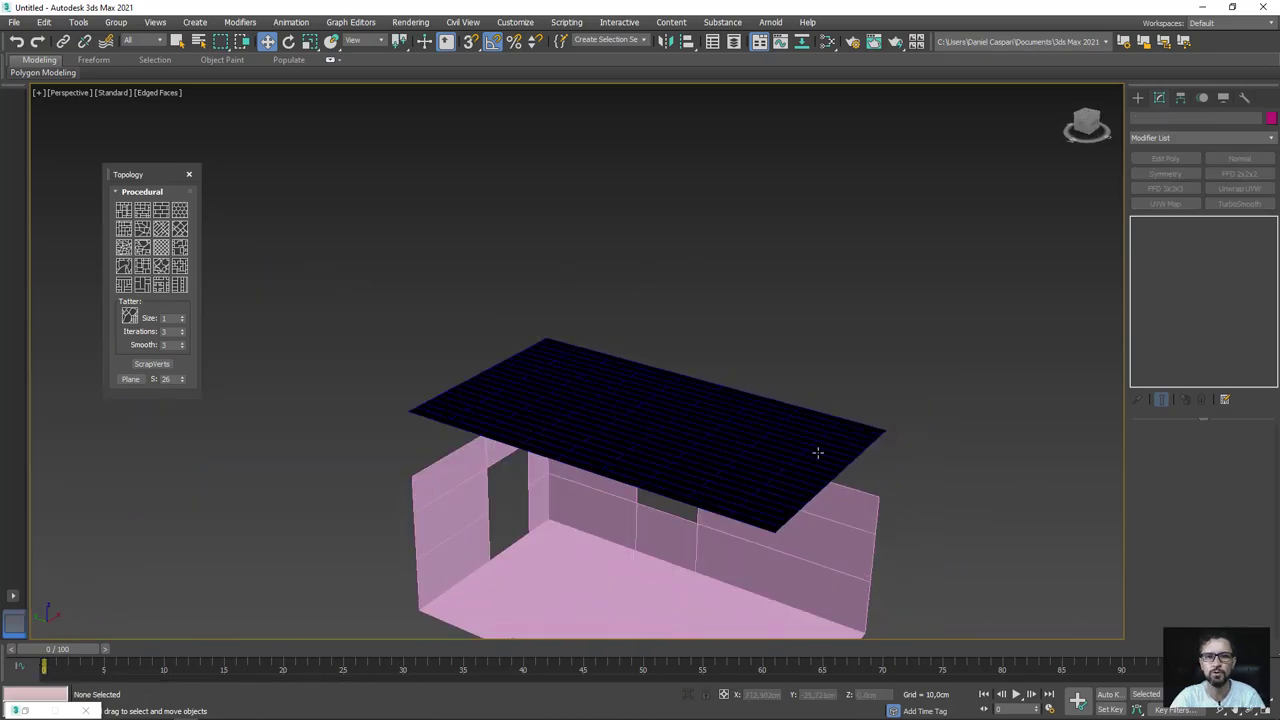
{"action": "left_click", "coordinate": [818, 452]}
{"action": "mouse_move", "coordinate": [643, 565]}
{"action": "left_mouse_down"}
{"action": "mouse_move", "coordinate": [646, 434]}
{"action": "mouse_move", "coordinate": [834, 414]}
{"action": "left_mouse_up"}
{"action": "right_click", "coordinate": [834, 414]}
{"action": "mouse_move", "coordinate": [834, 414]}
{"action": "middle_mouse_down", "text": "alt"}
{"action": "mouse_move", "coordinate": [820, 434]}
{"action": "mouse_move", "coordinate": [523, 321]}
{"action": "middle_mouse_up", "text": "alt"}
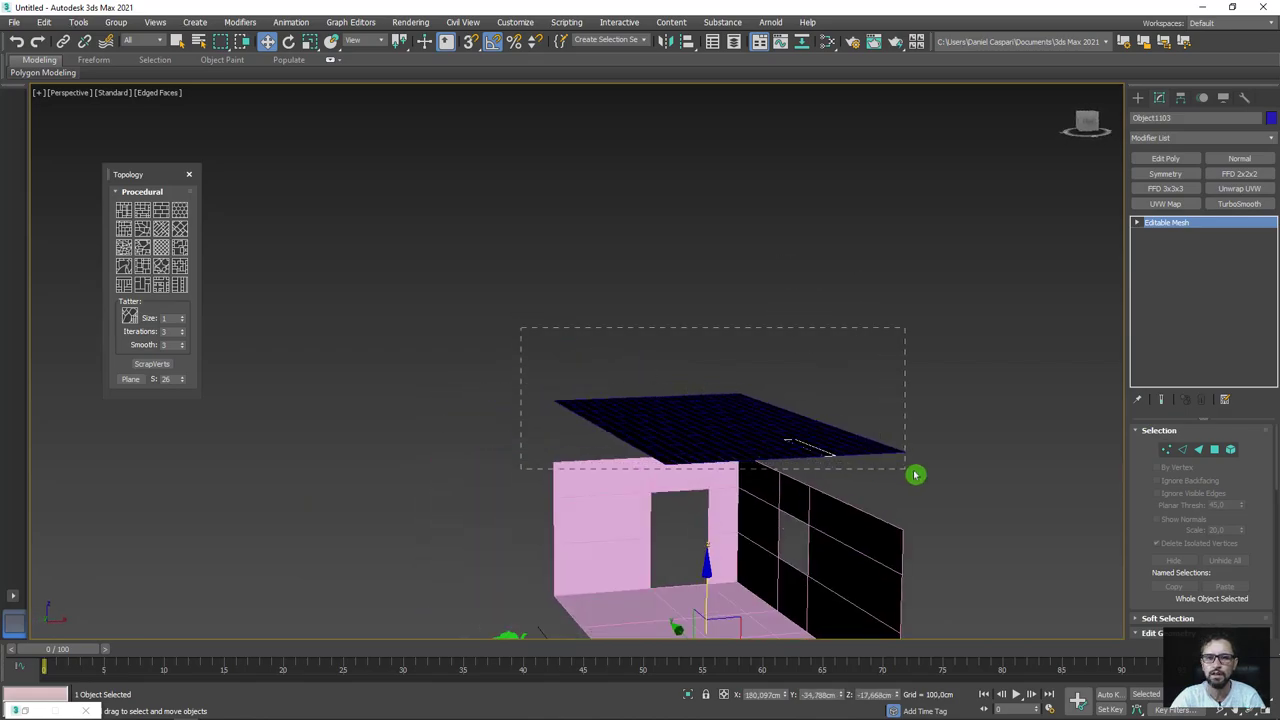
Add a Shell modifier to all floor boards with a very thin outer amount (about 0.04 cm).
{"action": "left_click_drag", "start_coordinate": [520, 327], "coordinate": [915, 474]}
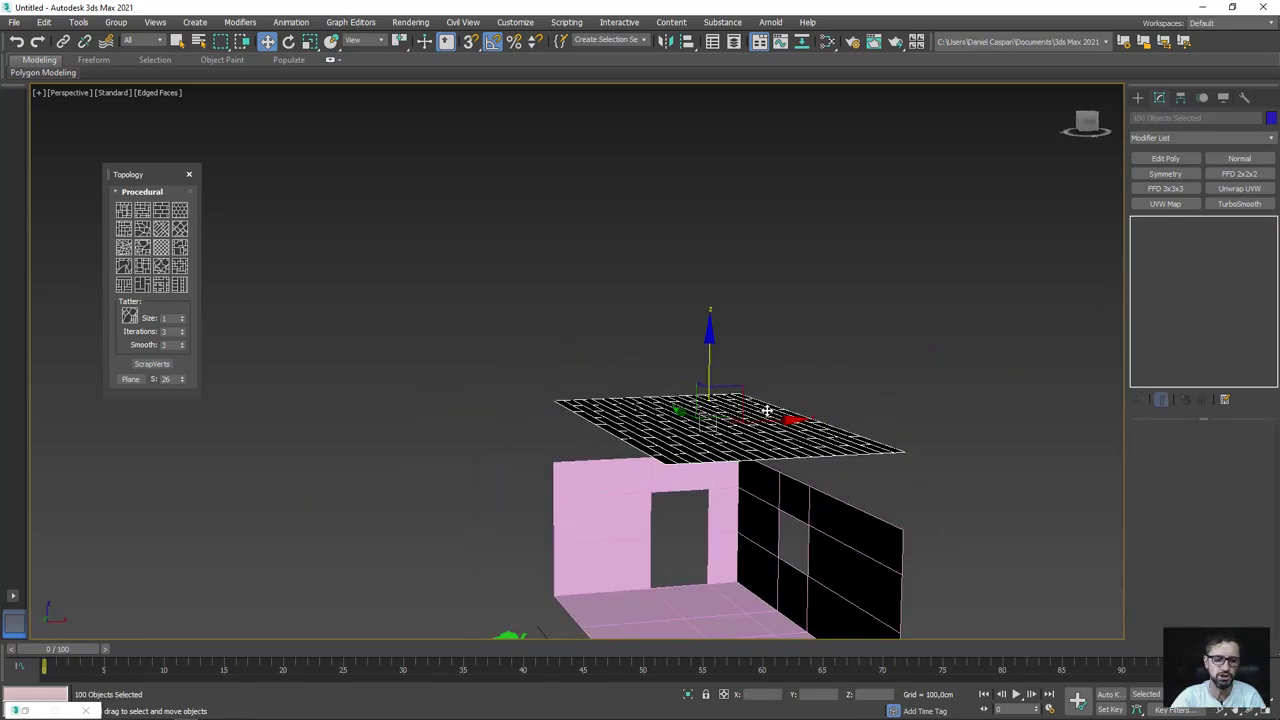
{"action": "type", "text": "x"}
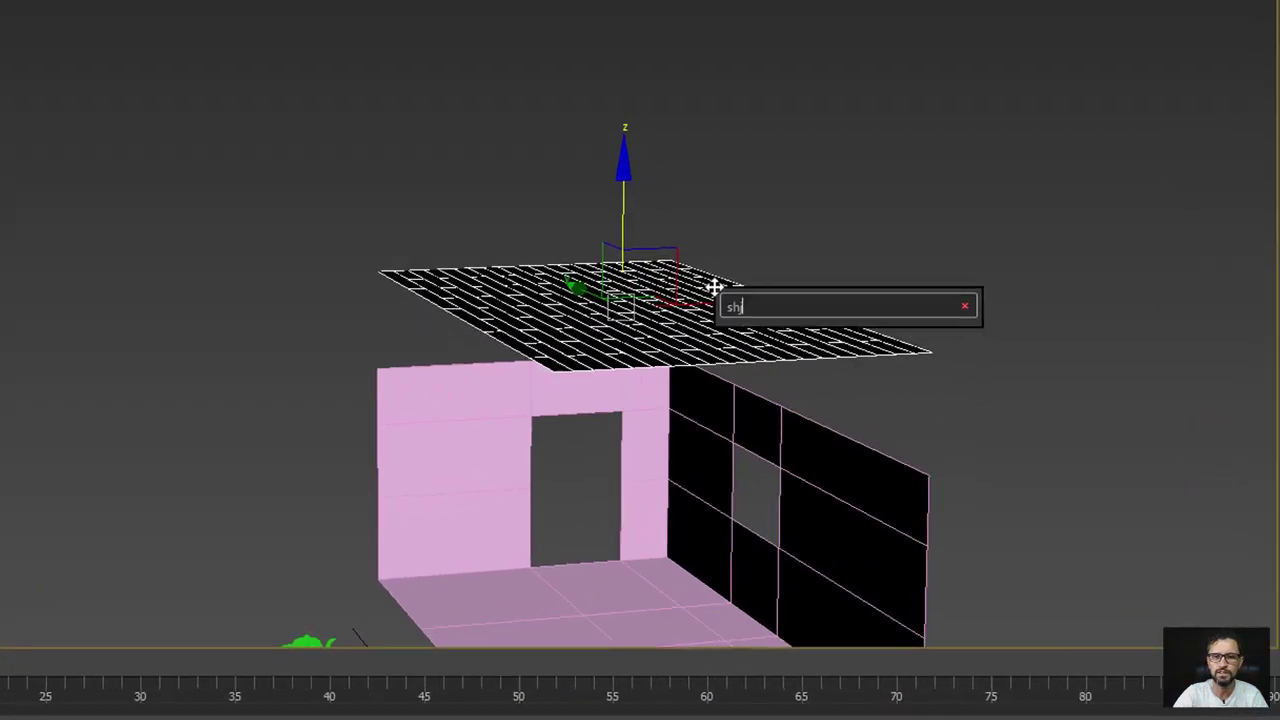
{"action": "type", "text": "sh"}
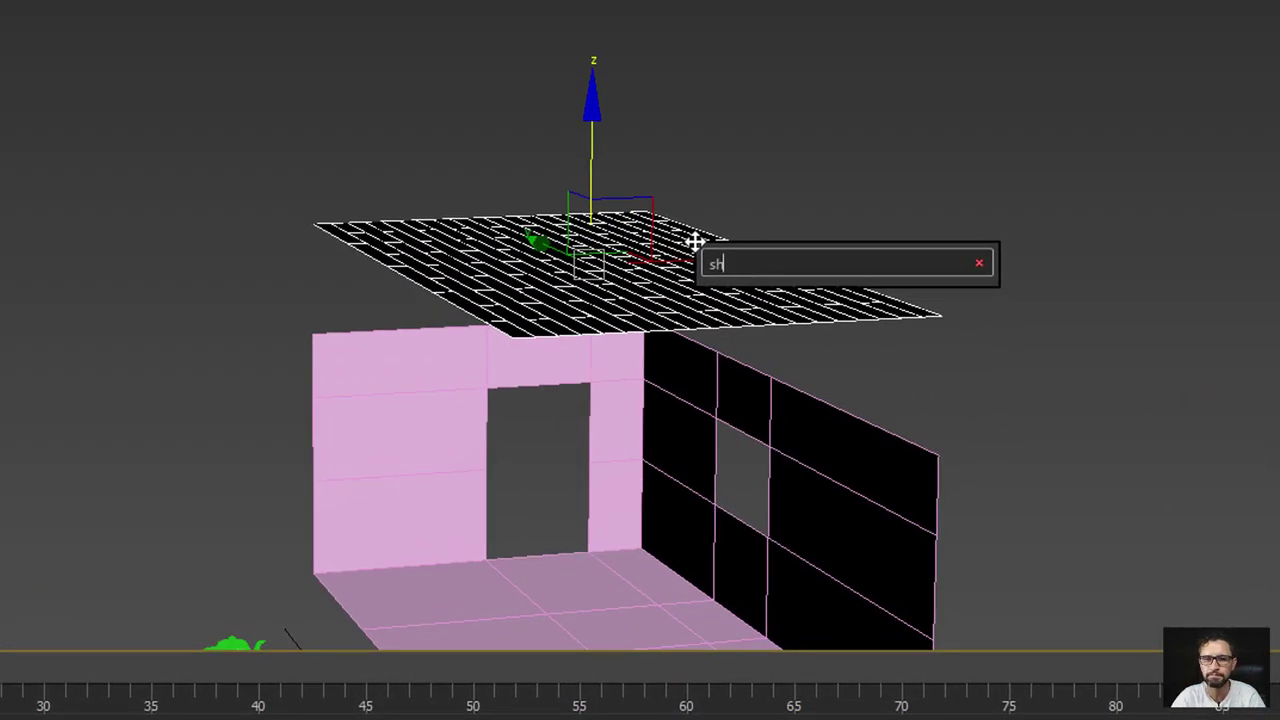
{"action": "type", "text": "jelell"}
{"action": "key", "text": "Return"}
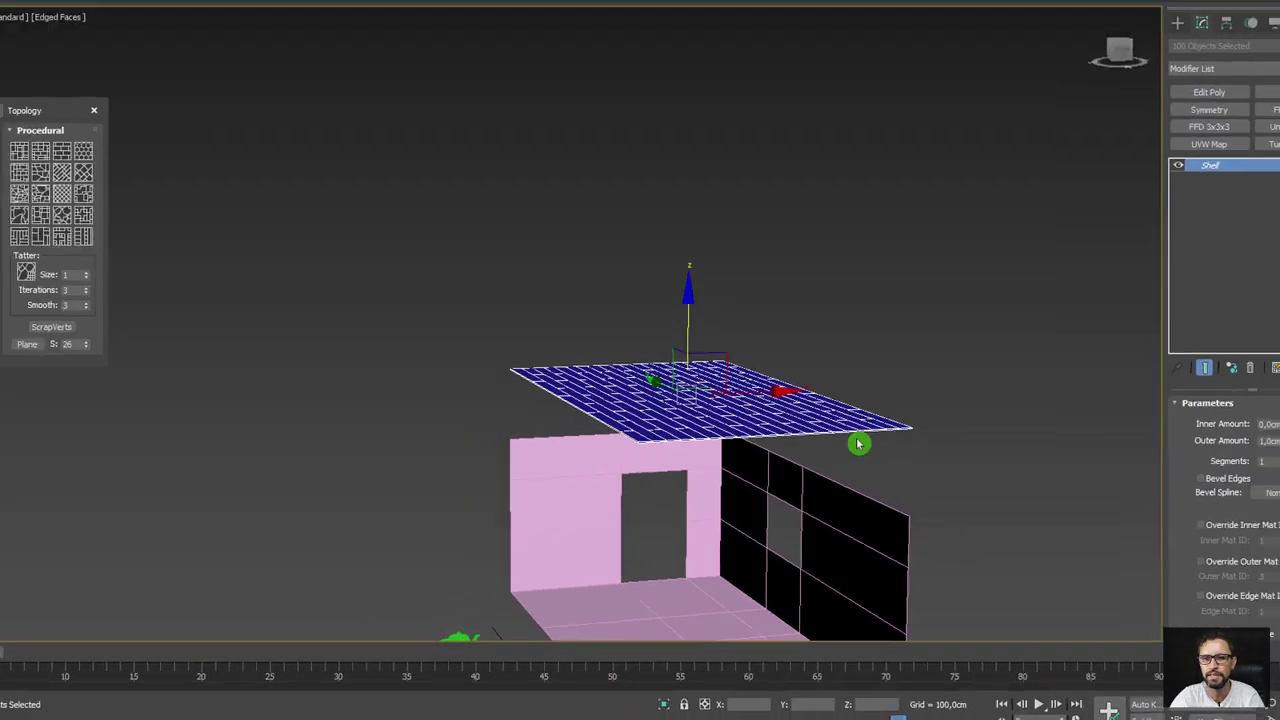
{"action": "scroll", "coordinate": [932, 427], "scroll_direction": "up", "scroll_amount": 5}
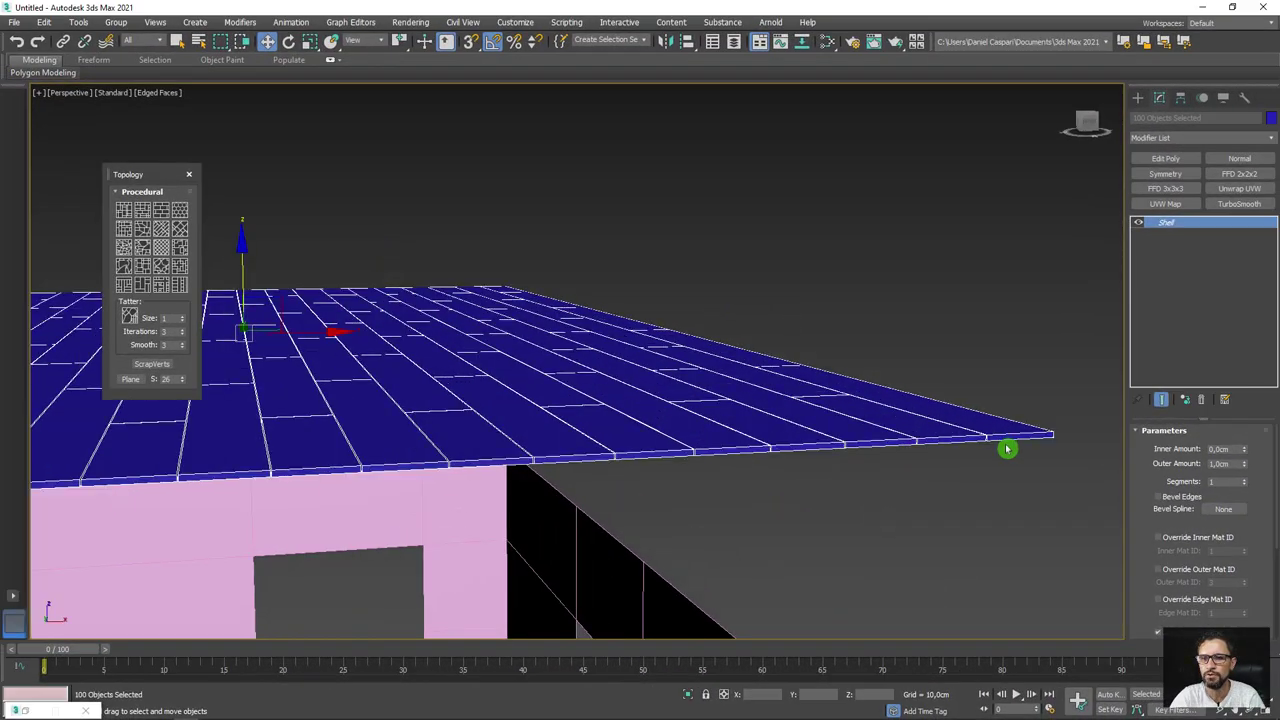
{"action": "scroll", "coordinate": [1007, 448], "scroll_direction": "down", "scroll_amount": 2}
{"action": "left_click_drag", "start_coordinate": [1244, 449], "coordinate": [1244, 465]}
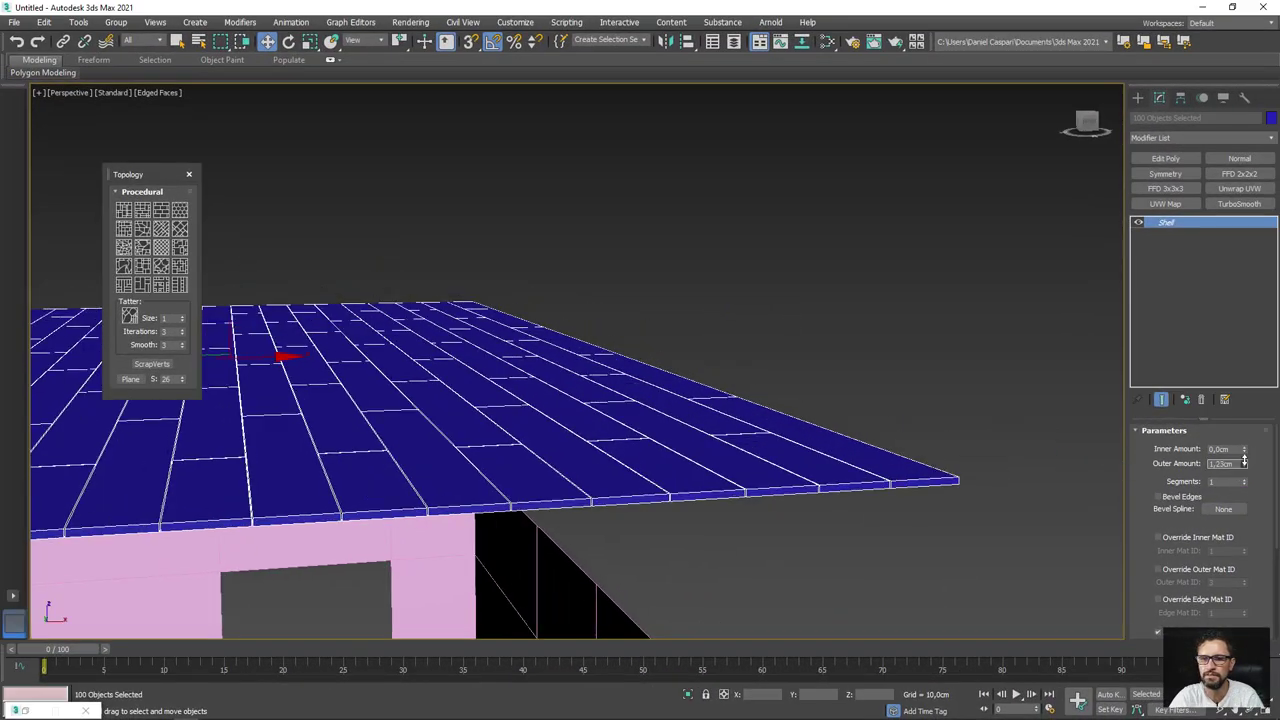
{"action": "key", "text": "z"}
{"action": "middle_click_drag", "start_coordinate": [686, 400], "coordinate": [880, 303], "text": "alt"}
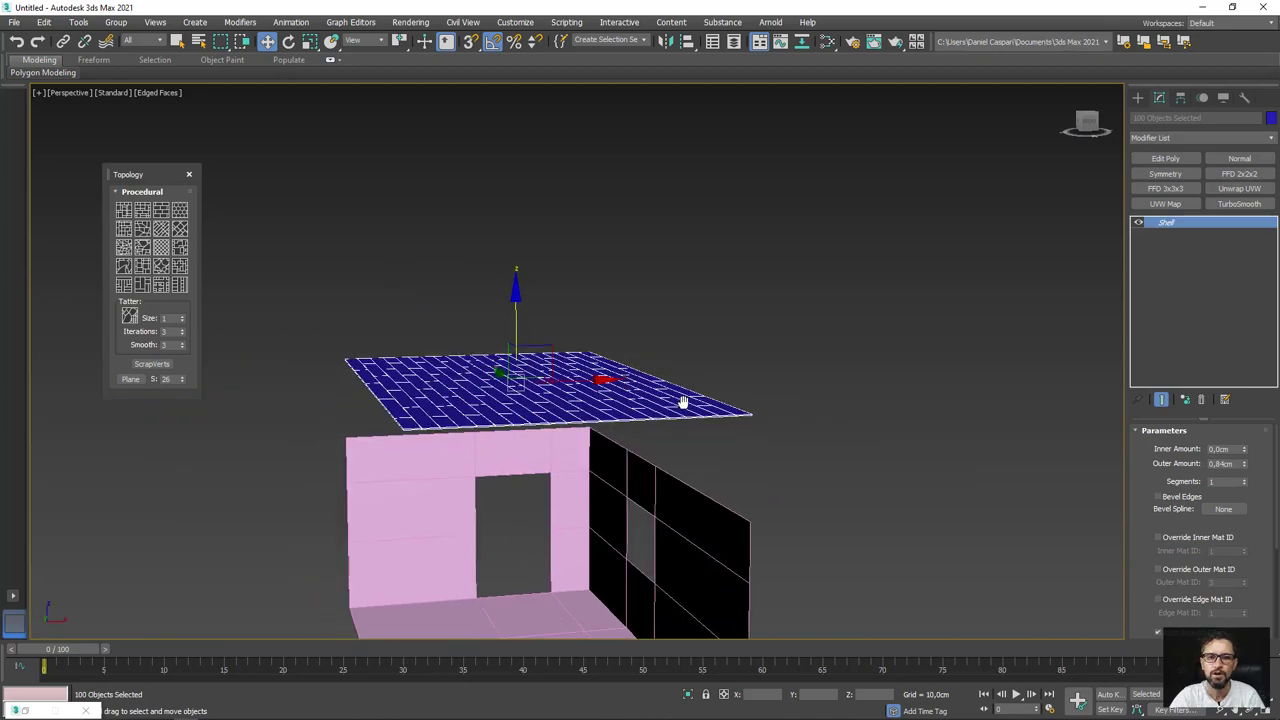
Centre each board's pivot on its object using Affect Pivot Only, then turn it off.
{"action": "left_click", "coordinate": [1181, 97]}
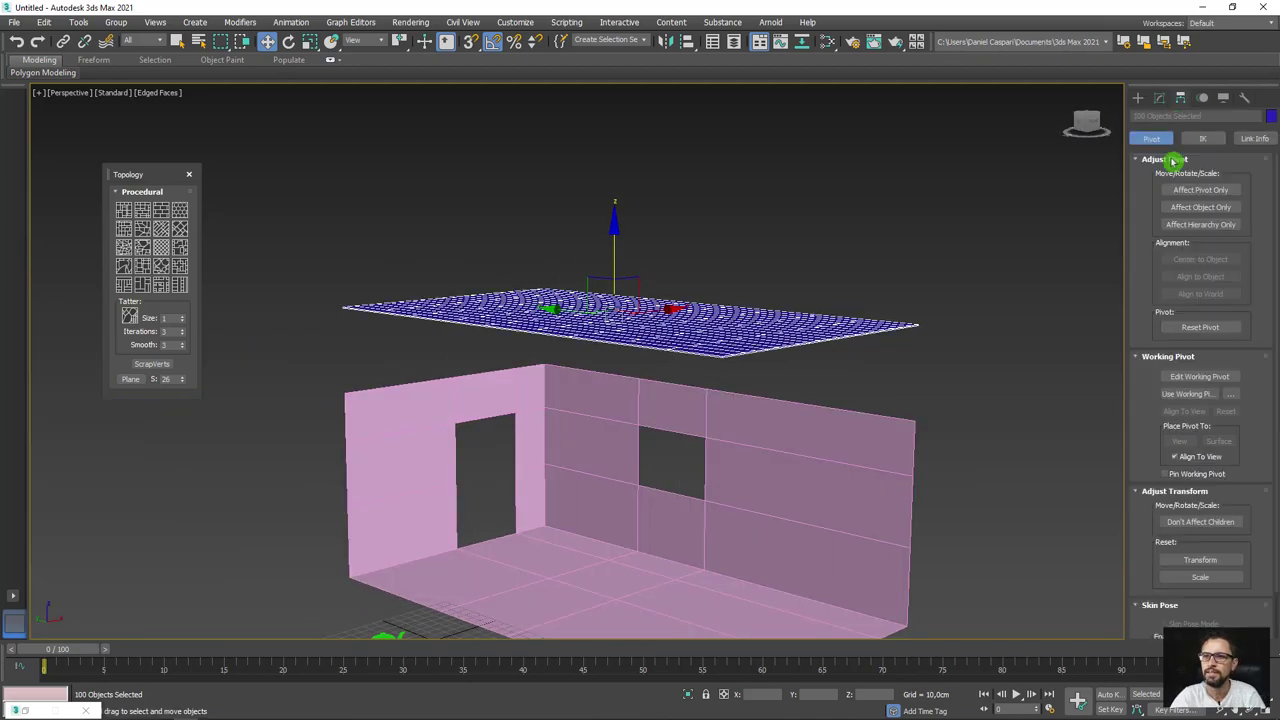
{"action": "left_click", "coordinate": [1204, 190]}
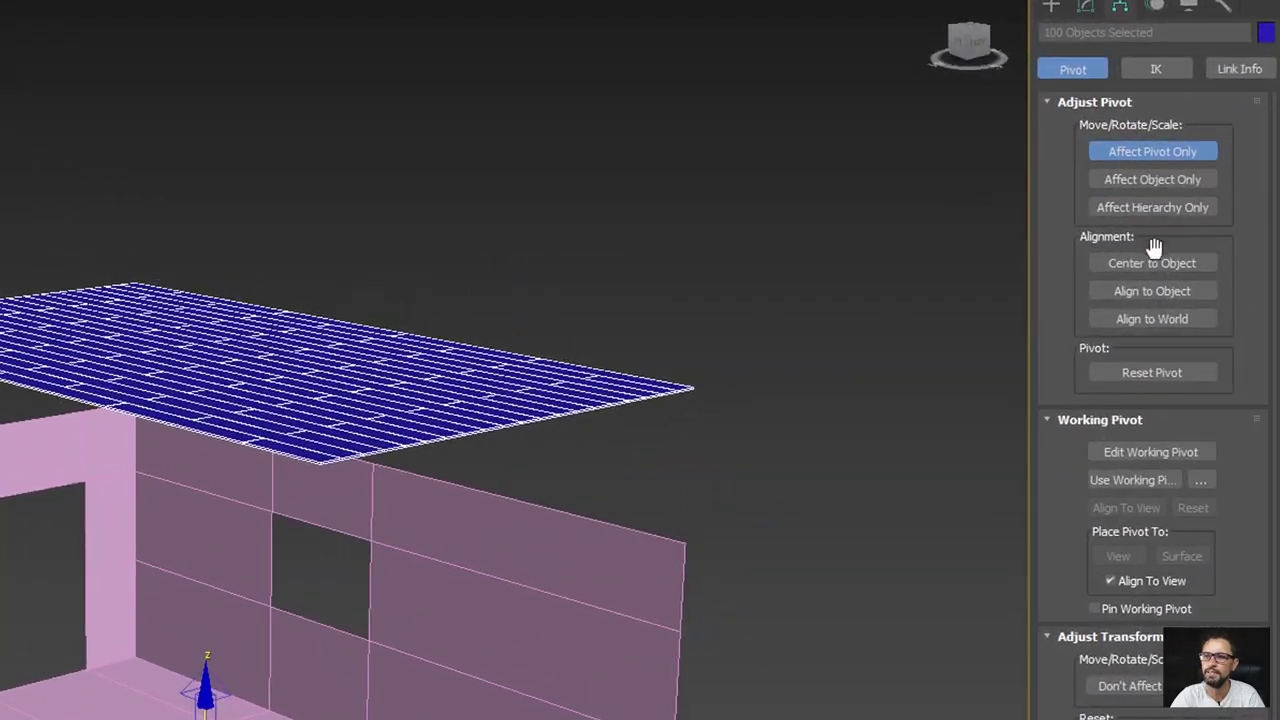
{"action": "left_click", "coordinate": [1162, 264]}
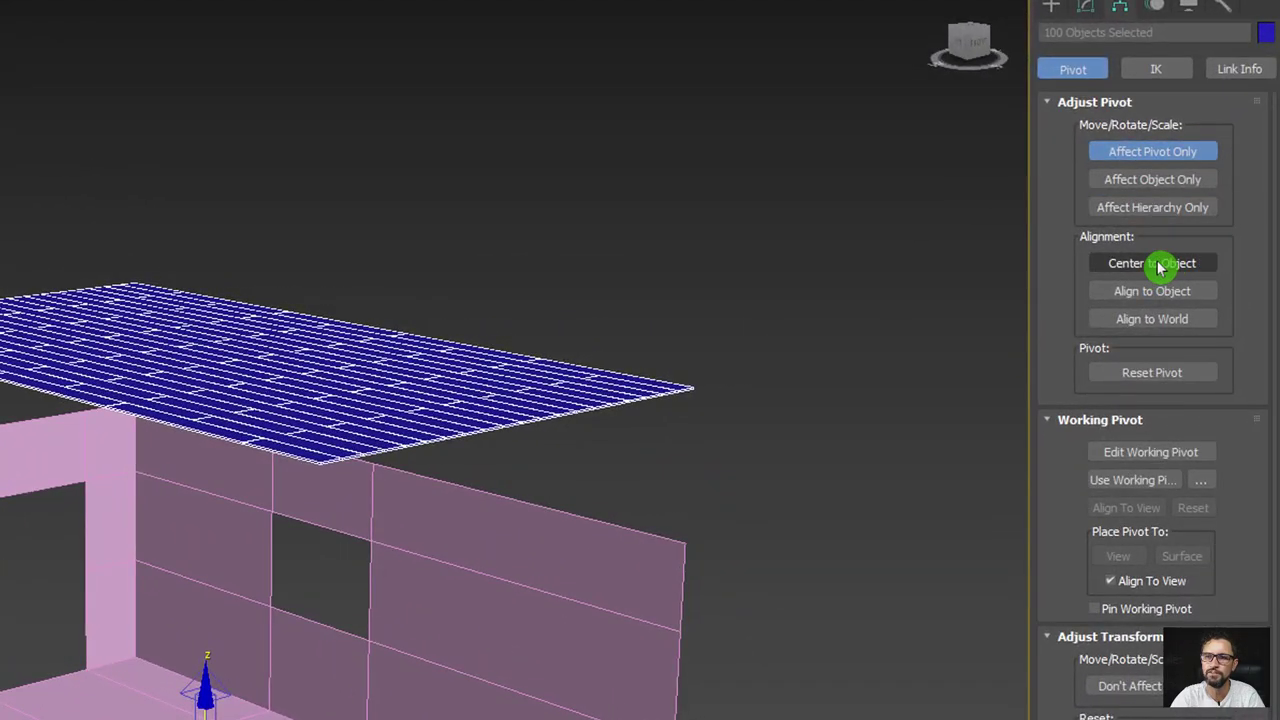
{"action": "middle_click_drag", "start_coordinate": [703, 371], "coordinate": [720, 409], "text": "alt"}
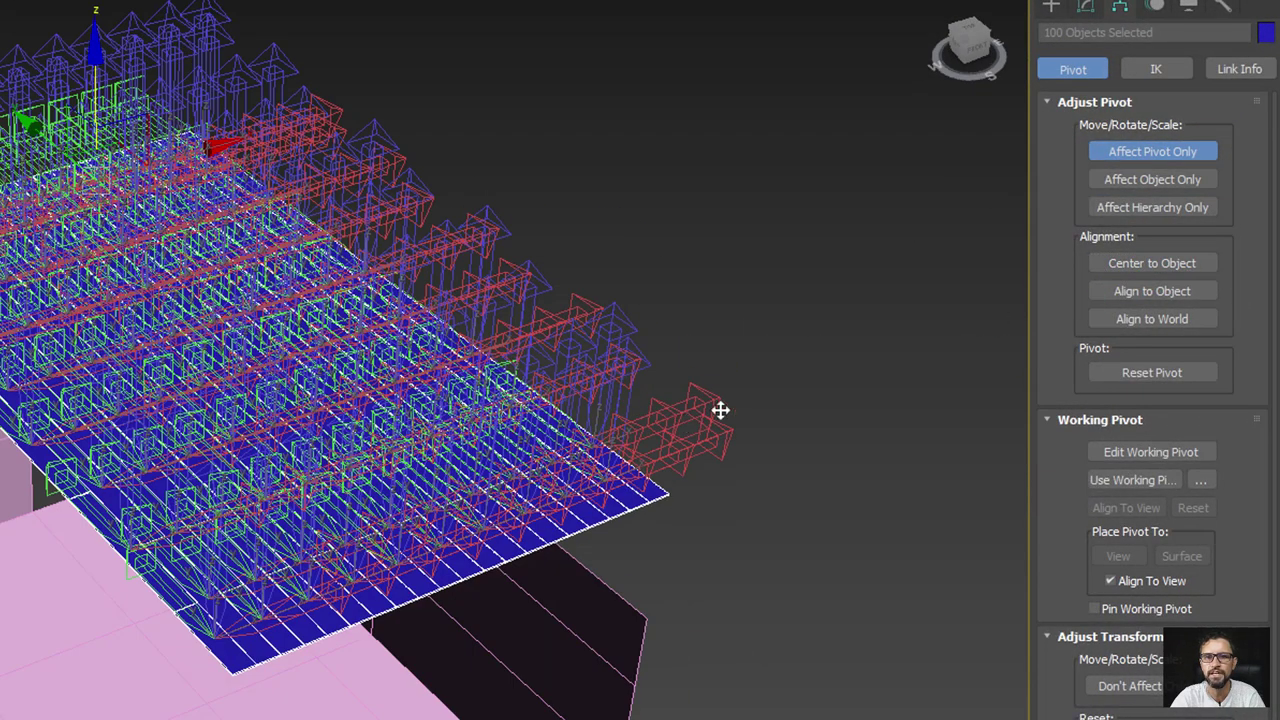
{"action": "left_click", "coordinate": [1175, 153]}
Move the plank layer down along Z until it sits on the room floor.
{"action": "middle_click_drag", "start_coordinate": [620, 323], "coordinate": [584, 216], "text": "alt"}
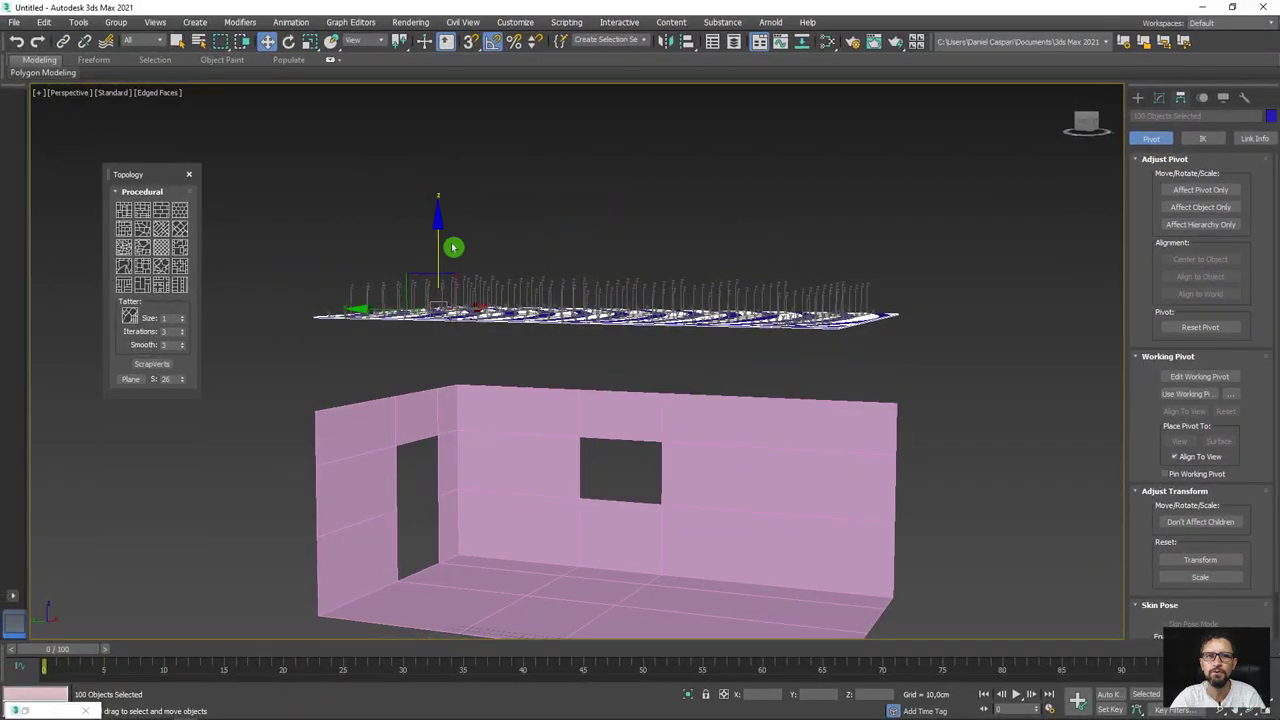
{"action": "left_click_drag", "start_coordinate": [438, 240], "coordinate": [463, 503]}
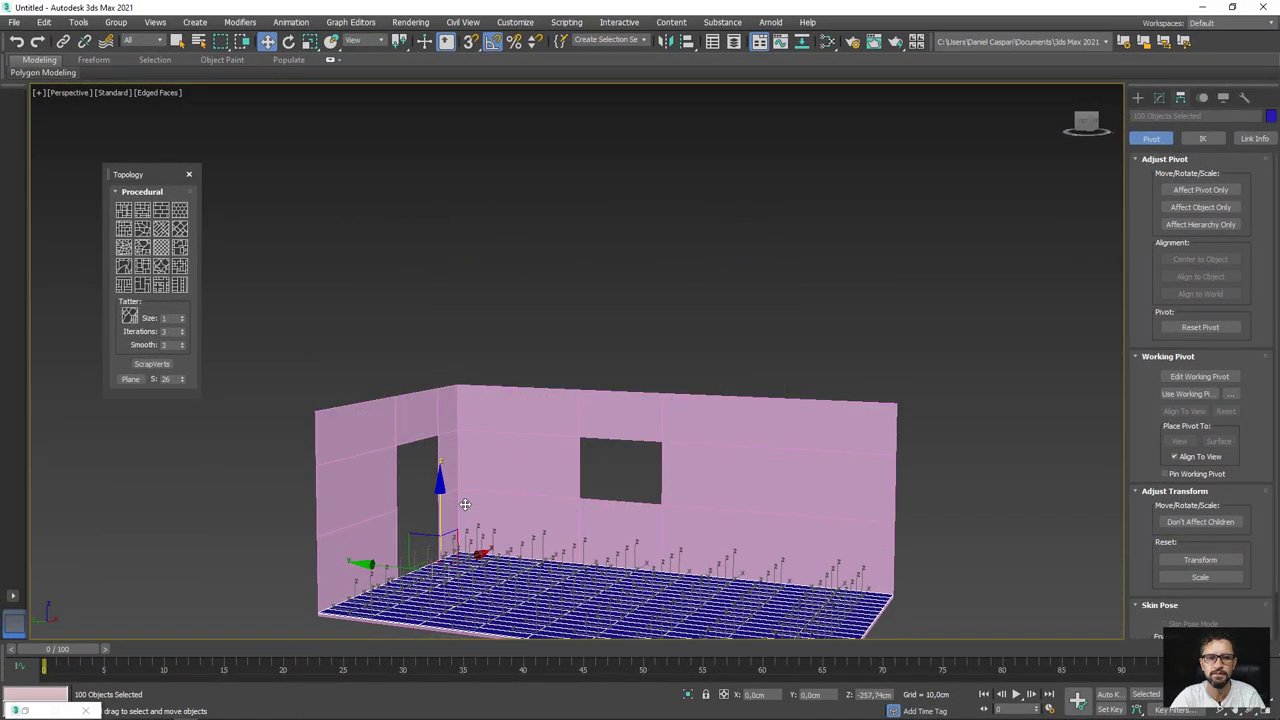
{"action": "key", "text": "f"}
{"action": "key", "text": "z"}
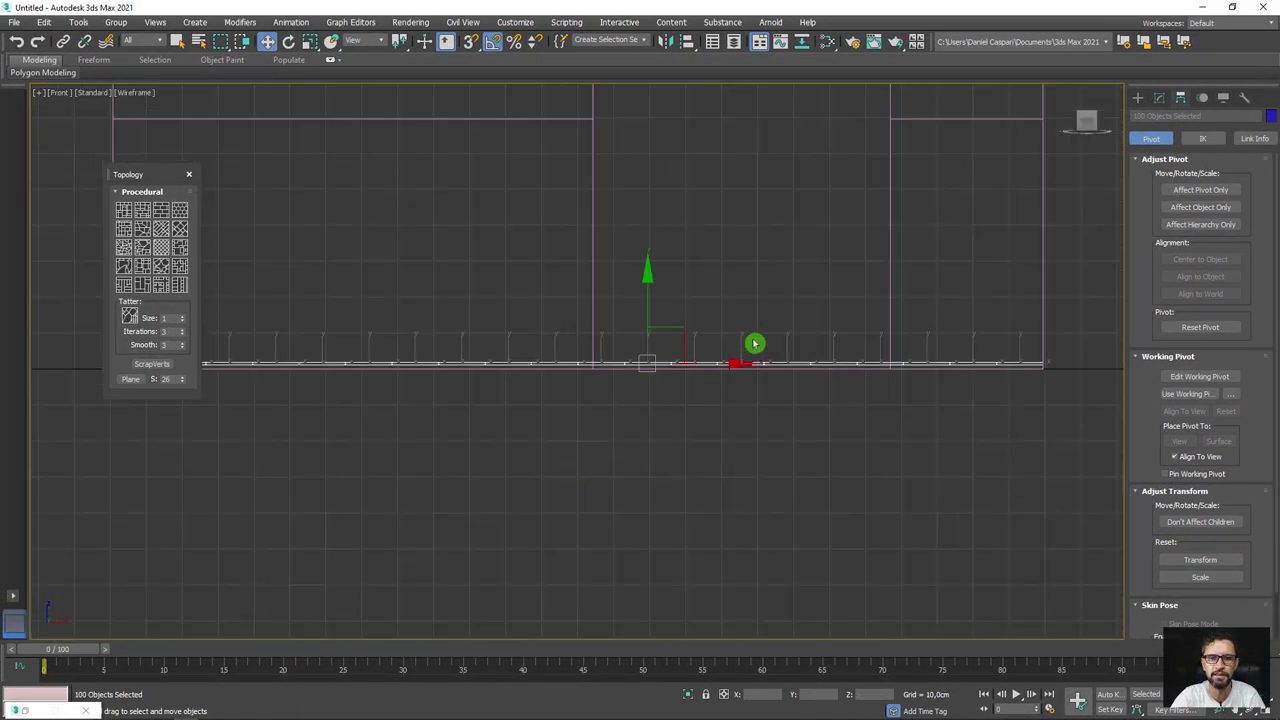
{"action": "scroll", "coordinate": [568, 354], "scroll_direction": "up", "scroll_amount": 2}
{"action": "left_click_drag", "start_coordinate": [524, 345], "coordinate": [511, 357]}
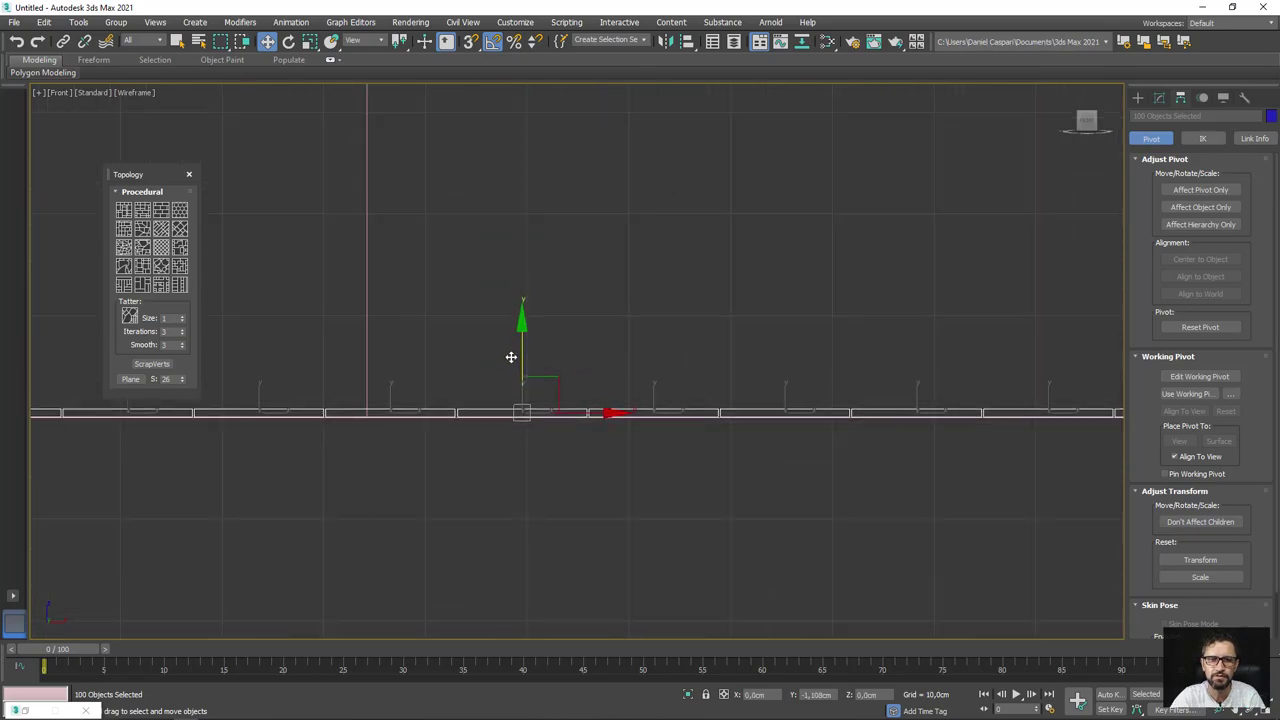
{"action": "key", "text": "p"}
{"action": "scroll", "coordinate": [740, 369], "scroll_direction": "down", "scroll_amount": 3}
{"action": "scroll", "coordinate": [700, 400], "scroll_direction": "up", "scroll_amount": 3}
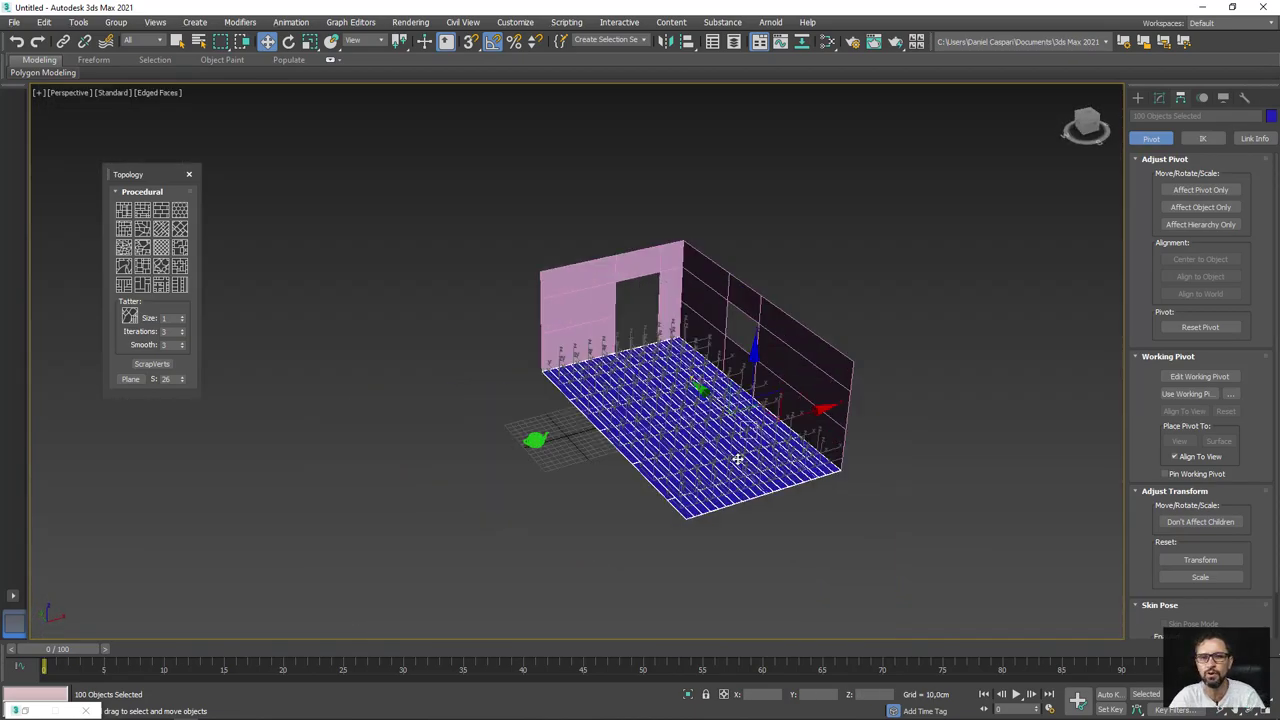
{"action": "middle_click_drag", "start_coordinate": [700, 400], "coordinate": [757, 469], "text": "alt"}
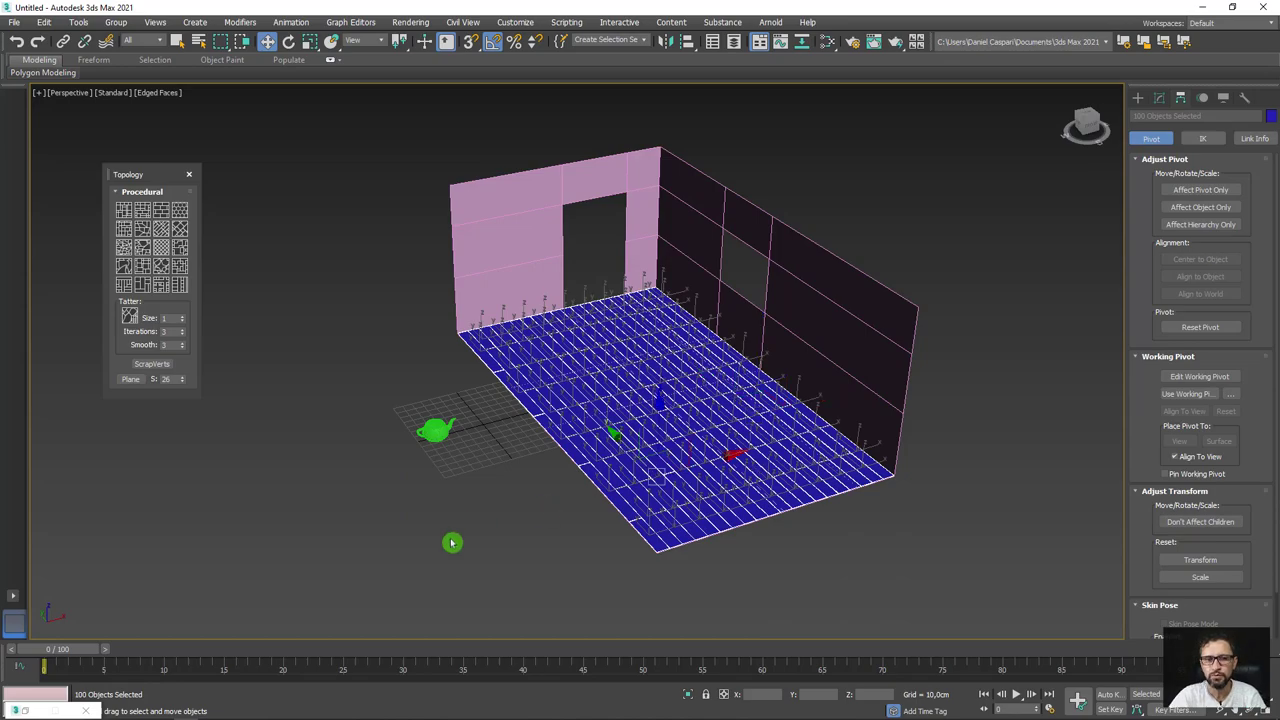
Delete the teapot and Shift-drag one floor board out beside the room as a Copy.
{"action": "left_click", "coordinate": [433, 428]}
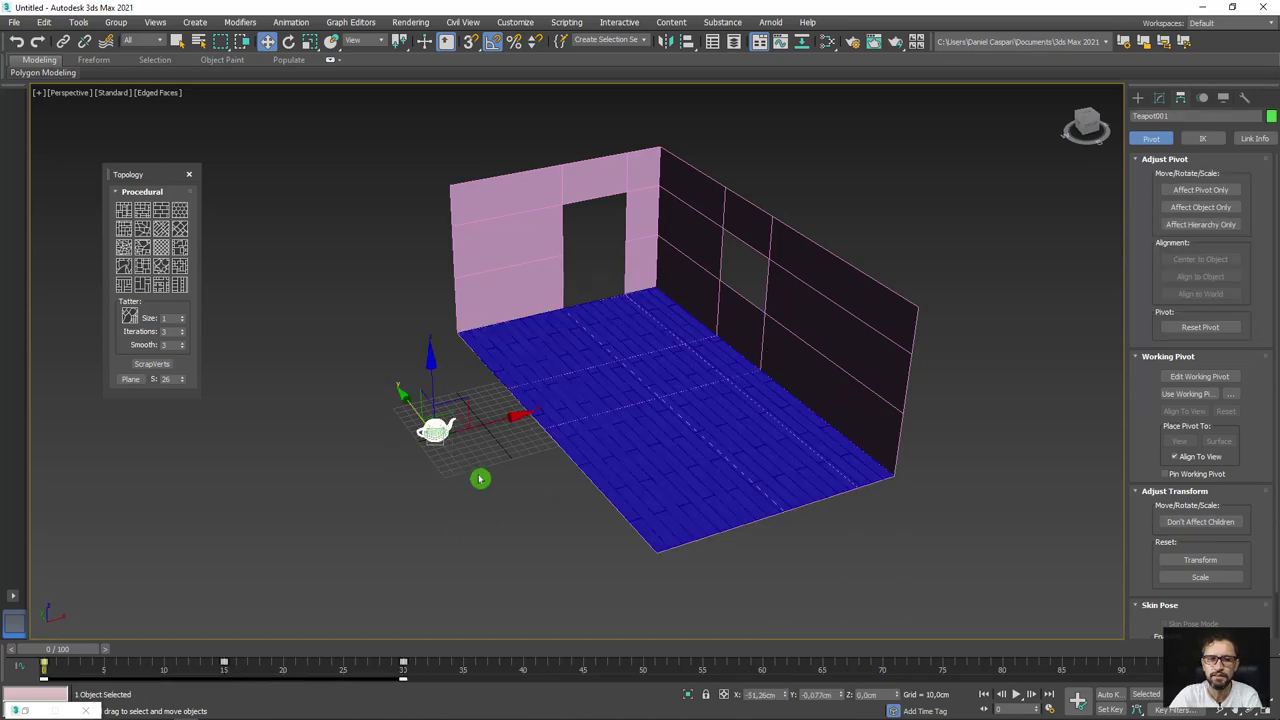
{"action": "key", "text": "Delete"}
{"action": "left_click", "coordinate": [541, 421]}
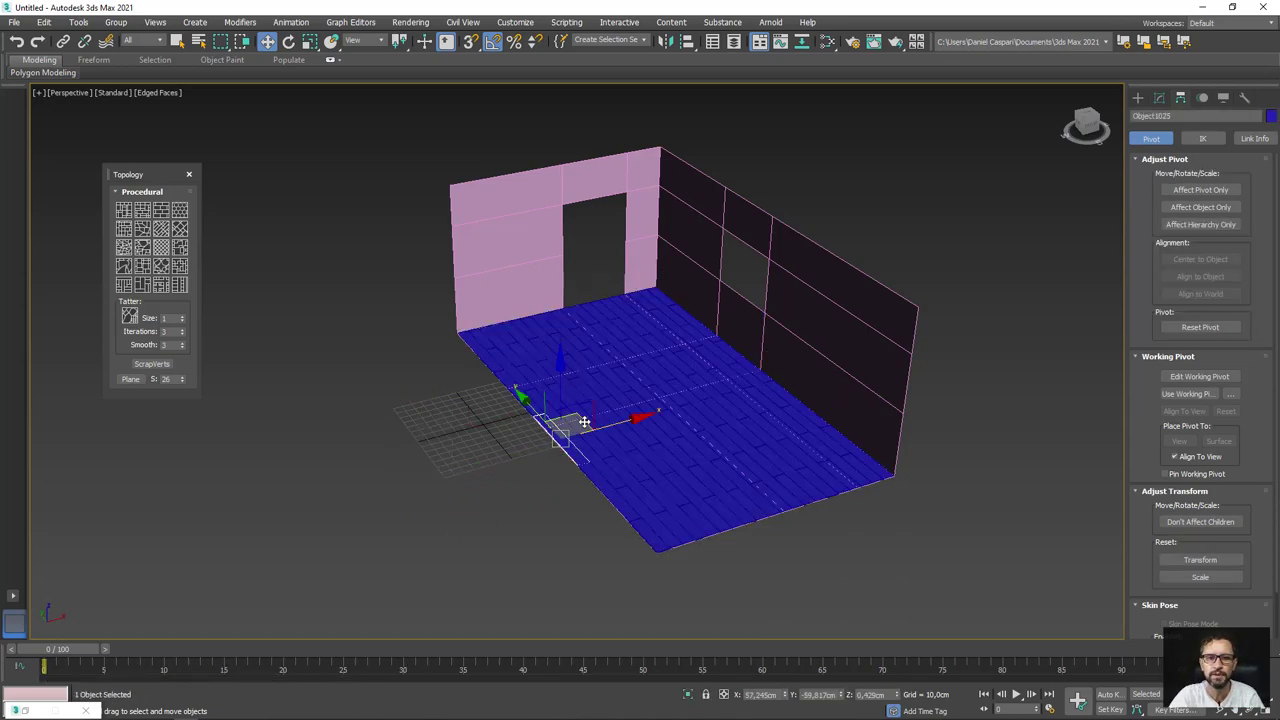
{"action": "left_click_drag", "start_coordinate": [584, 421], "coordinate": [428, 543], "text": "shift"}
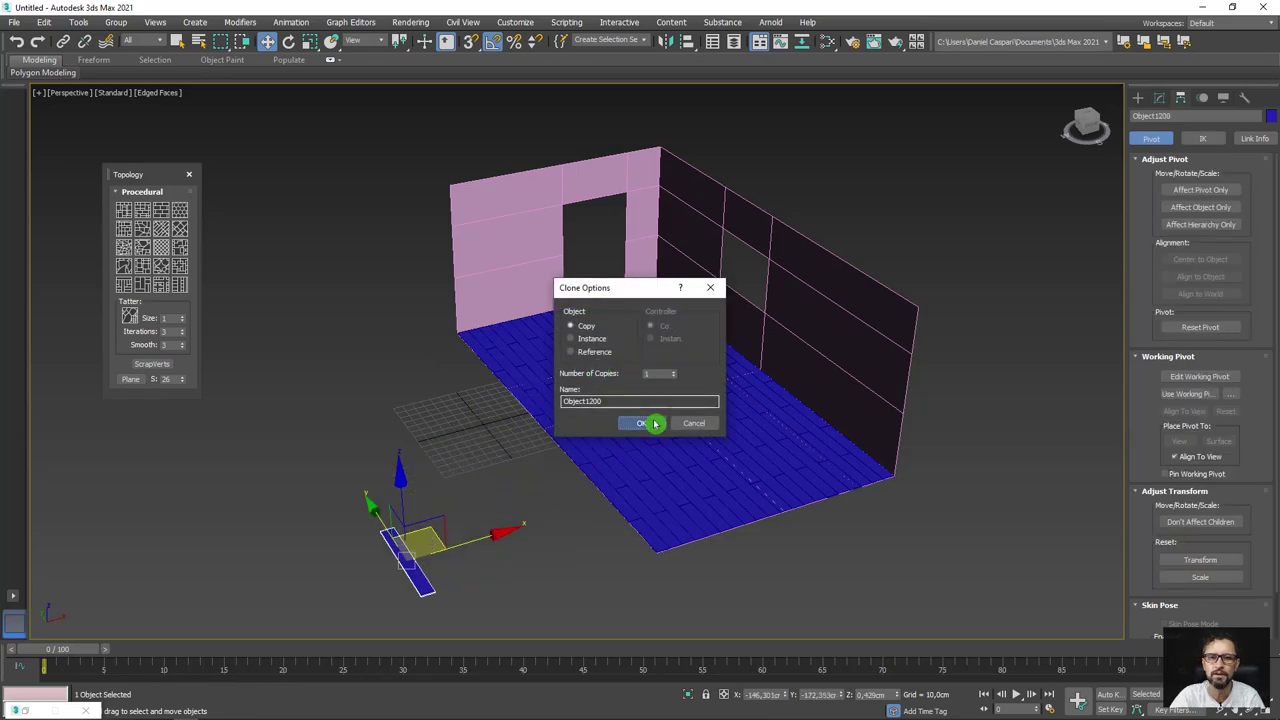
{"action": "left_click", "coordinate": [641, 423]}
Zoom in on the copied board and turn on Auto Key.
{"action": "scroll", "coordinate": [517, 574], "scroll_direction": "up", "scroll_amount": 2}
{"action": "scroll", "coordinate": [603, 446], "scroll_direction": "up", "scroll_amount": 4}
{"action": "scroll", "coordinate": [545, 450], "scroll_direction": "up", "scroll_amount": 2}
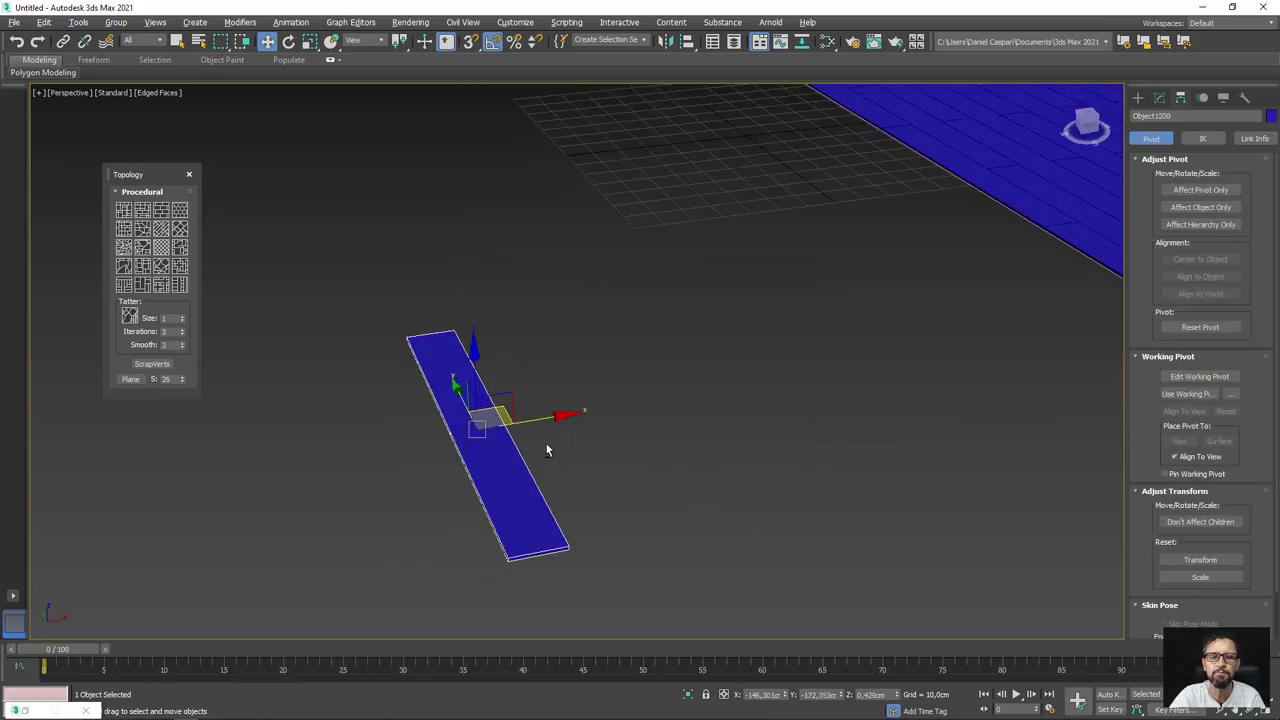
{"action": "mouse_move", "coordinate": [542, 435]}
{"action": "middle_mouse_down", "text": "alt"}
{"action": "mouse_move", "coordinate": [623, 491]}
{"action": "mouse_move", "coordinate": [651, 483]}
{"action": "middle_mouse_up", "text": "alt"}
{"action": "scroll", "coordinate": [560, 451], "scroll_direction": "up", "scroll_amount": 1}
{"action": "scroll", "coordinate": [483, 423], "scroll_direction": "up", "scroll_amount": 2}
{"action": "scroll", "coordinate": [465, 408], "scroll_direction": "up", "scroll_amount": 1}
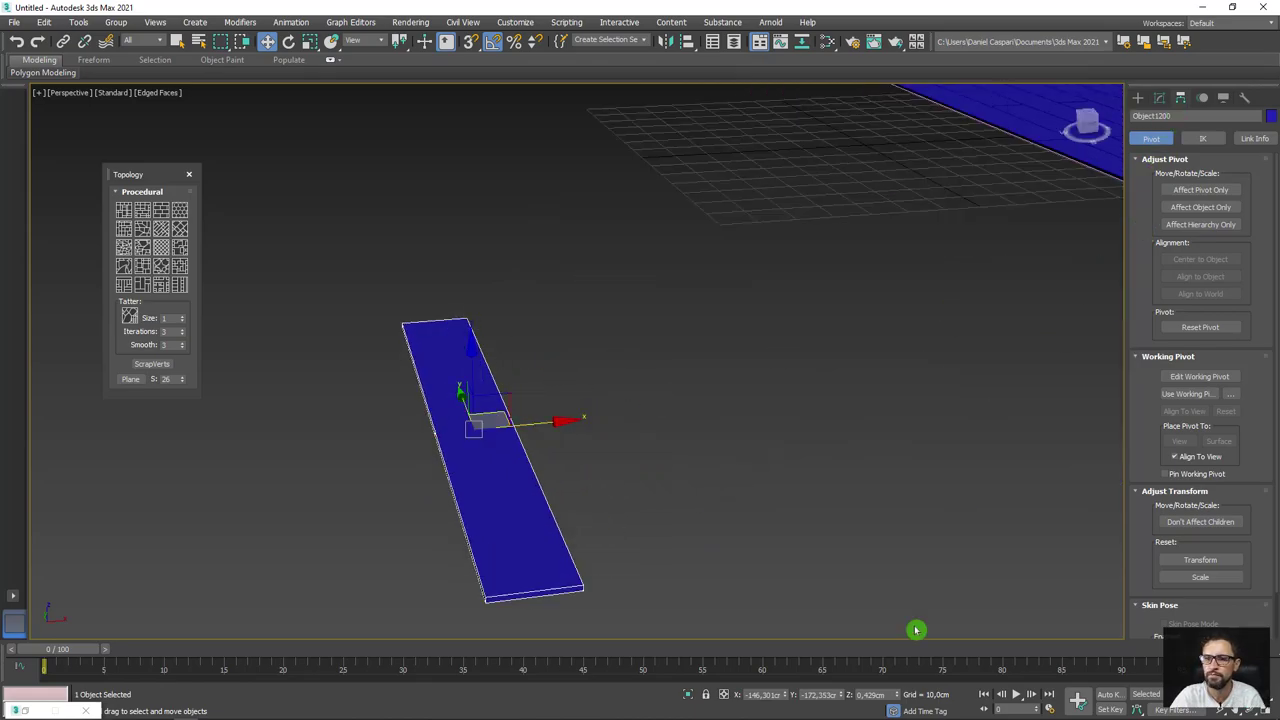
{"action": "left_click", "coordinate": [1110, 695]}
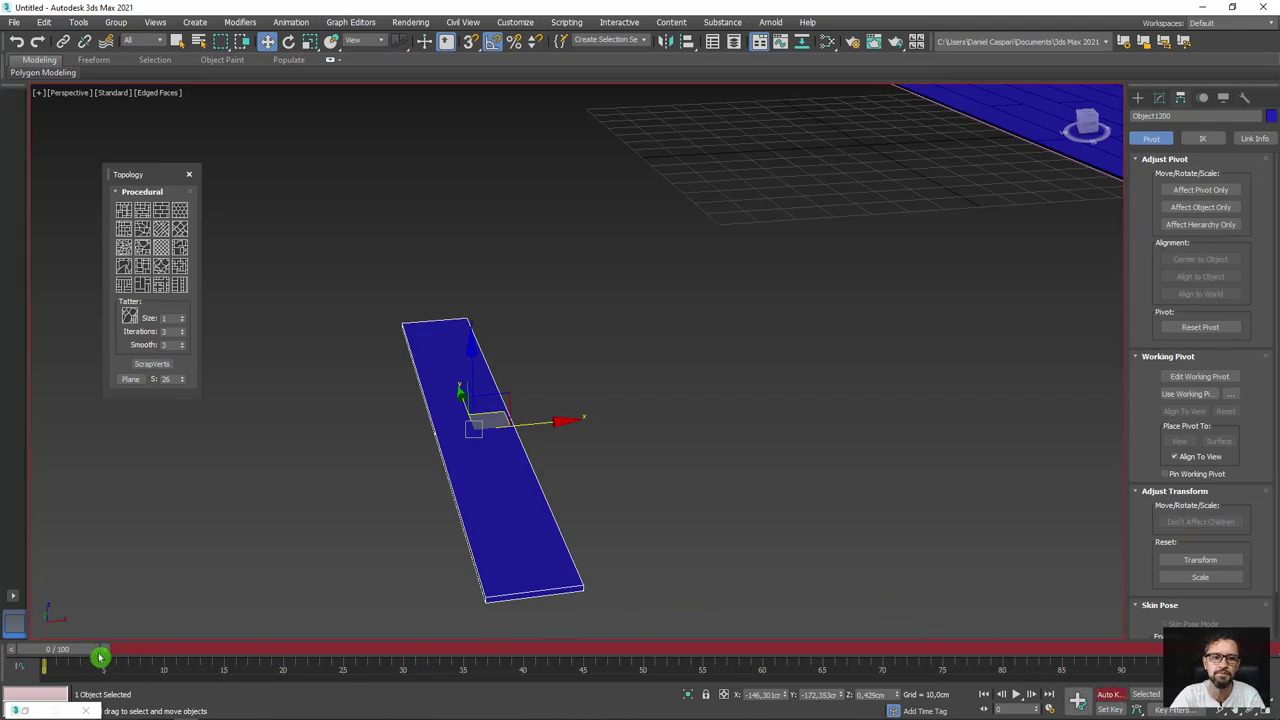
At frame 30, key the copied board lying flat with Auto Key on.
{"action": "left_click_drag", "start_coordinate": [100, 657], "coordinate": [418, 651]}
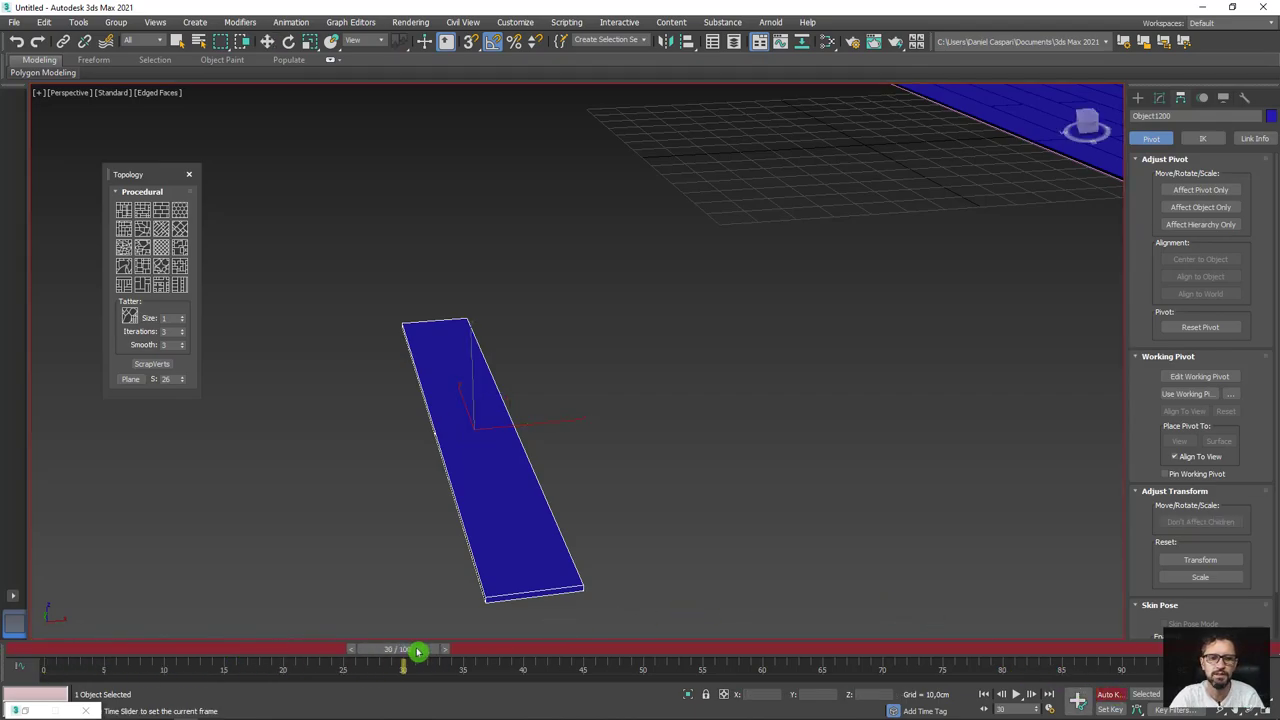
{"action": "key", "text": "e"}
{"action": "mouse_move", "coordinate": [500, 368]}
{"action": "left_mouse_down"}
{"action": "mouse_move", "coordinate": [460, 357]}
{"action": "mouse_move", "coordinate": [699, 362]}
{"action": "left_mouse_up"}
{"action": "left_click_drag", "start_coordinate": [517, 357], "coordinate": [523, 369]}
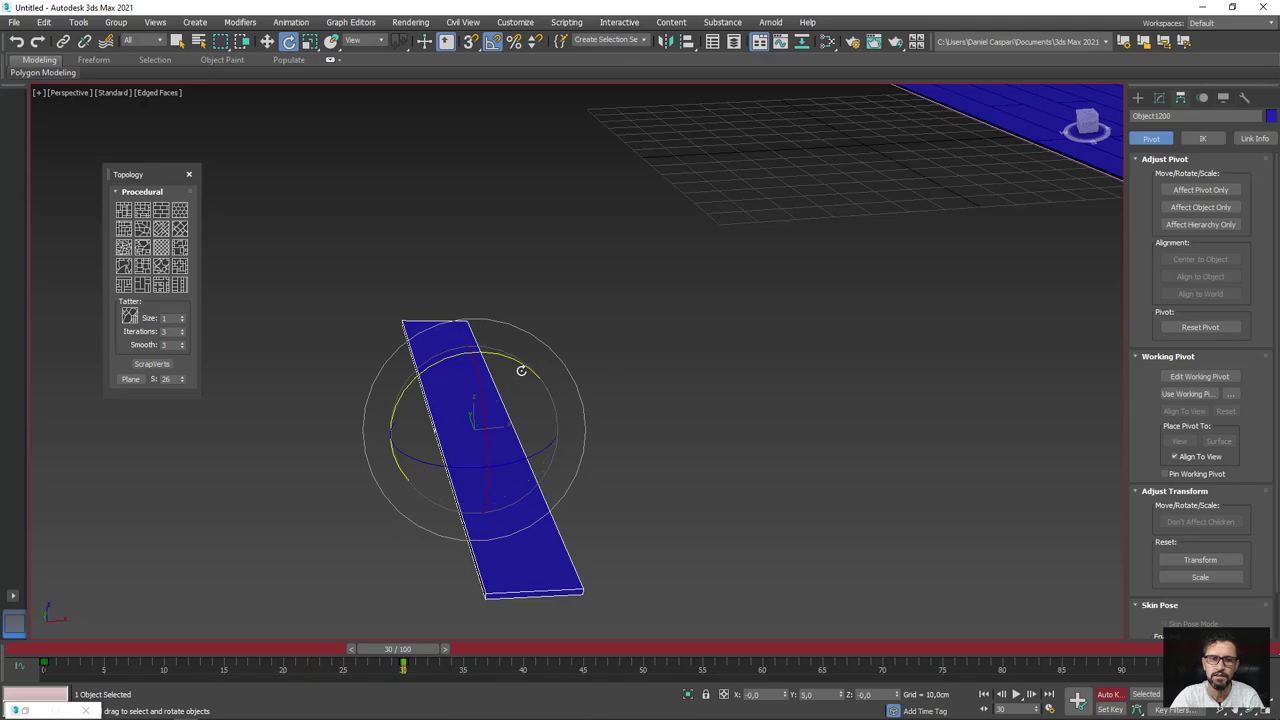
{"action": "middle_click_drag", "start_coordinate": [523, 369], "coordinate": [524, 363], "text": "alt"}
{"action": "left_click_drag", "start_coordinate": [524, 363], "coordinate": [528, 363]}
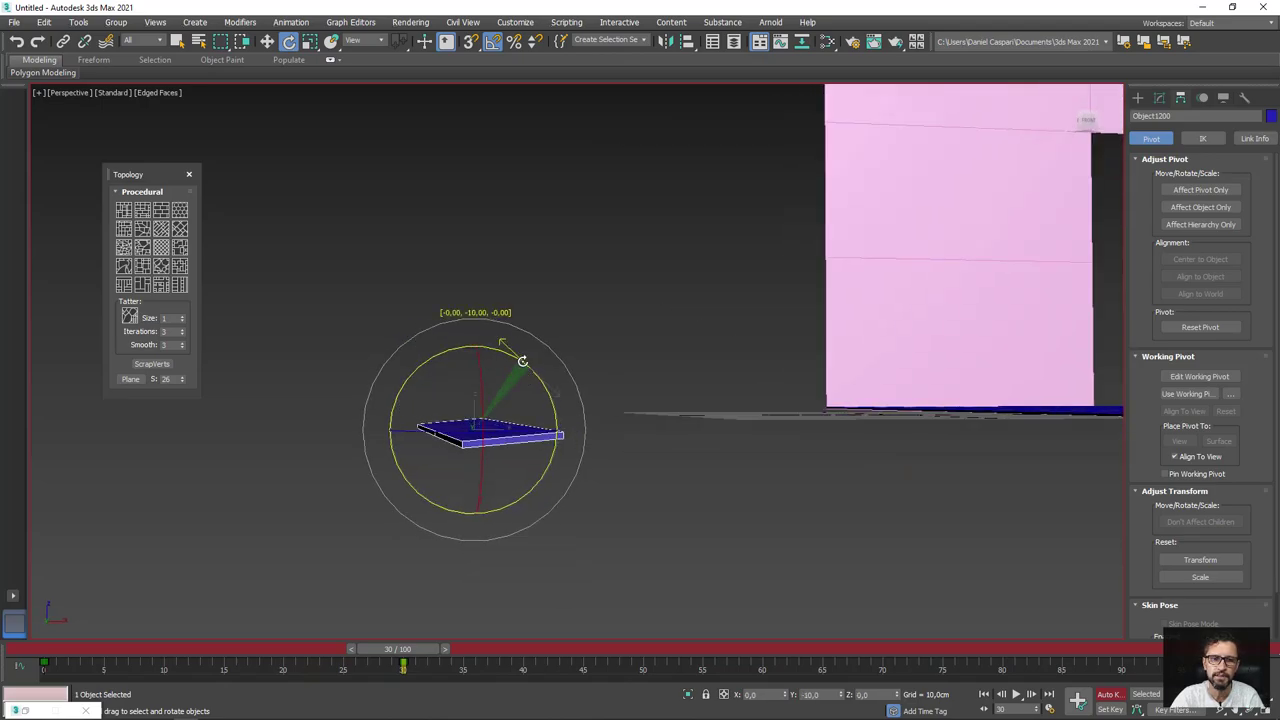
{"action": "middle_click_drag", "start_coordinate": [528, 363], "coordinate": [578, 484], "text": "alt"}
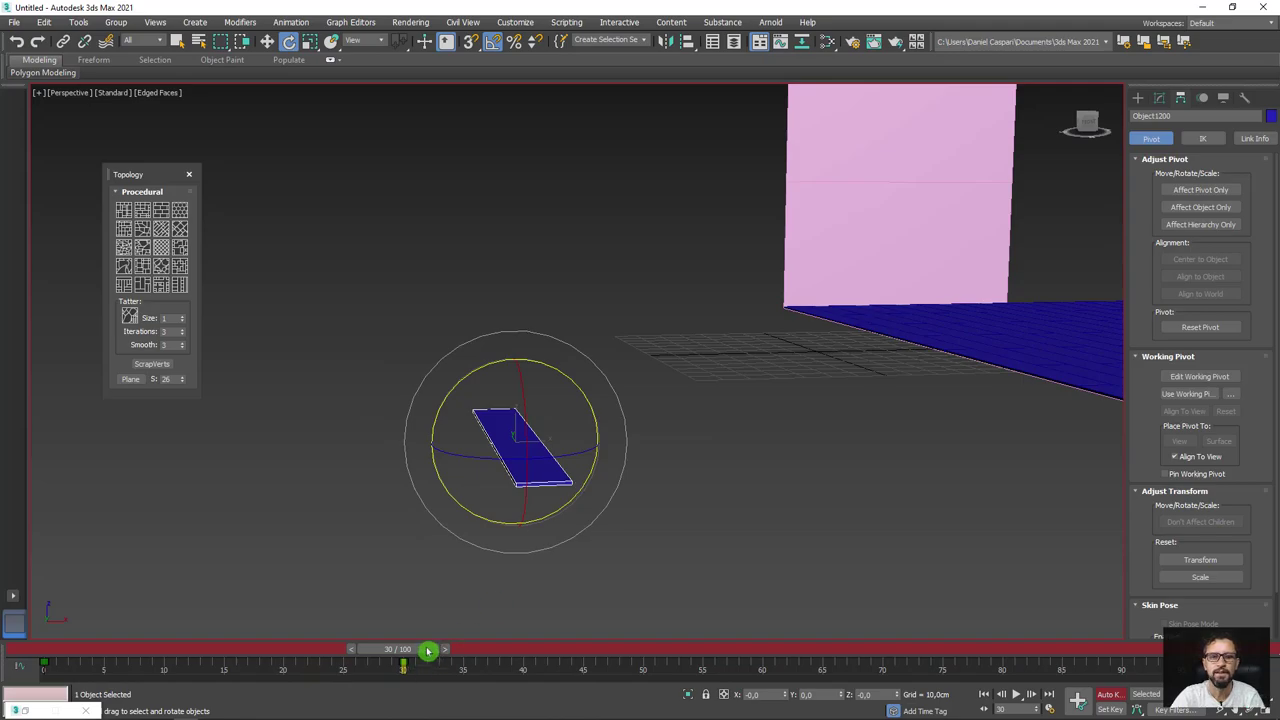
{"action": "mouse_move", "coordinate": [428, 651]}
{"action": "left_mouse_down"}
{"action": "mouse_move", "coordinate": [437, 623]}
{"action": "mouse_move", "coordinate": [30, 640]}
{"action": "mouse_move", "coordinate": [431, 645]}
{"action": "left_mouse_up"}
At frame 0, rotate the board -180° about Y and preview the flip to frame 30.
{"action": "key", "text": "e"}
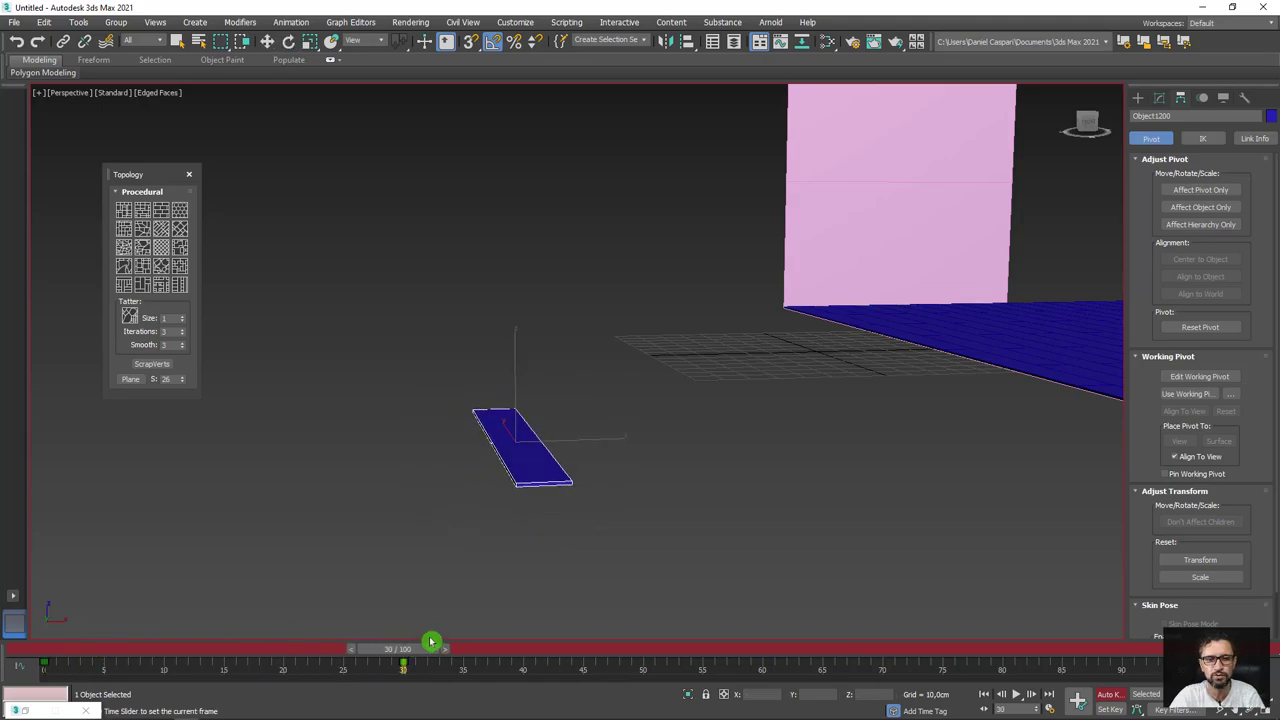
{"action": "left_click_drag", "start_coordinate": [469, 376], "coordinate": [266, 510]}
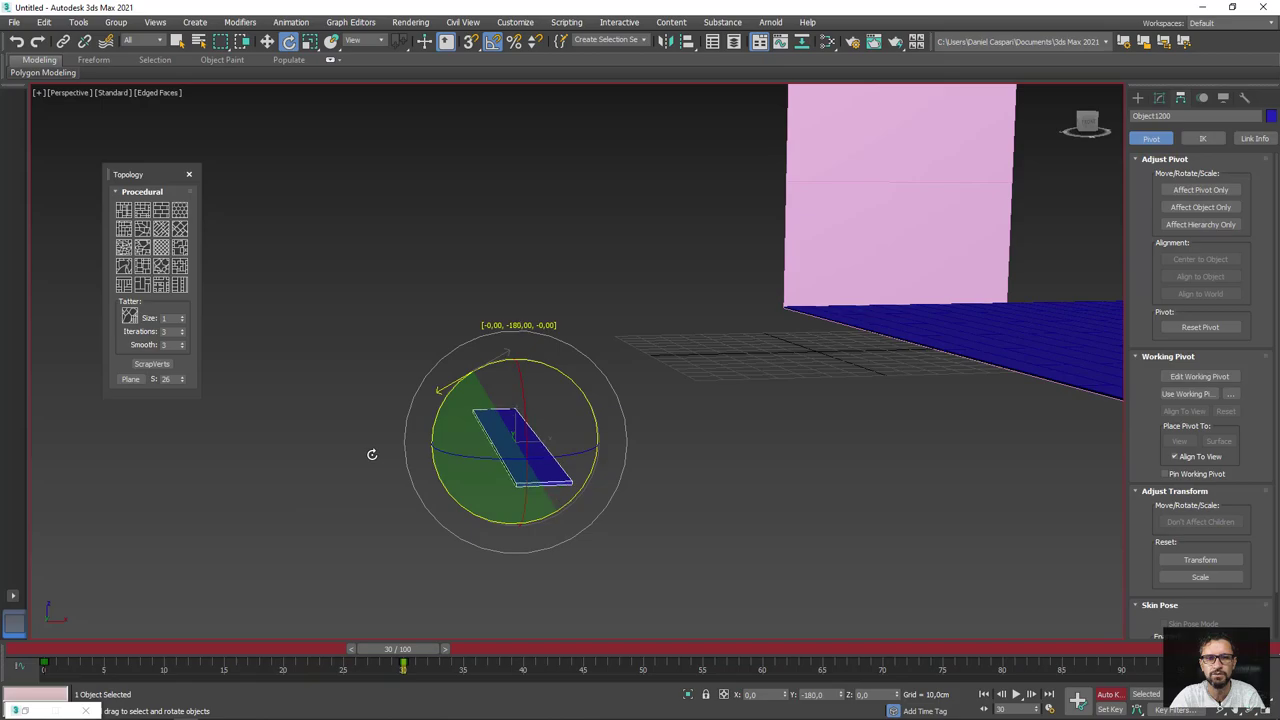
{"action": "left_click_drag", "start_coordinate": [266, 510], "coordinate": [373, 471]}
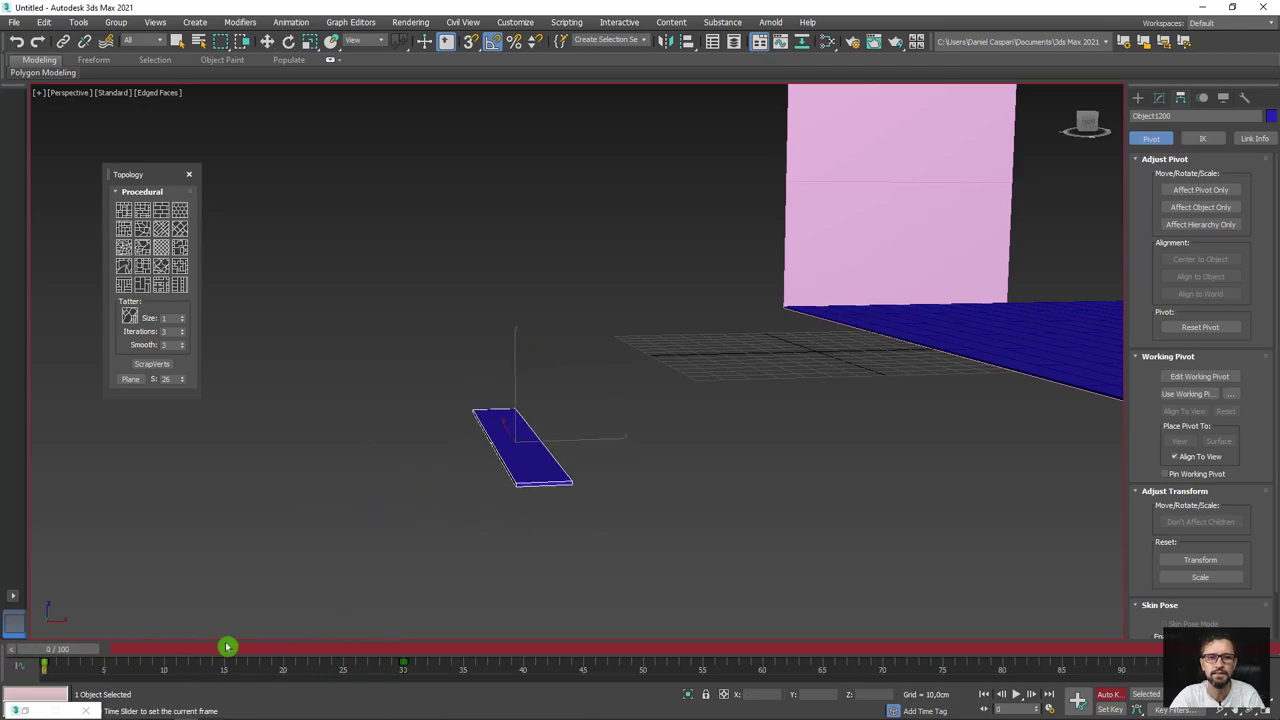
{"action": "mouse_move", "coordinate": [165, 648]}
{"action": "left_mouse_down"}
{"action": "mouse_move", "coordinate": [423, 646]}
{"action": "mouse_move", "coordinate": [387, 663]}
{"action": "mouse_move", "coordinate": [258, 668]}
{"action": "left_mouse_up"}
{"action": "key", "text": "e"}
{"action": "key", "text": "w"}
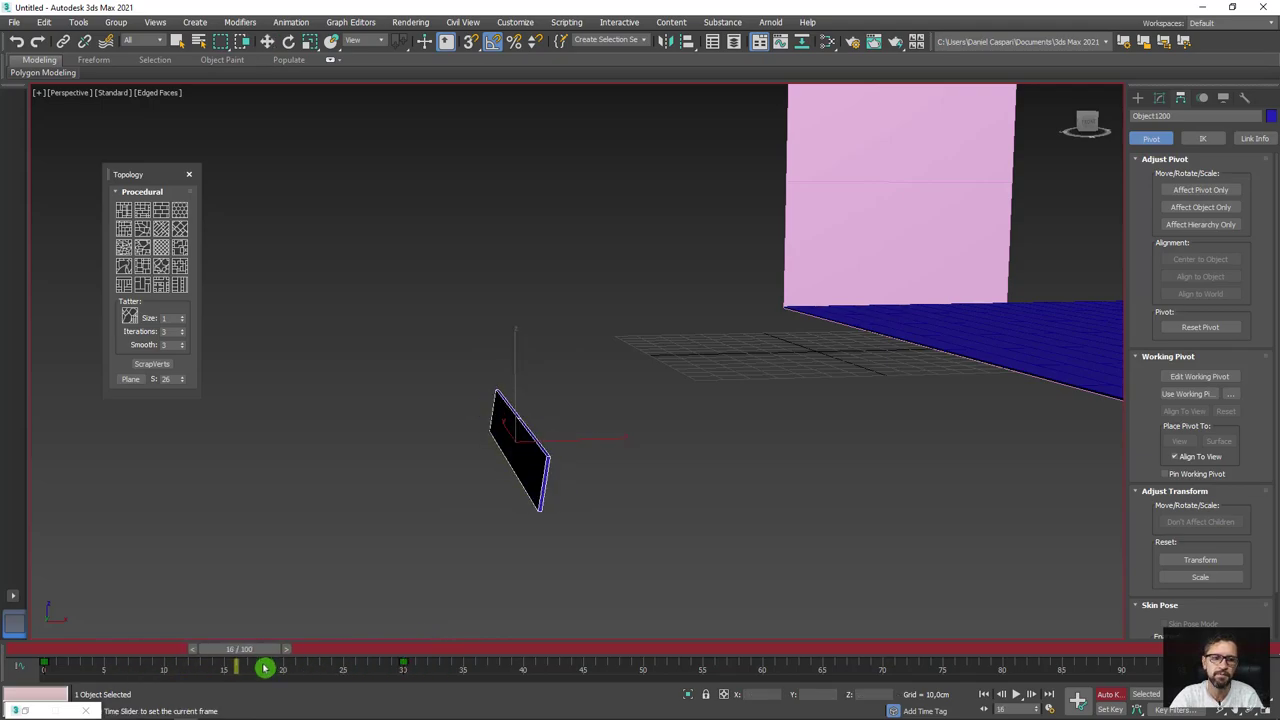
Raise the test board mid-flip at frame 15 and preview it through frame 30.
{"action": "left_click_drag", "start_coordinate": [555, 447], "coordinate": [555, 375]}
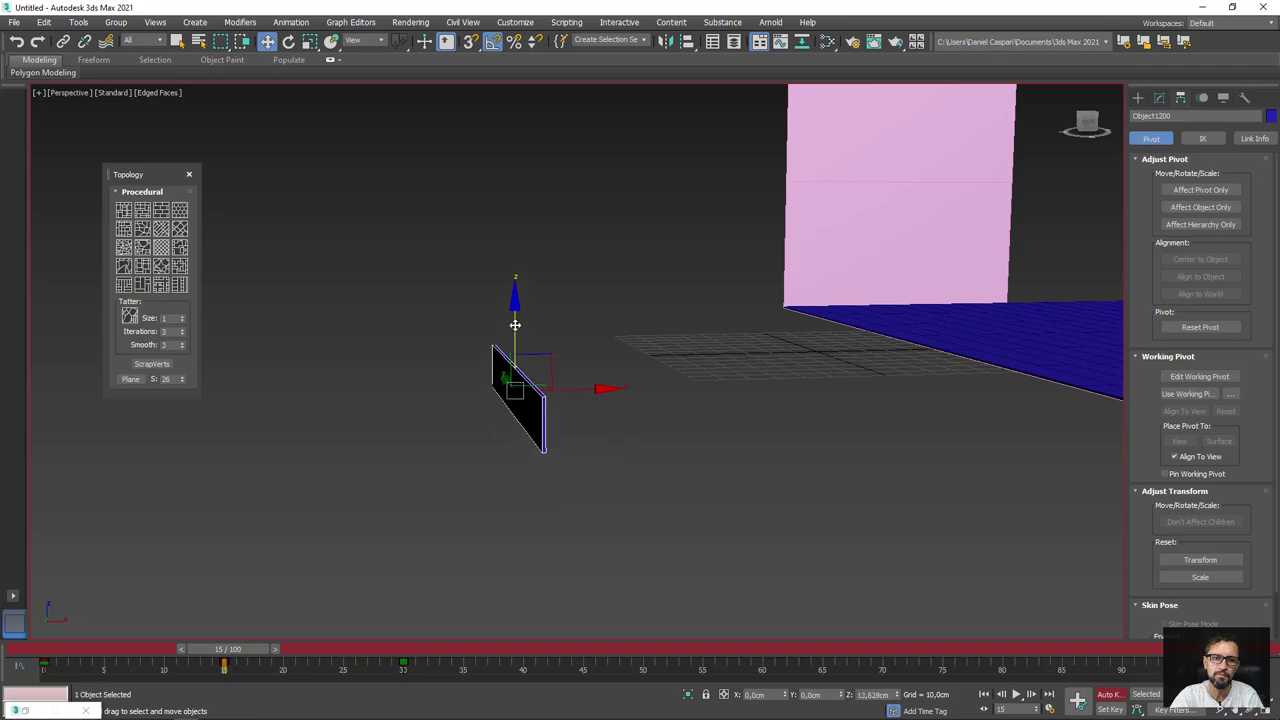
{"action": "left_click_drag", "start_coordinate": [250, 658], "coordinate": [422, 652]}
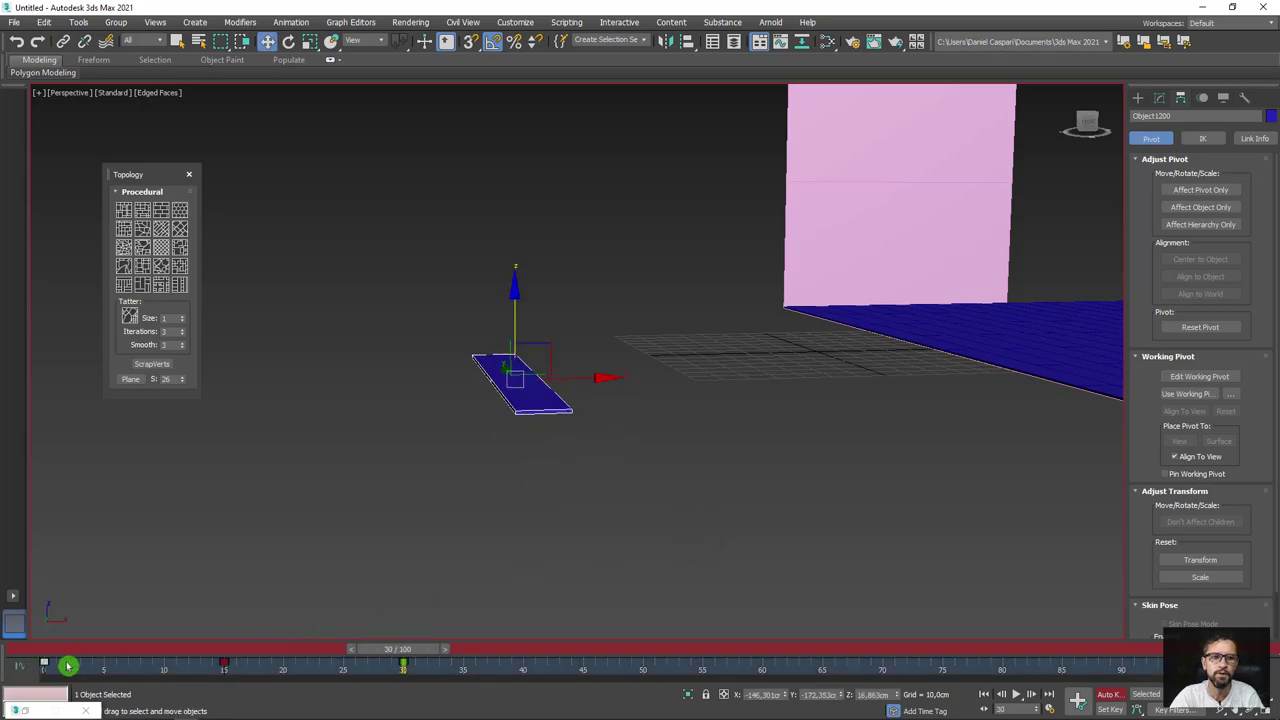
{"action": "left_click", "coordinate": [407, 661]}
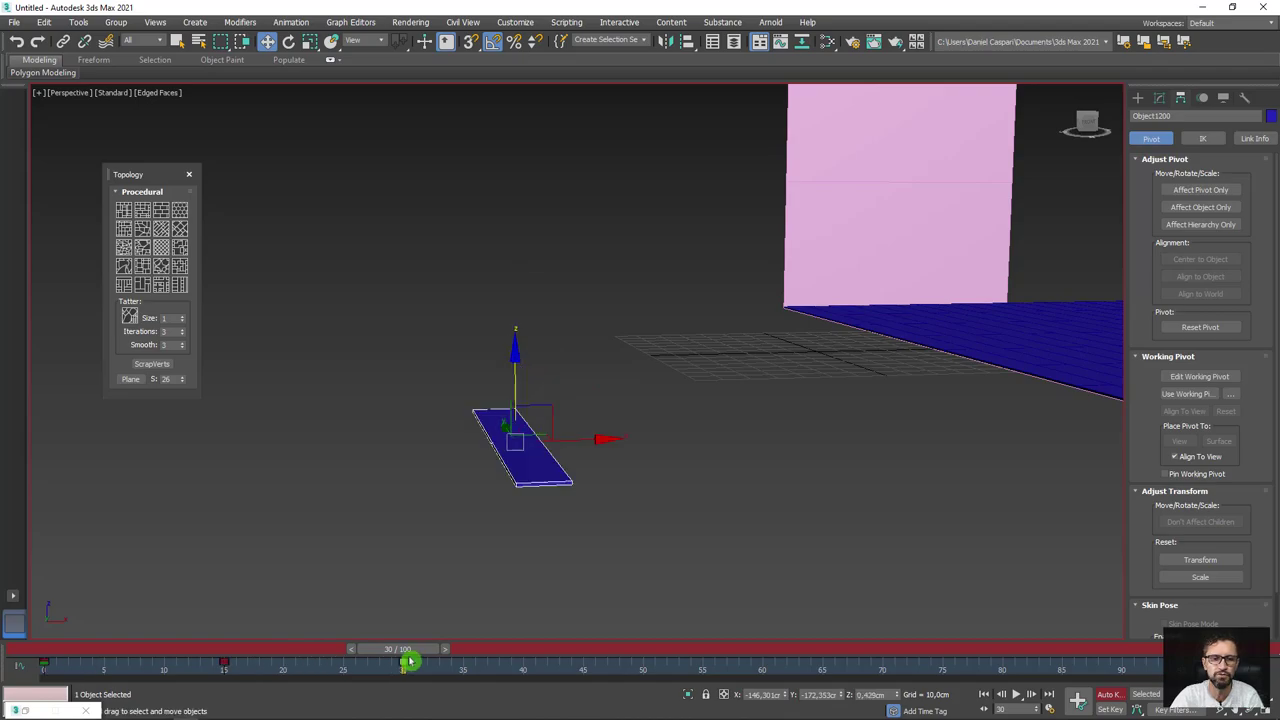
{"action": "left_click_drag", "start_coordinate": [402, 648], "coordinate": [250, 648]}
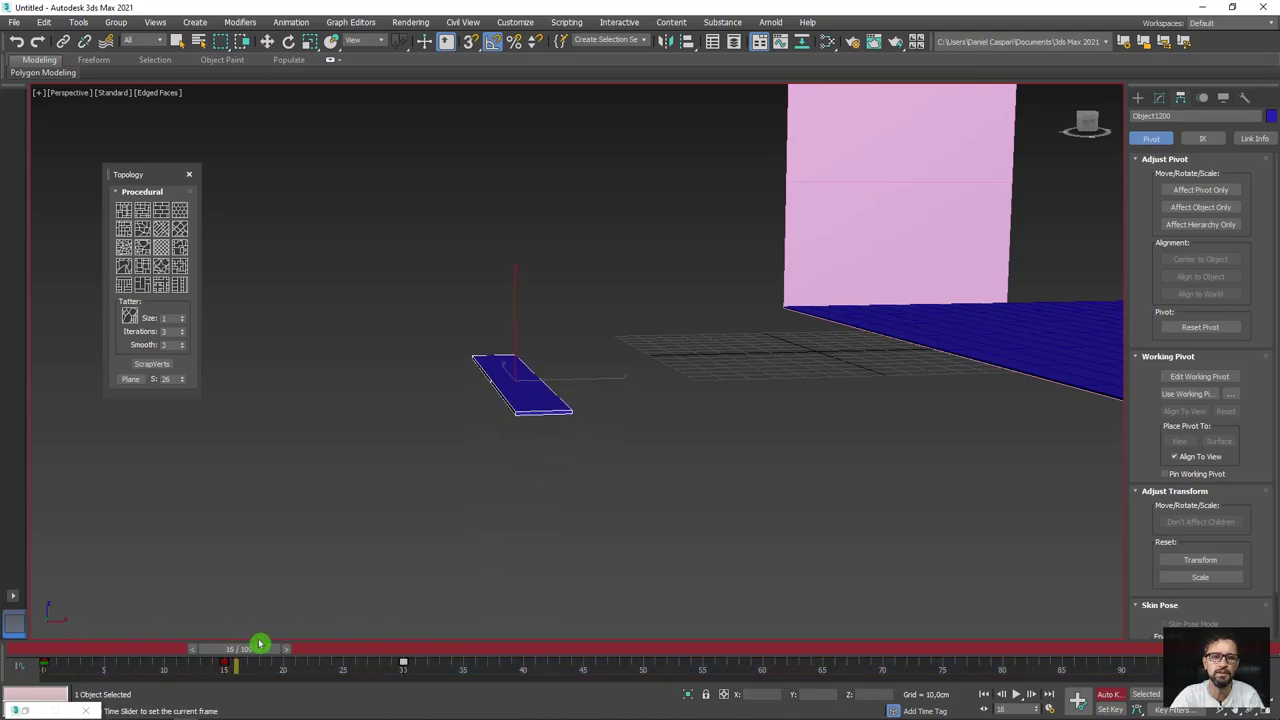
Flip the board 180° on Y at frame 30 and scrub back to check the flip.
{"action": "key", "text": "w"}
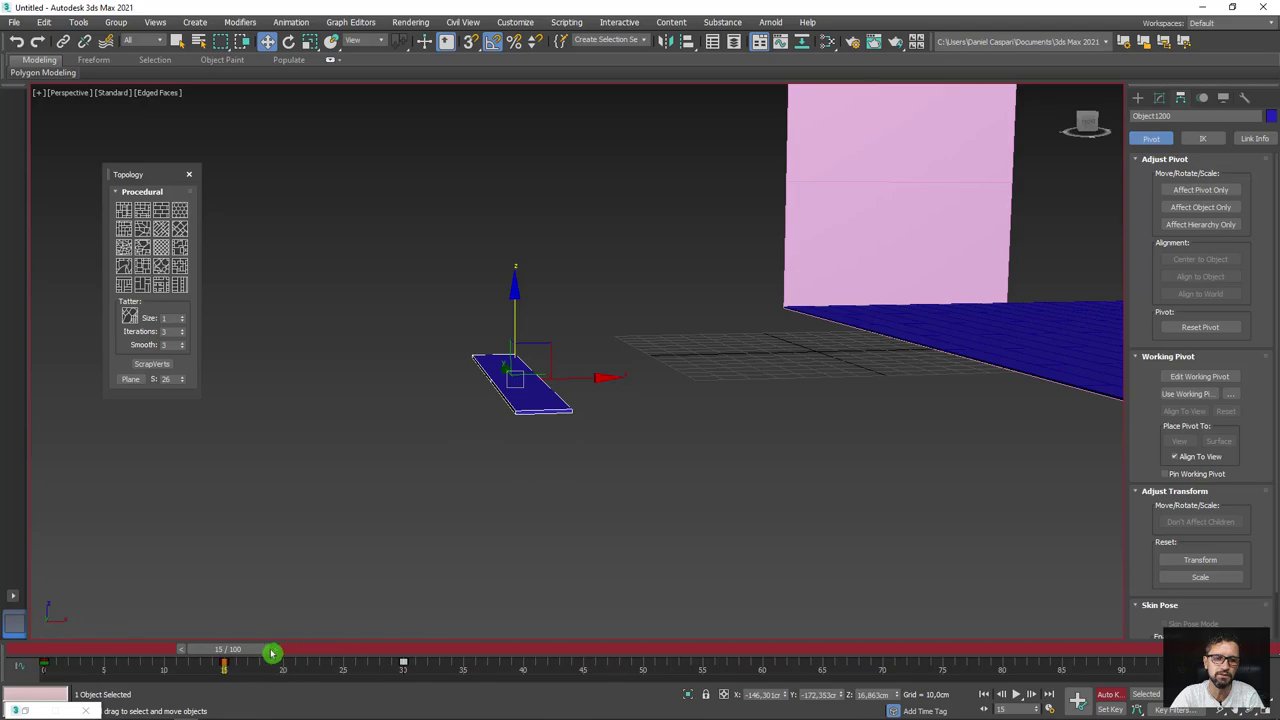
{"action": "left_click_drag", "start_coordinate": [272, 653], "coordinate": [403, 653]}
{"action": "key", "text": "e"}
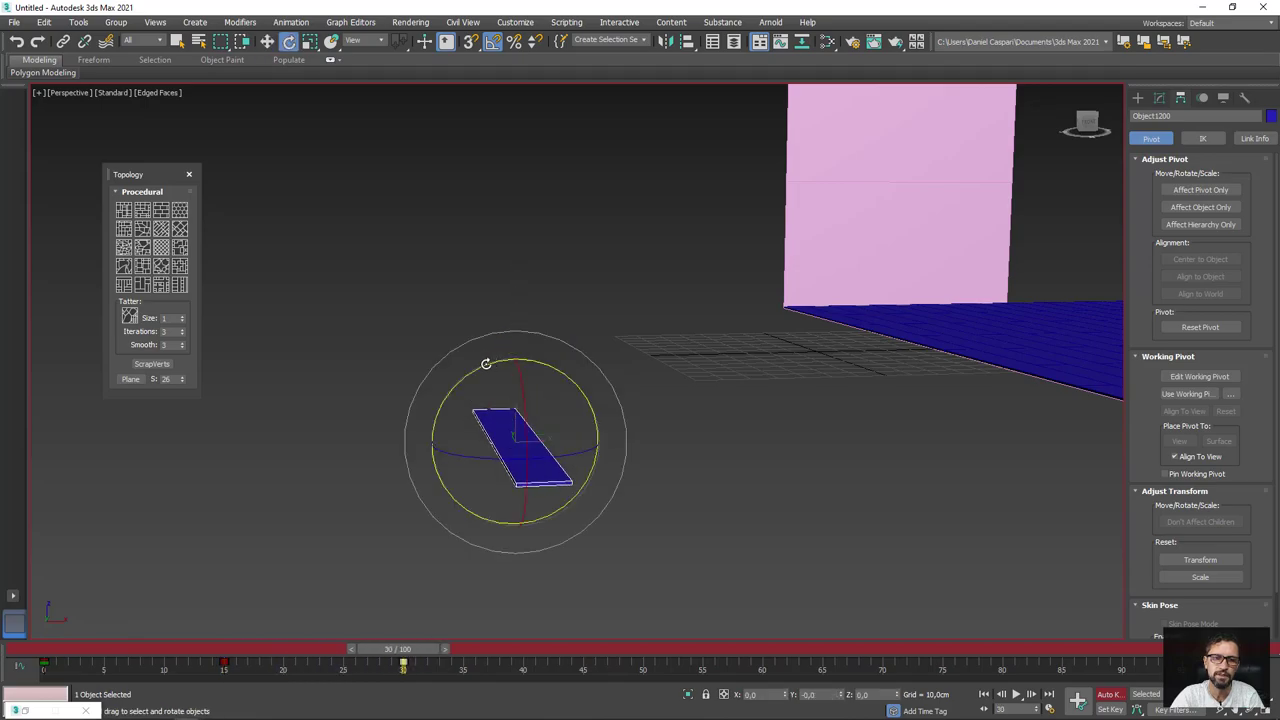
{"action": "left_click_drag", "start_coordinate": [486, 364], "coordinate": [612, 364]}
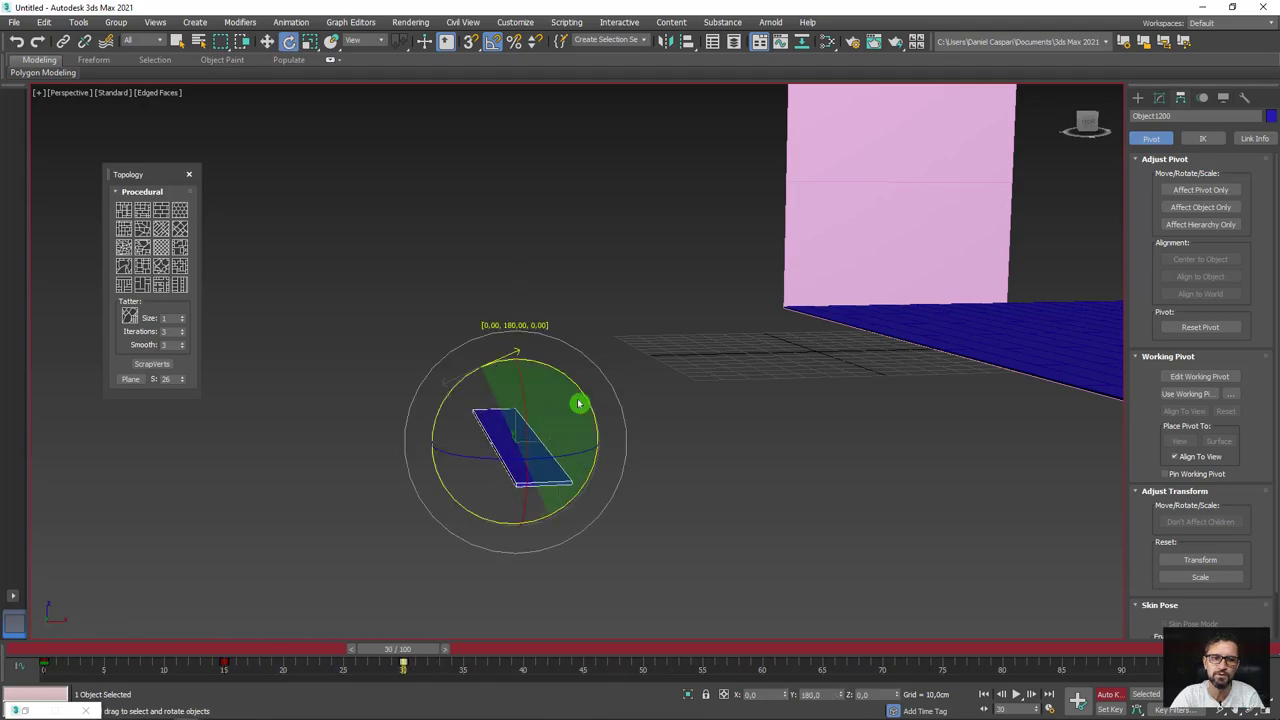
{"action": "left_click_drag", "start_coordinate": [400, 650], "coordinate": [125, 650]}
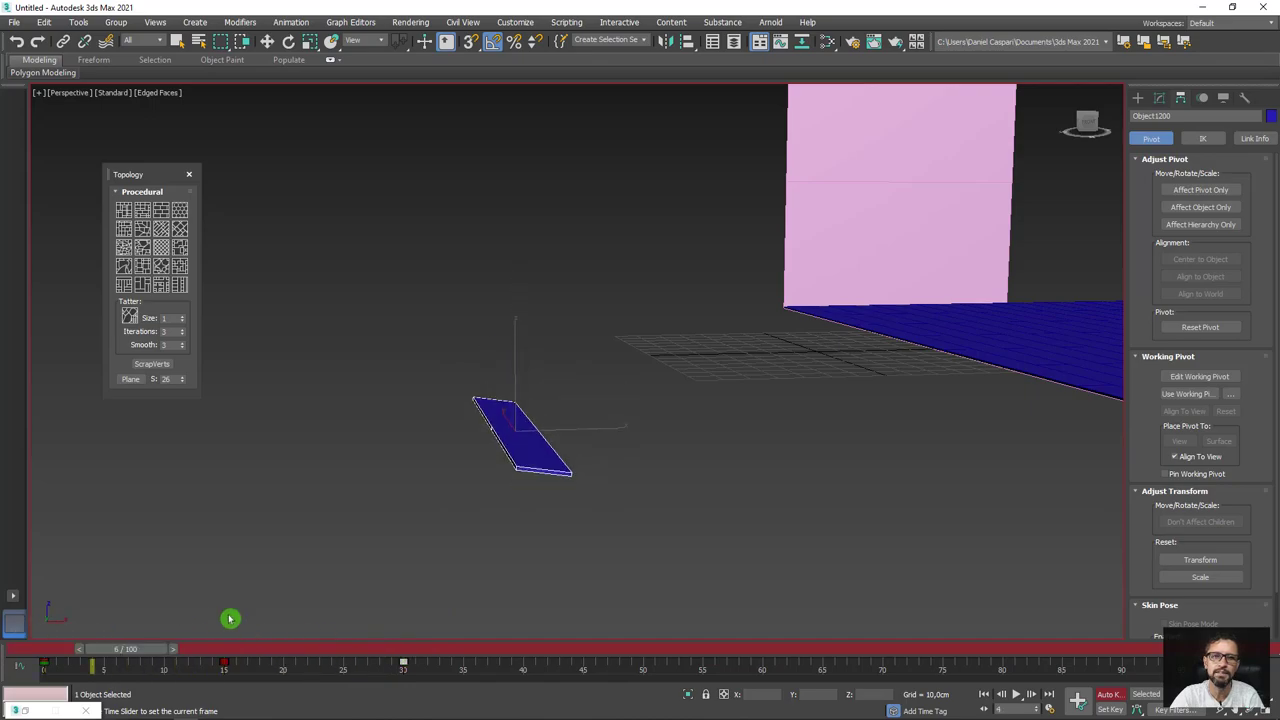
{"action": "mouse_move", "coordinate": [230, 619]}
{"action": "left_mouse_down"}
{"action": "mouse_move", "coordinate": [414, 620]}
{"action": "mouse_move", "coordinate": [51, 634]}
{"action": "mouse_move", "coordinate": [440, 640]}
{"action": "left_mouse_up"}
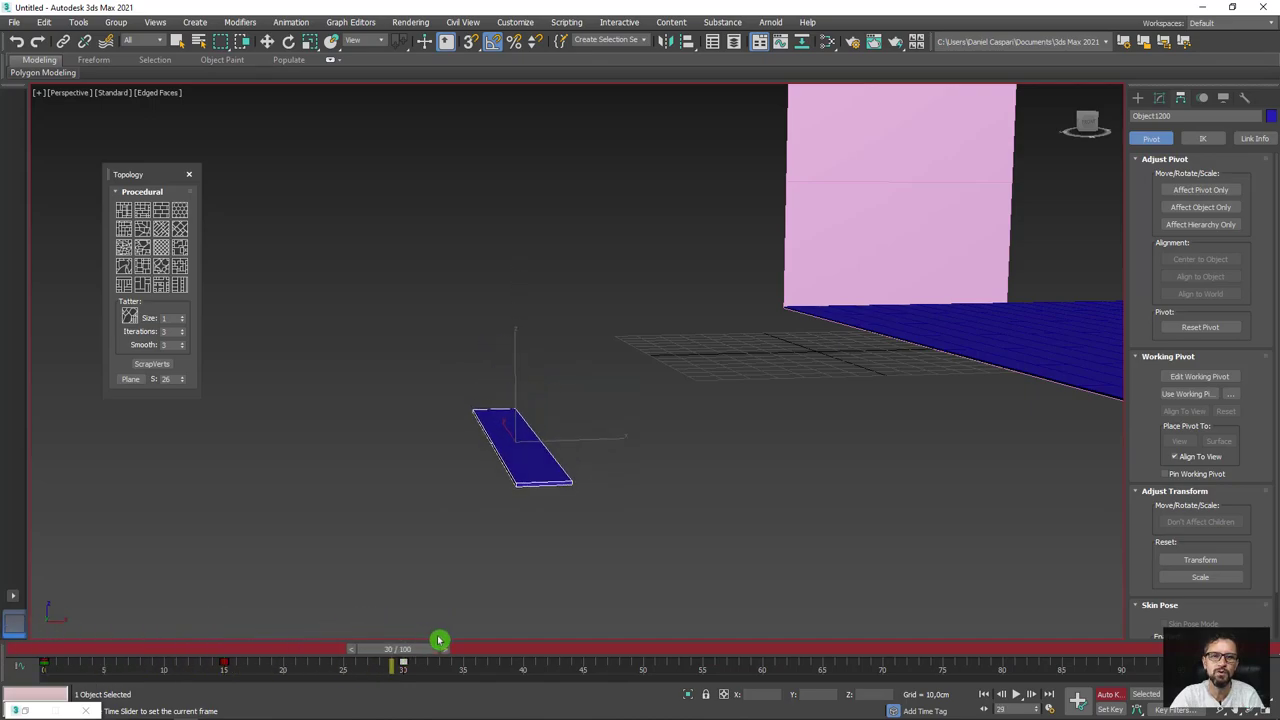
Raise the board slightly in Z at frame 30, to about 8,706 cm.
{"action": "key", "text": "e"}
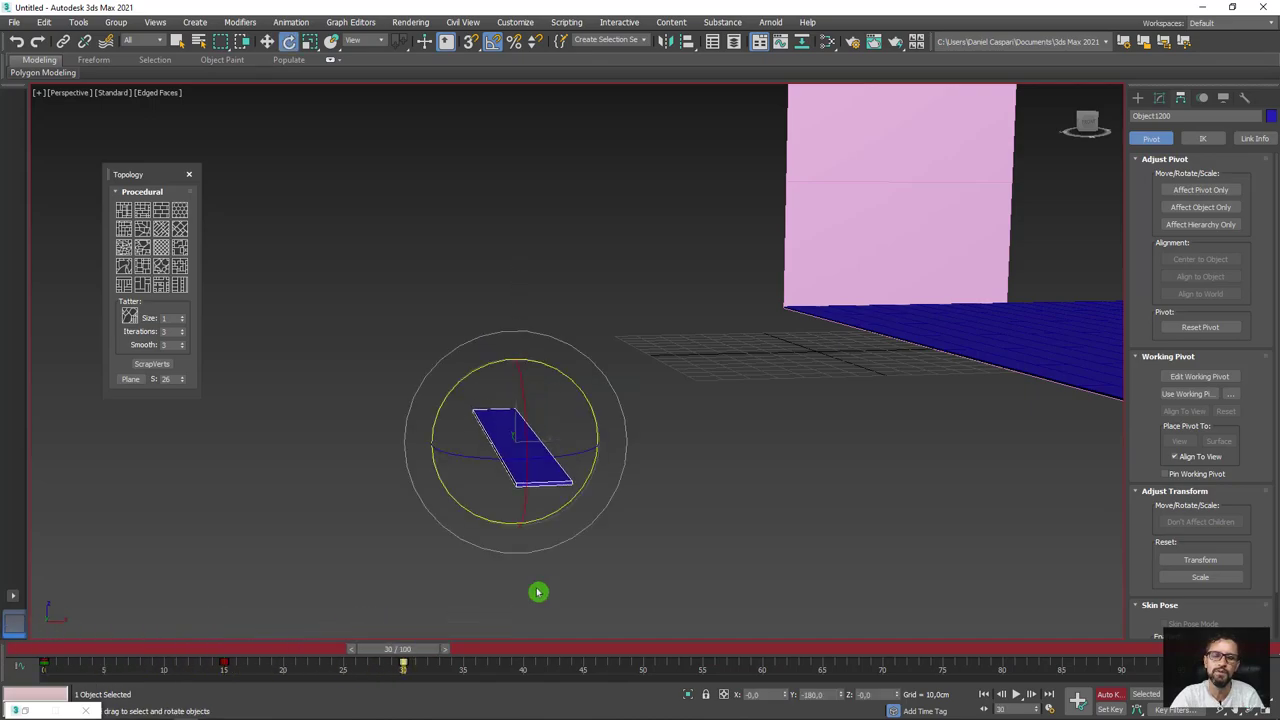
{"action": "key", "text": "w"}
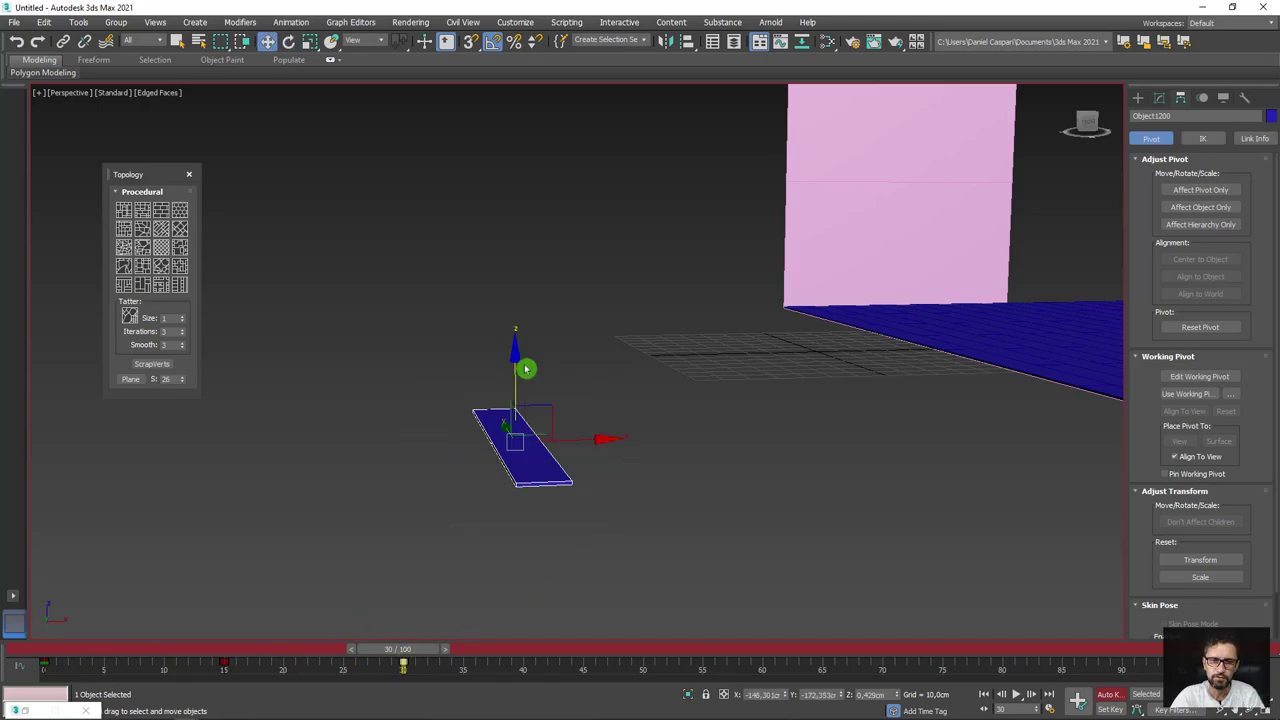
{"action": "left_click_drag", "start_coordinate": [516, 368], "coordinate": [516, 338]}
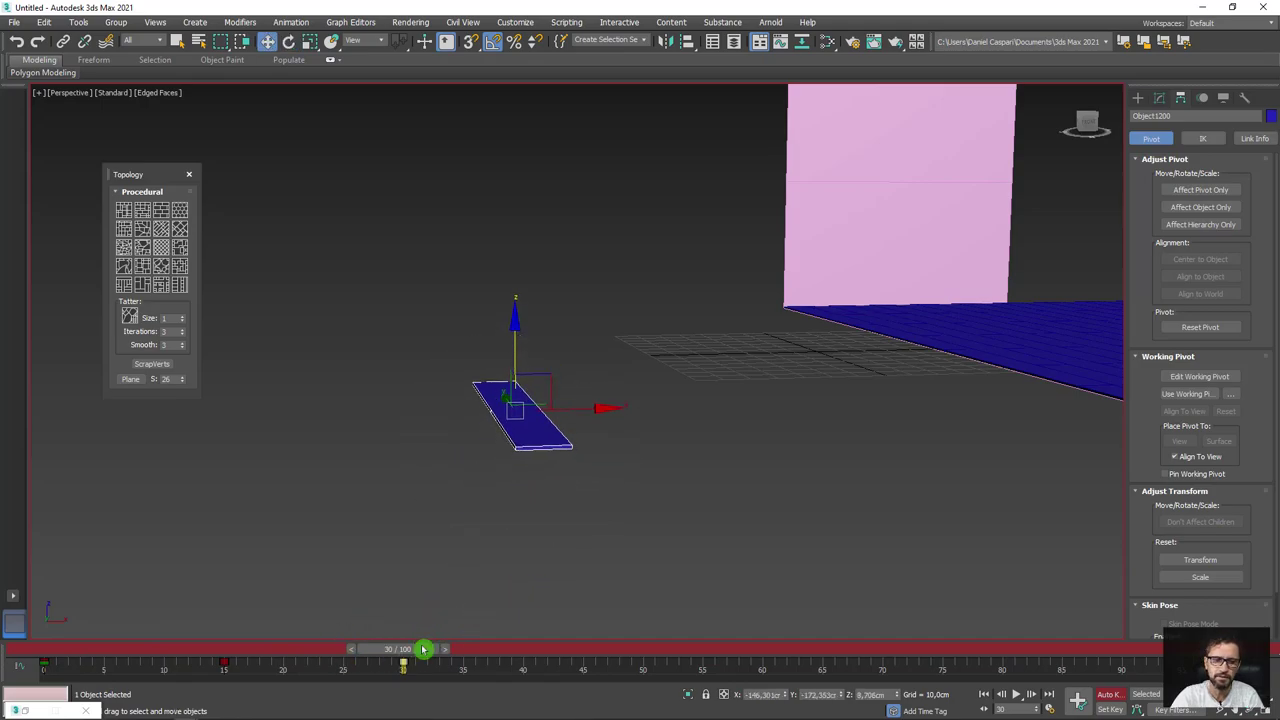
{"action": "mouse_move", "coordinate": [423, 649]}
{"action": "left_mouse_down"}
{"action": "mouse_move", "coordinate": [126, 657]}
{"action": "mouse_move", "coordinate": [403, 657]}
{"action": "left_mouse_up"}
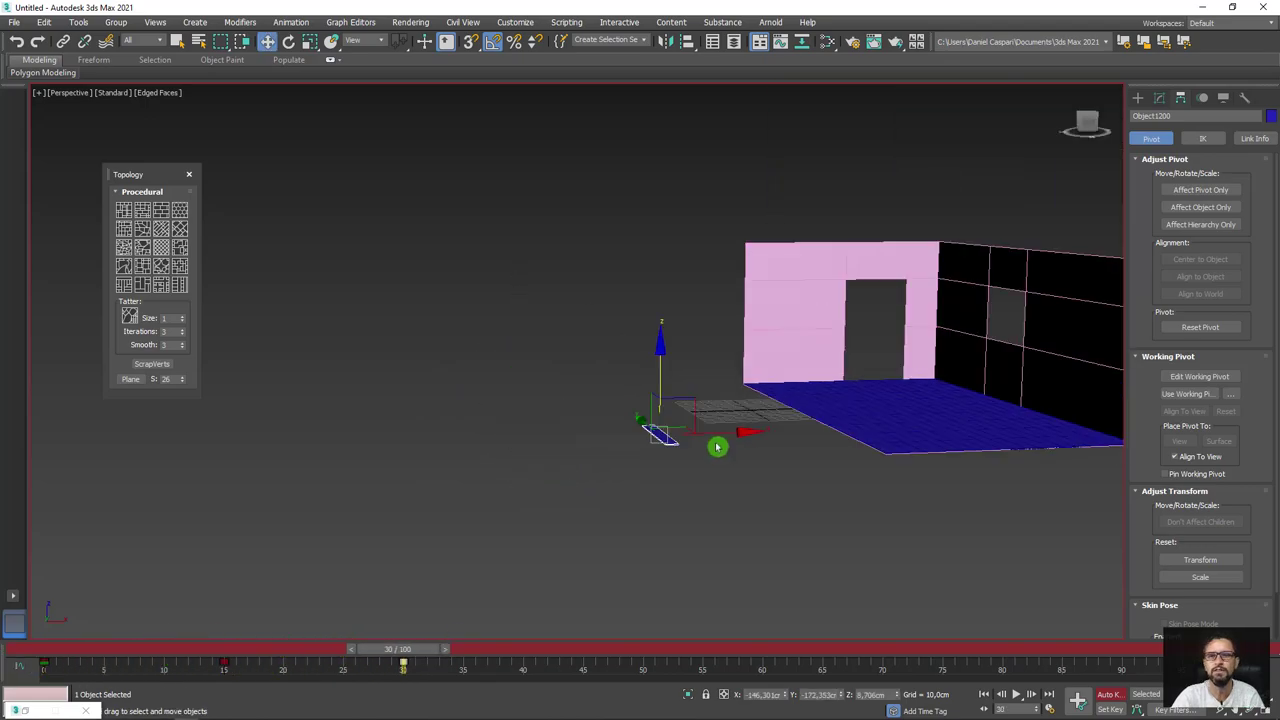
Slide the test board along the floor, orbiting the room view around it.
{"action": "middle_click_drag", "start_coordinate": [717, 447], "coordinate": [796, 578], "text": "alt"}
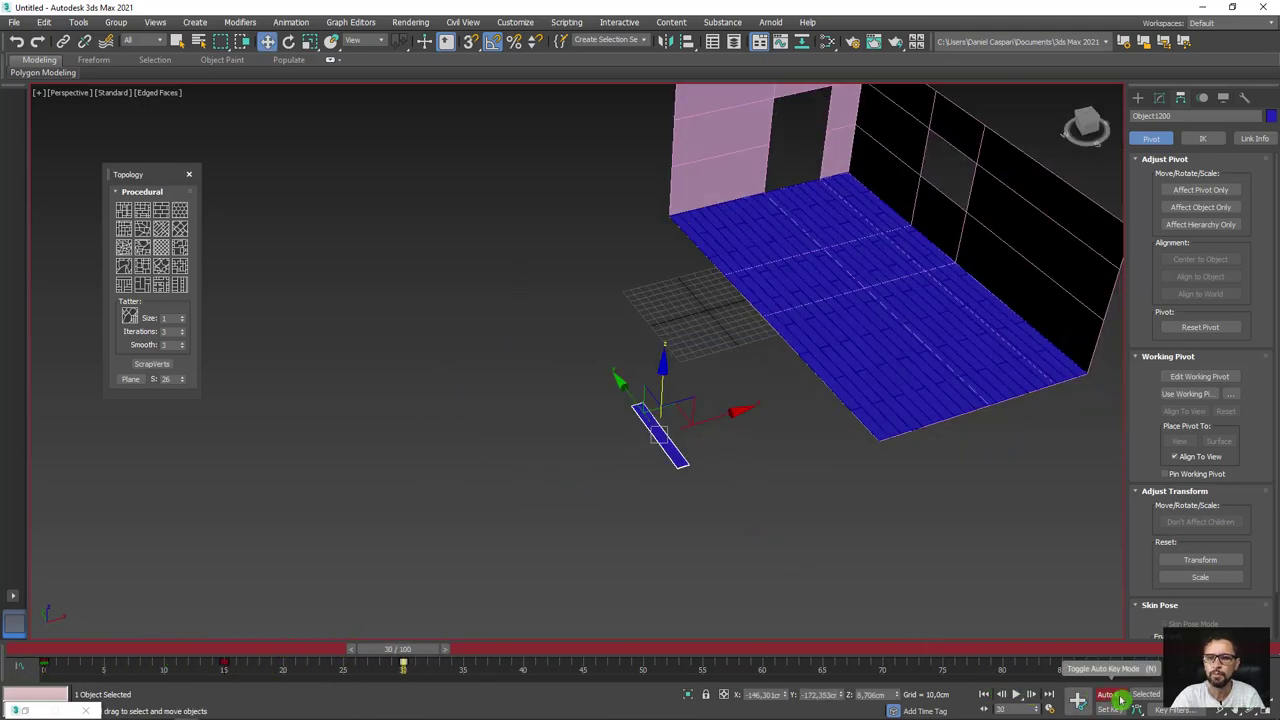
{"action": "middle_click_drag", "start_coordinate": [780, 471], "coordinate": [548, 512], "text": "alt"}
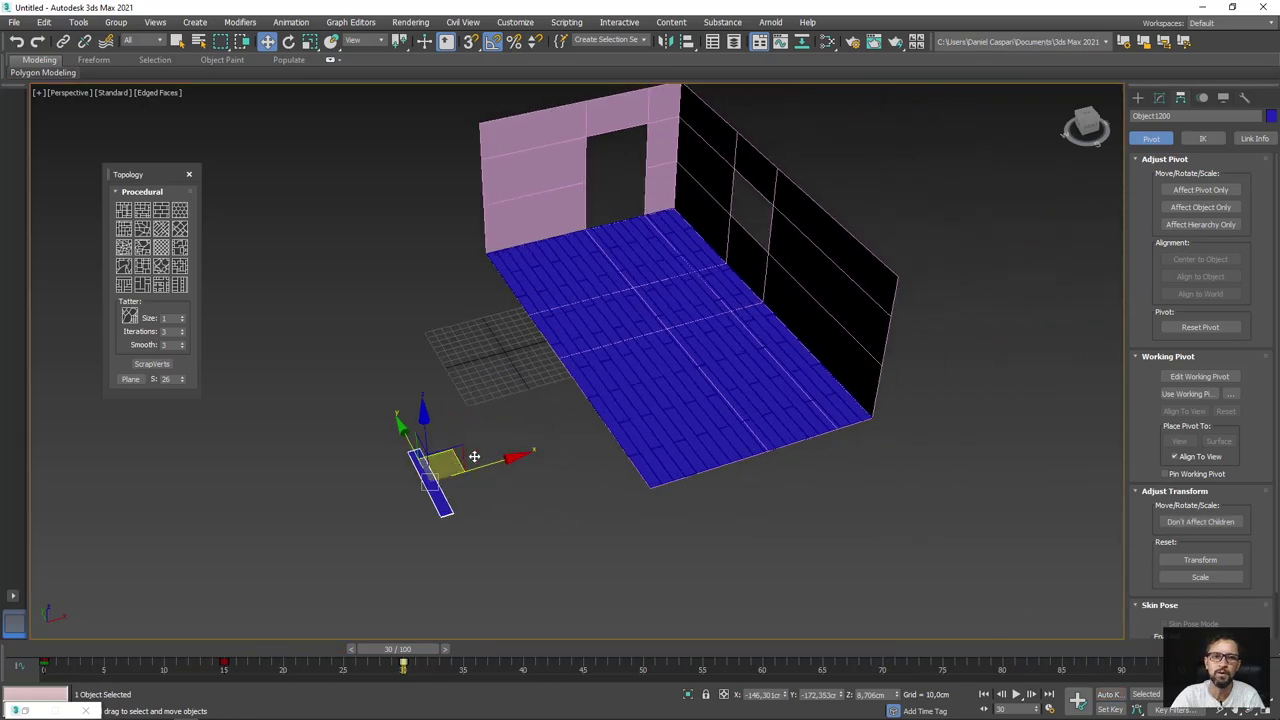
{"action": "left_click_drag", "start_coordinate": [474, 456], "coordinate": [563, 461]}
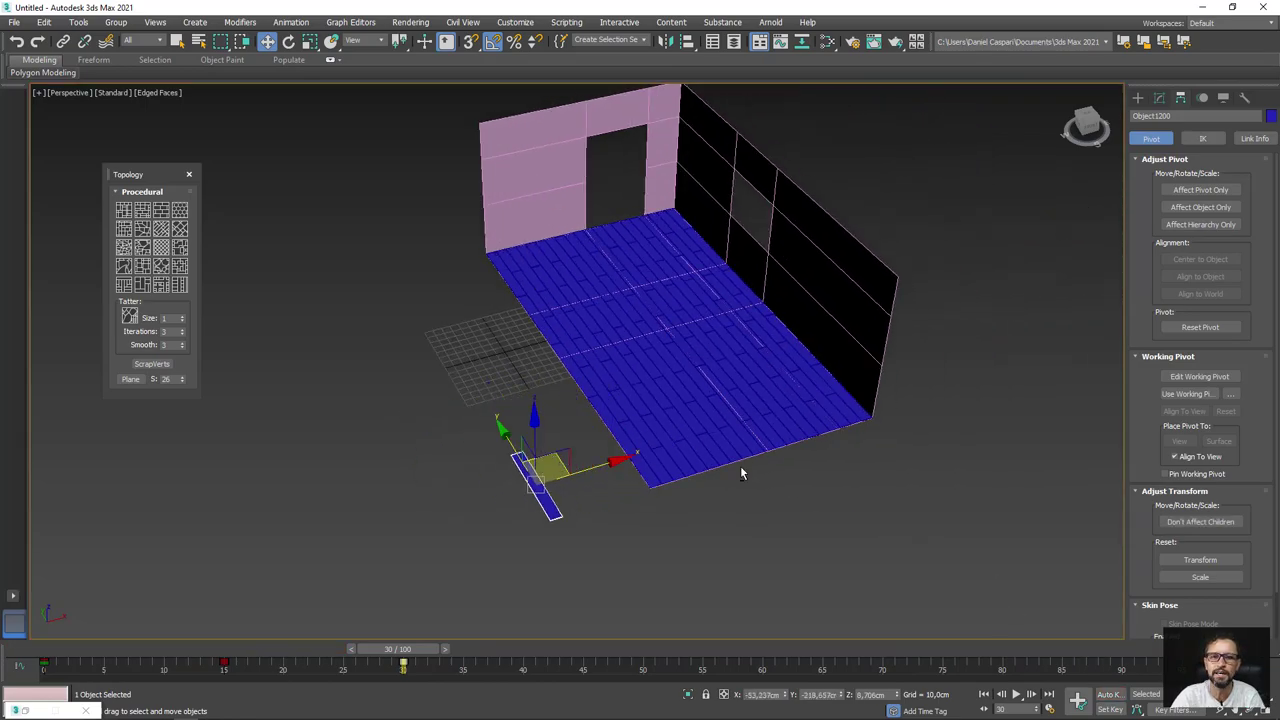
{"action": "middle_click_drag", "start_coordinate": [741, 473], "coordinate": [937, 603], "text": "alt"}
Marquee-select all 100 floor boards and close the floating Topology panel.
{"action": "left_click_drag", "start_coordinate": [638, 245], "coordinate": [630, 238]}
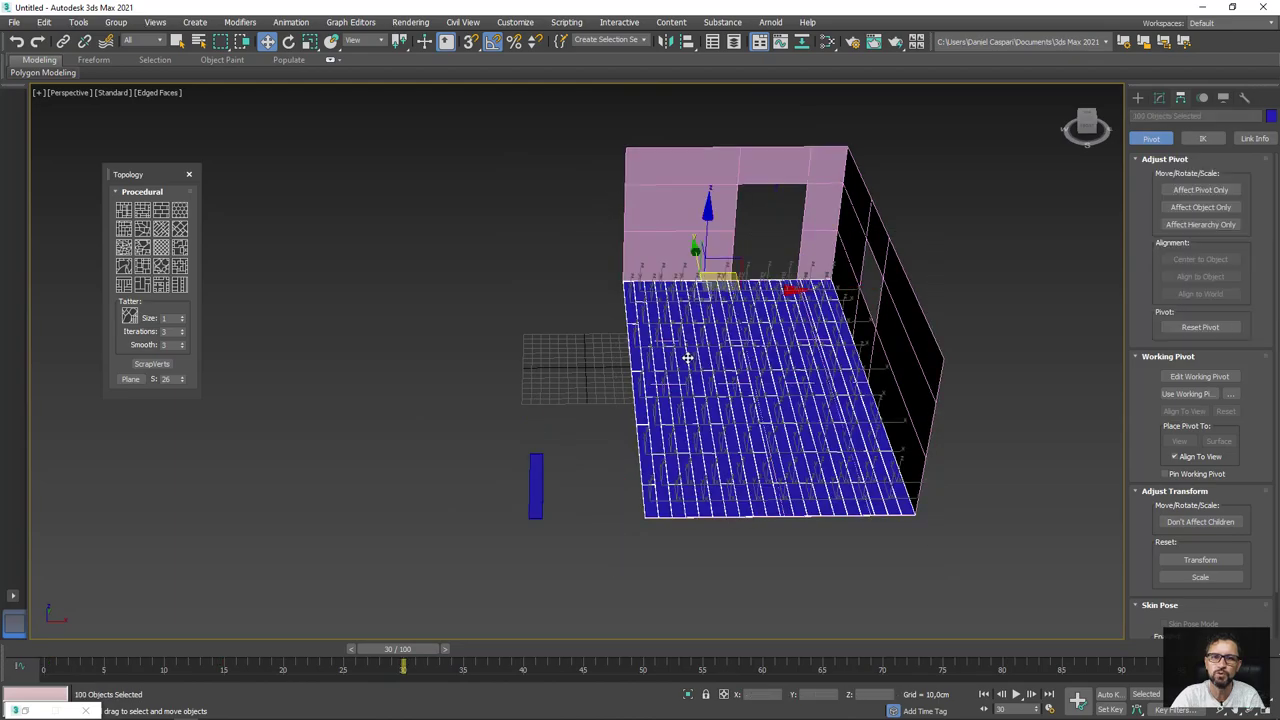
{"action": "scroll", "coordinate": [686, 354], "scroll_direction": "up", "scroll_amount": 3}
{"action": "scroll", "coordinate": [671, 343], "scroll_direction": "down", "scroll_amount": 1}
{"action": "scroll", "coordinate": [655, 358], "scroll_direction": "down", "scroll_amount": 1}
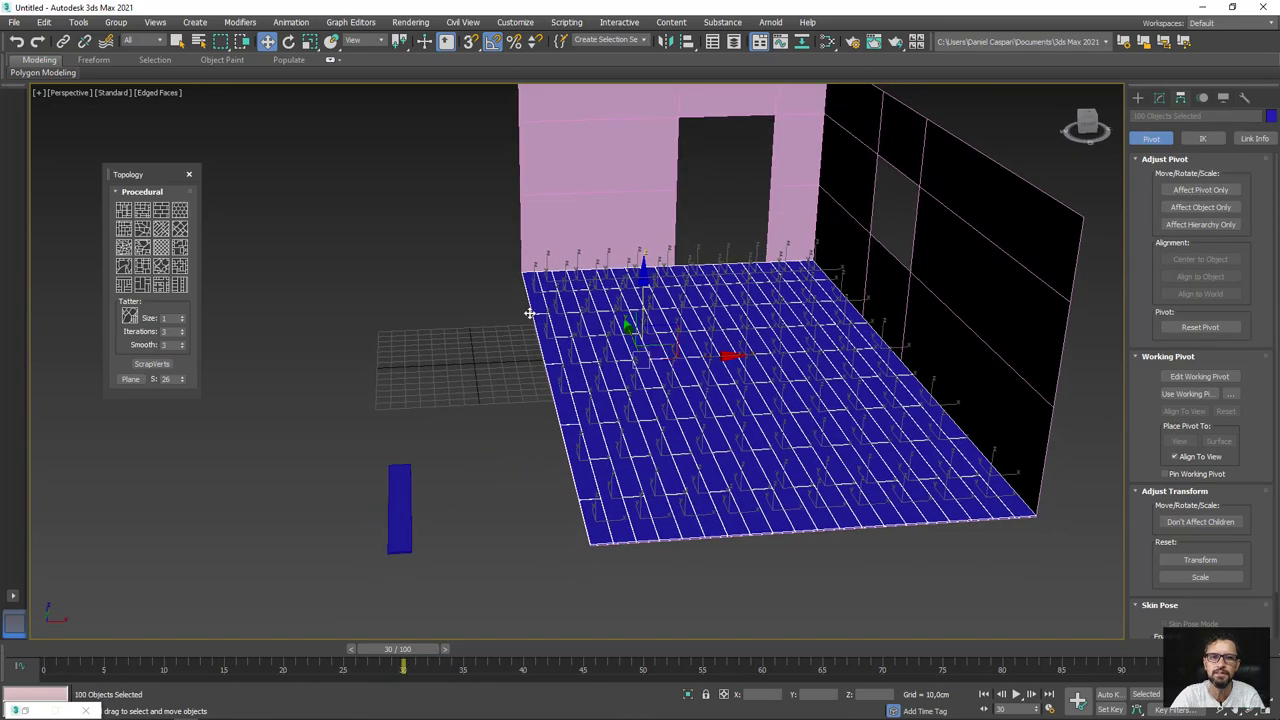
{"action": "left_click", "coordinate": [189, 177]}
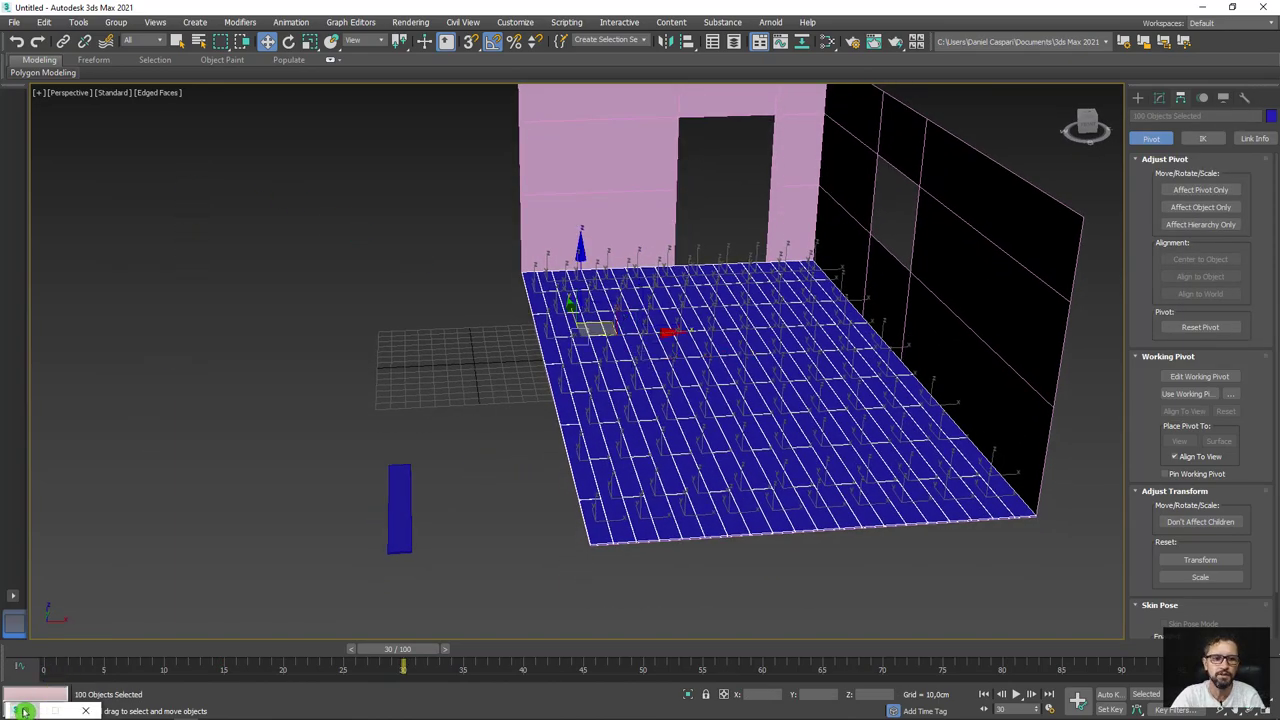
Open Key Stagger and pick Object1200 as both Proximity To and Animated Object.
{"action": "left_click_drag", "start_coordinate": [114, 114], "coordinate": [154, 90]}
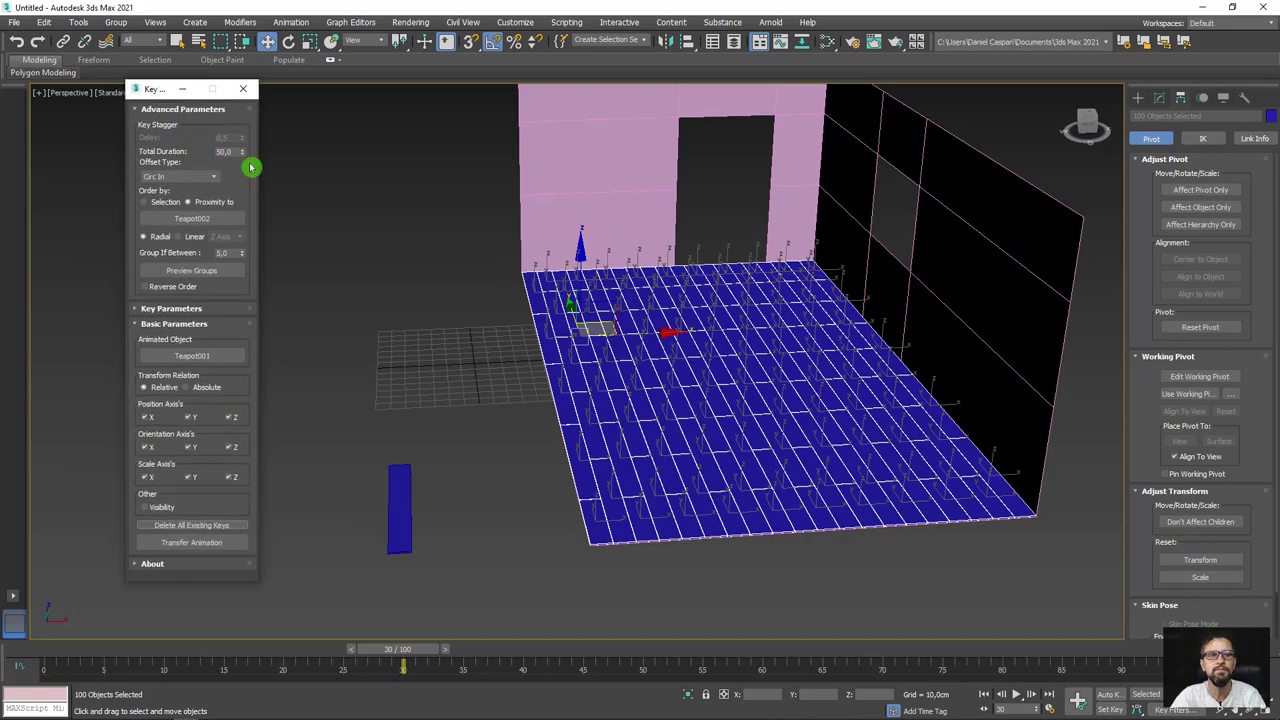
{"action": "left_click", "coordinate": [195, 218]}
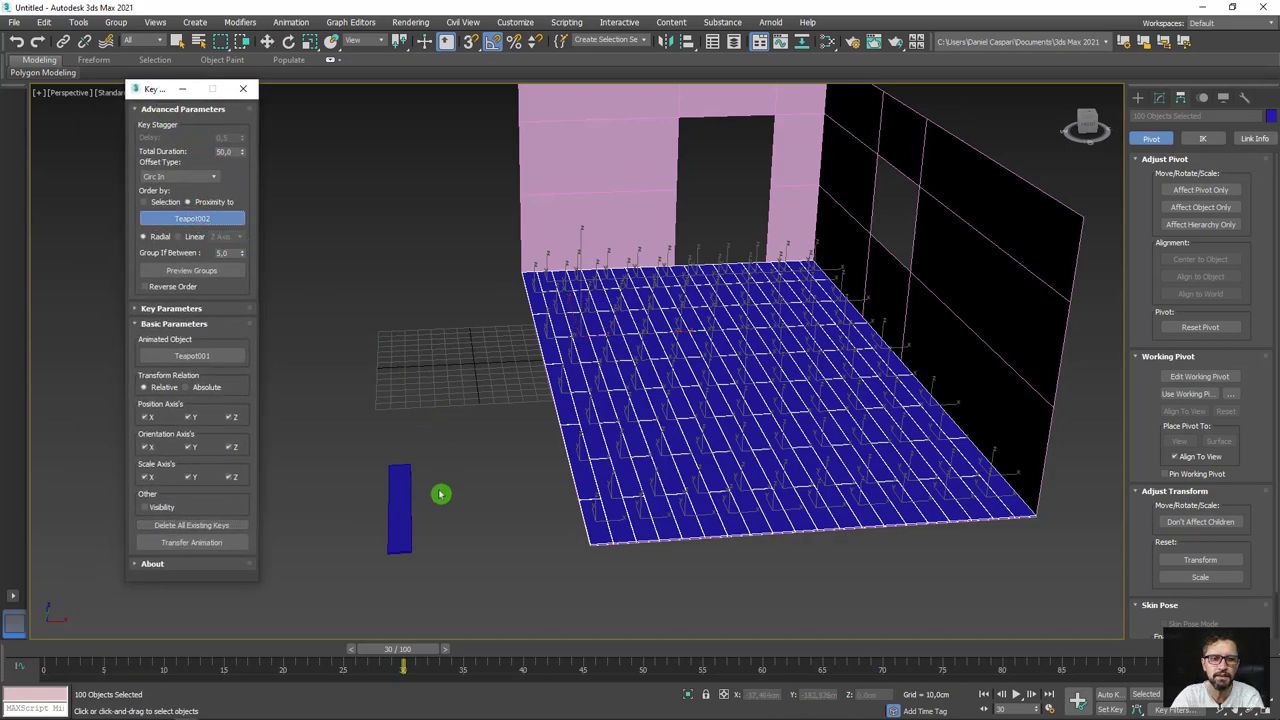
{"action": "left_click", "coordinate": [408, 498]}
{"action": "left_click", "coordinate": [206, 355]}
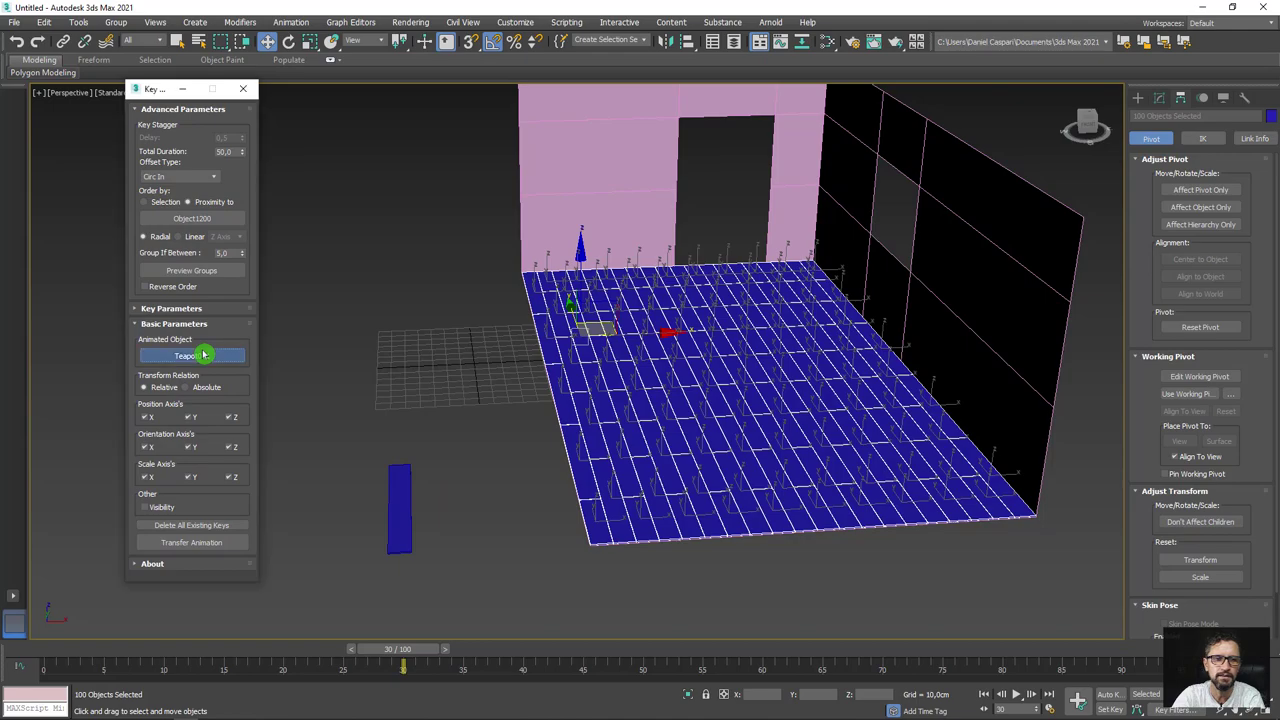
{"action": "left_click", "coordinate": [394, 507]}
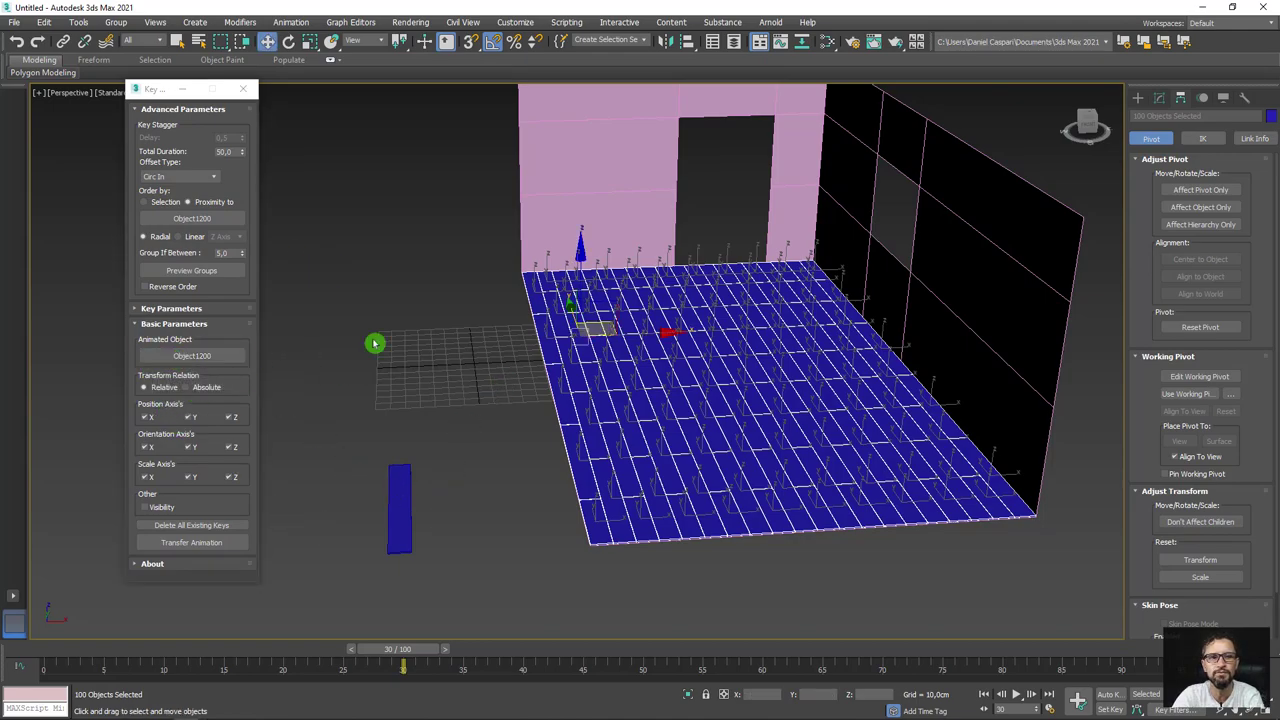
Set the Offset Type to Fixed with a 1.0 delay.
{"action": "left_click", "coordinate": [205, 177]}
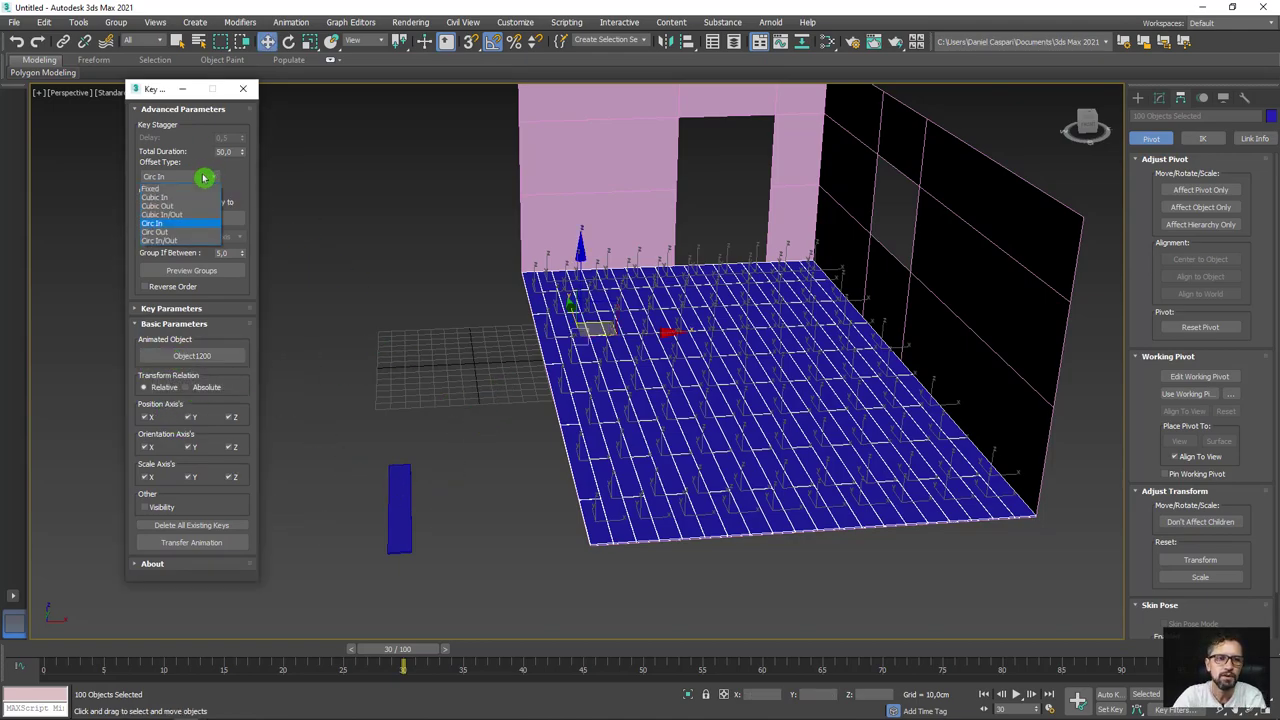
{"action": "left_click", "coordinate": [162, 189]}
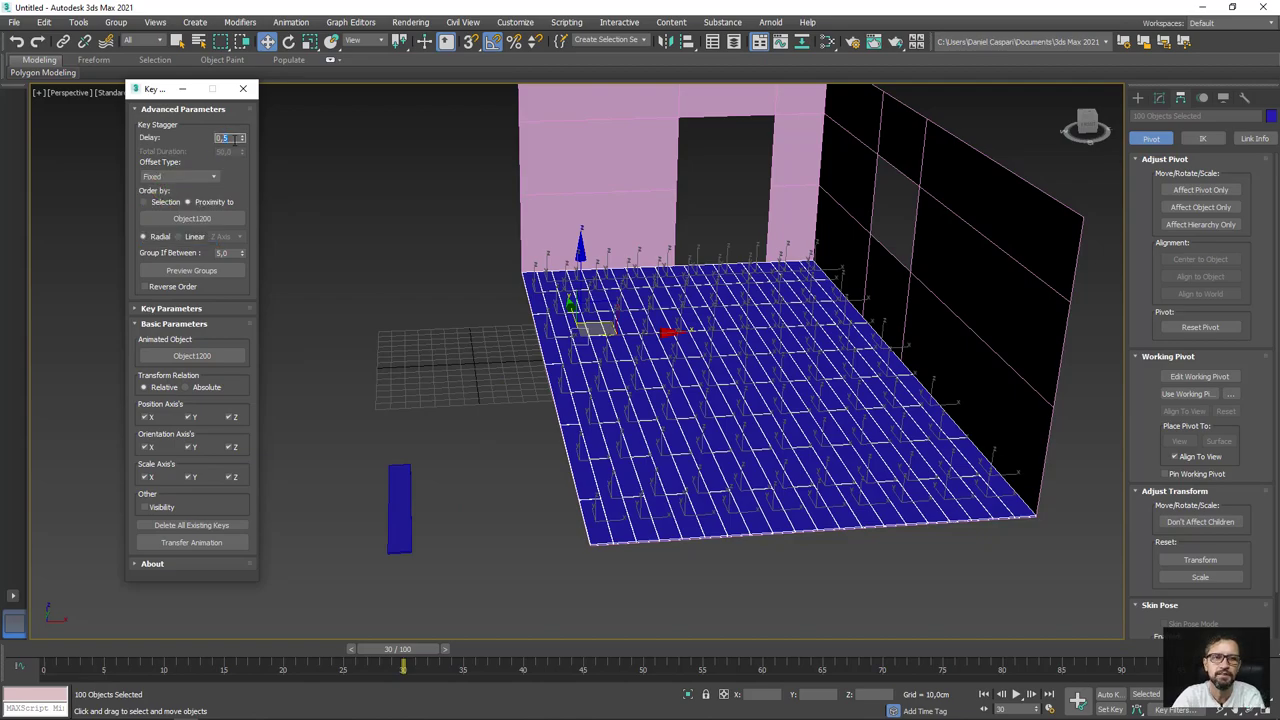
{"action": "left_click", "coordinate": [230, 137]}
{"action": "type", "text": "1"}
{"action": "middle_click_drag", "start_coordinate": [349, 307], "coordinate": [366, 339]}
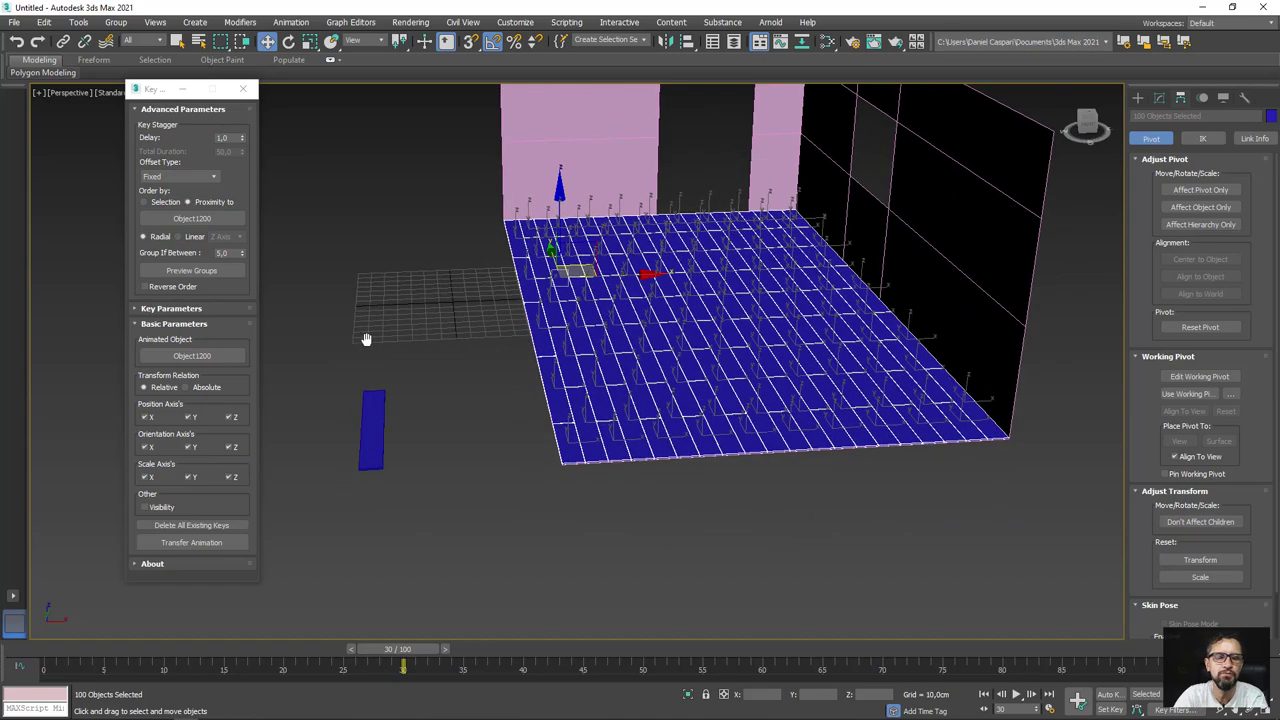
Transfer the flip to all floor boards as a staggered wave, then lower them about 8 cm.
{"action": "left_click", "coordinate": [196, 543]}
{"action": "mouse_move", "coordinate": [416, 641]}
{"action": "left_mouse_down"}
{"action": "mouse_move", "coordinate": [301, 652]}
{"action": "mouse_move", "coordinate": [986, 649]}
{"action": "mouse_move", "coordinate": [30, 652]}
{"action": "mouse_move", "coordinate": [1011, 649]}
{"action": "left_mouse_up"}
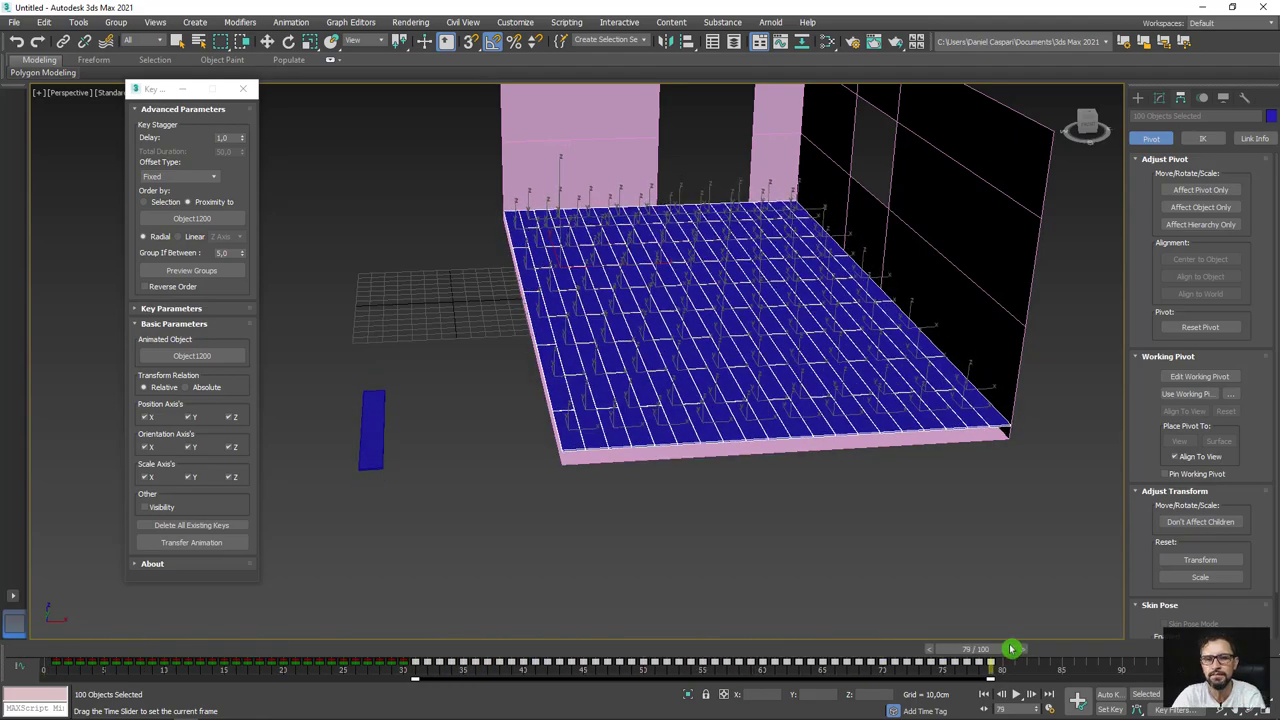
{"action": "key", "text": "w"}
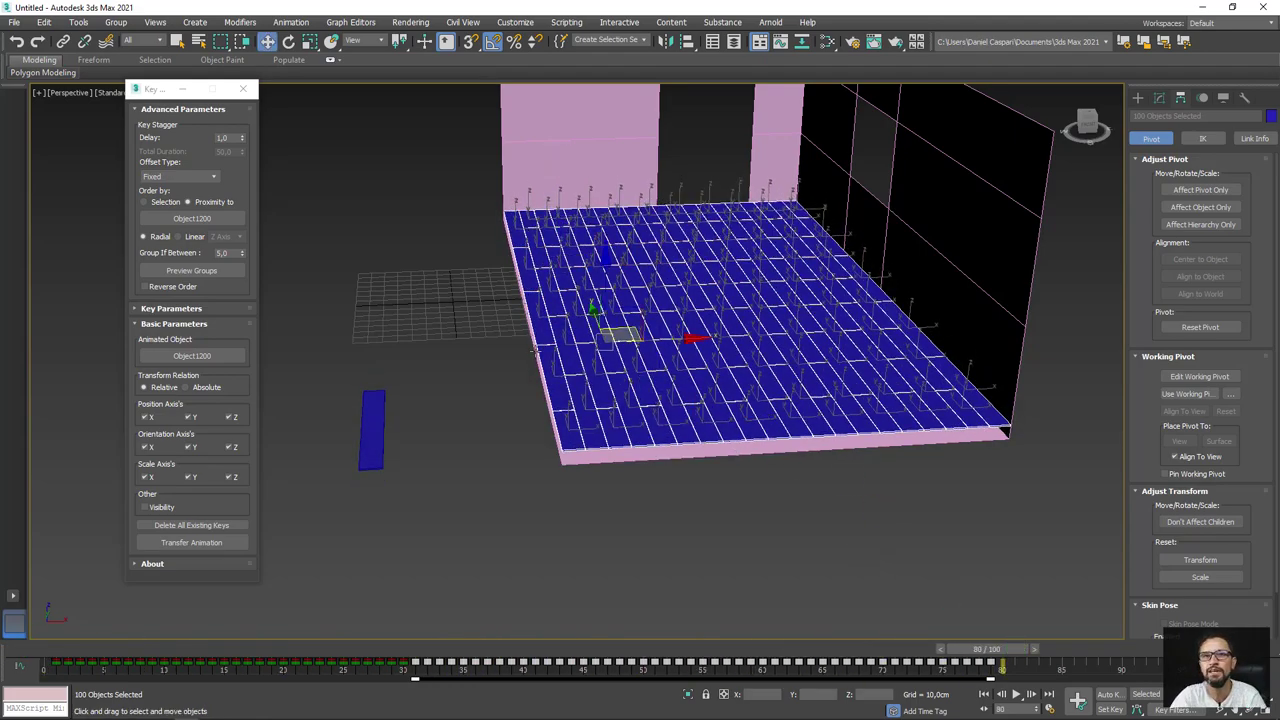
{"action": "middle_click_drag", "start_coordinate": [740, 450], "coordinate": [543, 334], "text": "alt"}
{"action": "scroll", "coordinate": [629, 280], "scroll_direction": "up", "scroll_amount": 5}
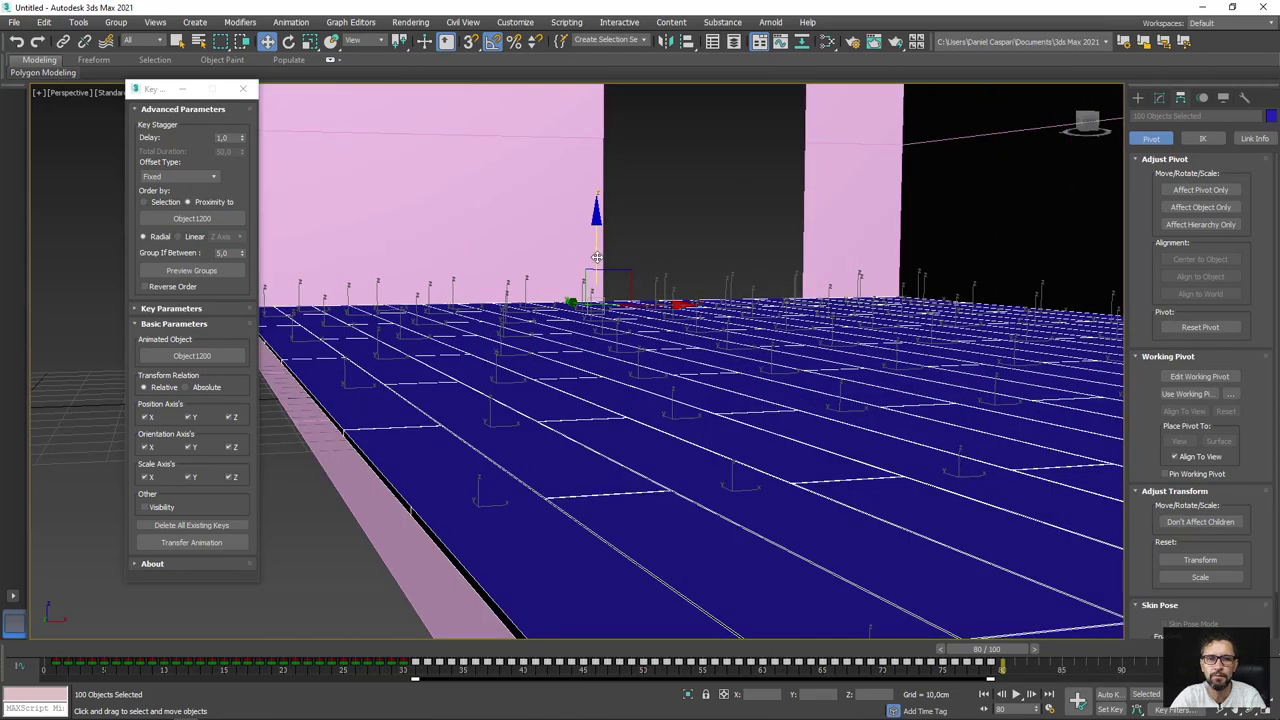
{"action": "left_click_drag", "start_coordinate": [596, 257], "coordinate": [590, 273]}
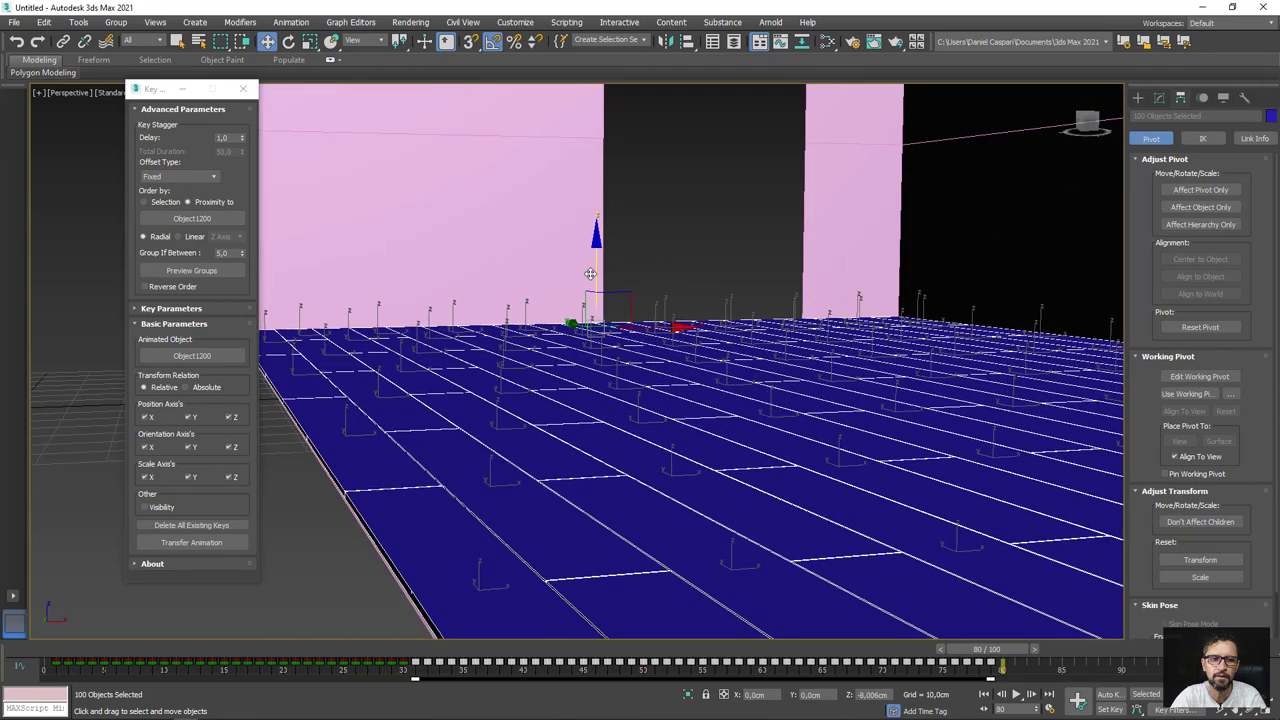
{"action": "scroll", "coordinate": [590, 273], "scroll_direction": "down", "scroll_amount": 5}
{"action": "mouse_move", "coordinate": [590, 273]}
{"action": "middle_mouse_down", "text": "alt"}
{"action": "mouse_move", "coordinate": [688, 376]}
{"action": "mouse_move", "coordinate": [680, 434]}
{"action": "middle_mouse_up", "text": "alt"}
Preview the earlier flip frames, reselect all 100 boards and delete their animation keys.
{"action": "left_click", "coordinate": [840, 591]}
{"action": "mouse_move", "coordinate": [968, 652]}
{"action": "left_mouse_down"}
{"action": "mouse_move", "coordinate": [120, 651]}
{"action": "mouse_move", "coordinate": [1031, 638]}
{"action": "mouse_move", "coordinate": [94, 637]}
{"action": "mouse_move", "coordinate": [543, 597]}
{"action": "mouse_move", "coordinate": [1020, 600]}
{"action": "mouse_move", "coordinate": [143, 589]}
{"action": "mouse_move", "coordinate": [929, 594]}
{"action": "mouse_move", "coordinate": [981, 536]}
{"action": "left_mouse_up"}
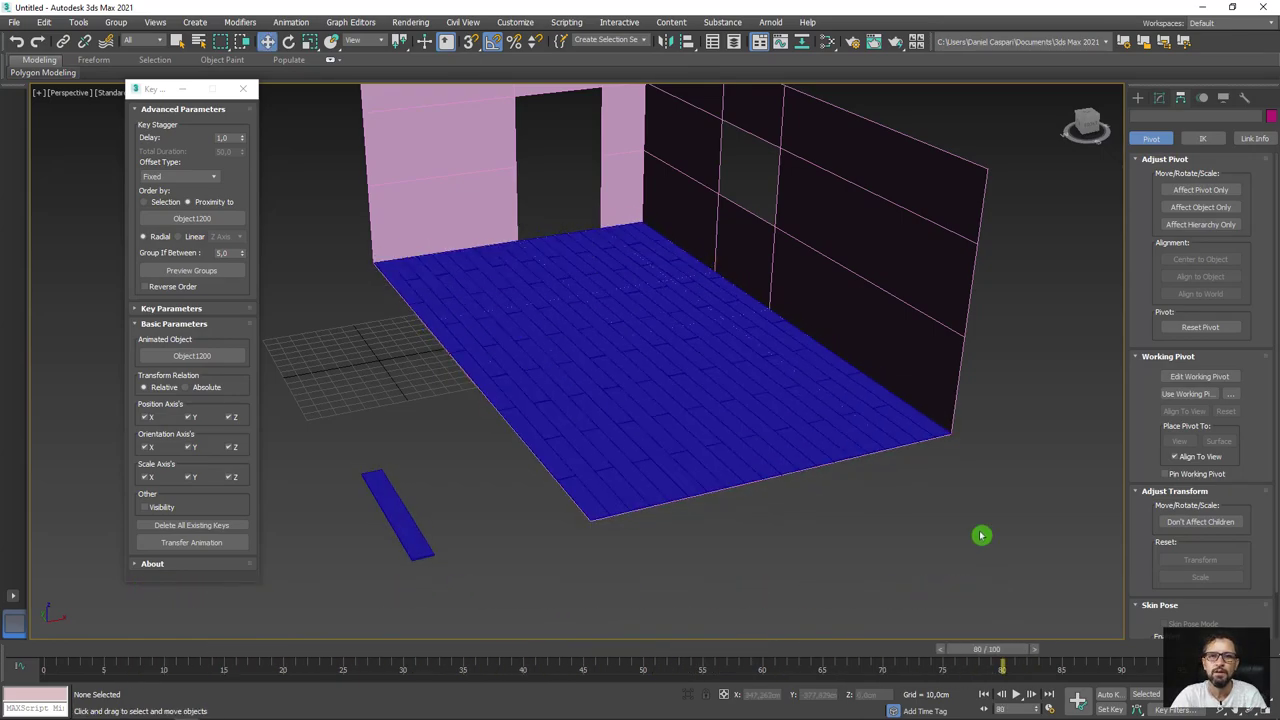
{"action": "middle_click_drag", "start_coordinate": [981, 536], "coordinate": [925, 517], "text": "alt"}
{"action": "left_click_drag", "start_coordinate": [925, 517], "coordinate": [414, 220]}
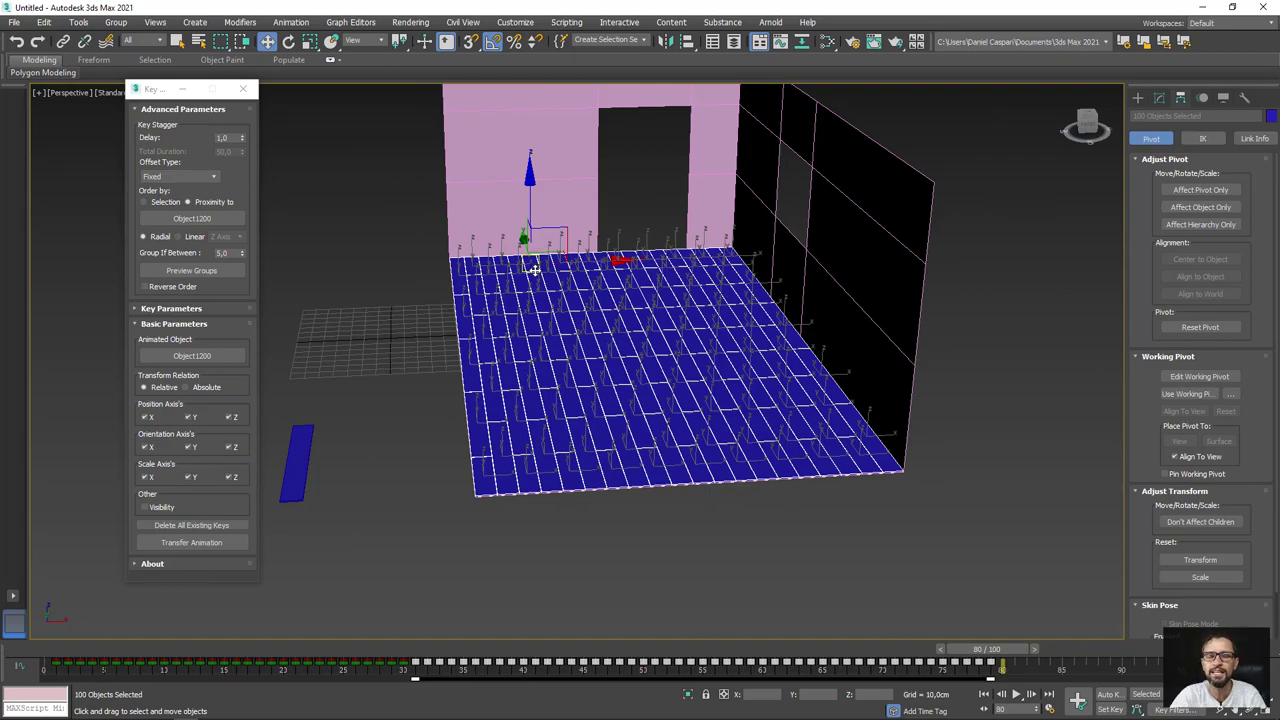
{"action": "left_click_drag", "start_coordinate": [535, 268], "coordinate": [480, 306]}
{"action": "left_click", "coordinate": [191, 525]}
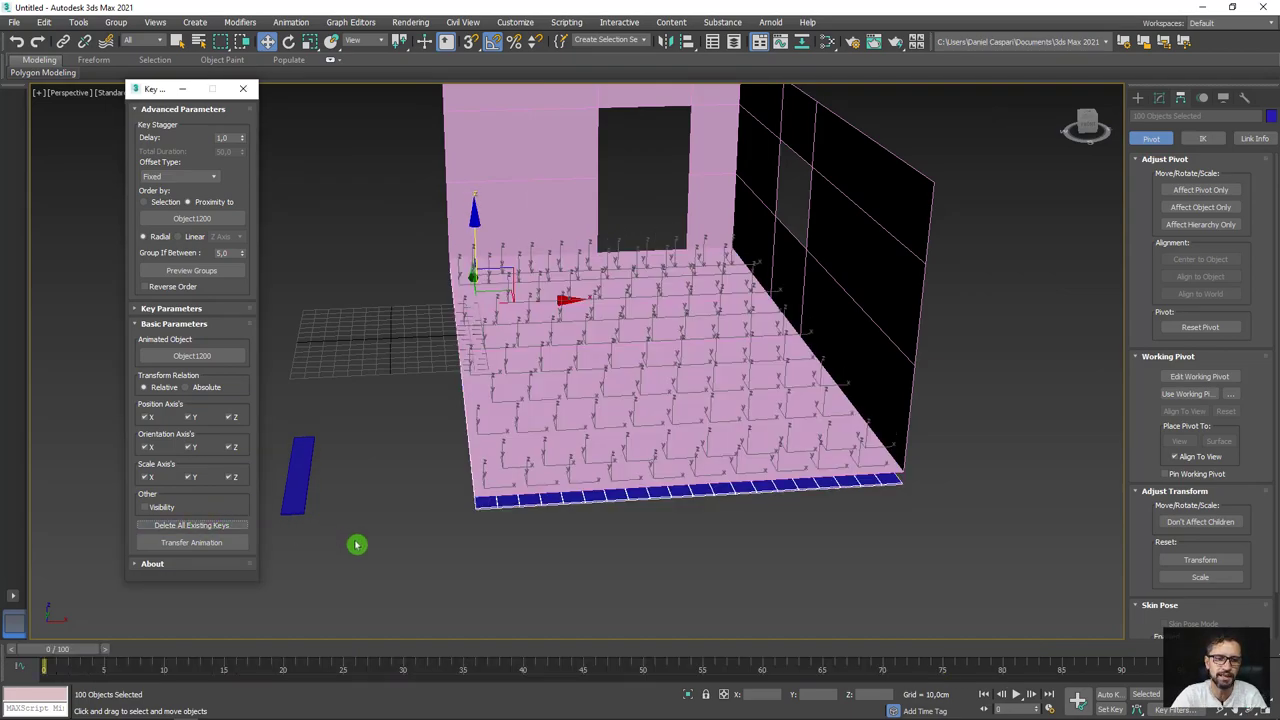
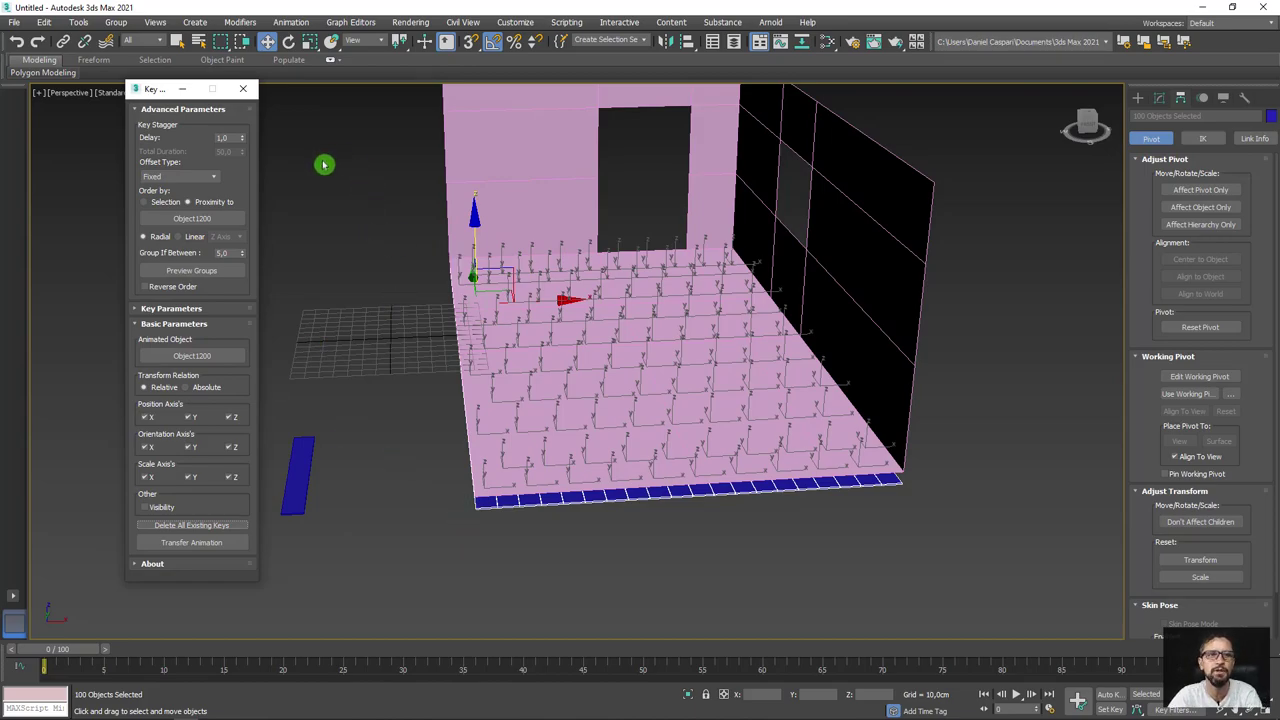
Transfer the animated plank's pop-in to all 100 planks in reverse staggered order, then scrub to check it.
{"action": "left_click", "coordinate": [204, 273]}
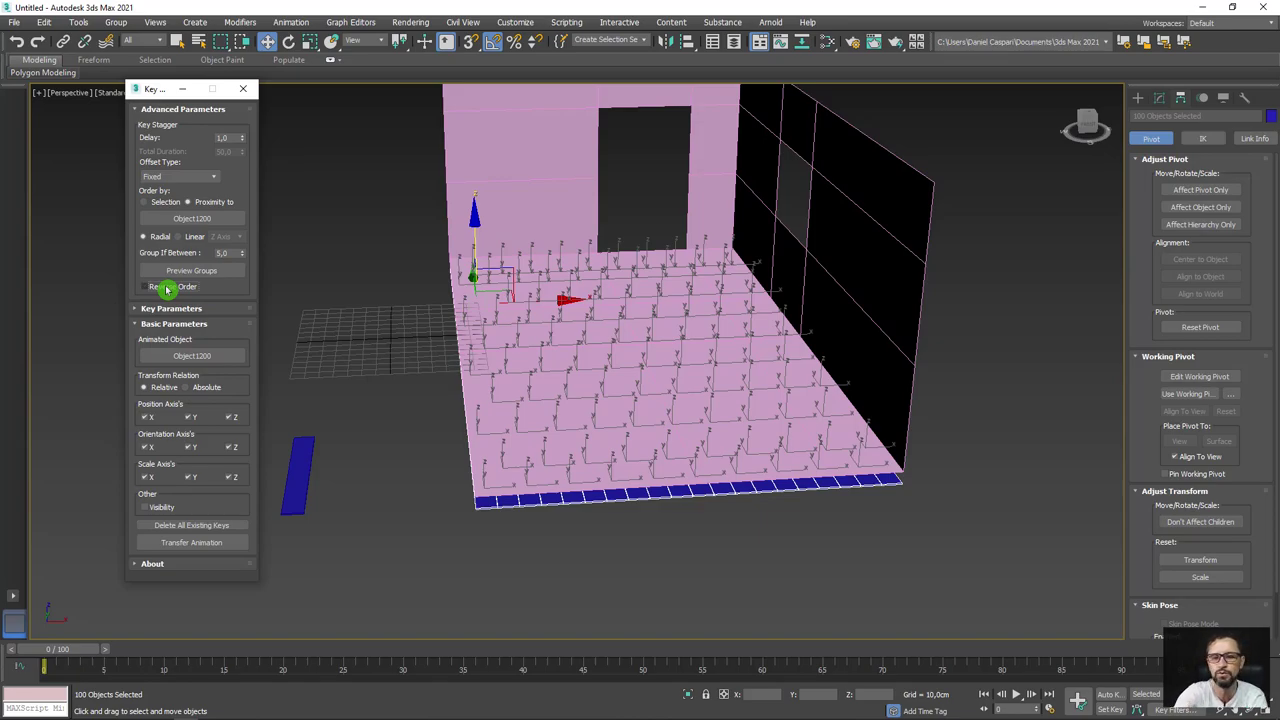
{"action": "left_click", "coordinate": [208, 541]}
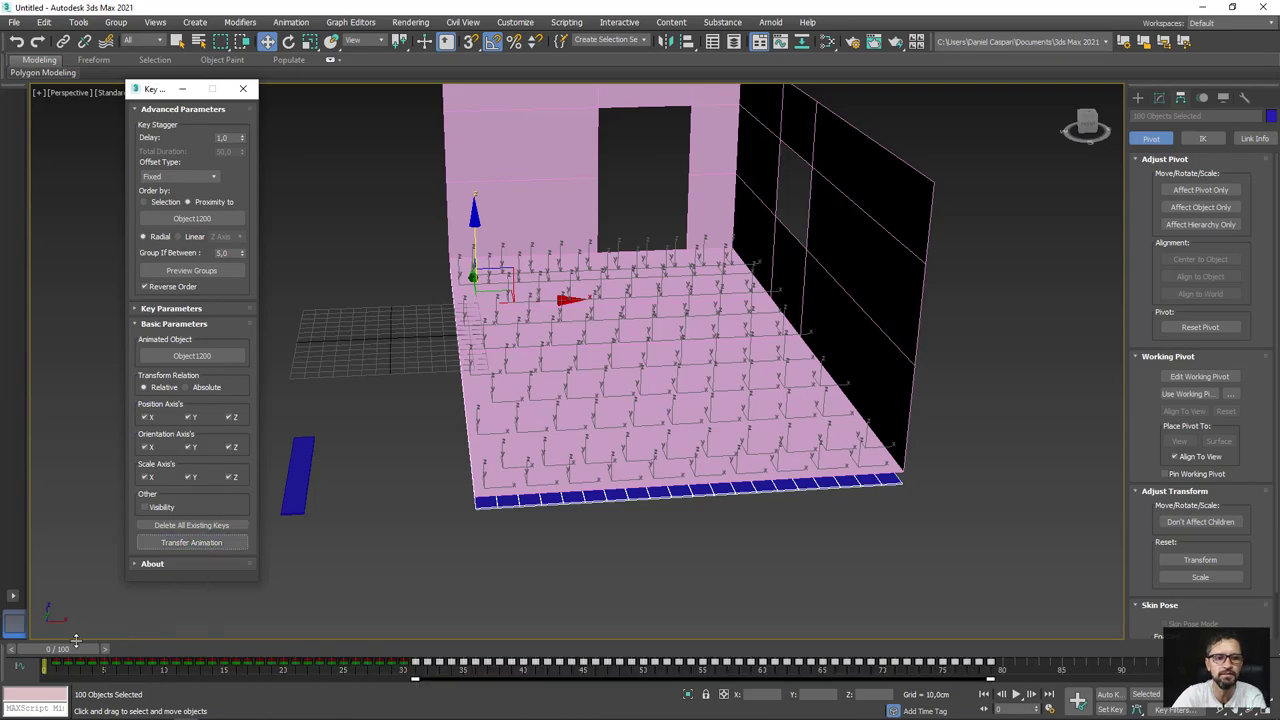
{"action": "mouse_move", "coordinate": [75, 640]}
{"action": "left_mouse_down"}
{"action": "mouse_move", "coordinate": [1034, 633]}
{"action": "mouse_move", "coordinate": [23, 623]}
{"action": "mouse_move", "coordinate": [1078, 627]}
{"action": "left_mouse_up"}
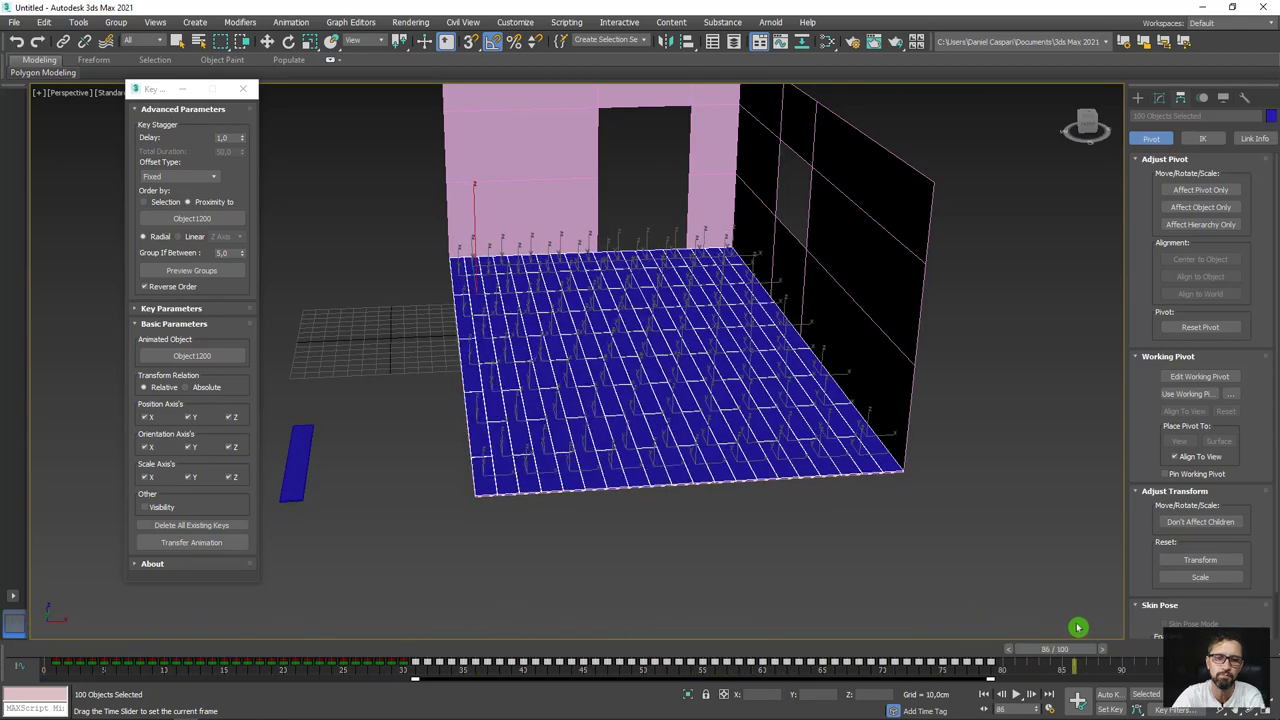
{"action": "key", "text": "w"}
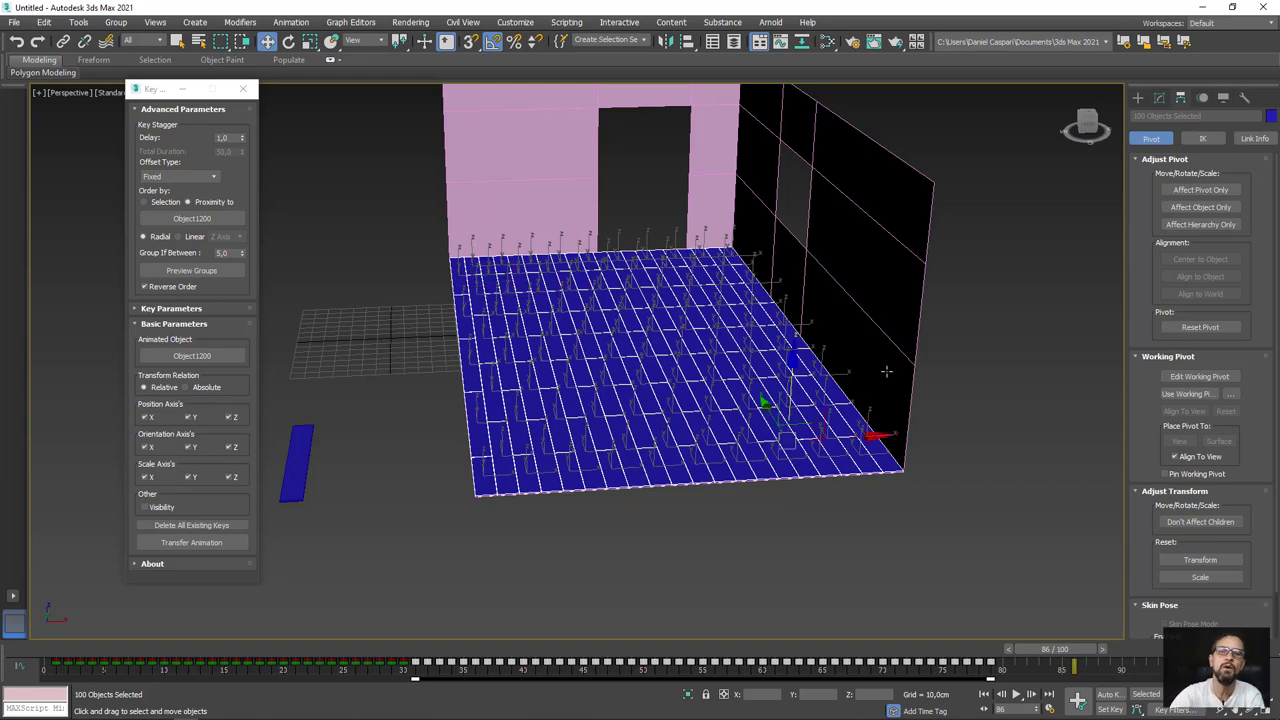
{"action": "middle_click_drag", "start_coordinate": [806, 502], "coordinate": [910, 575], "text": "alt"}
Close the Key Stagger dialog, clear the selection and pan the room into view.
{"action": "left_click", "coordinate": [910, 575]}
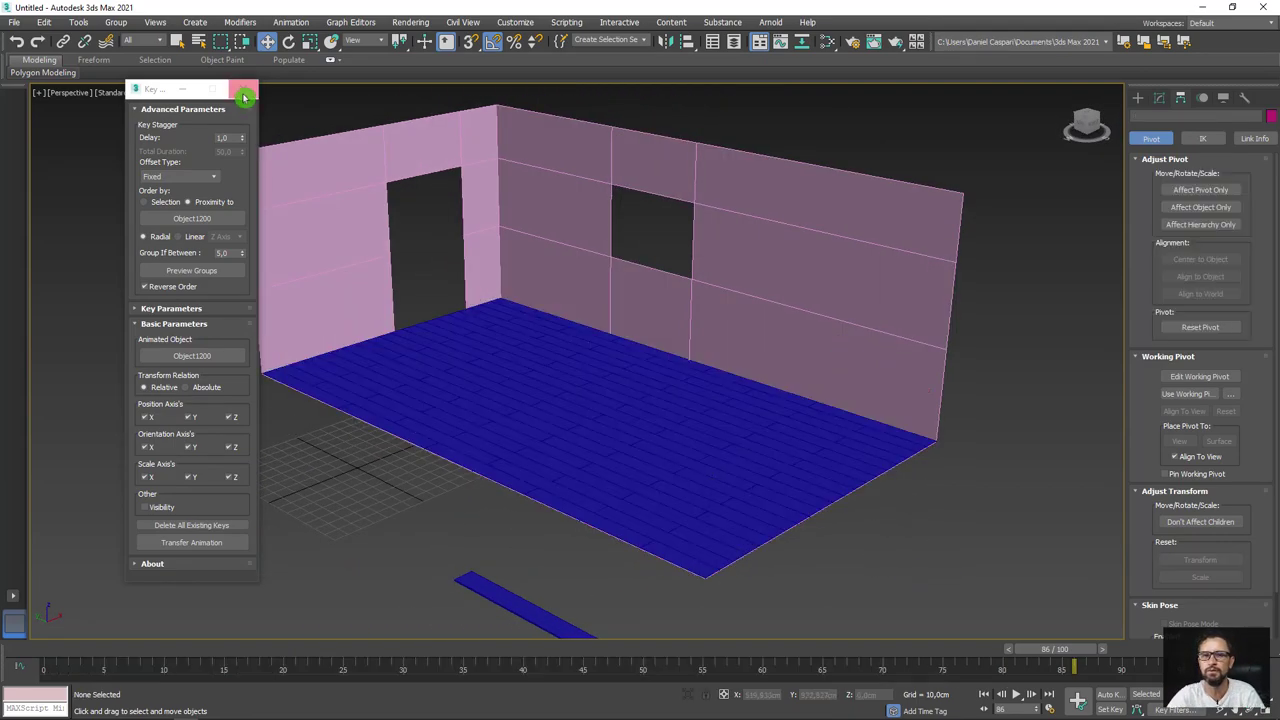
{"action": "left_click", "coordinate": [243, 89]}
{"action": "middle_click_drag", "start_coordinate": [1050, 410], "coordinate": [829, 396]}
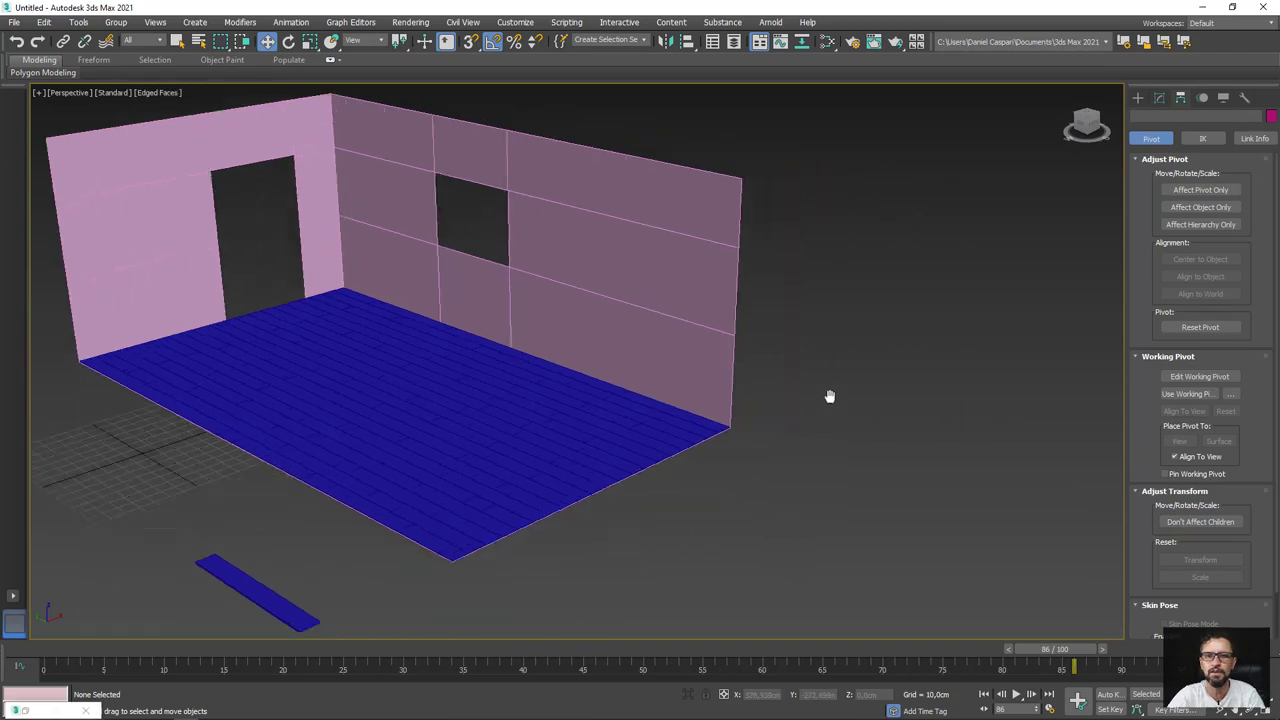
Create a Box on the floor in the middle of the room and colour it orange.
{"action": "left_click", "coordinate": [1137, 97]}
{"action": "left_click", "coordinate": [1180, 178]}
{"action": "scroll", "coordinate": [407, 487], "scroll_direction": "up", "scroll_amount": 3}
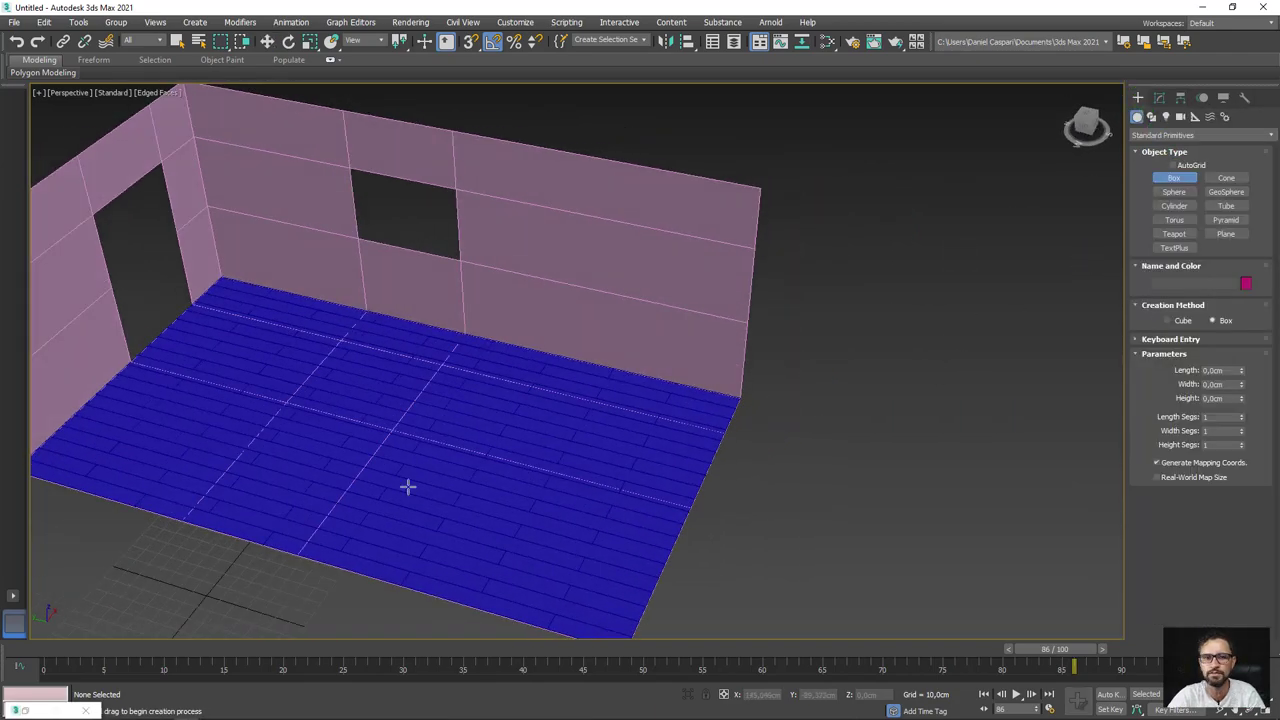
{"action": "left_click_drag", "start_coordinate": [370, 416], "coordinate": [460, 483]}
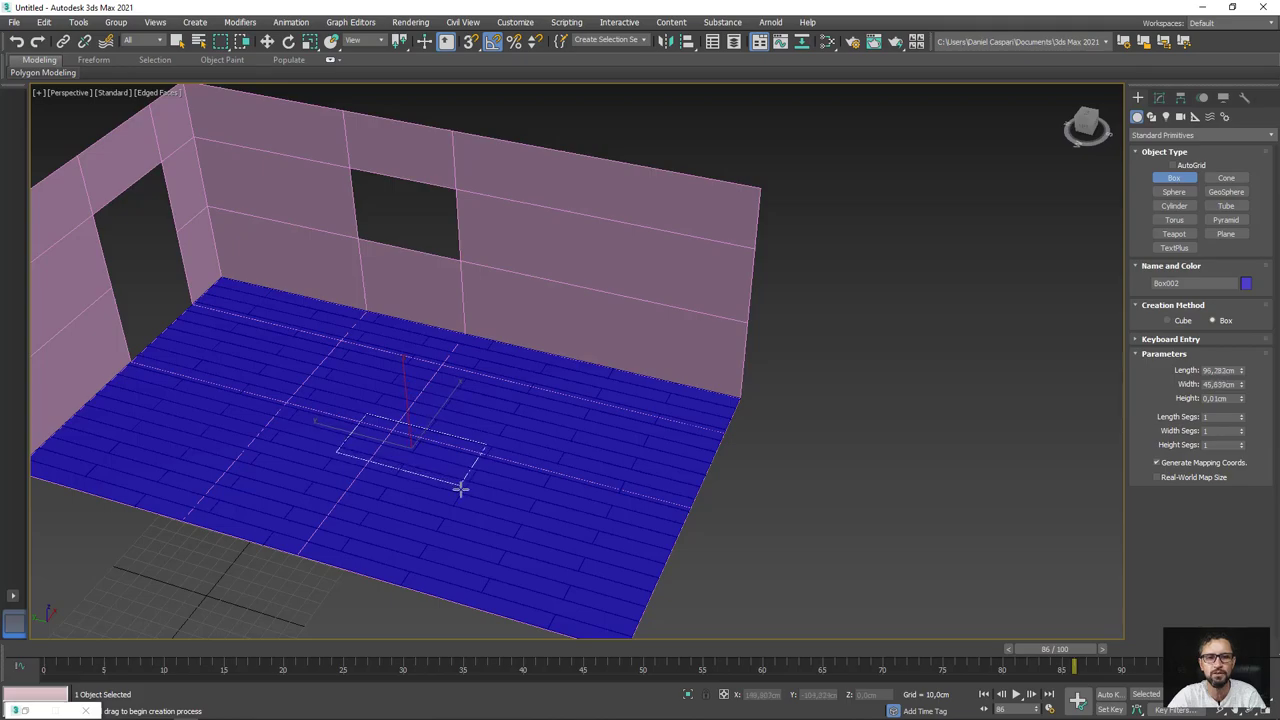
{"action": "left_click", "coordinate": [460, 470]}
{"action": "key", "text": "w"}
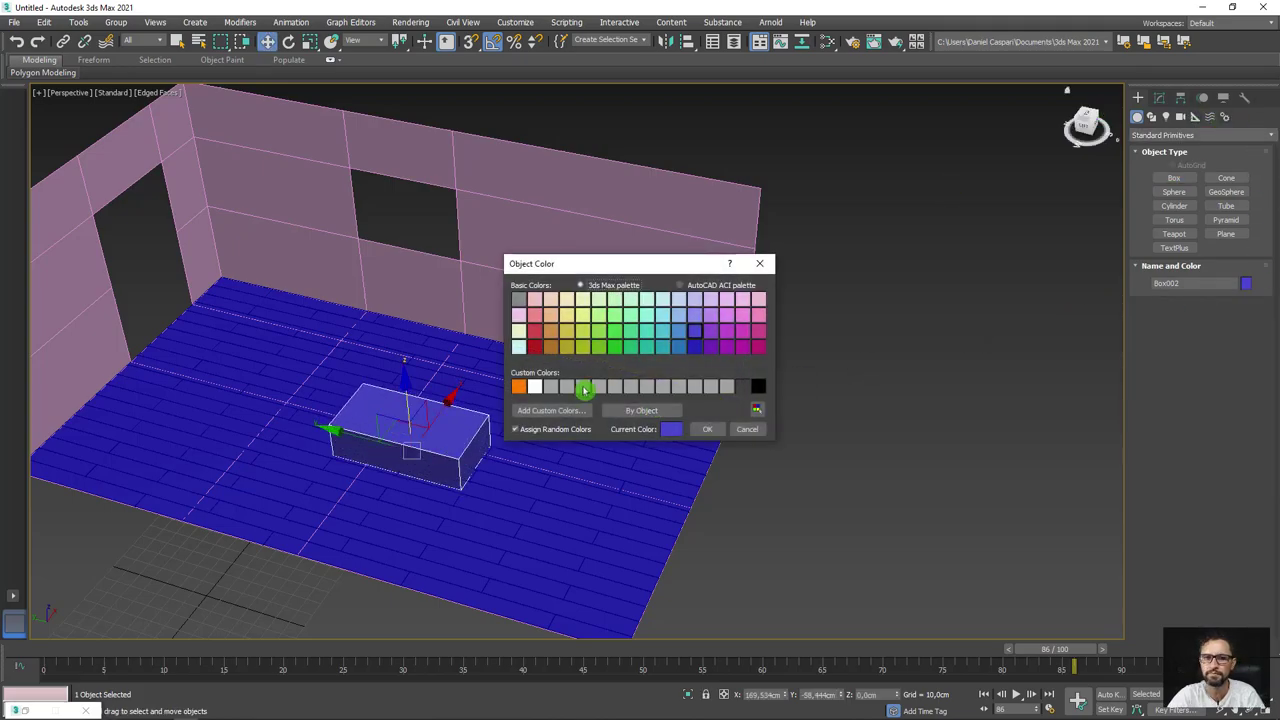
{"action": "left_click", "coordinate": [525, 388]}
{"action": "left_click", "coordinate": [707, 429]}
Jump to frame 65 of the plank animation and turn on Auto Key.
{"action": "mouse_move", "coordinate": [707, 429]}
{"action": "middle_mouse_down", "text": "alt"}
{"action": "mouse_move", "coordinate": [891, 371]}
{"action": "mouse_move", "coordinate": [578, 429]}
{"action": "middle_mouse_up", "text": "alt"}
{"action": "mouse_move", "coordinate": [76, 651]}
{"action": "left_mouse_down"}
{"action": "mouse_move", "coordinate": [833, 649]}
{"action": "mouse_move", "coordinate": [900, 662]}
{"action": "mouse_move", "coordinate": [823, 668]}
{"action": "left_mouse_up"}
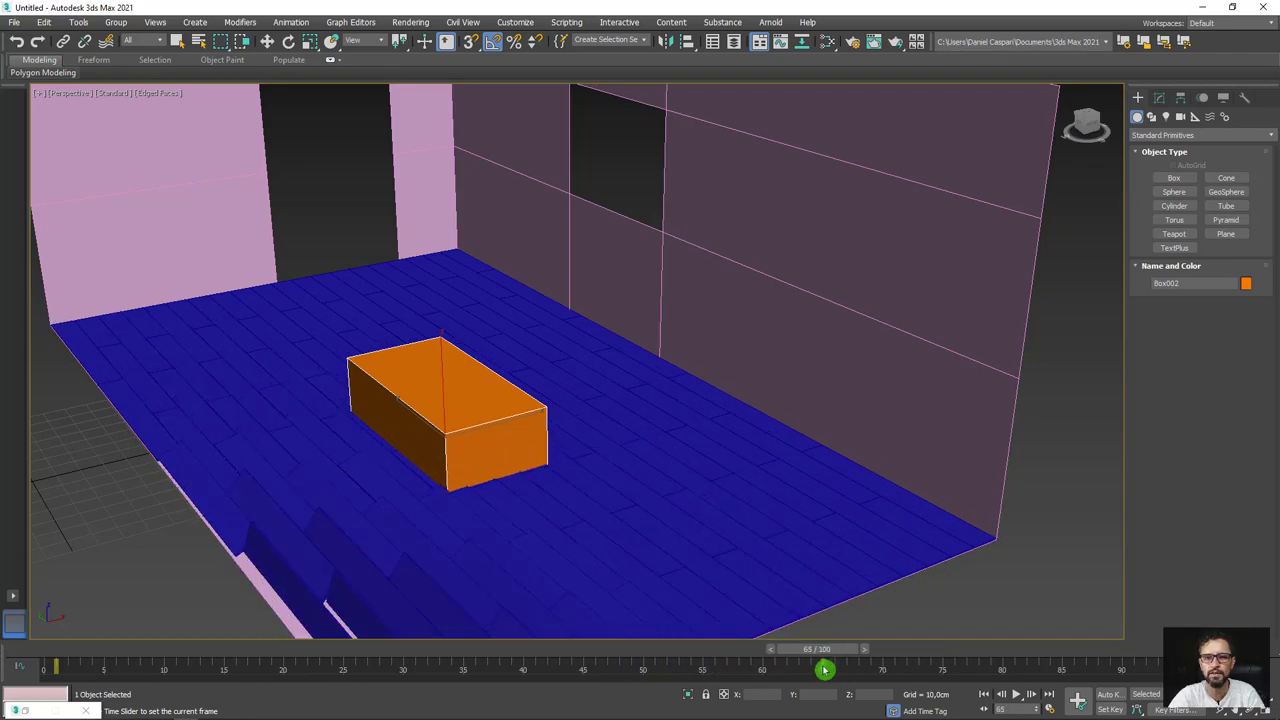
{"action": "key", "text": "w"}
{"action": "middle_click_drag", "start_coordinate": [610, 450], "coordinate": [783, 601], "text": "alt"}
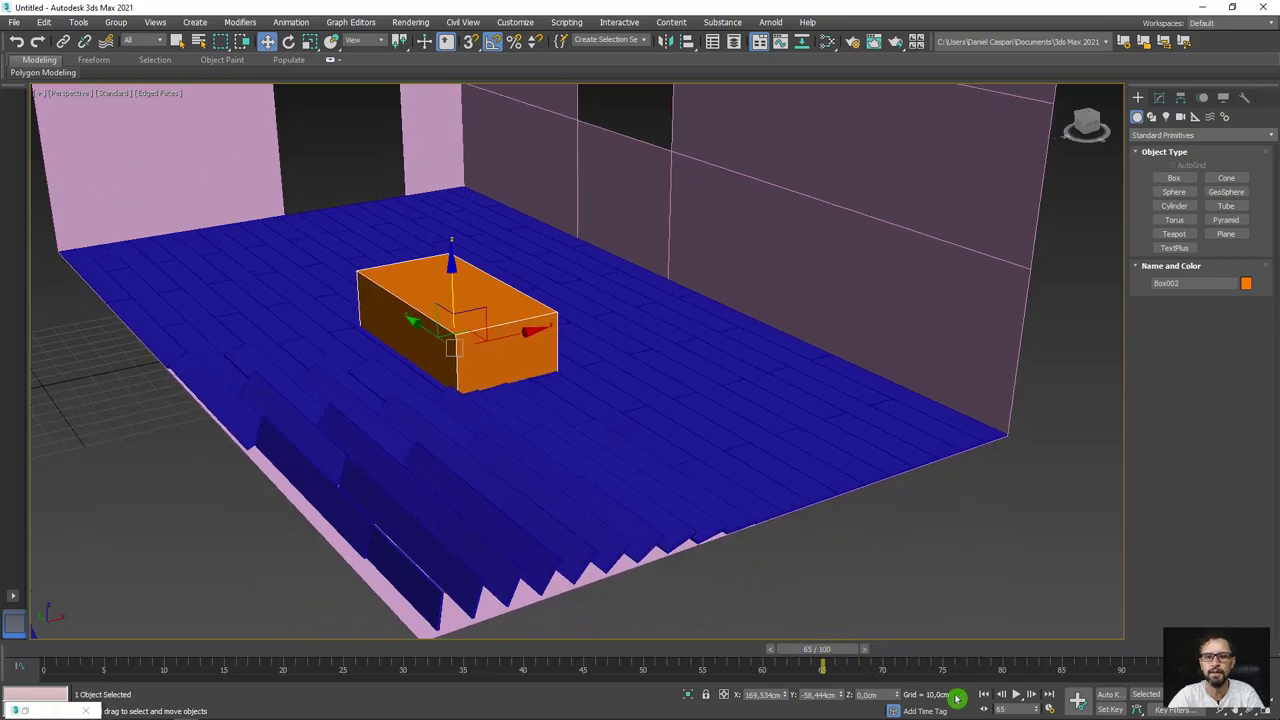
{"action": "left_click", "coordinate": [1108, 694]}
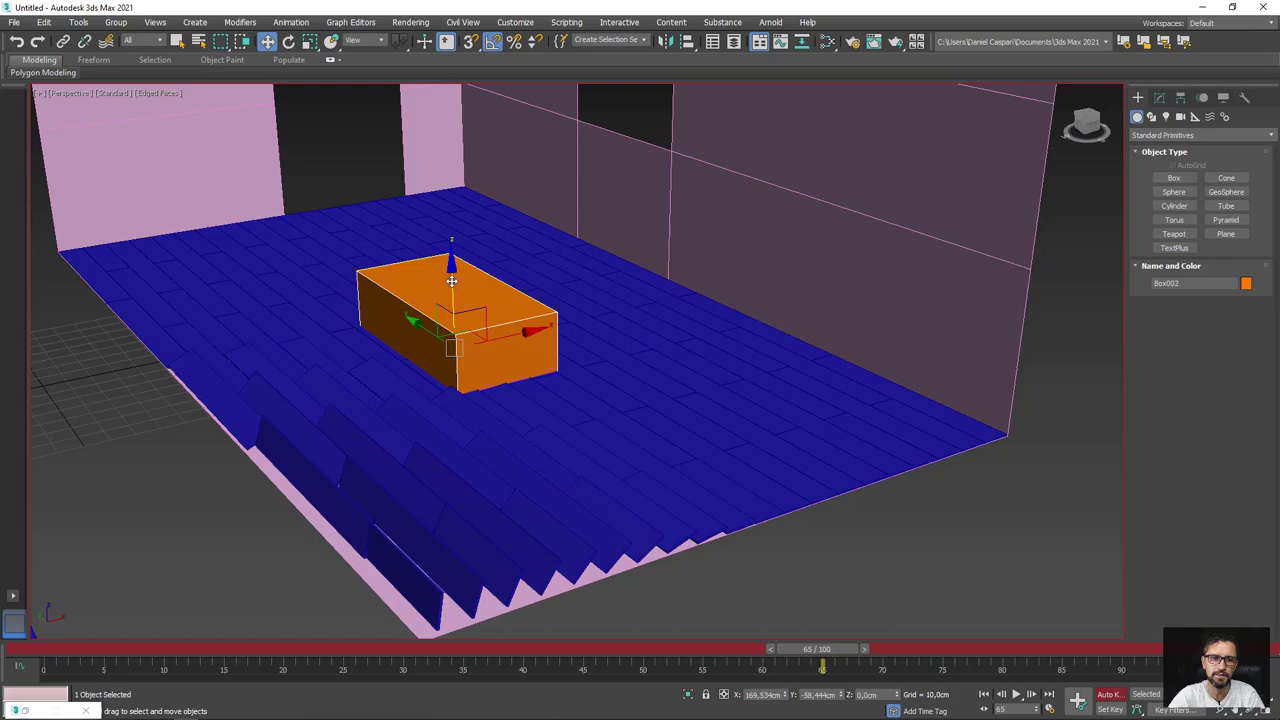
Key the box at its resting height, then sink it below the floor at an earlier frame.
{"action": "left_click_drag", "start_coordinate": [453, 277], "coordinate": [454, 276]}
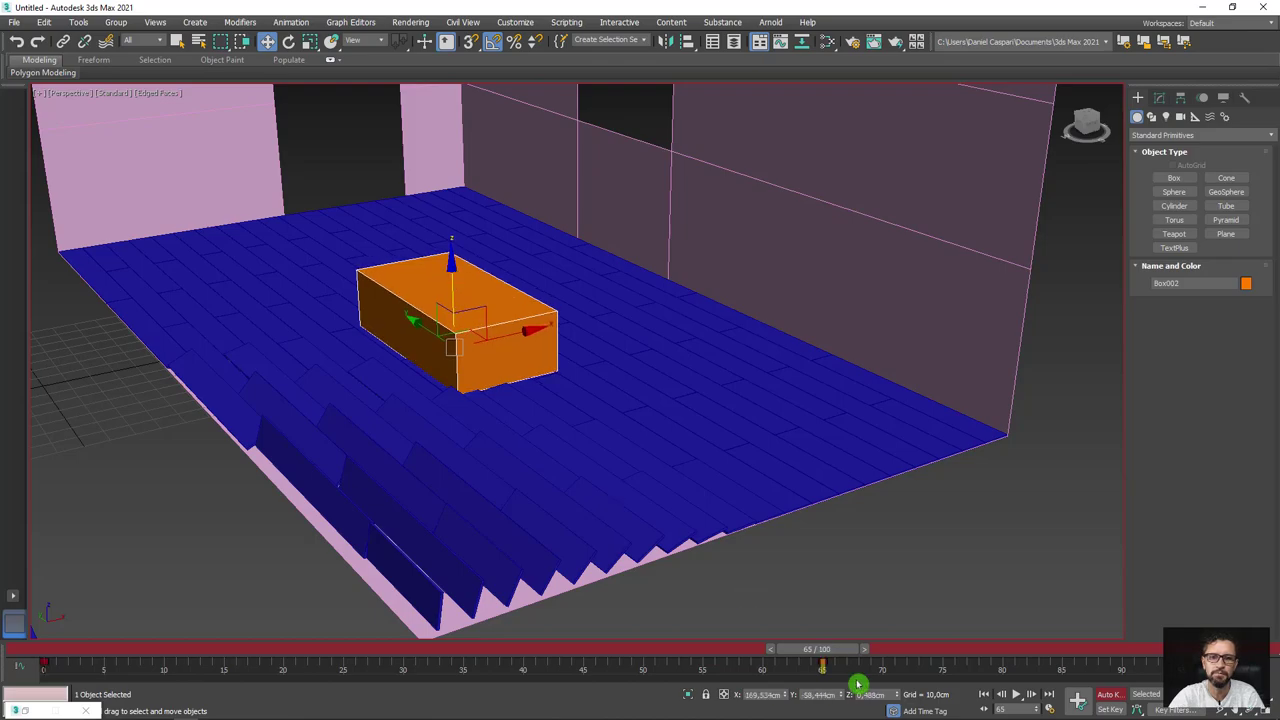
{"action": "mouse_move", "coordinate": [830, 654]}
{"action": "left_mouse_down"}
{"action": "mouse_move", "coordinate": [677, 648]}
{"action": "mouse_move", "coordinate": [749, 648]}
{"action": "left_mouse_up"}
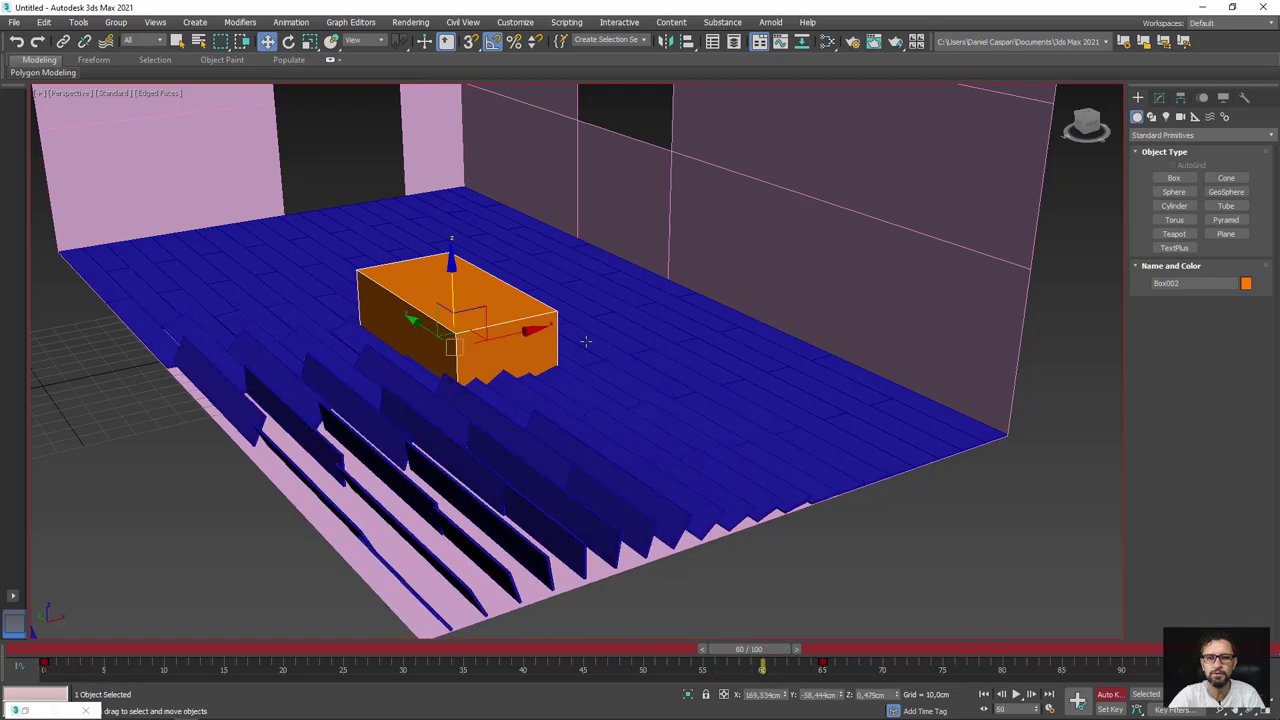
{"action": "left_click_drag", "start_coordinate": [451, 270], "coordinate": [451, 374]}
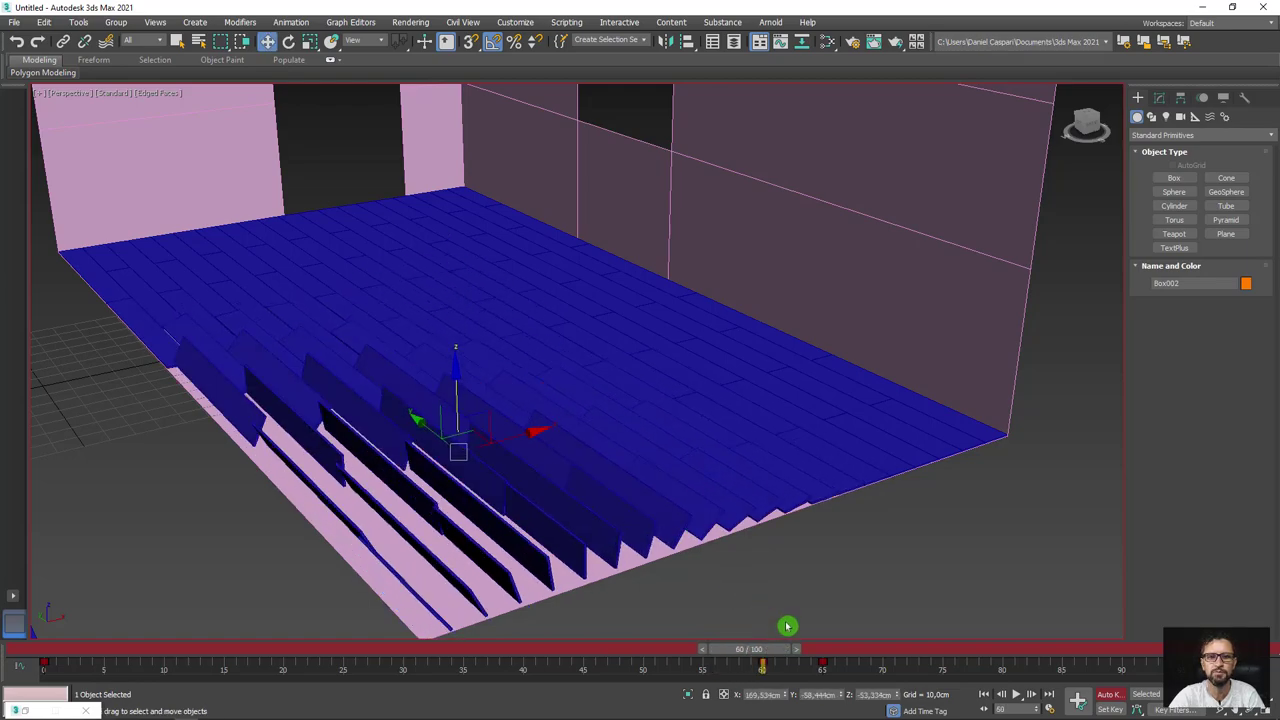
{"action": "mouse_move", "coordinate": [765, 652]}
{"action": "left_mouse_down"}
{"action": "mouse_move", "coordinate": [837, 650]}
{"action": "mouse_move", "coordinate": [780, 649]}
{"action": "left_mouse_up"}
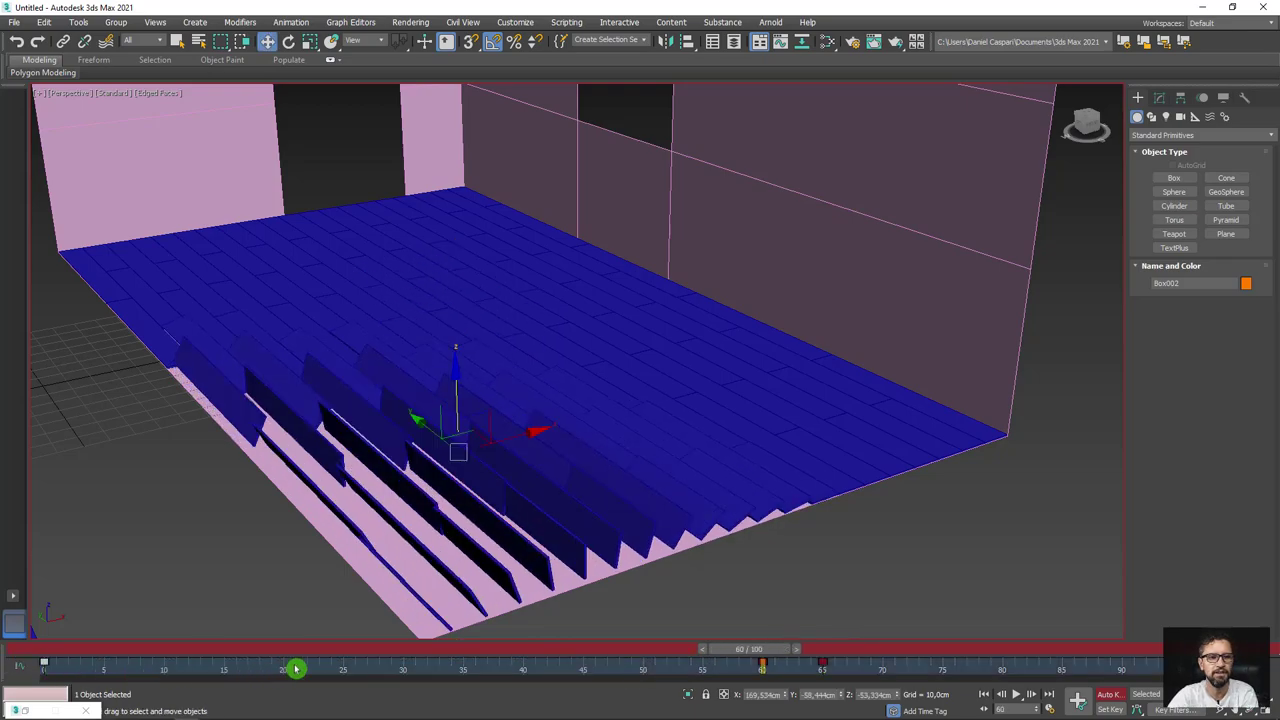
{"action": "left_click_drag", "start_coordinate": [706, 664], "coordinate": [746, 660]}
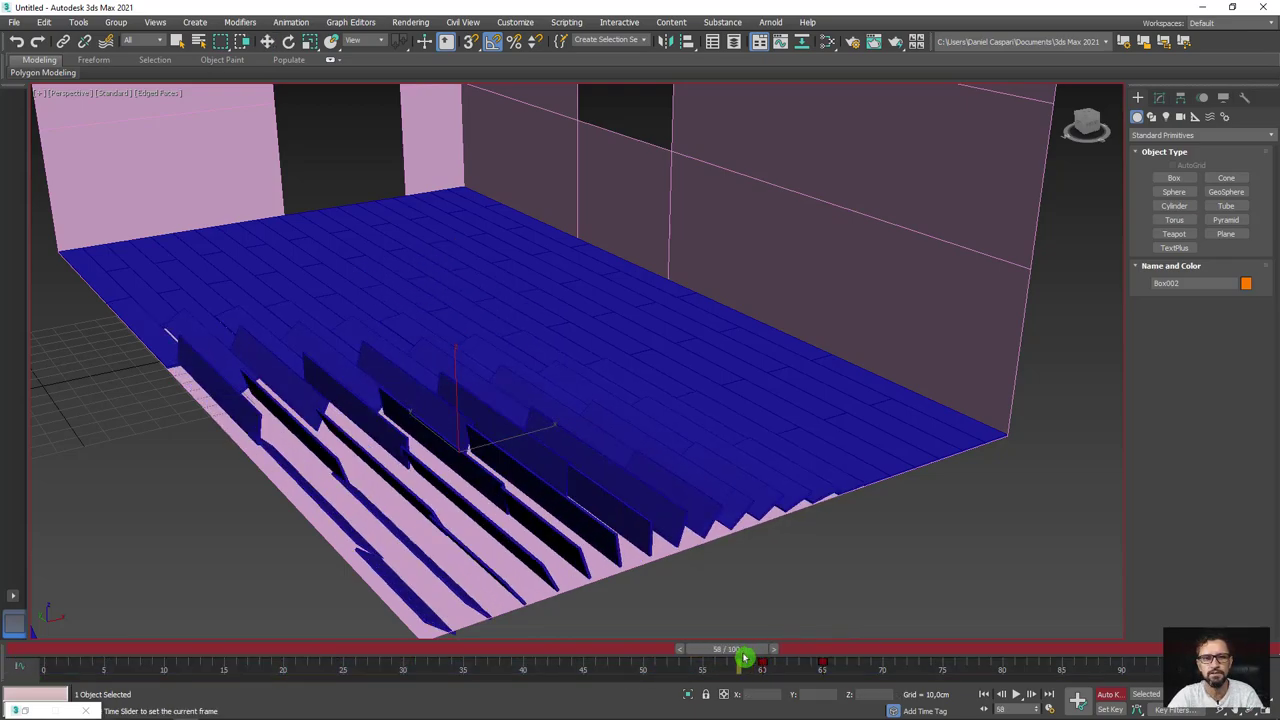
{"action": "middle_click_drag", "start_coordinate": [746, 600], "coordinate": [746, 552], "text": "alt"}
{"action": "mouse_move", "coordinate": [738, 657]}
{"action": "left_mouse_down"}
{"action": "mouse_move", "coordinate": [860, 660]}
{"action": "mouse_move", "coordinate": [825, 660]}
{"action": "left_mouse_up"}
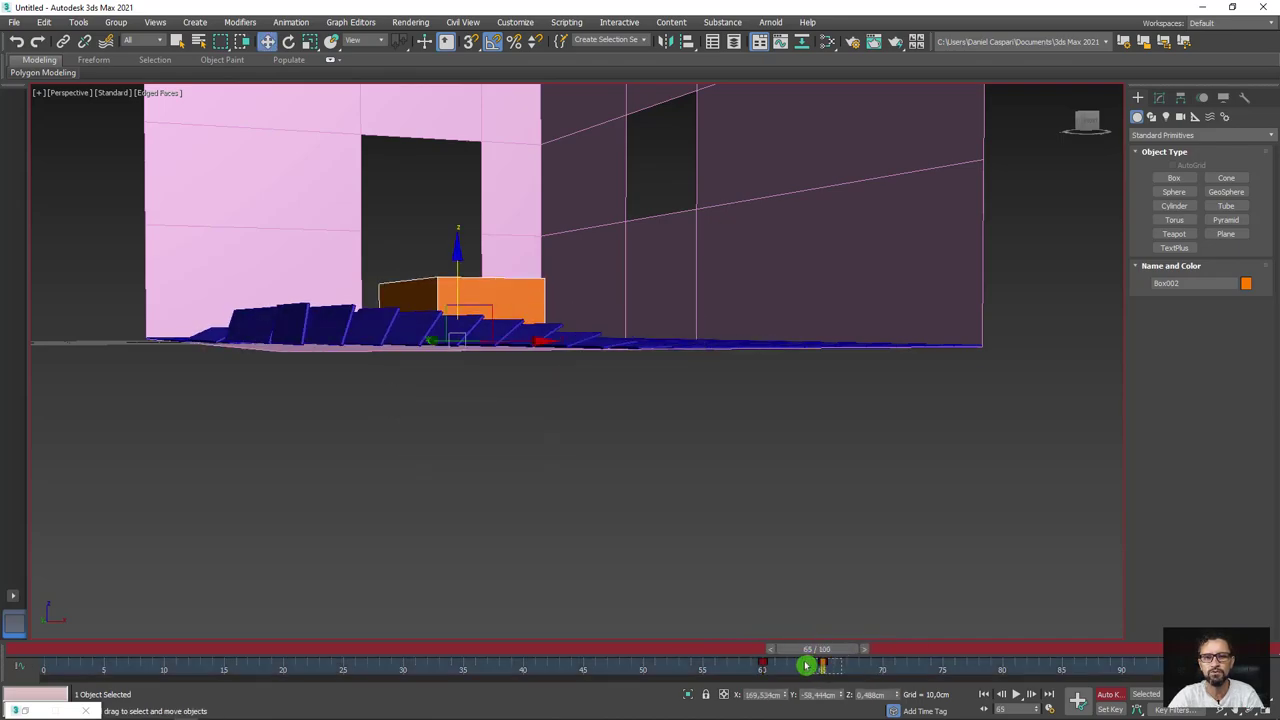
Restore the box below the floor and raise it above the floor one frame later.
{"action": "key", "text": "ctrl+z"}
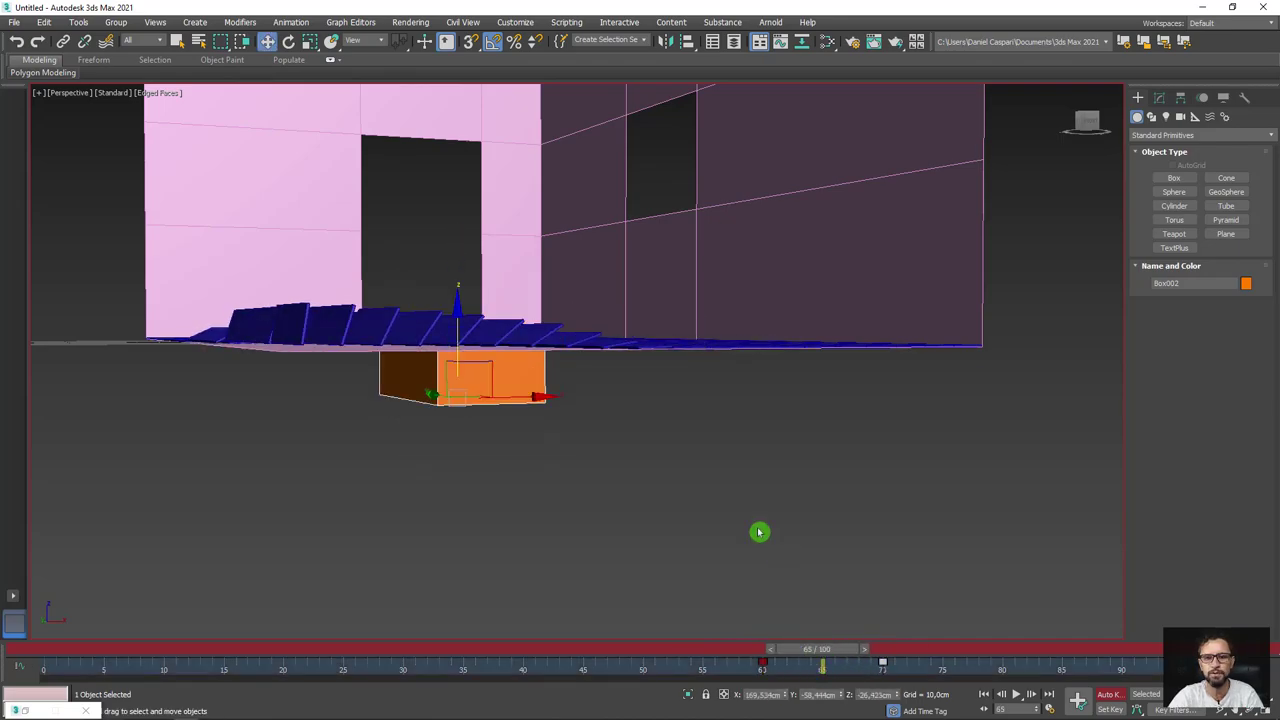
{"action": "middle_click_drag", "start_coordinate": [760, 532], "coordinate": [787, 583], "text": "alt"}
{"action": "left_click_drag", "start_coordinate": [825, 651], "coordinate": [842, 651]}
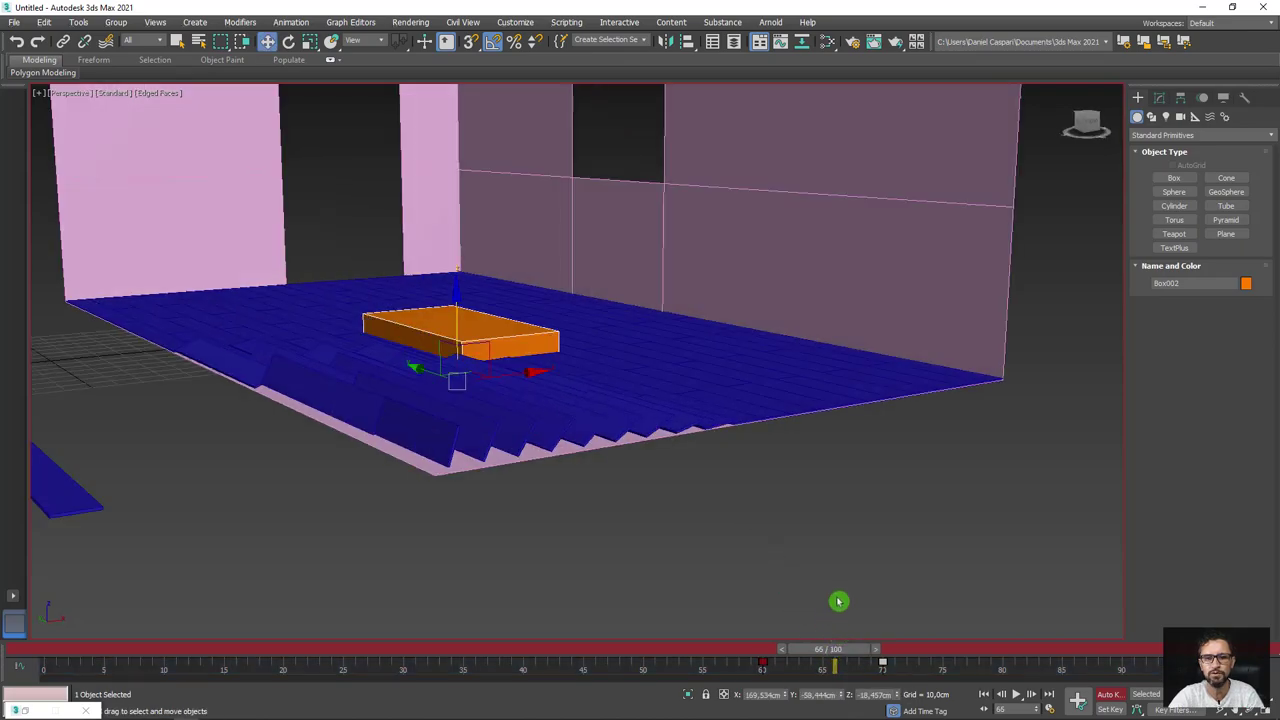
{"action": "left_click_drag", "start_coordinate": [457, 311], "coordinate": [456, 216]}
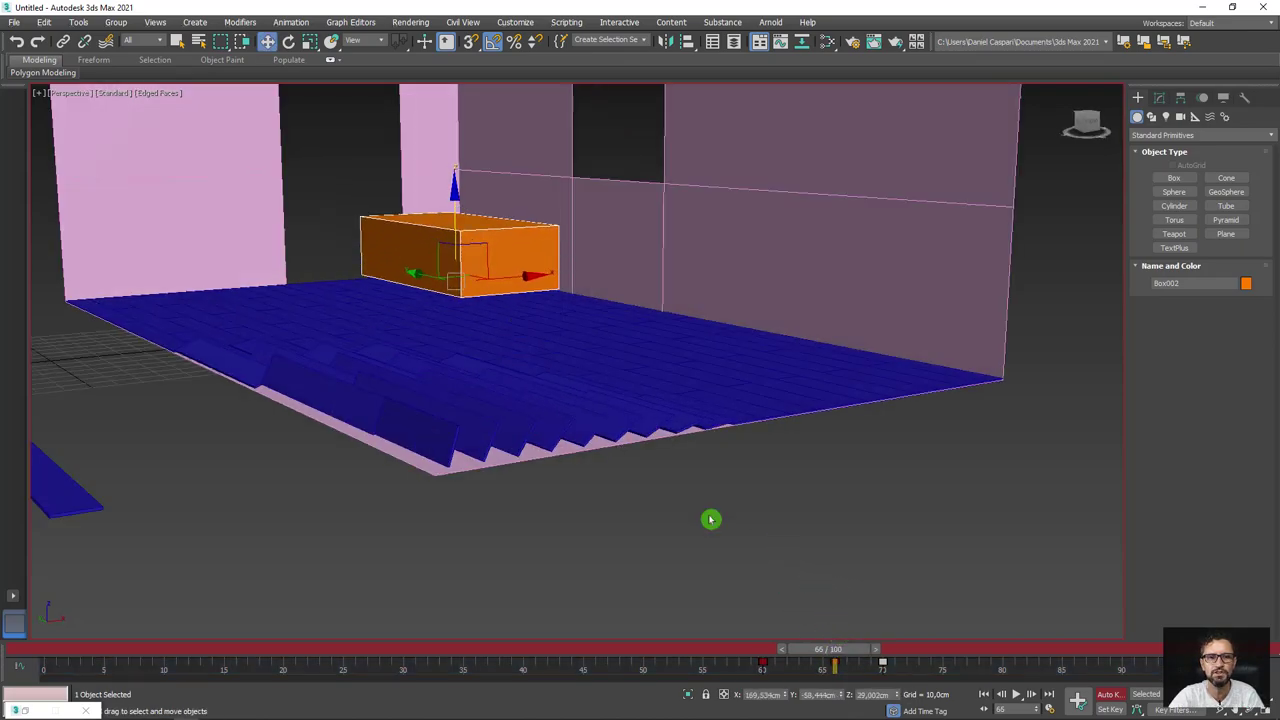
{"action": "mouse_move", "coordinate": [847, 650]}
{"action": "left_mouse_down"}
{"action": "mouse_move", "coordinate": [927, 652]}
{"action": "mouse_move", "coordinate": [872, 676]}
{"action": "mouse_move", "coordinate": [933, 671]}
{"action": "left_mouse_up"}
{"action": "key", "text": "w"}
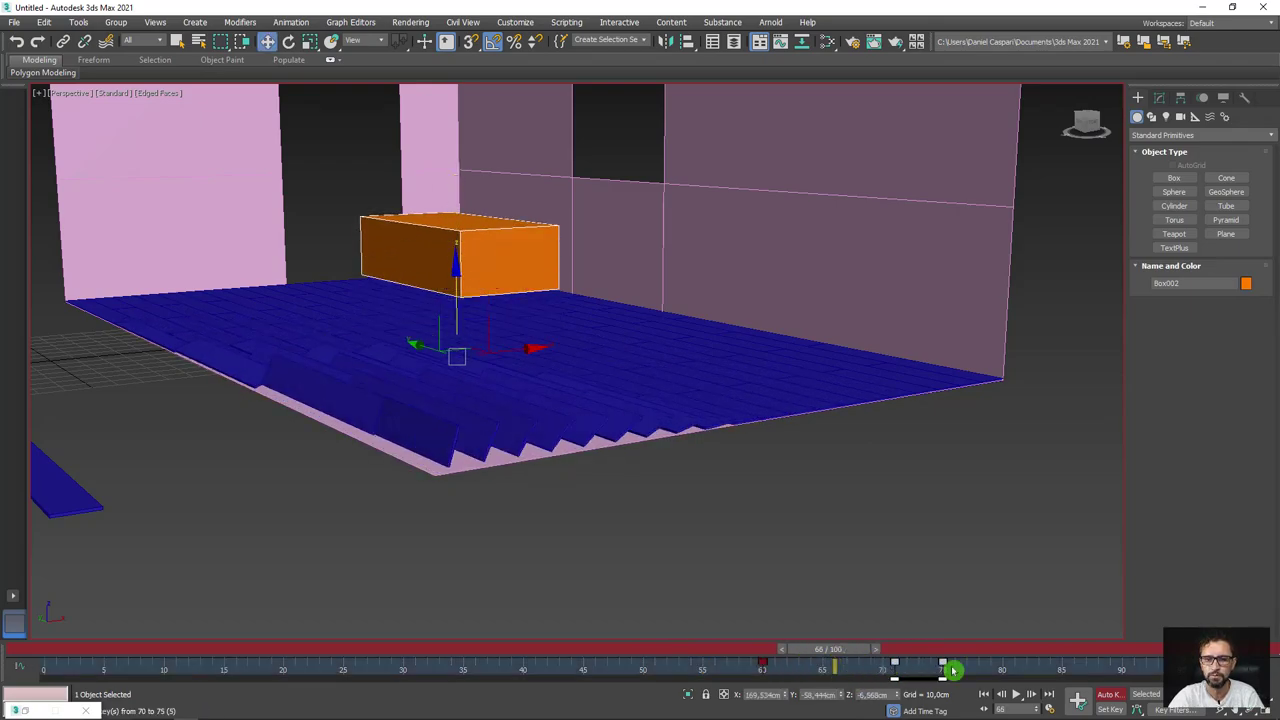
{"action": "middle_click_drag", "start_coordinate": [765, 515], "coordinate": [764, 543], "text": "alt"}
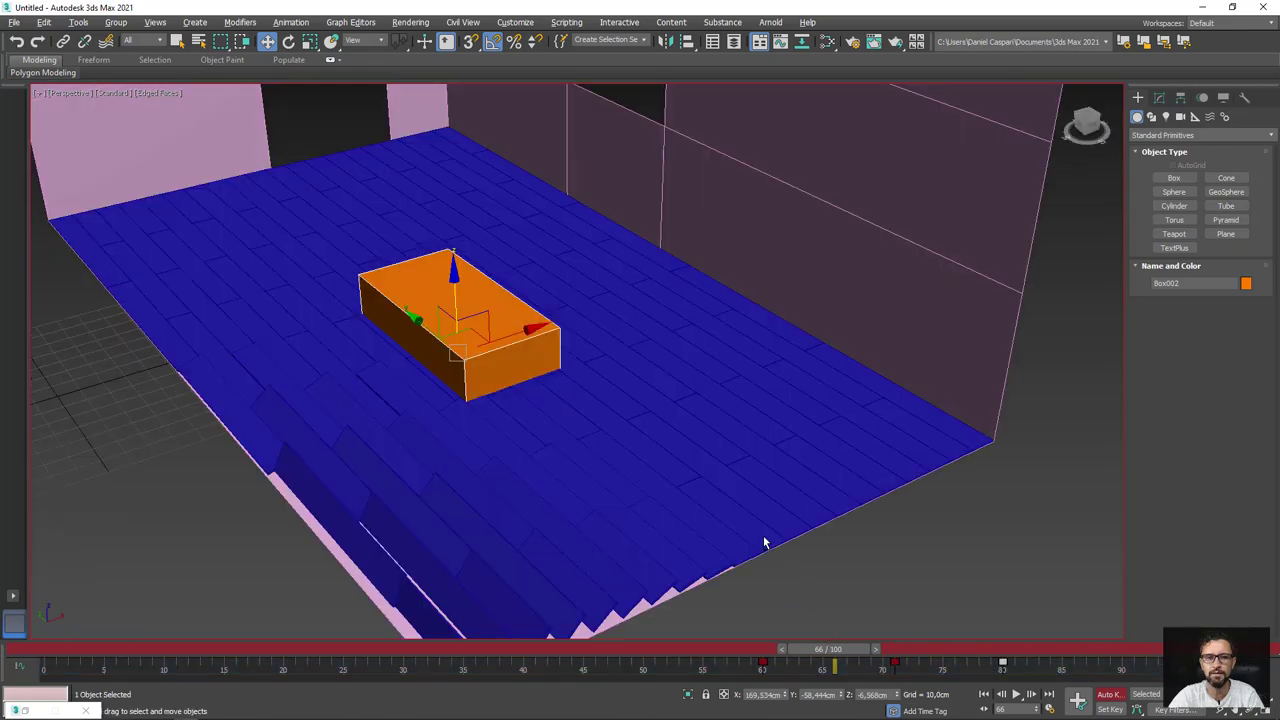
{"action": "left_click_drag", "start_coordinate": [850, 651], "coordinate": [885, 652]}
Select the box keys between frames 63 and 81 and check the box resting on the floor at frame 80.
{"action": "key", "text": "w"}
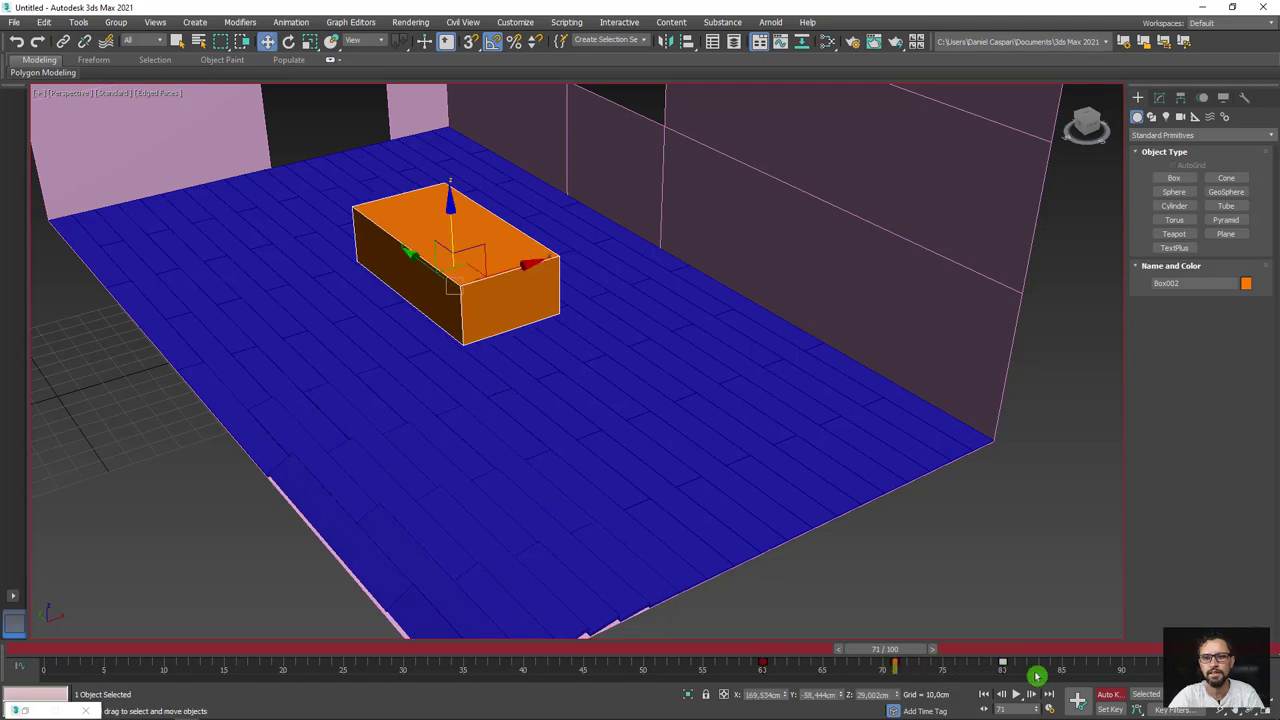
{"action": "mouse_move", "coordinate": [763, 671]}
{"action": "left_mouse_down"}
{"action": "mouse_move", "coordinate": [893, 665]}
{"action": "mouse_move", "coordinate": [846, 651]}
{"action": "mouse_move", "coordinate": [752, 655]}
{"action": "left_mouse_up"}
{"action": "mouse_move", "coordinate": [870, 657]}
{"action": "left_mouse_down"}
{"action": "mouse_move", "coordinate": [1051, 657]}
{"action": "mouse_move", "coordinate": [868, 653]}
{"action": "left_mouse_up"}
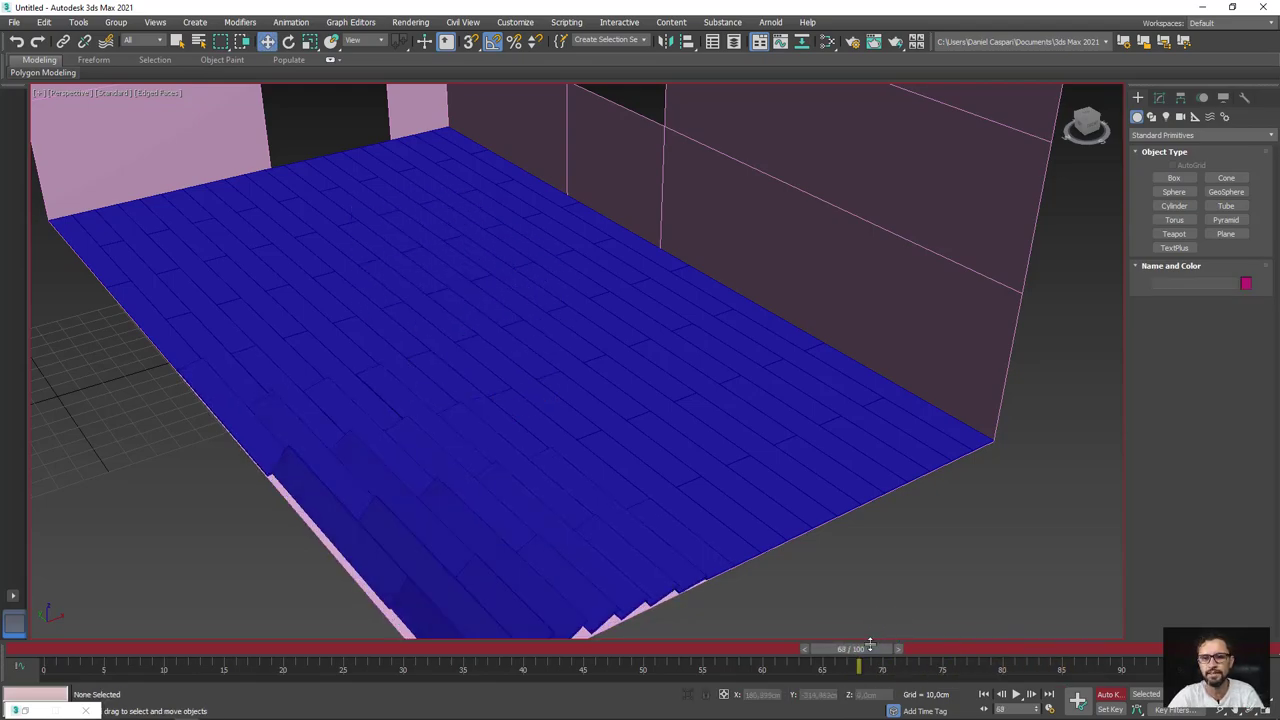
{"action": "mouse_move", "coordinate": [866, 652]}
{"action": "left_mouse_down"}
{"action": "mouse_move", "coordinate": [1017, 649]}
{"action": "mouse_move", "coordinate": [1000, 663]}
{"action": "mouse_move", "coordinate": [1122, 666]}
{"action": "left_mouse_up"}
Rotate Box002 about 180° around Z, then return to frame 68 and clear the key selection.
{"action": "left_click", "coordinate": [486, 294]}
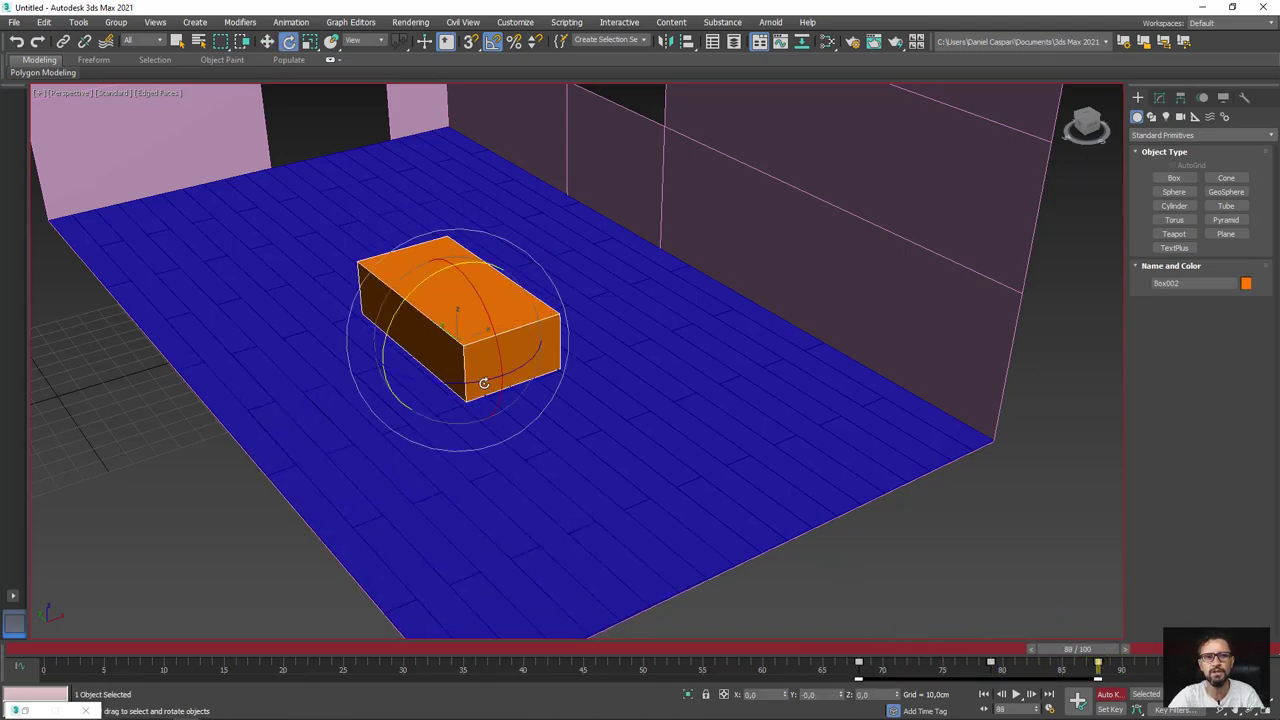
{"action": "left_click_drag", "start_coordinate": [482, 380], "coordinate": [362, 382]}
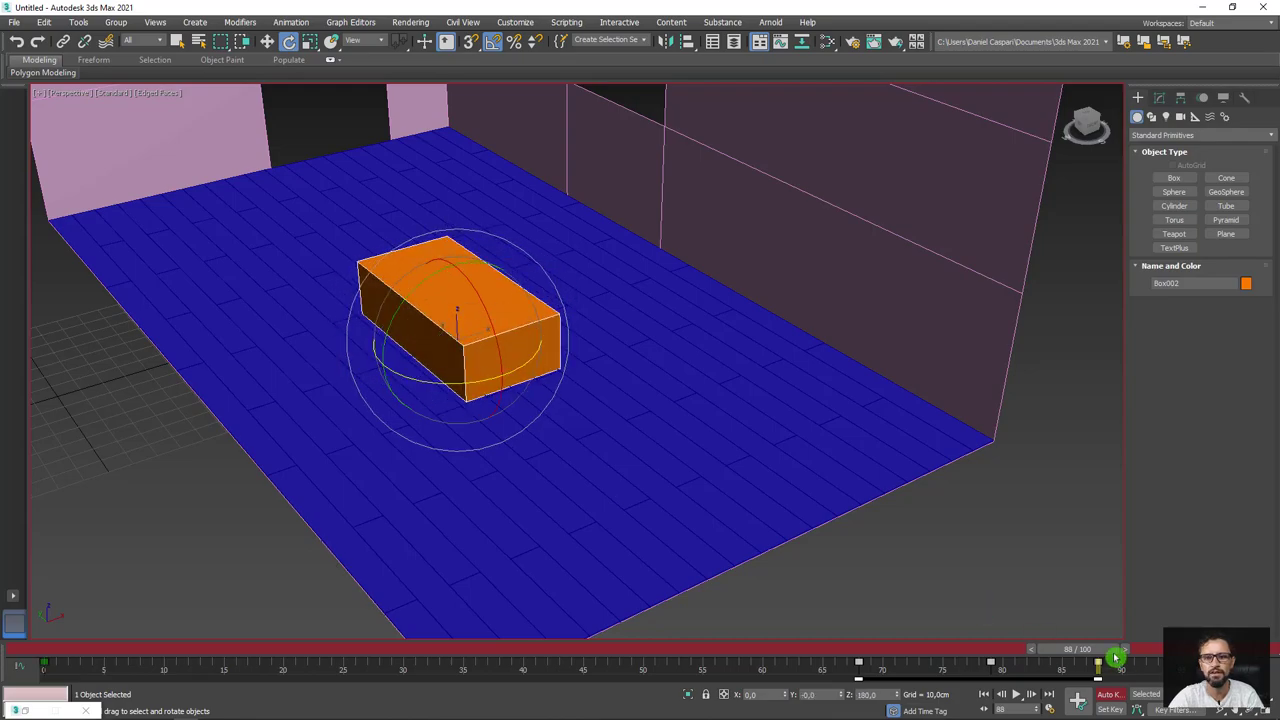
{"action": "left_click_drag", "start_coordinate": [1115, 657], "coordinate": [877, 637]}
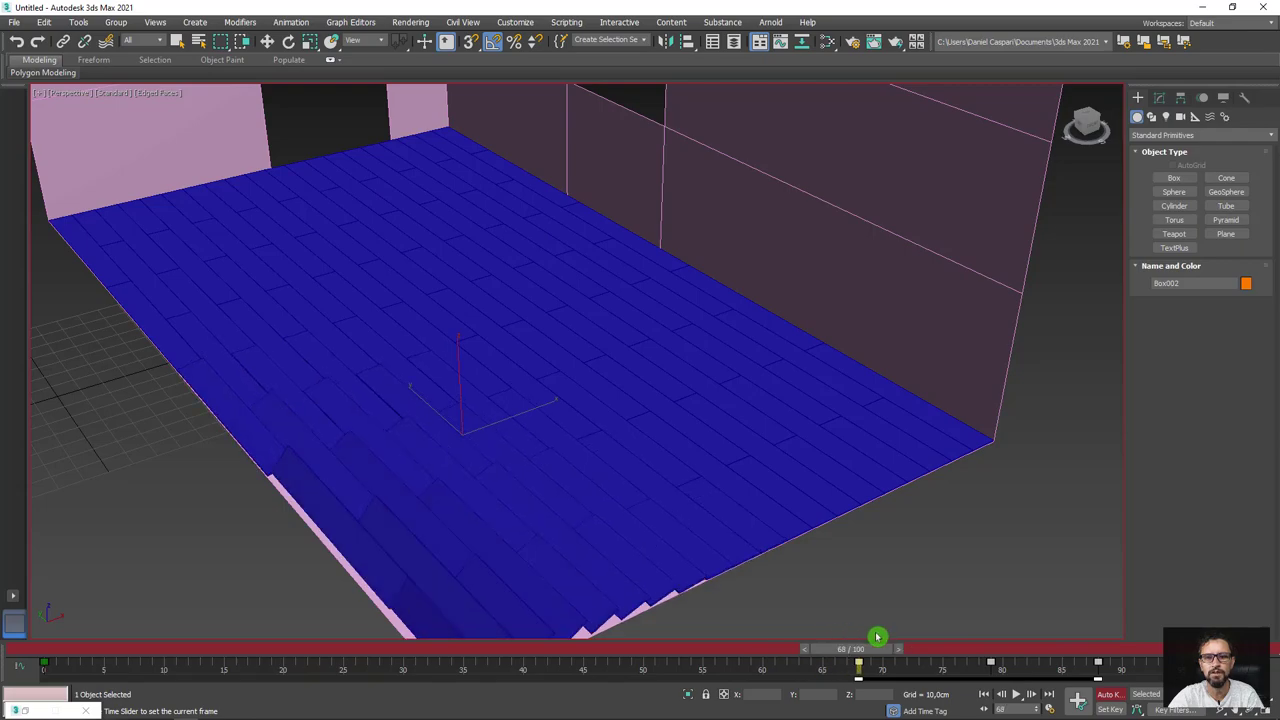
{"action": "scroll", "coordinate": [578, 548], "scroll_direction": "down", "scroll_amount": 5}
{"action": "scroll", "coordinate": [480, 500], "scroll_direction": "up", "scroll_amount": 3}
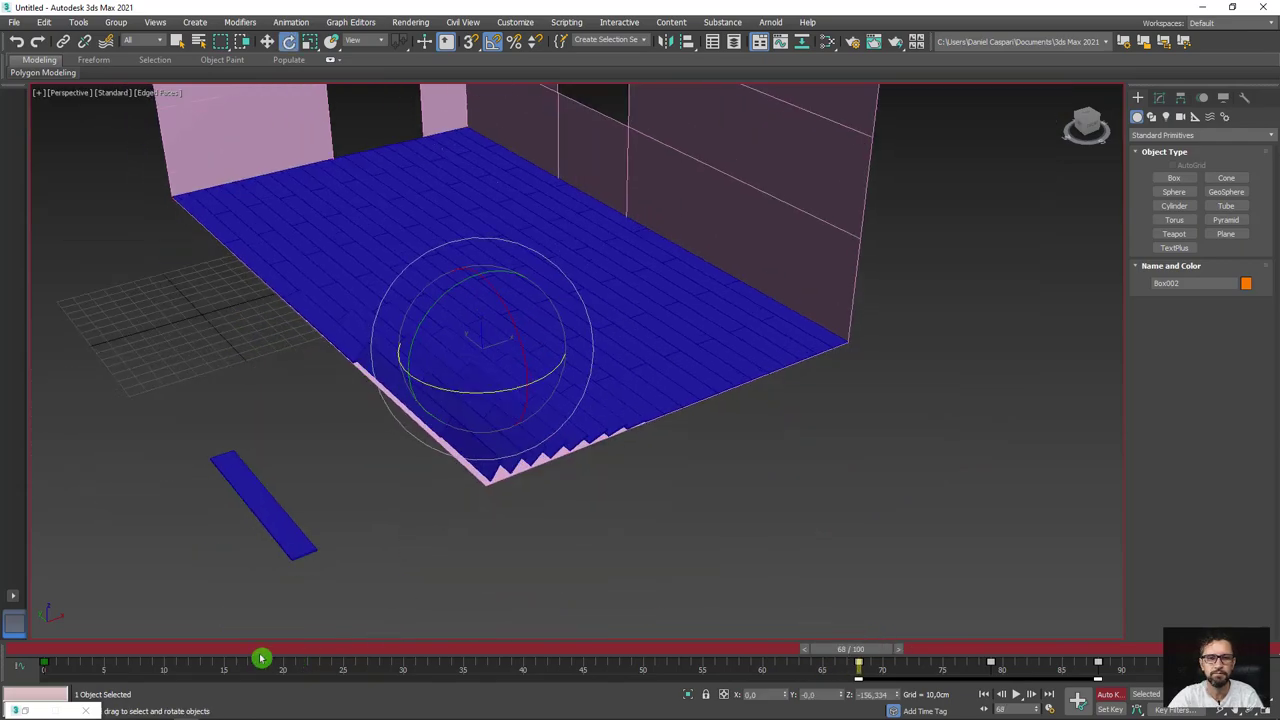
{"action": "left_click", "coordinate": [109, 665]}
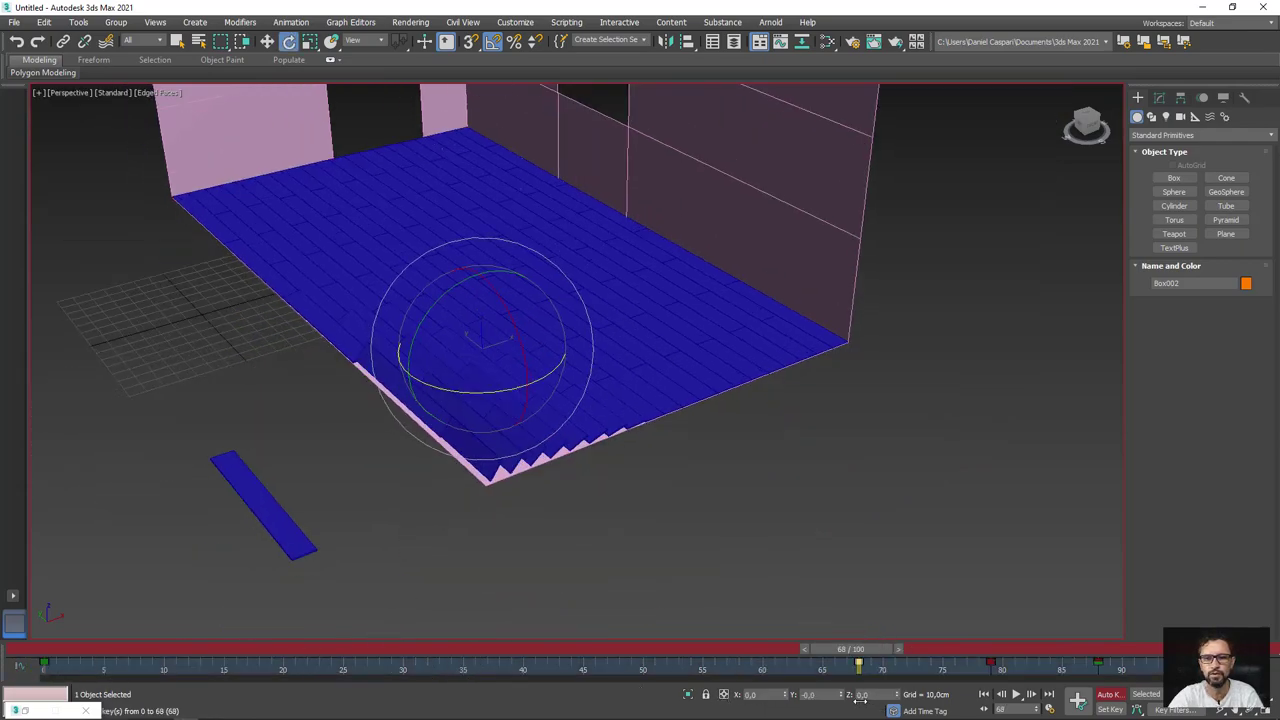
From a low frontal view, preview the box rising and turning onto the floor back to frame 8.
{"action": "middle_click_drag", "start_coordinate": [764, 431], "coordinate": [788, 502], "text": "alt"}
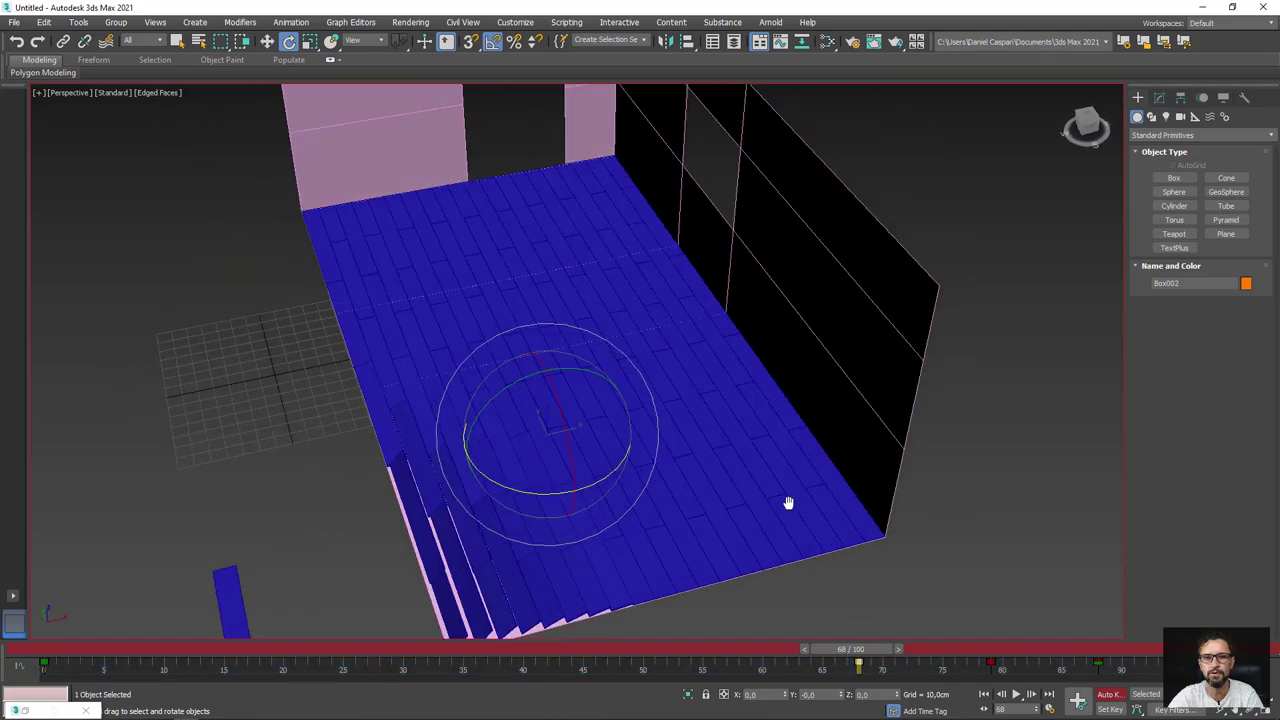
{"action": "middle_click_drag", "start_coordinate": [806, 555], "coordinate": [833, 633], "text": "alt"}
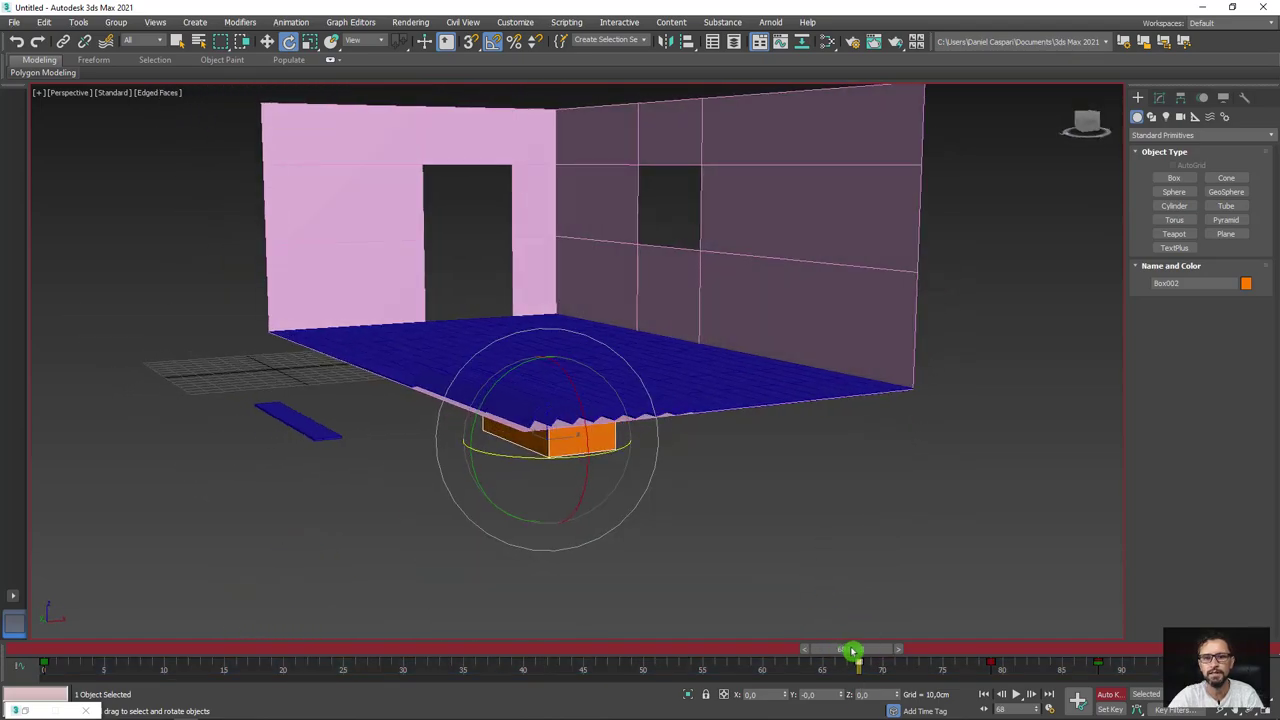
{"action": "mouse_move", "coordinate": [917, 641]}
{"action": "left_mouse_down"}
{"action": "mouse_move", "coordinate": [1094, 643]}
{"action": "mouse_move", "coordinate": [594, 680]}
{"action": "mouse_move", "coordinate": [928, 674]}
{"action": "mouse_move", "coordinate": [1114, 692]}
{"action": "mouse_move", "coordinate": [684, 665]}
{"action": "mouse_move", "coordinate": [149, 674]}
{"action": "left_mouse_up"}
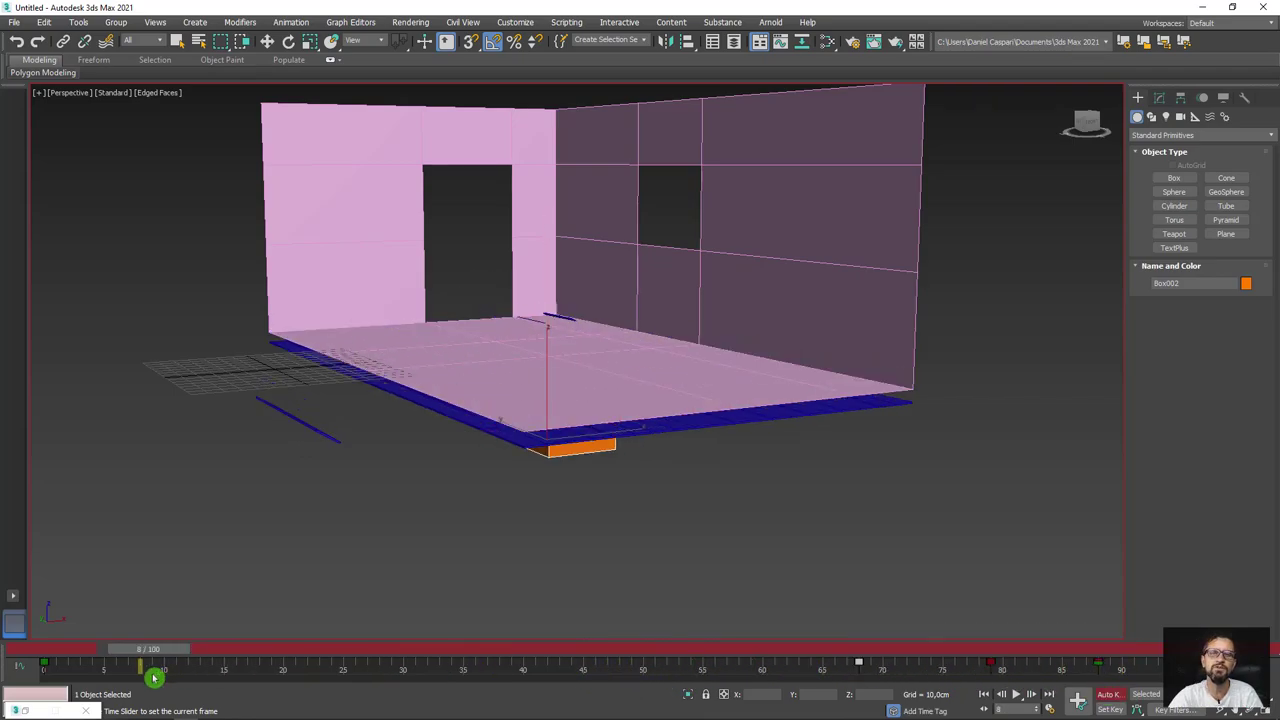
{"action": "key", "text": "e"}
{"action": "middle_click_drag", "start_coordinate": [700, 440], "coordinate": [740, 418], "text": "alt"}
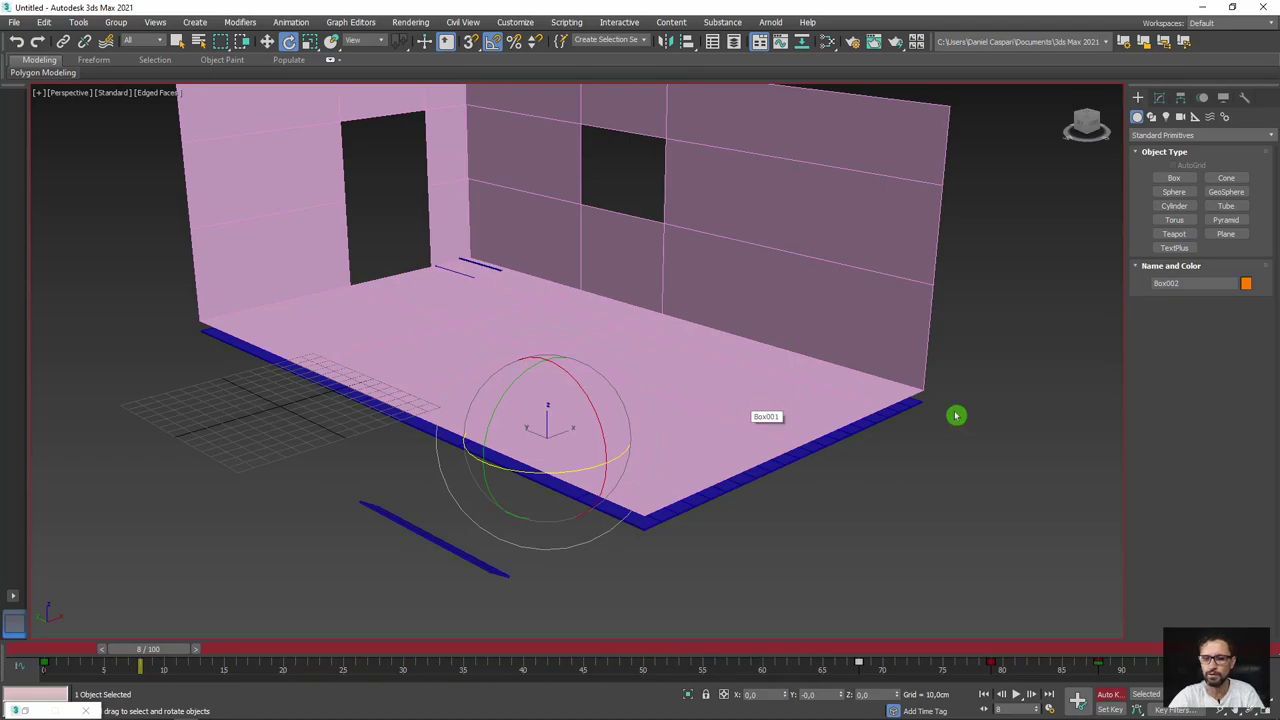